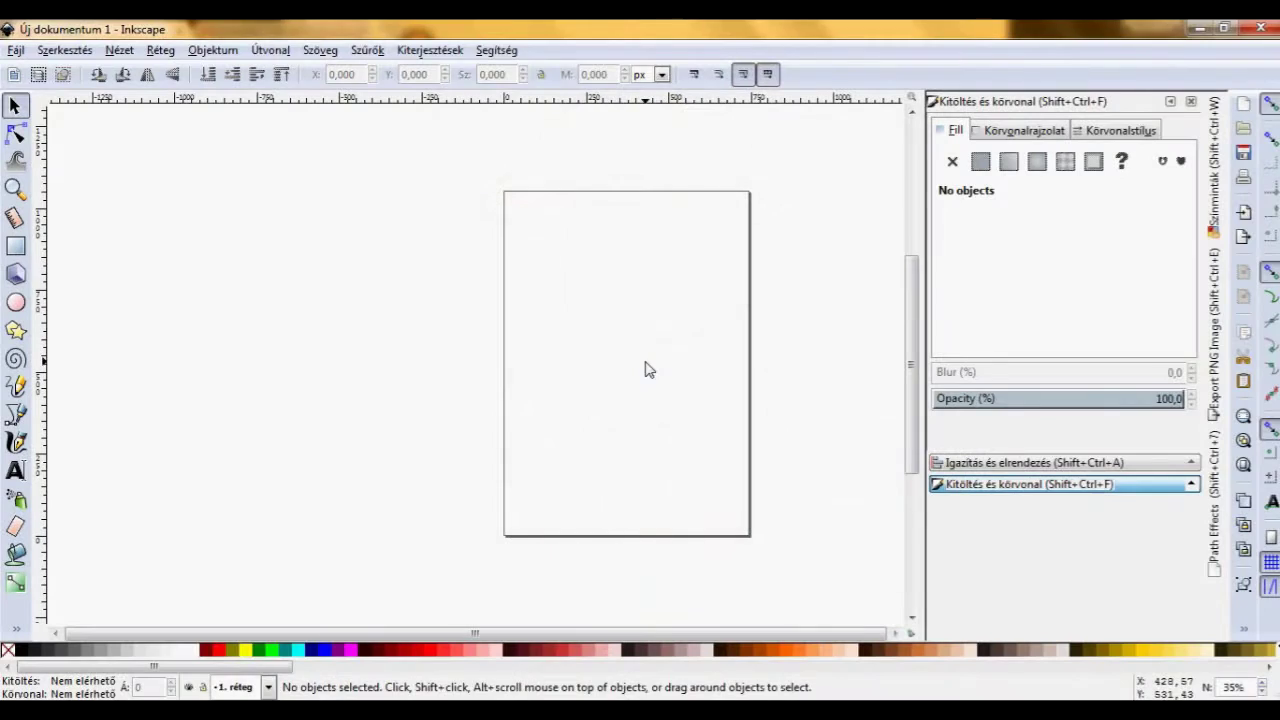
Save the blank drawing as bari.svg and zoom into the top of the page.
click(16, 50)
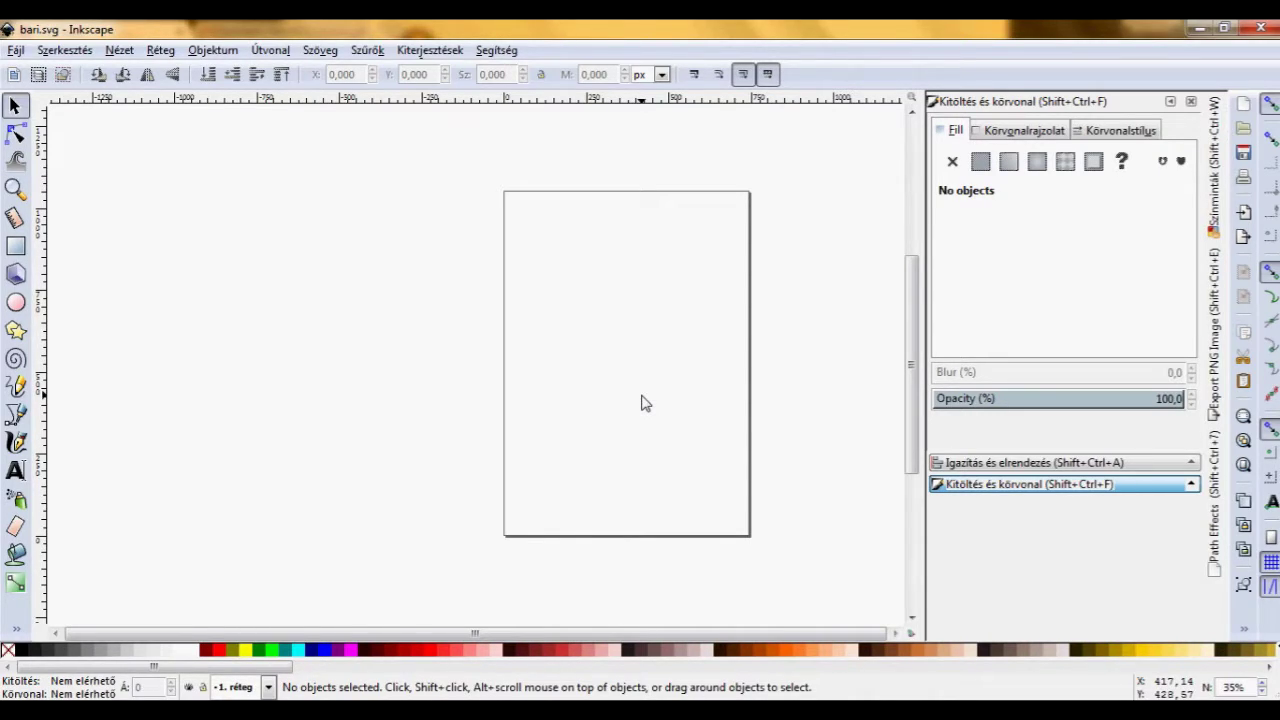
click(15, 188)
drag(543, 251, 690, 399)
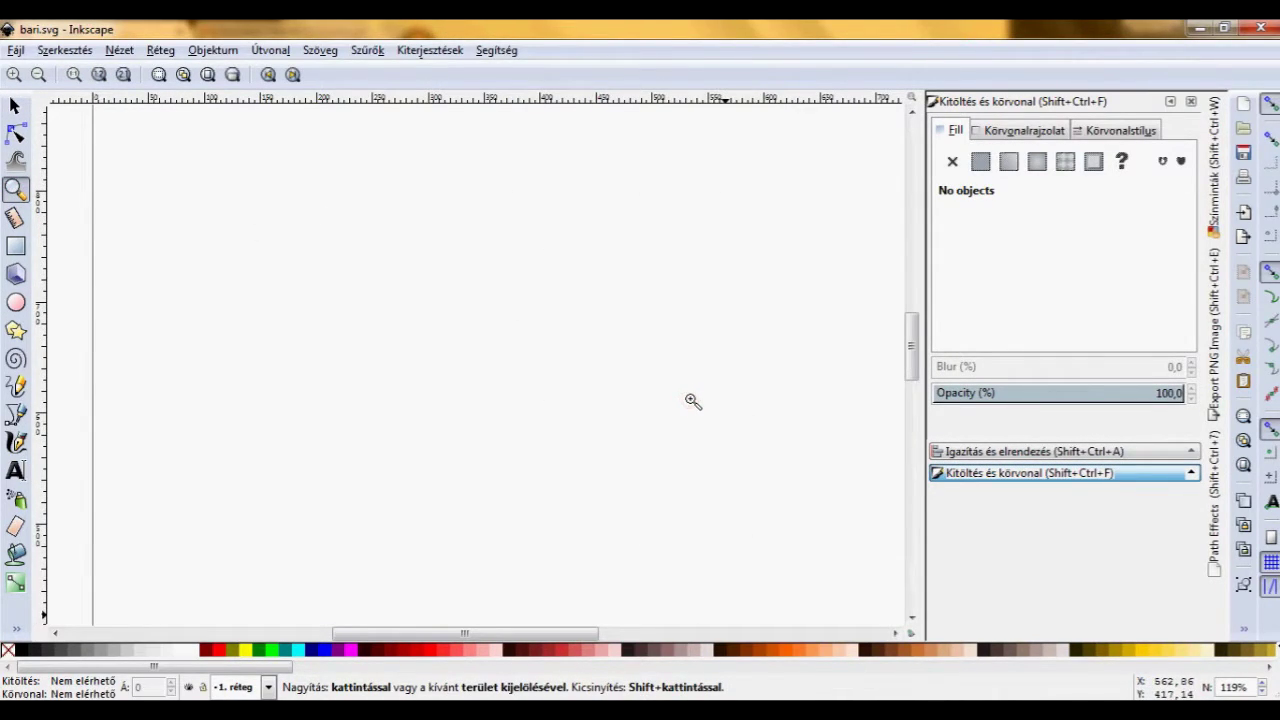
Draw a wide ellipse near the page top with no fill and a thin black outline.
click(16, 302)
drag(372, 253, 600, 373)
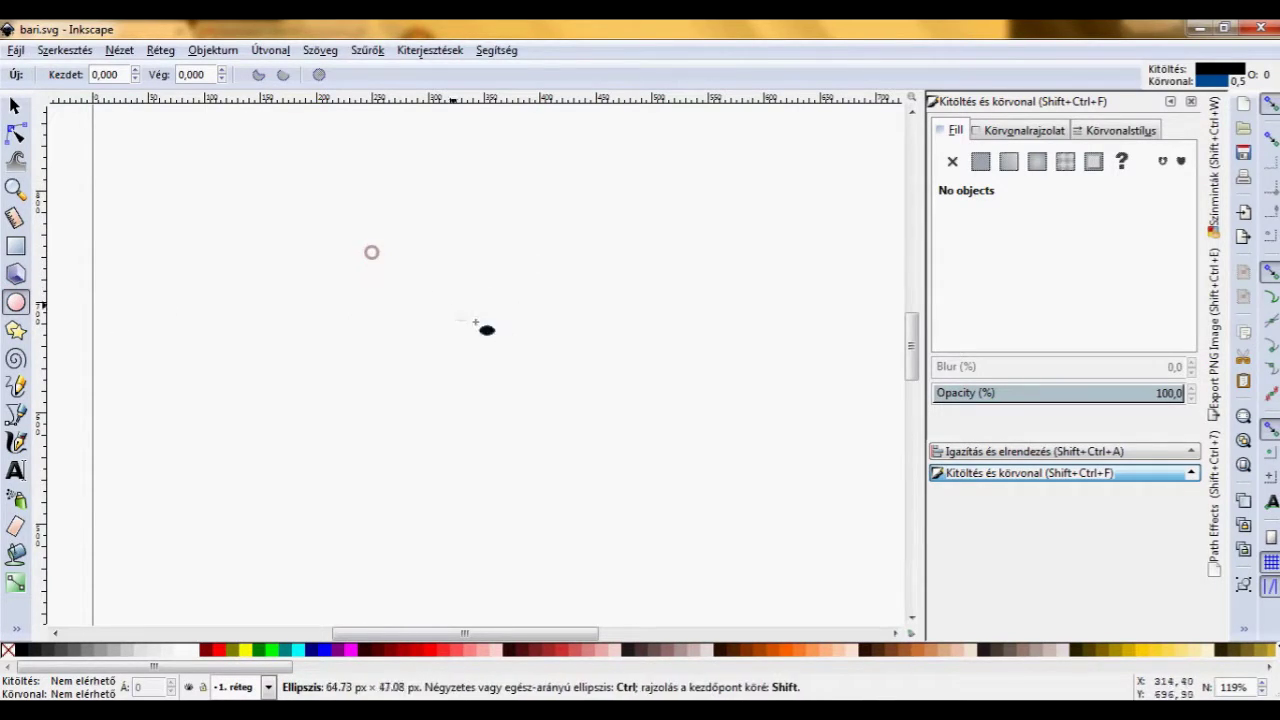
click(982, 134)
click(955, 130)
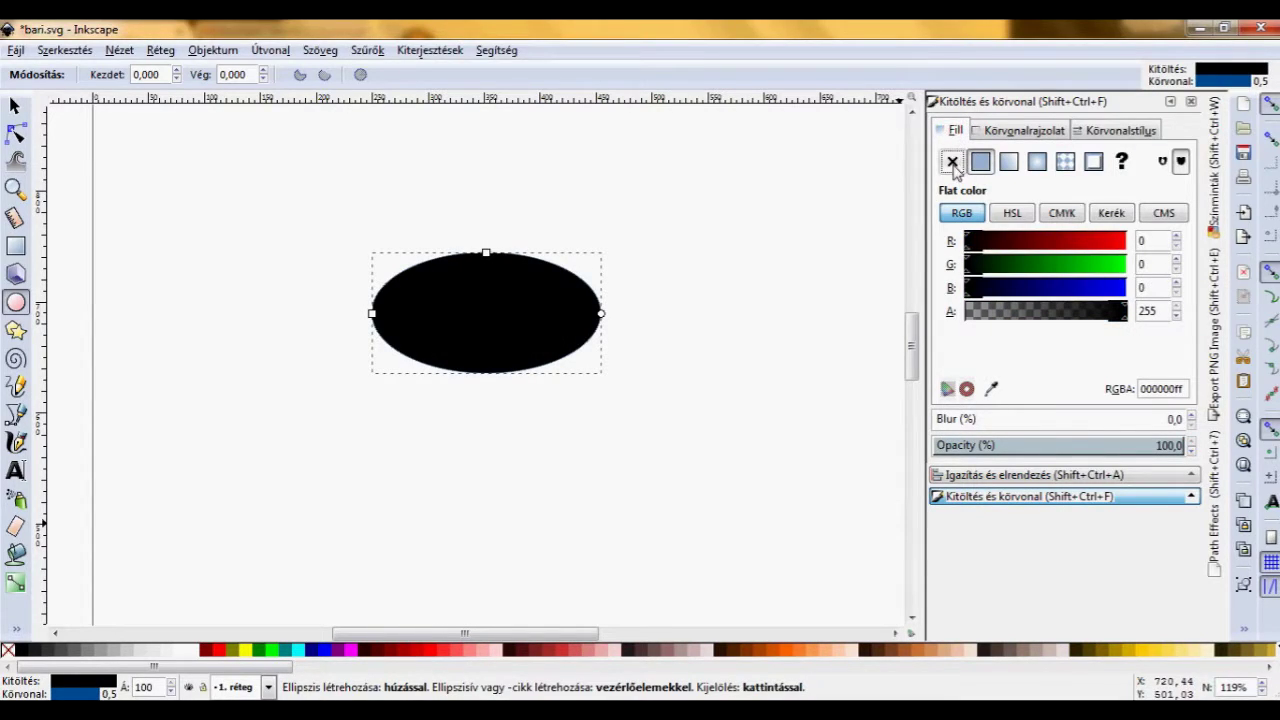
click(952, 161)
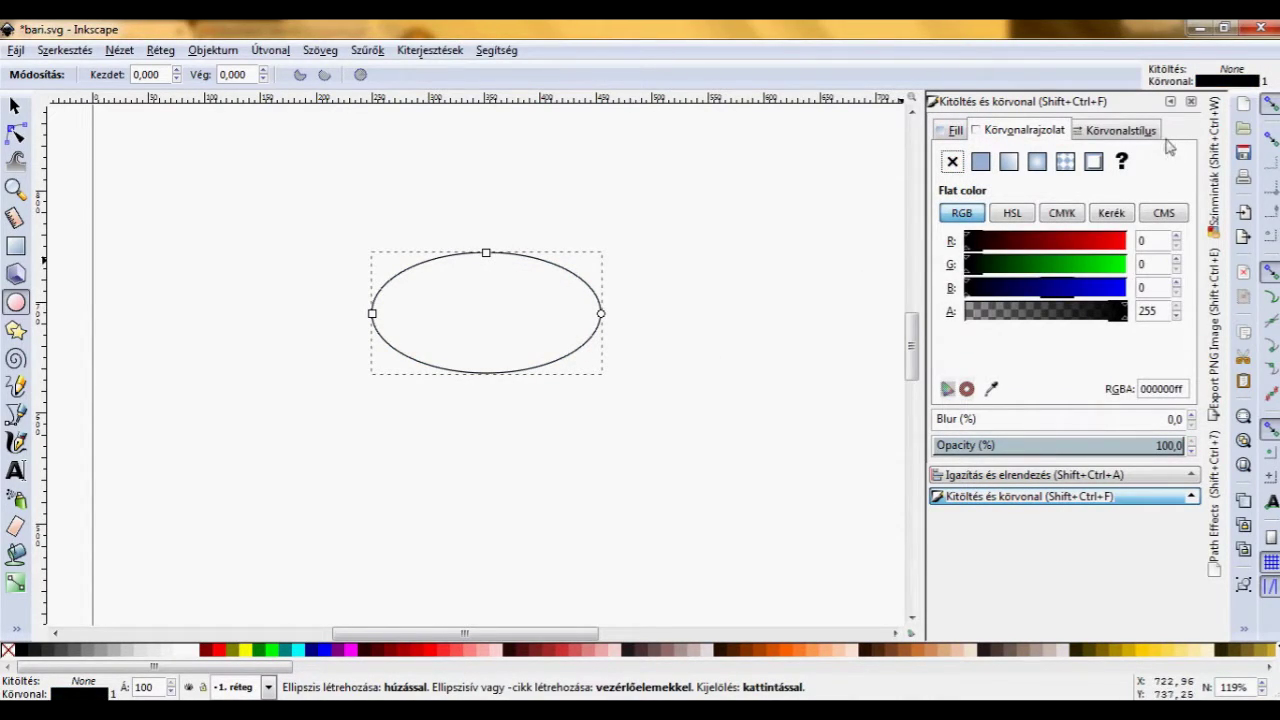
click(471, 278)
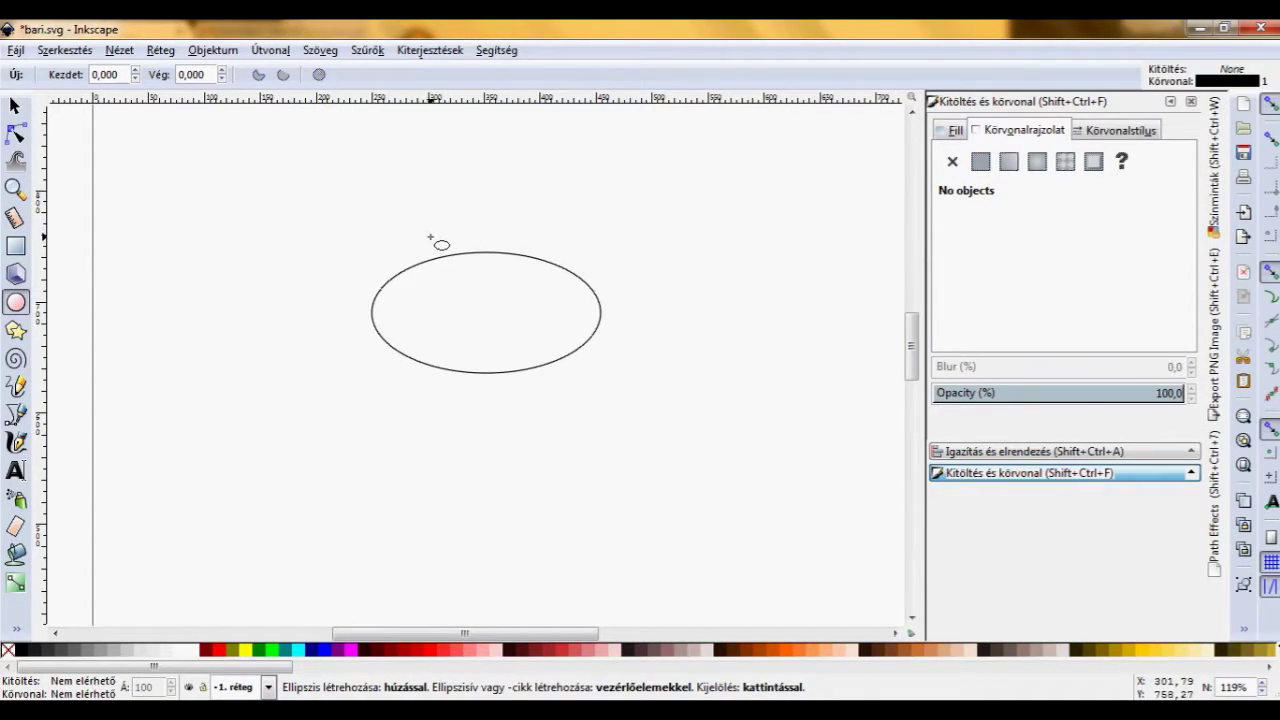
Draw a small circle over the ellipse's top-left and give it a 3 px outline.
drag(392, 233, 466, 305)
click(1094, 131)
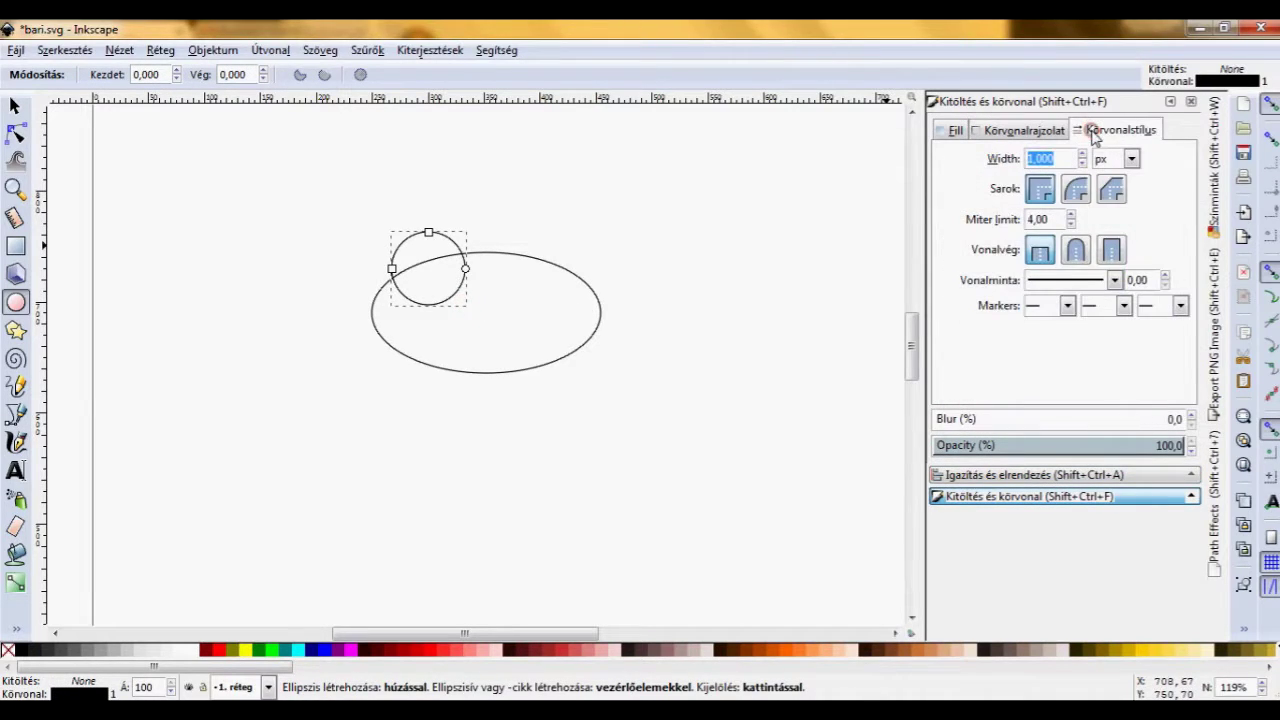
text(3)
key(Return)
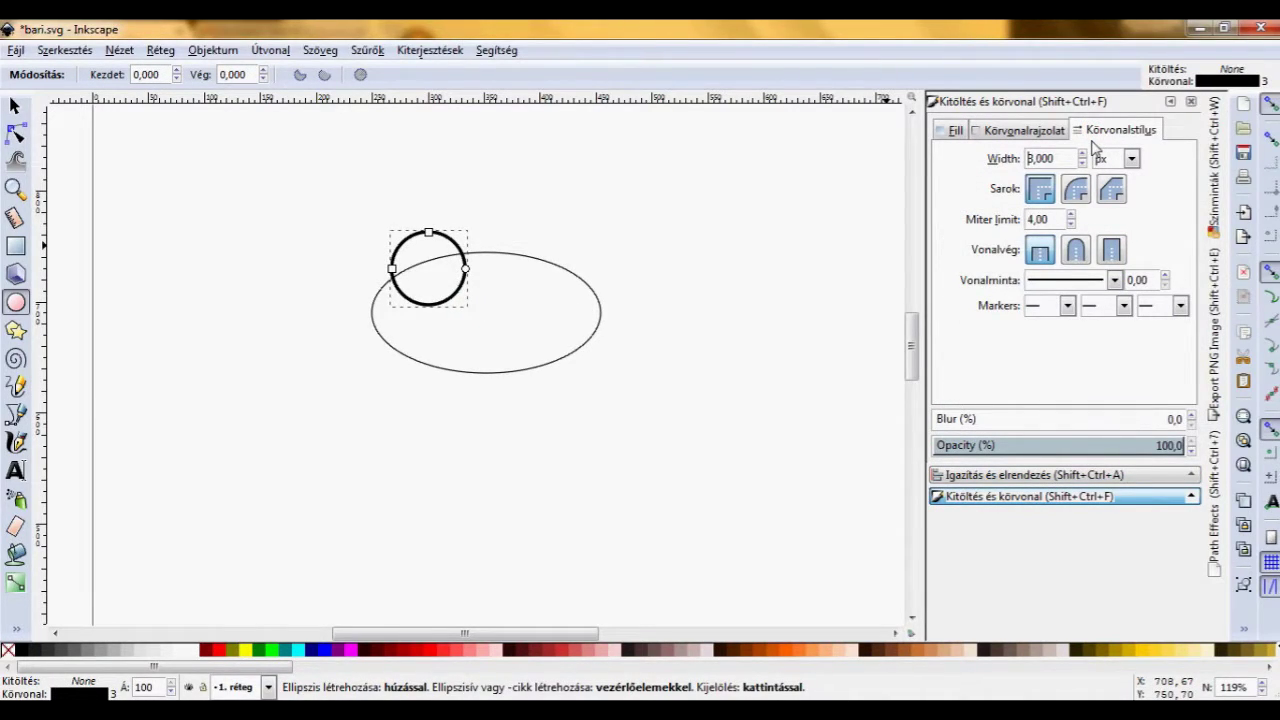
Add circles at the top, top-right and left of the ellipse, duplicating and repositioning them.
drag(449, 218, 569, 314)
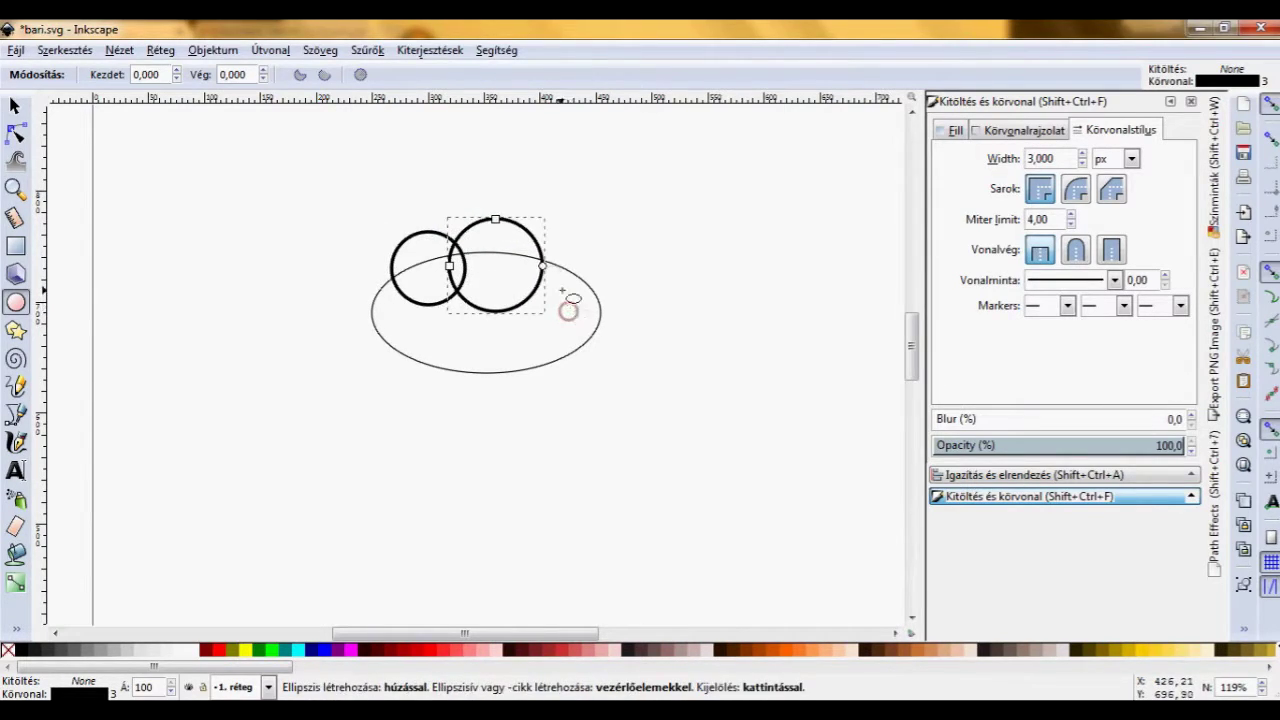
drag(528, 243, 597, 312)
drag(365, 267, 438, 385)
key(space)
drag(383, 292, 371, 294)
drag(430, 232, 498, 220)
drag(561, 245, 560, 240)
click(315, 388)
drag(408, 378, 414, 381)
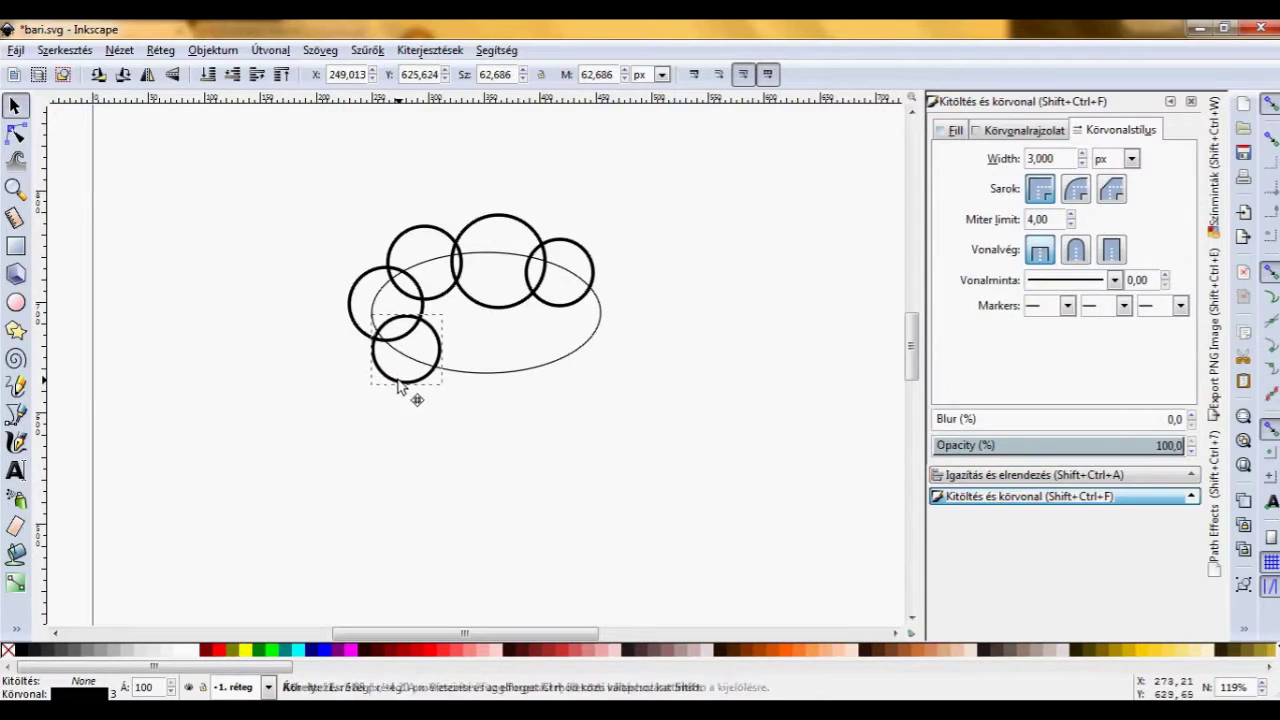
Add circles on the right and below the ellipse, plus a copy of the upper-right circle lower down.
key(e)
drag(560, 268, 637, 346)
drag(422, 334, 494, 405)
drag(471, 316, 561, 405)
key(space)
click(594, 258)
key(ctrl+d)
drag(593, 274, 603, 346)
click(657, 391)
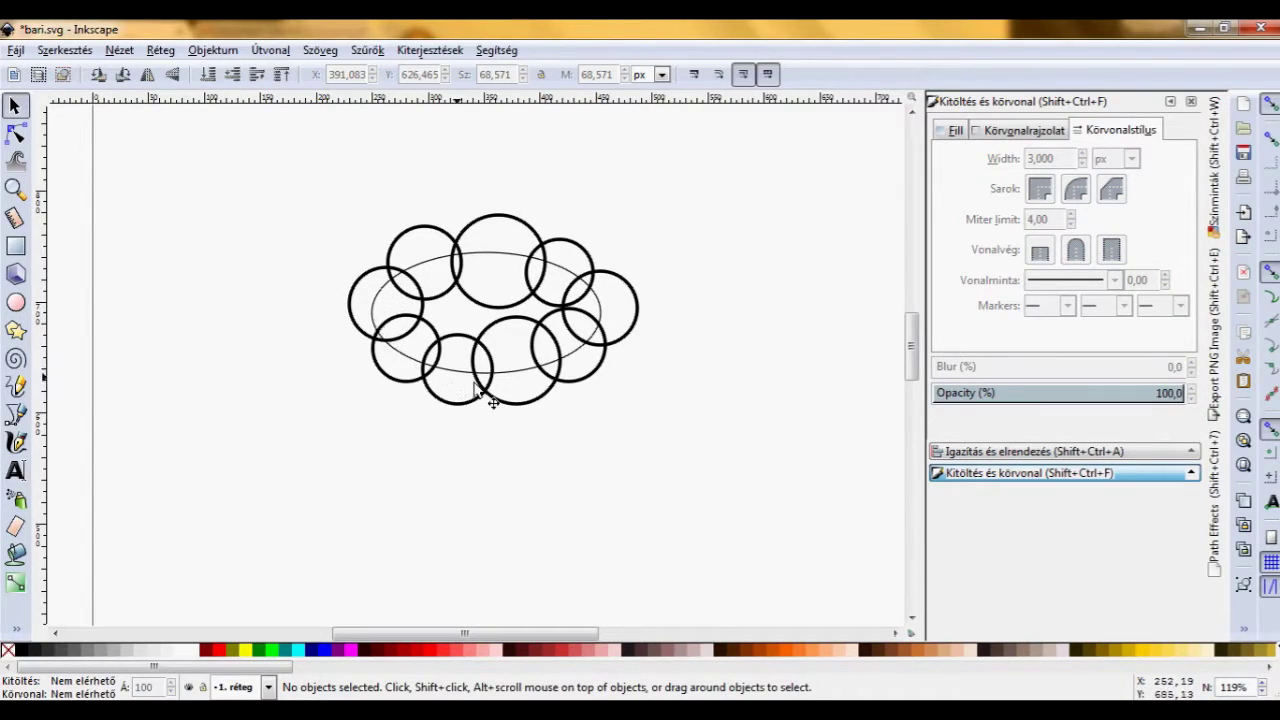
click(498, 263)
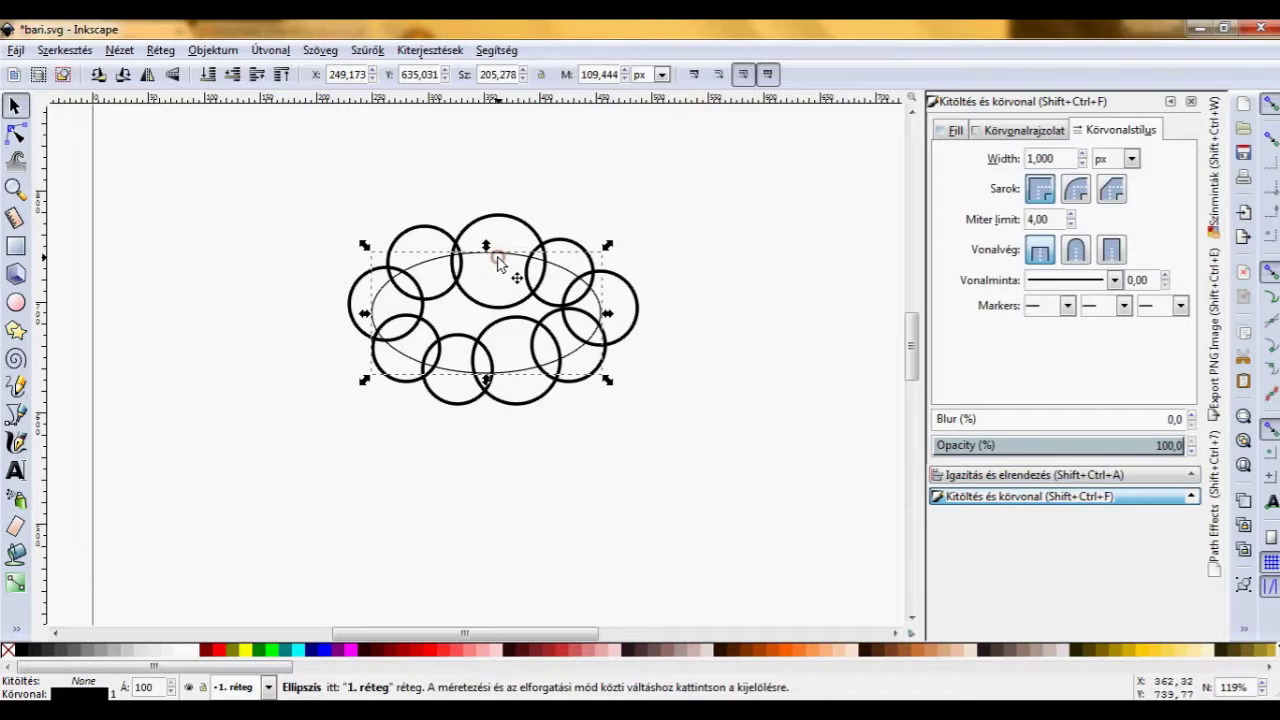
Delete the guide ellipse and nudge the right, top-left and top-middle circles into place.
key(Delete)
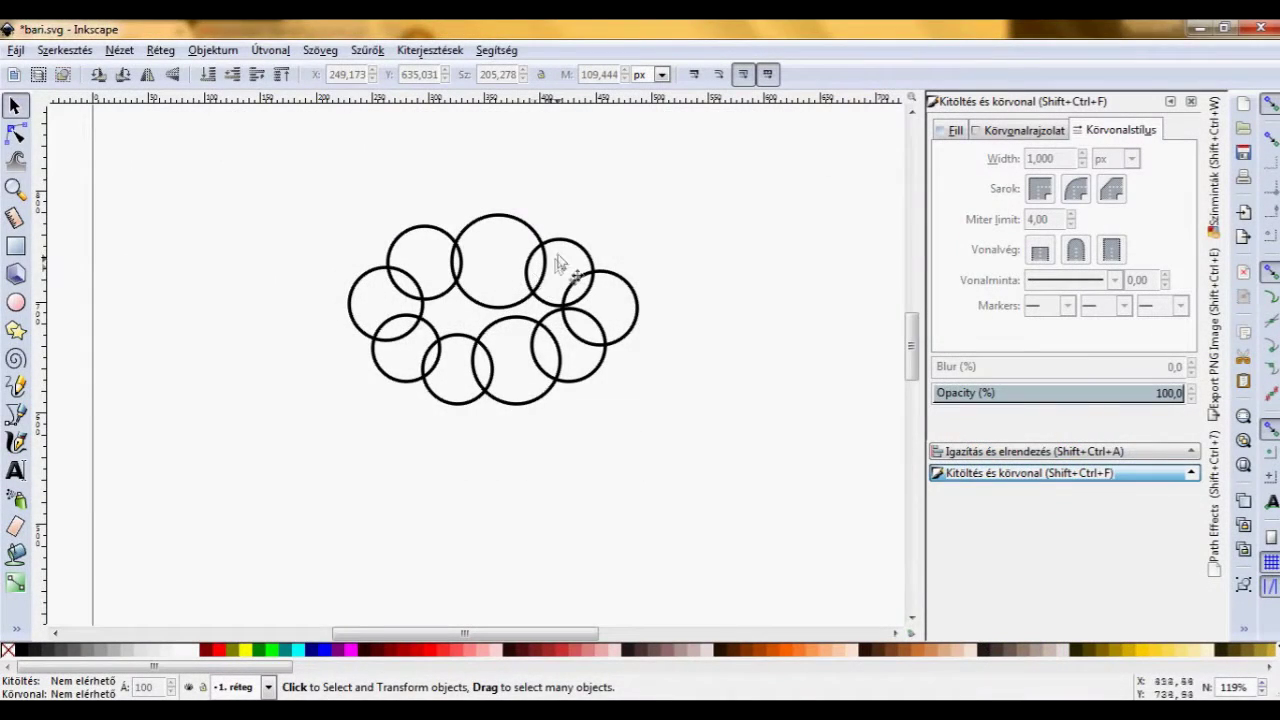
click(574, 242)
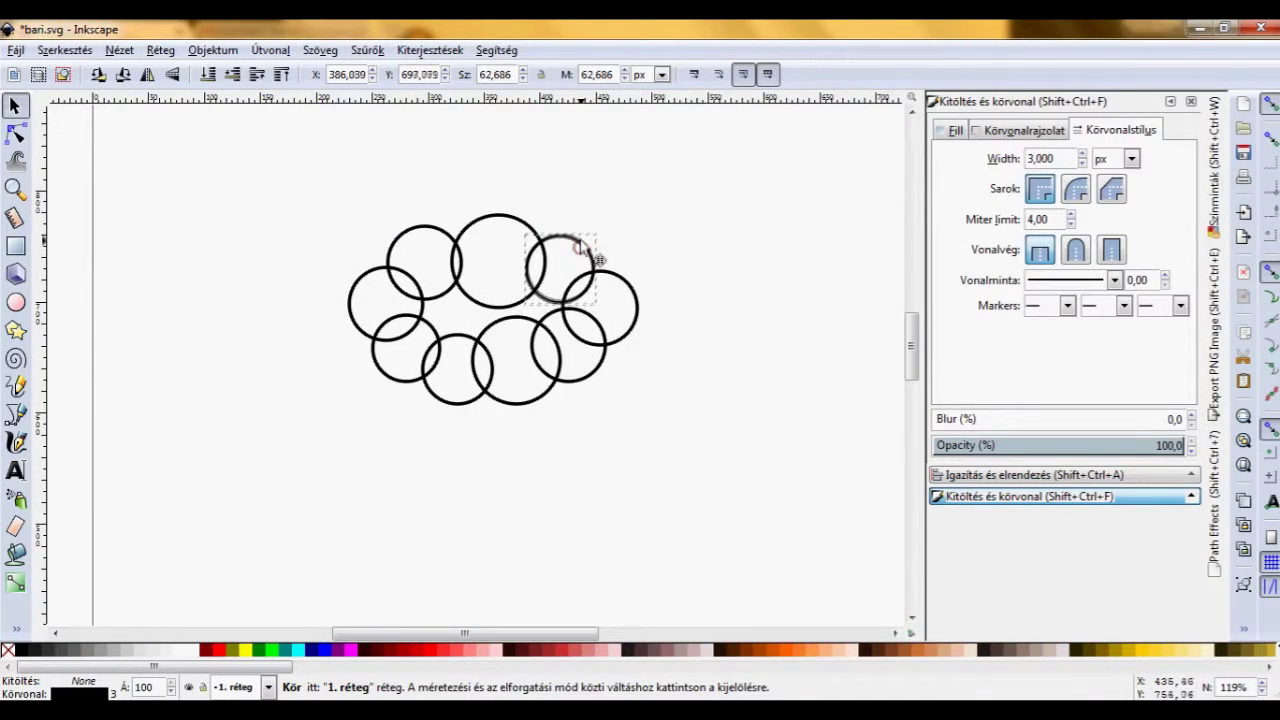
drag(627, 288, 617, 279)
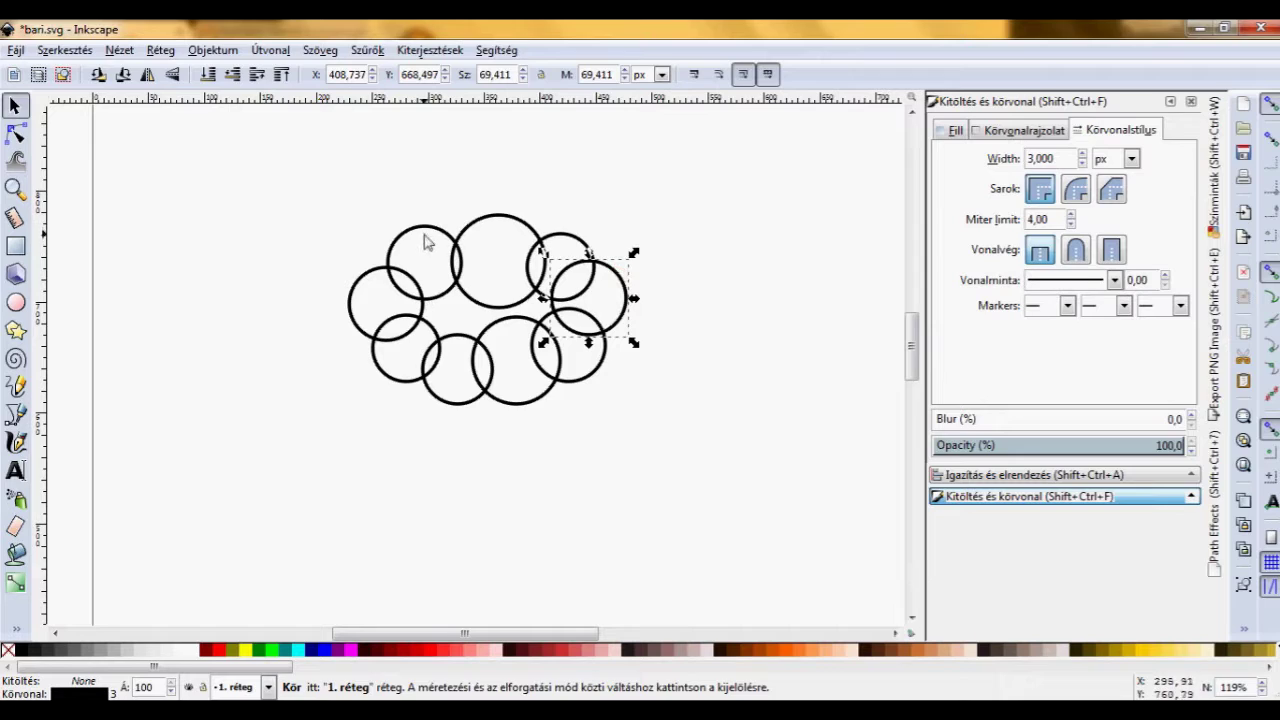
drag(423, 243, 428, 243)
drag(500, 211, 490, 218)
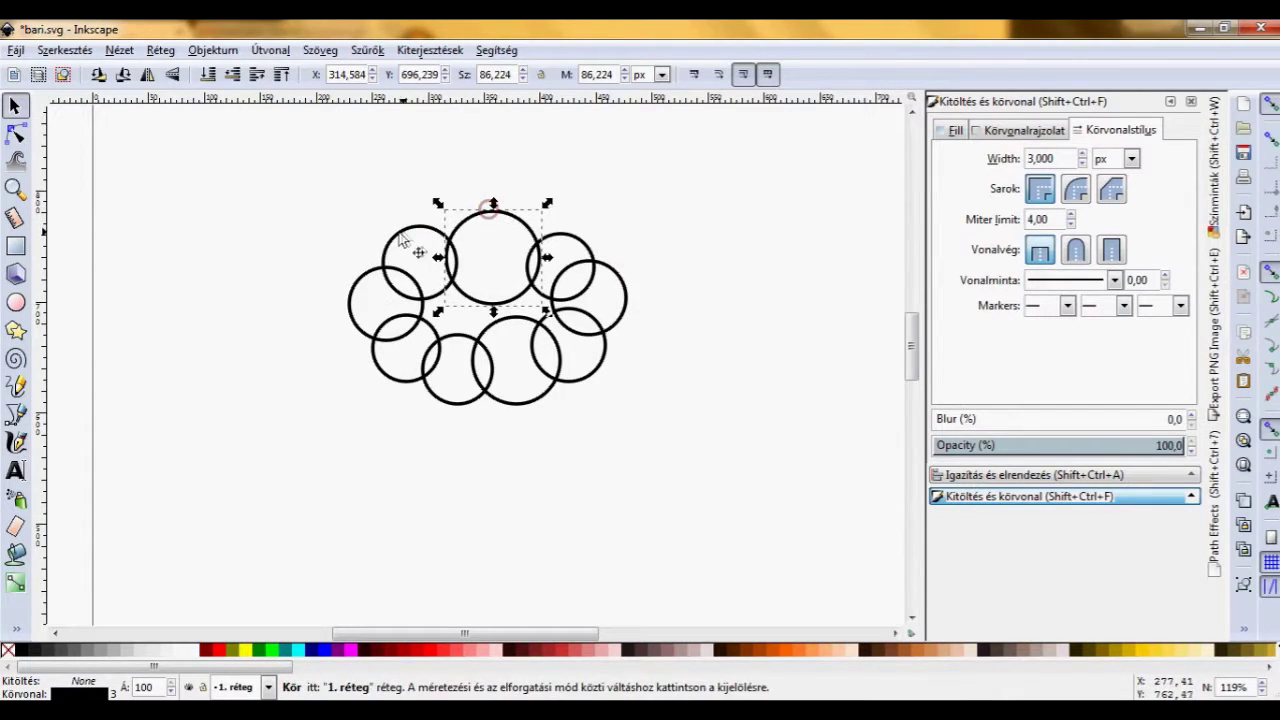
drag(418, 250, 424, 250)
Tighten the lower-left, bottom and lower-right circles of the cloud ring.
click(362, 317)
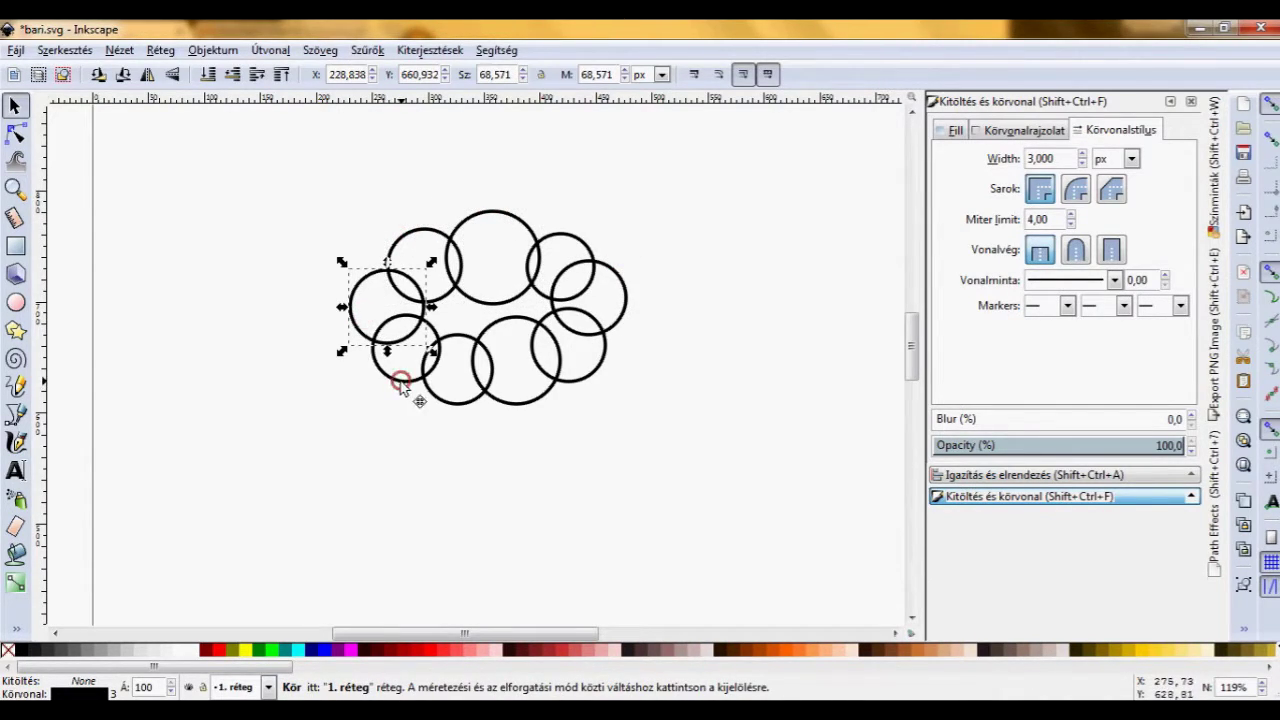
drag(400, 371, 405, 368)
click(457, 400)
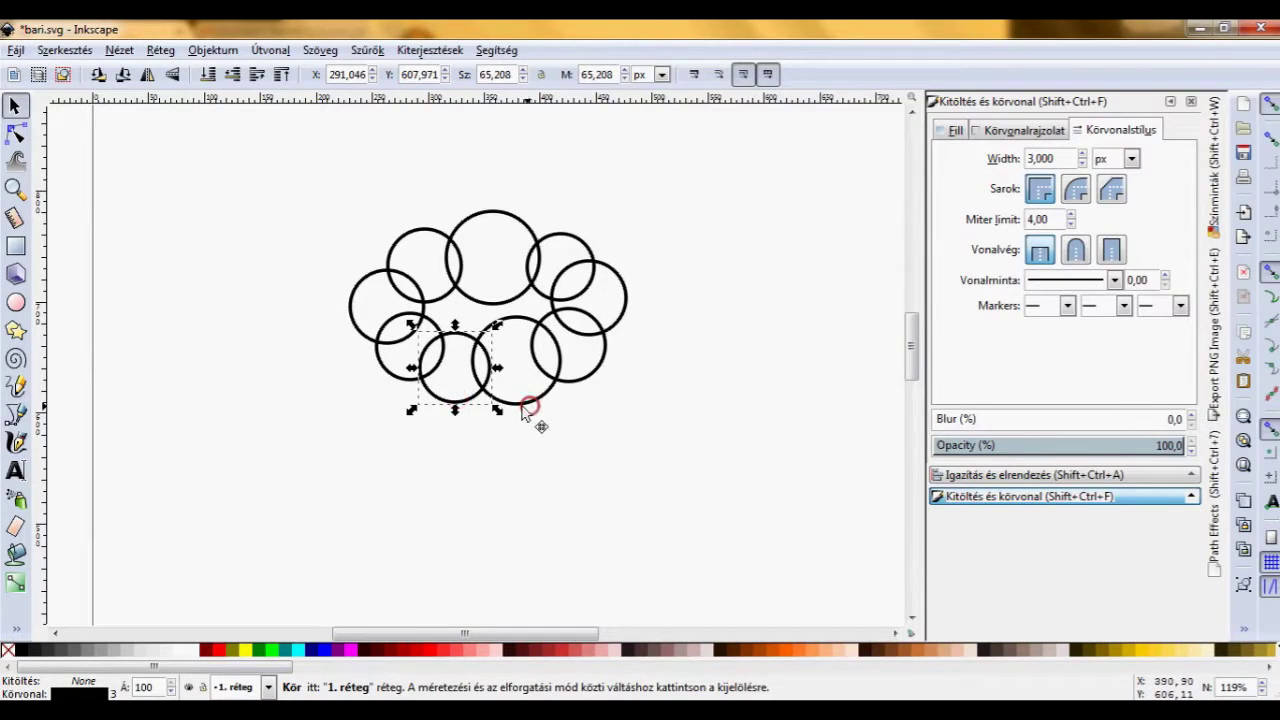
drag(526, 405, 518, 405)
drag(597, 370, 598, 369)
click(640, 374)
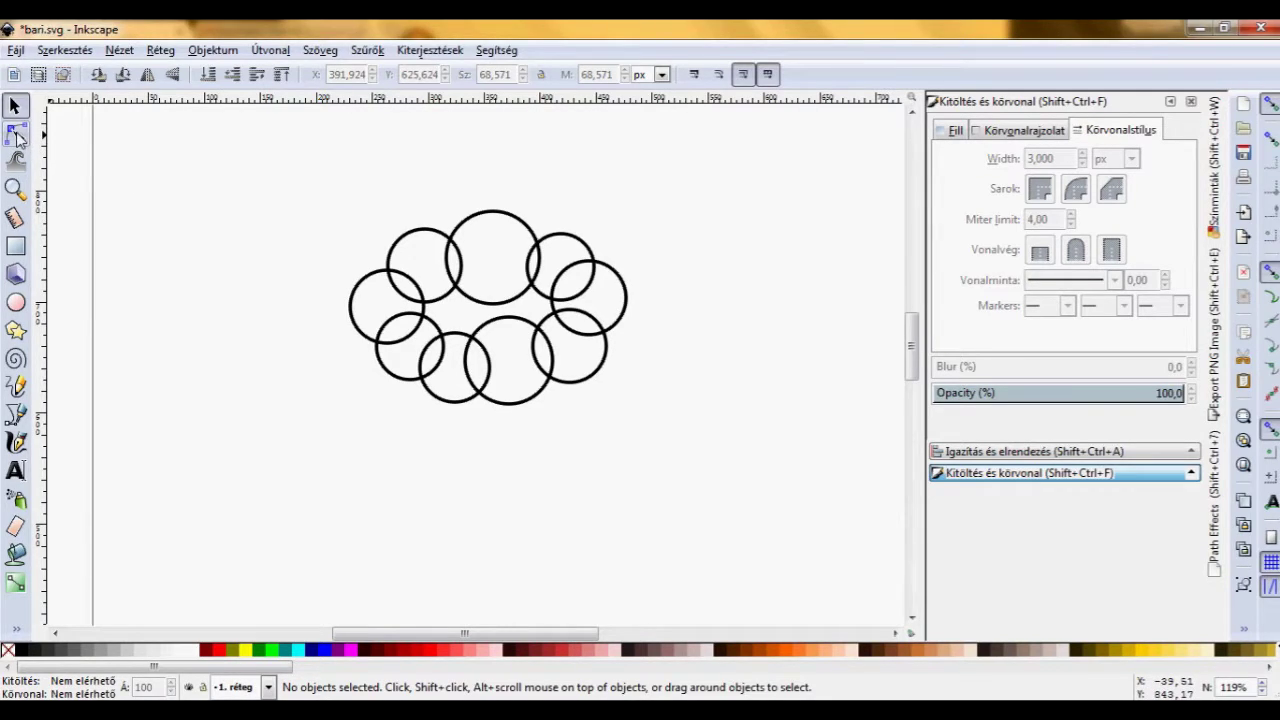
click(16, 134)
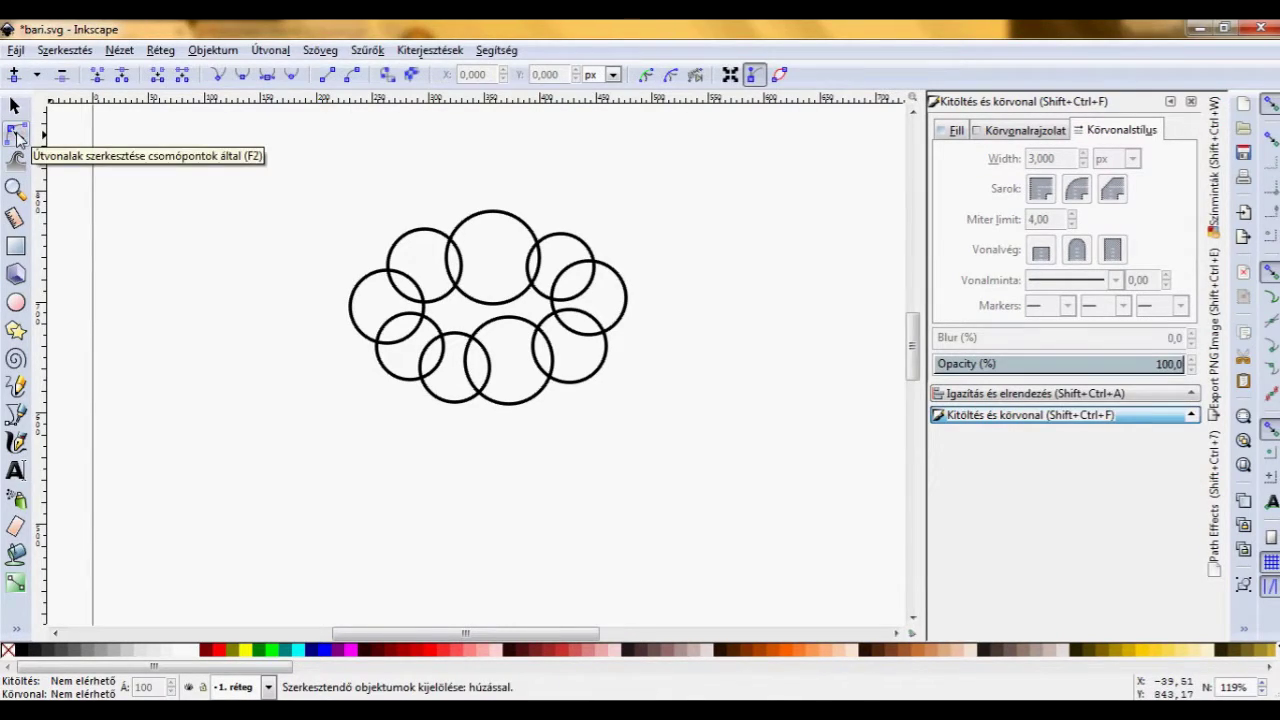
Convert the top circle to a path and nudge its top node.
click(489, 216)
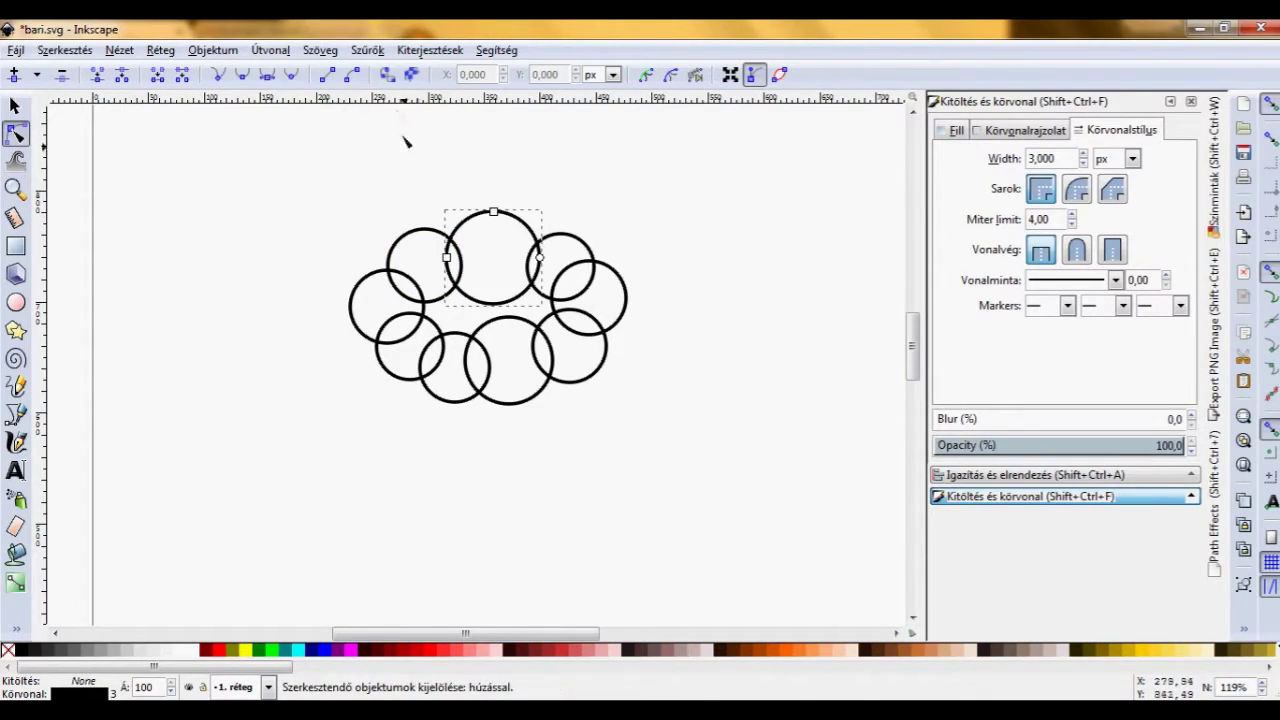
click(389, 75)
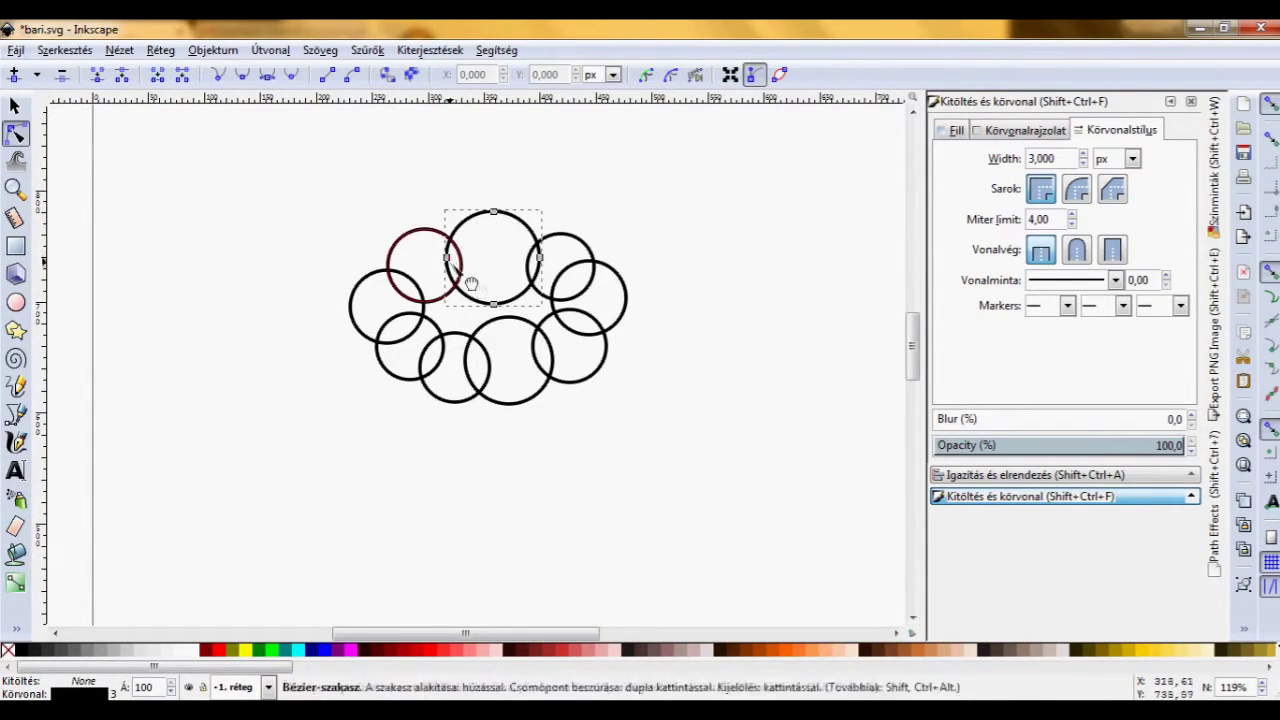
click(492, 213)
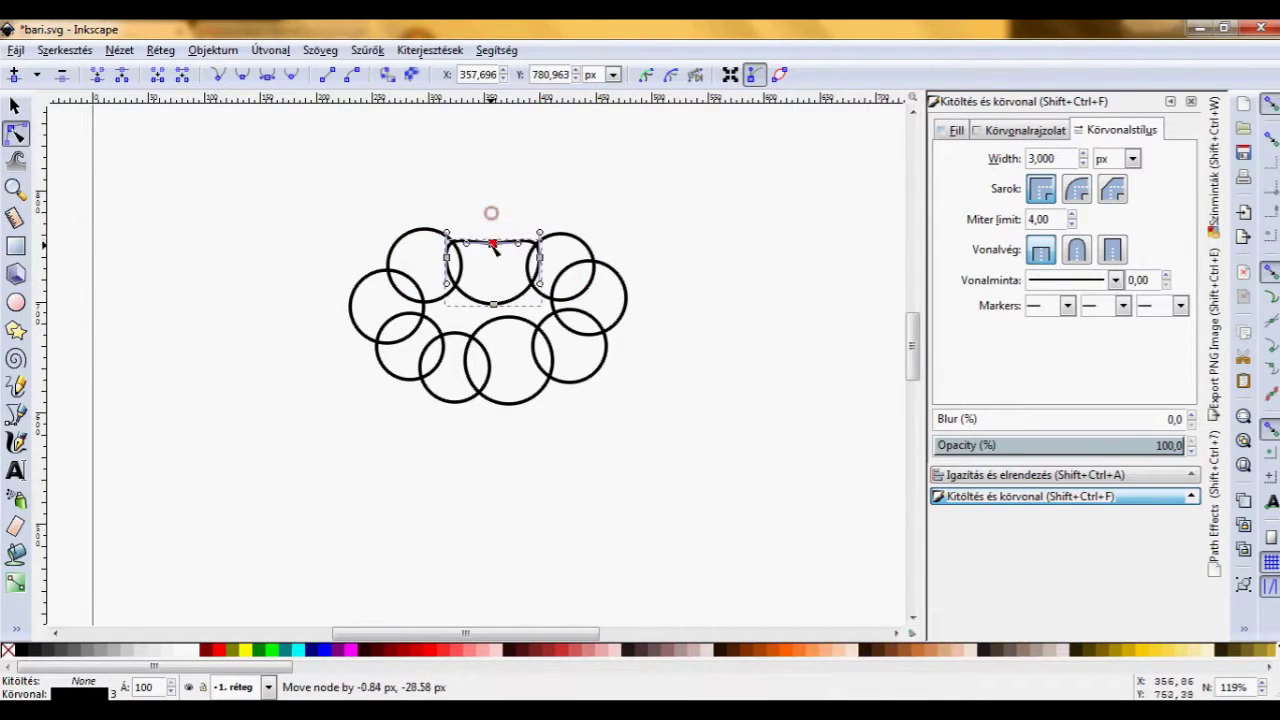
drag(492, 214, 493, 213)
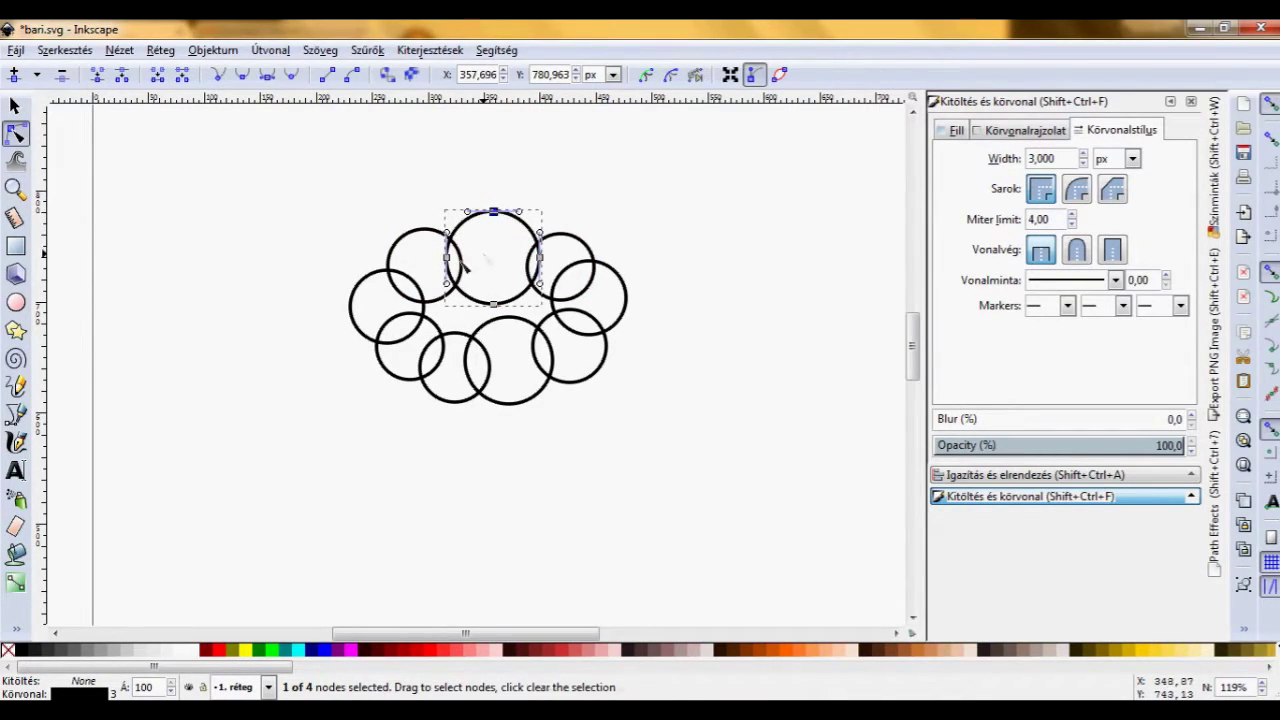
Select the other eight circles of the ring and convert them all to paths.
shift+click(390, 252)
shift+click(366, 288)
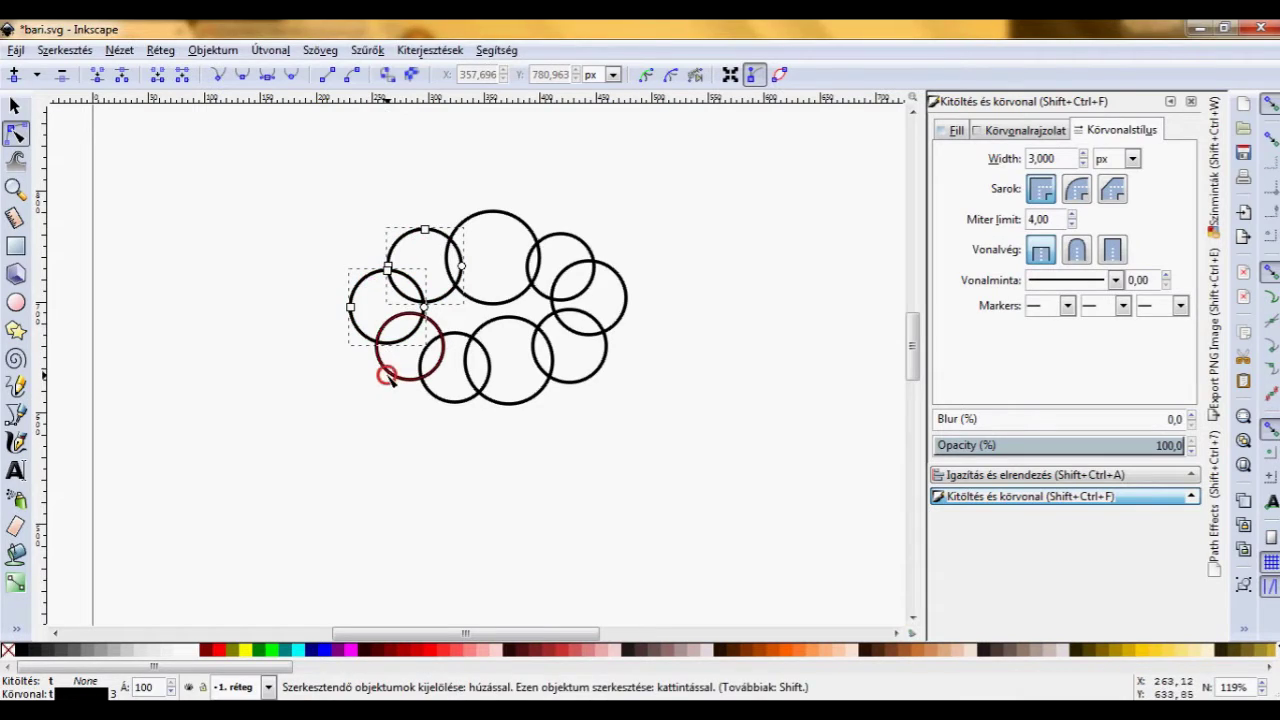
shift+click(386, 371)
shift+click(463, 407)
shift+click(500, 400)
shift+click(595, 375)
shift+click(624, 296)
shift+click(590, 248)
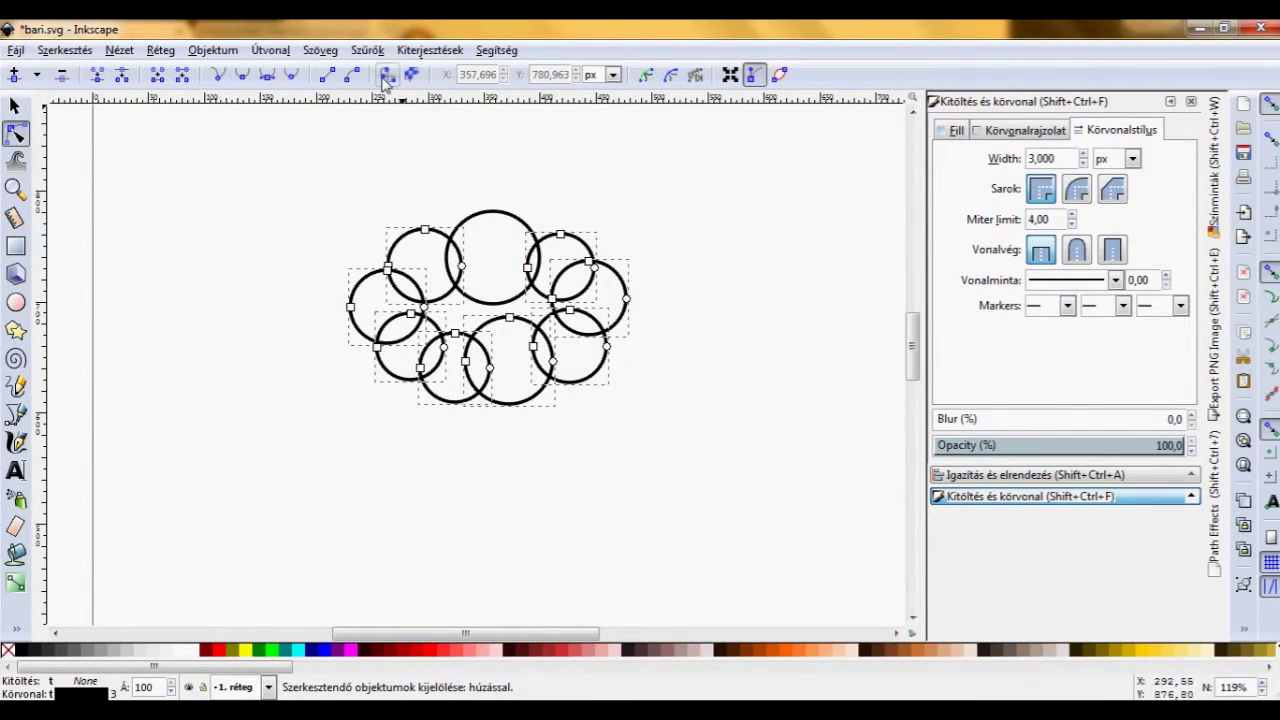
click(386, 75)
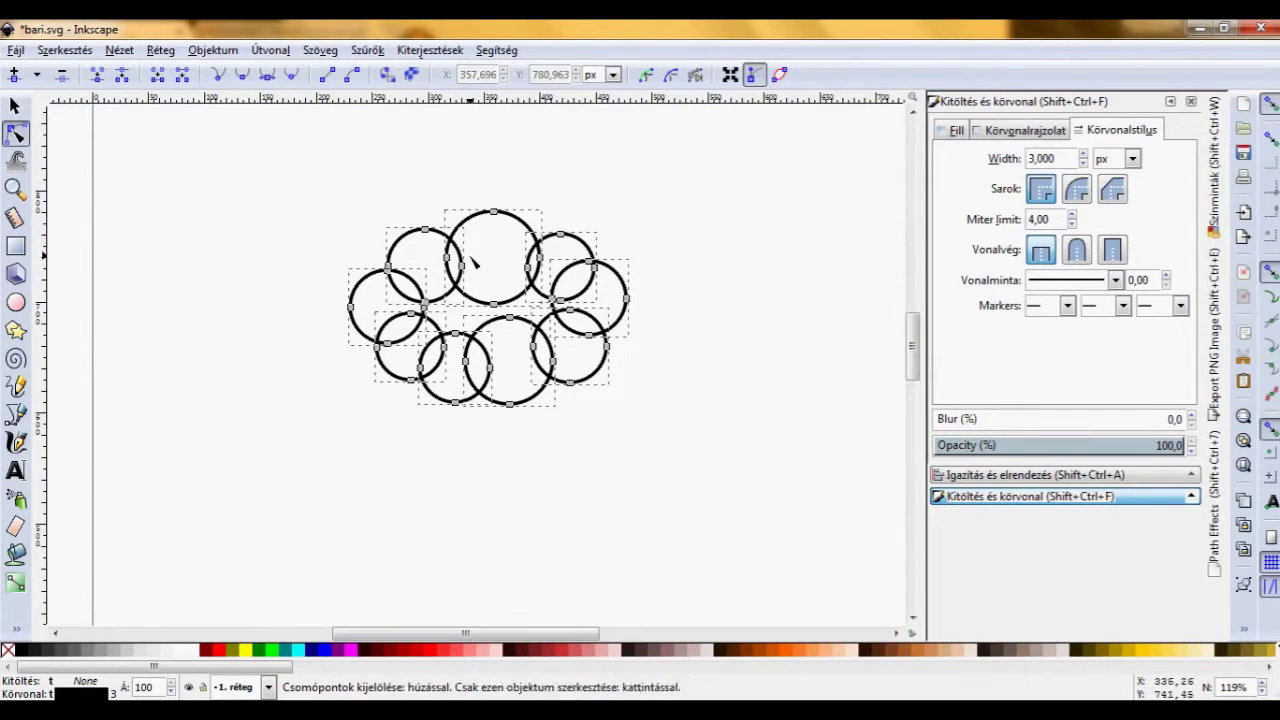
Zoom in and add a node where the top circle crosses the left circle.
ctrl+scroll(471, 263, up, 1)
ctrl+scroll(467, 260, up, 2)
scroll(467, 260, up, 2)
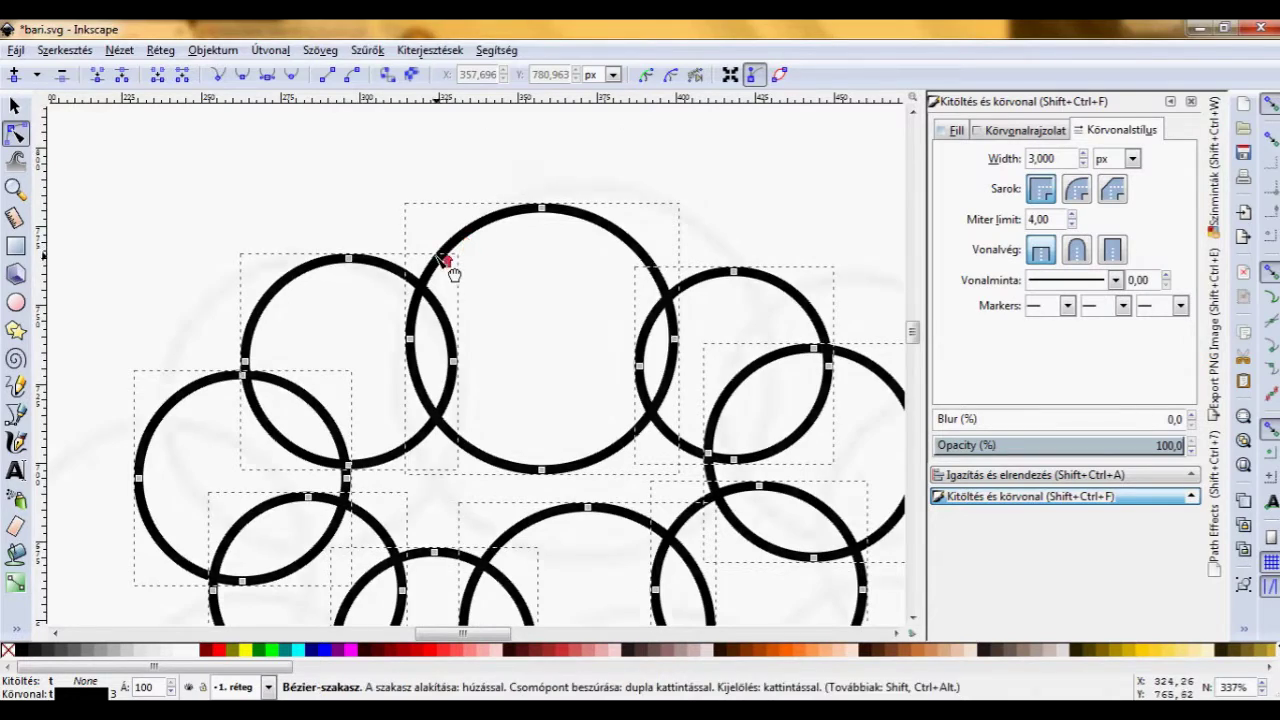
ctrl+scroll(449, 257, up, 2)
click(443, 294)
click(517, 292)
click(517, 276)
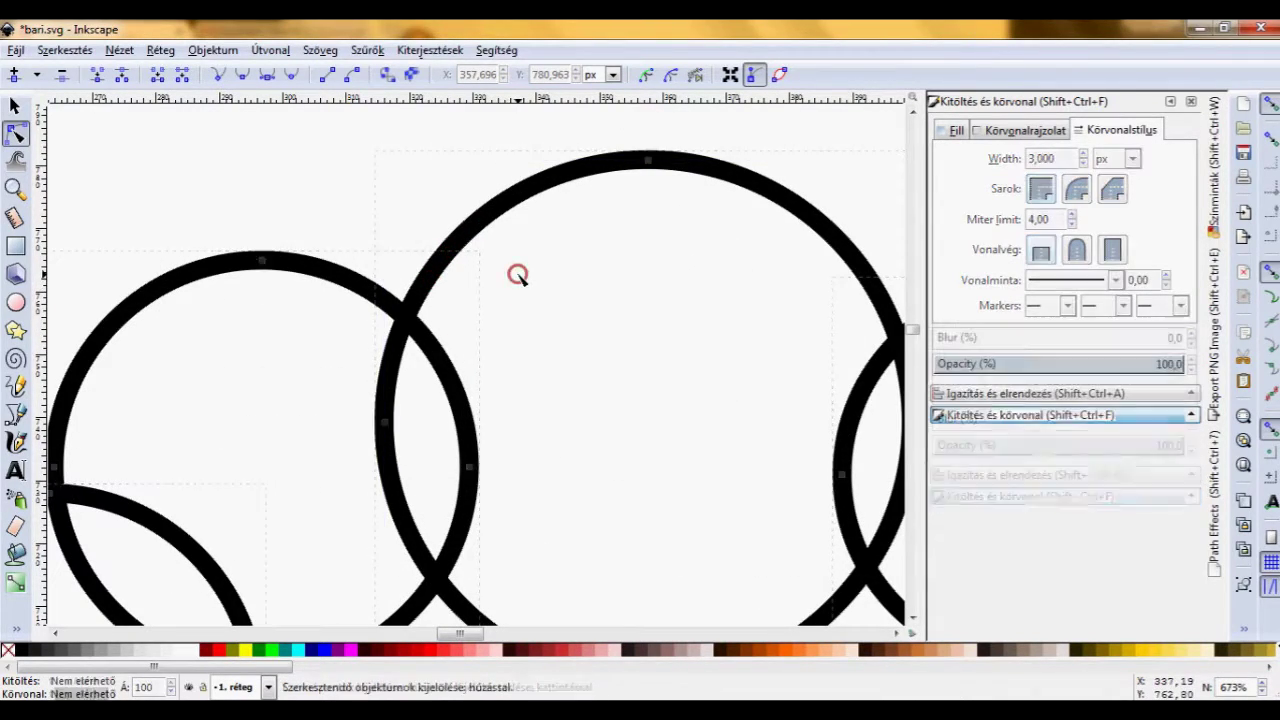
click(486, 206)
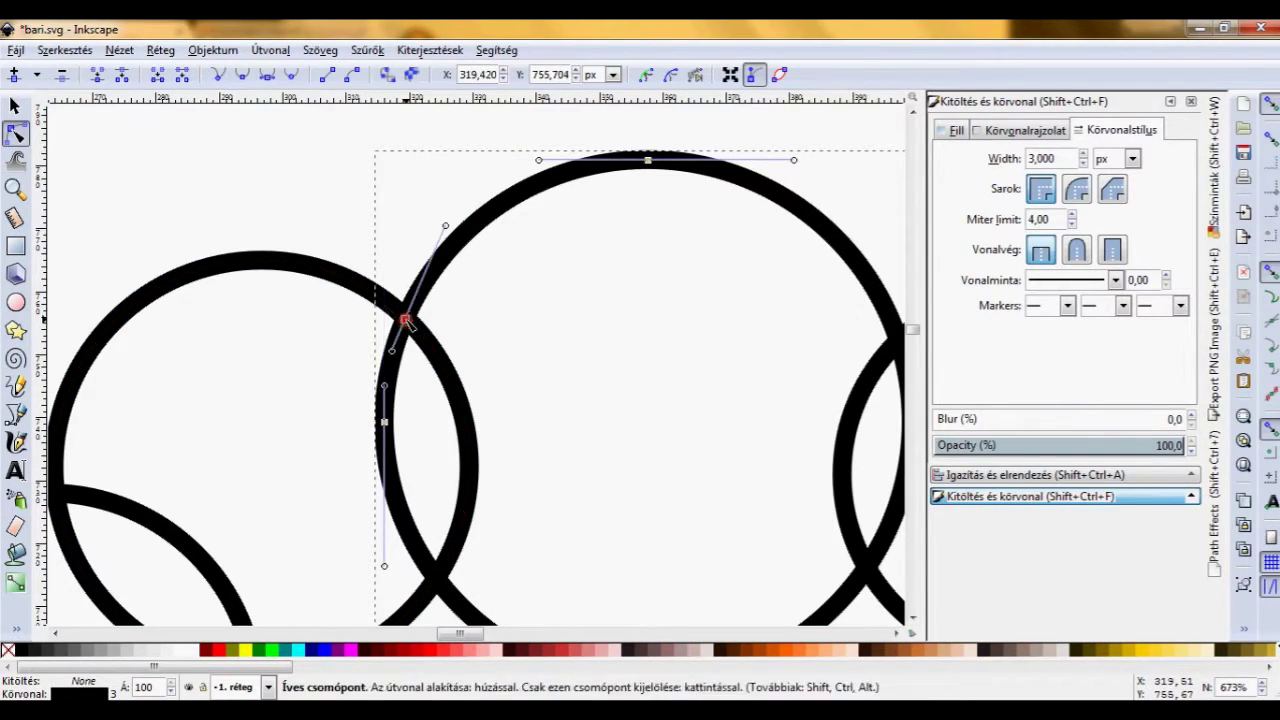
click(408, 320)
double_click(408, 320)
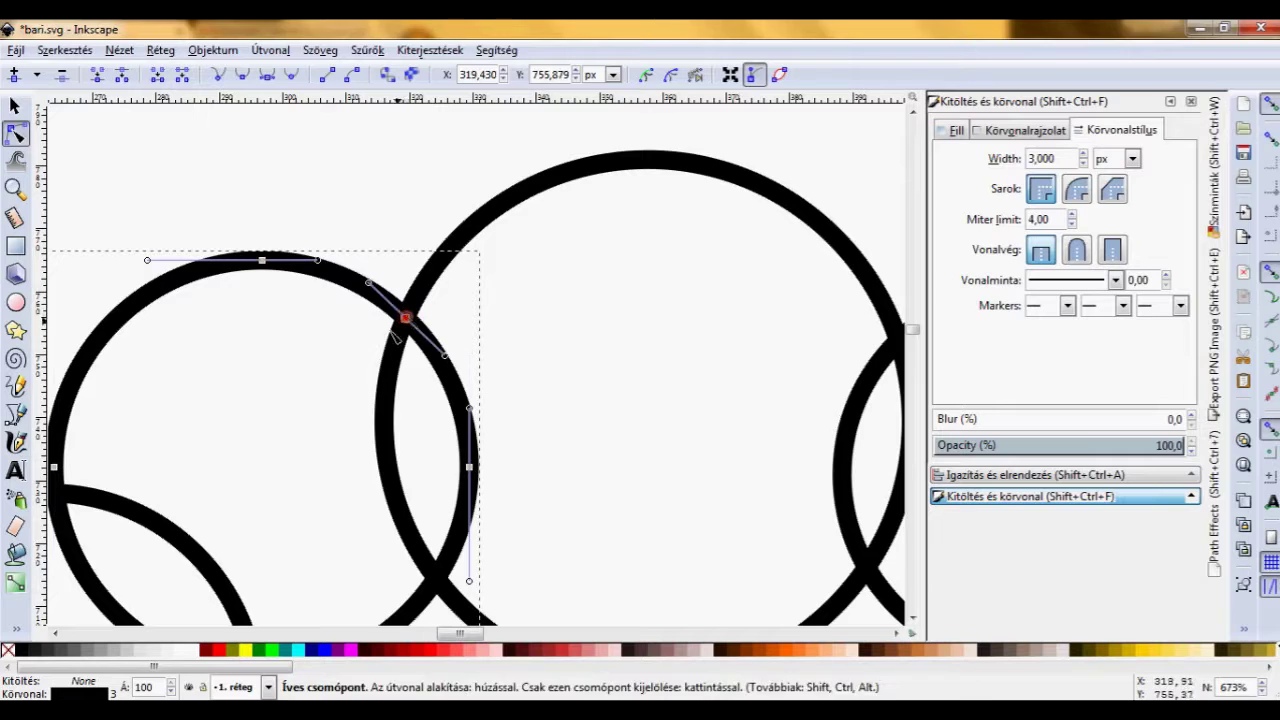
key(space)
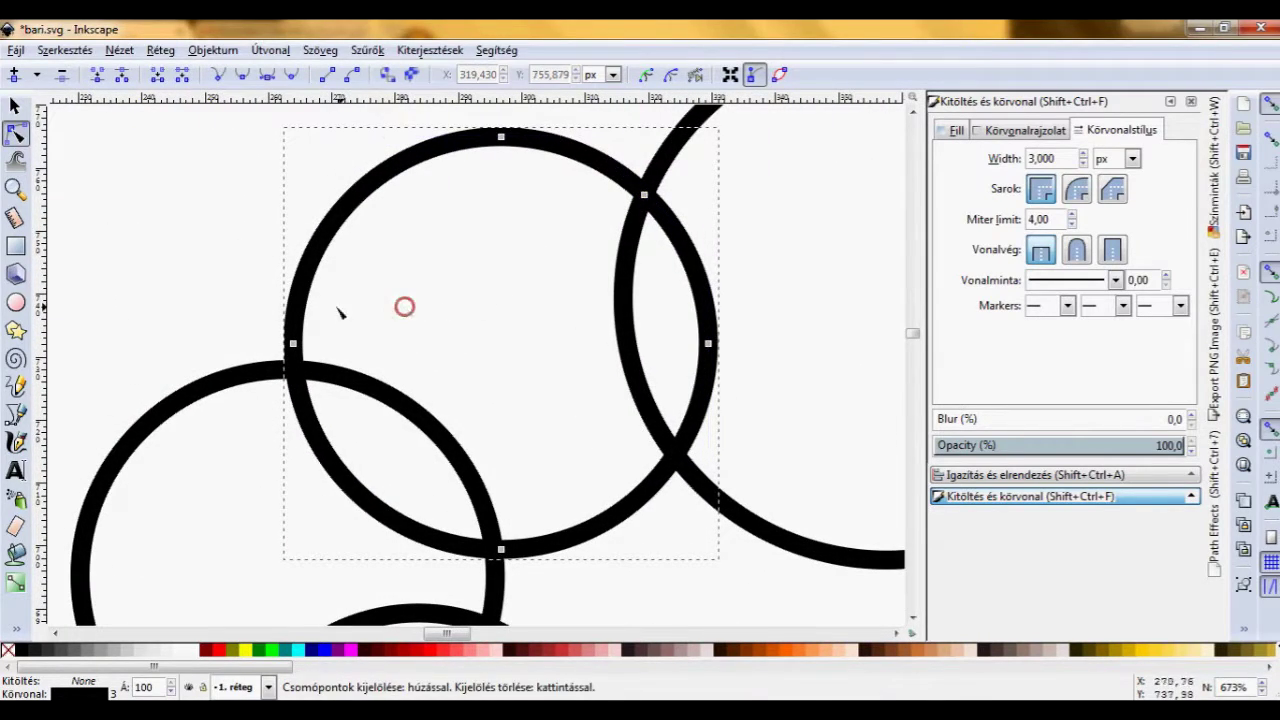
Add crossing nodes on the lower-left circle and at the right circle's intersection.
click(313, 388)
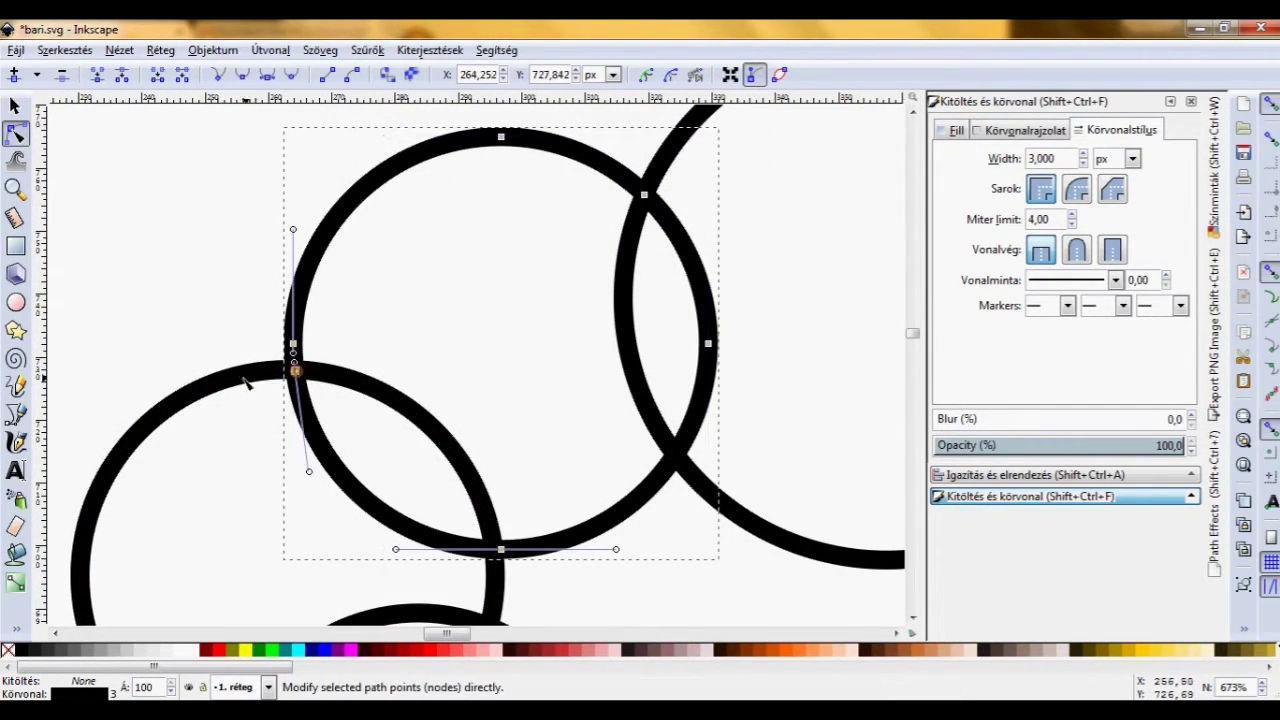
click(300, 378)
click(294, 372)
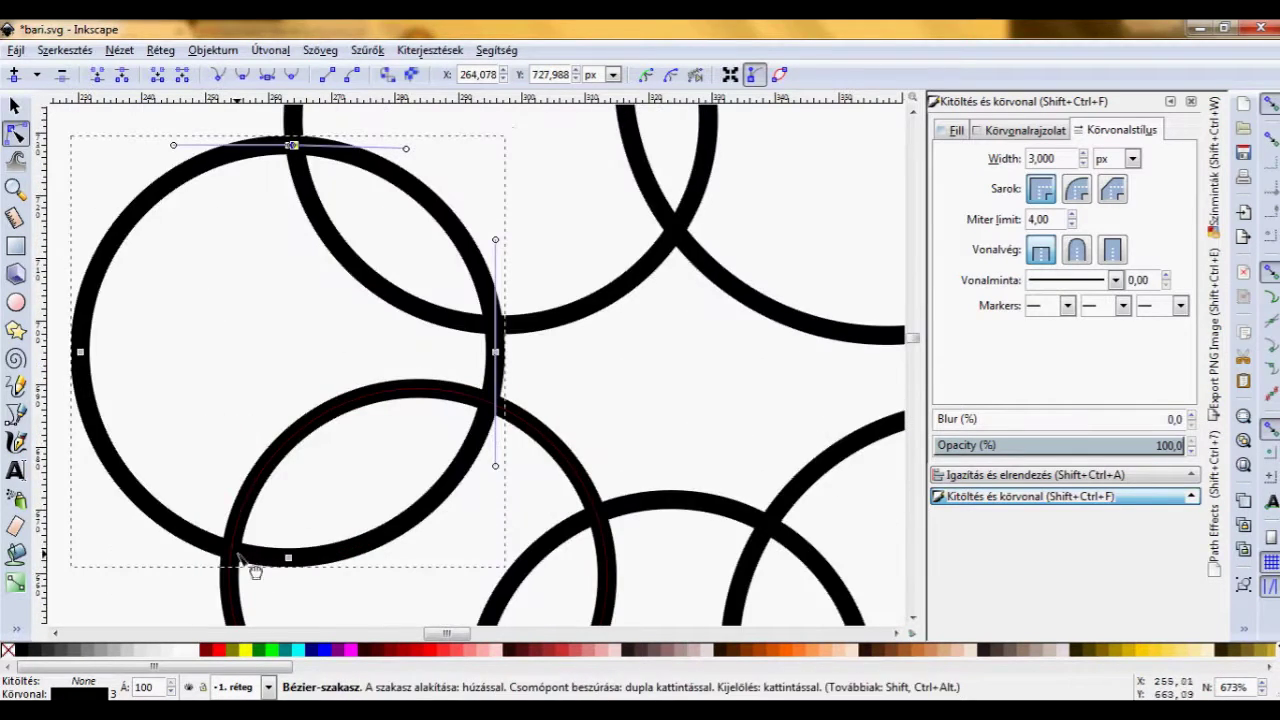
scroll(400, 400, down, 3)
click(630, 585)
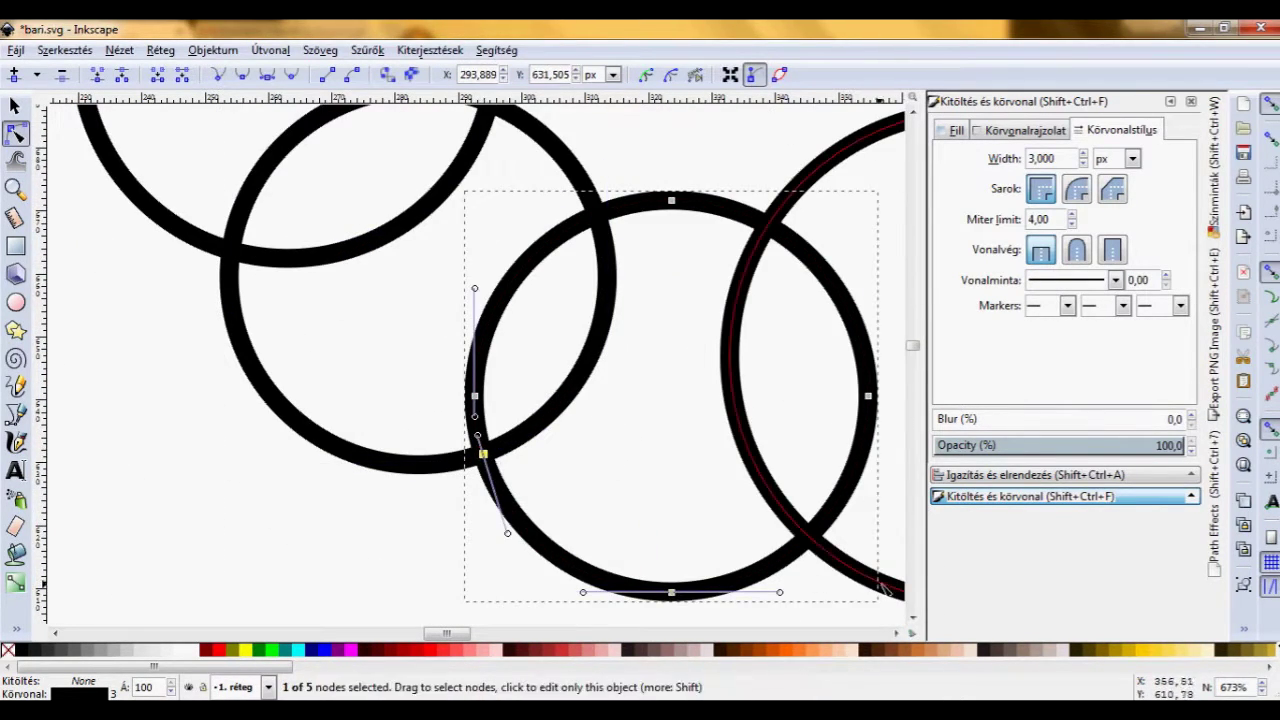
click(786, 539)
scroll(848, 531, right, 10)
scroll(848, 531, down, 3)
scroll(563, 386, up, 5)
Add intersection nodes on the lower circle and the upper-left circle.
click(629, 251)
click(343, 514)
scroll(460, 248, up, 2)
click(405, 140)
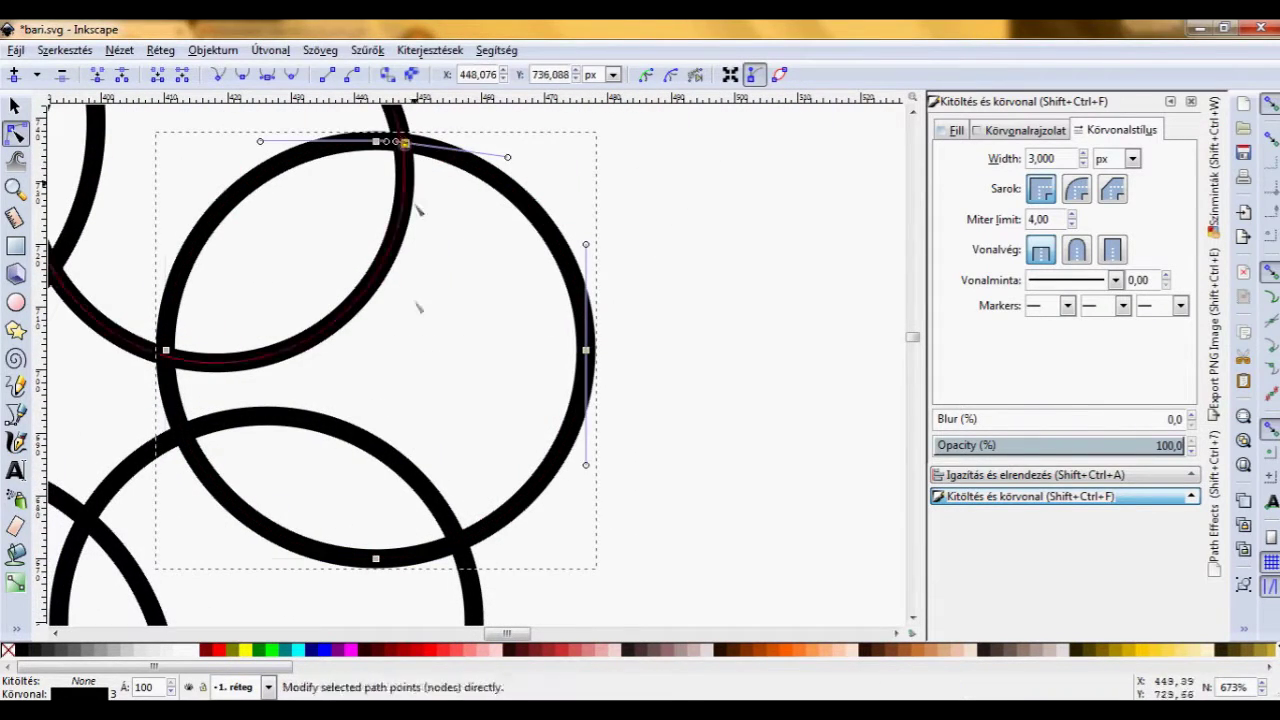
scroll(420, 366, up, 5)
scroll(420, 366, left, 4)
click(245, 268)
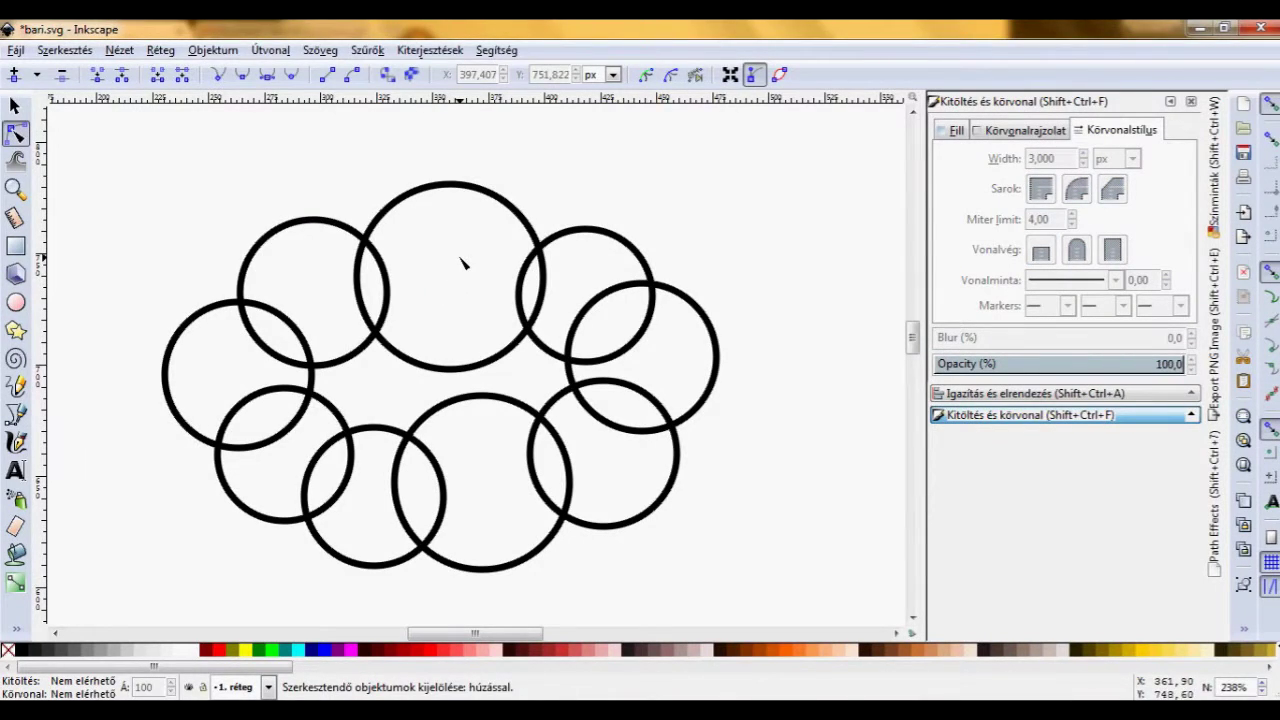
Delete the inner arcs of the top, top-left and left circles inside the ring.
click(450, 185)
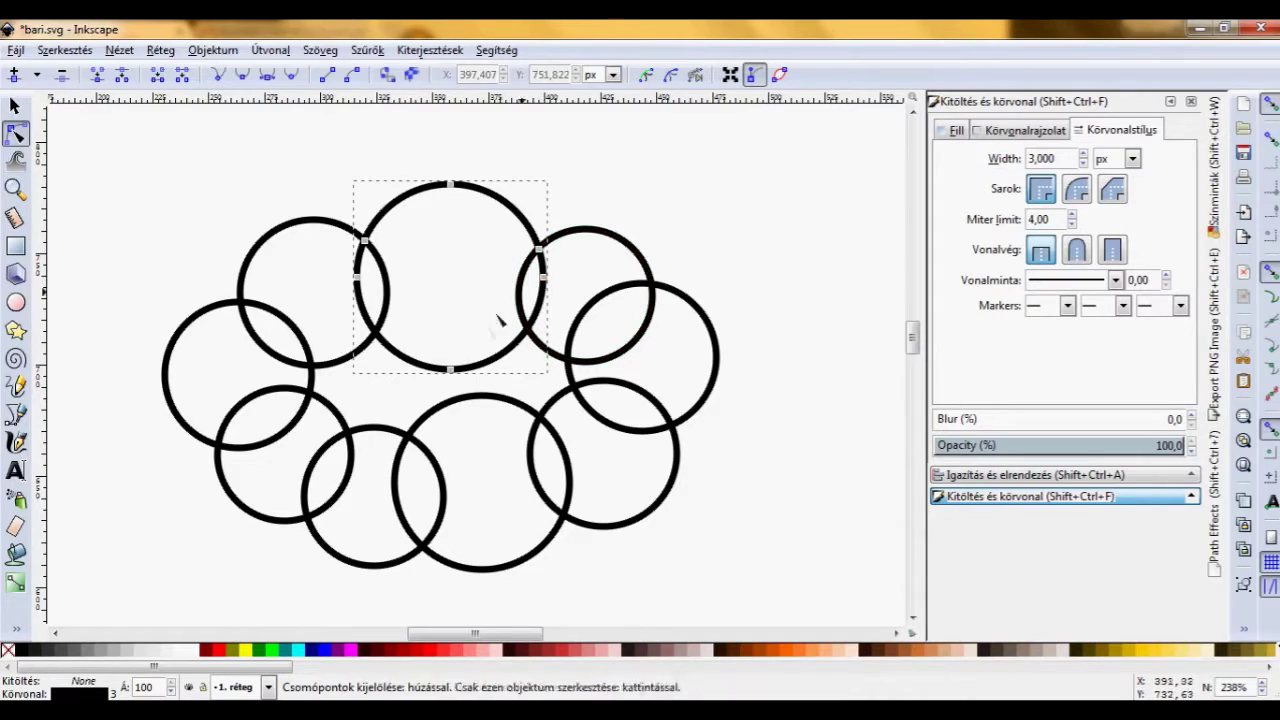
mouse_move(334, 214)
mouse_down()
mouse_move(566, 357)
mouse_move(580, 384)
mouse_up()
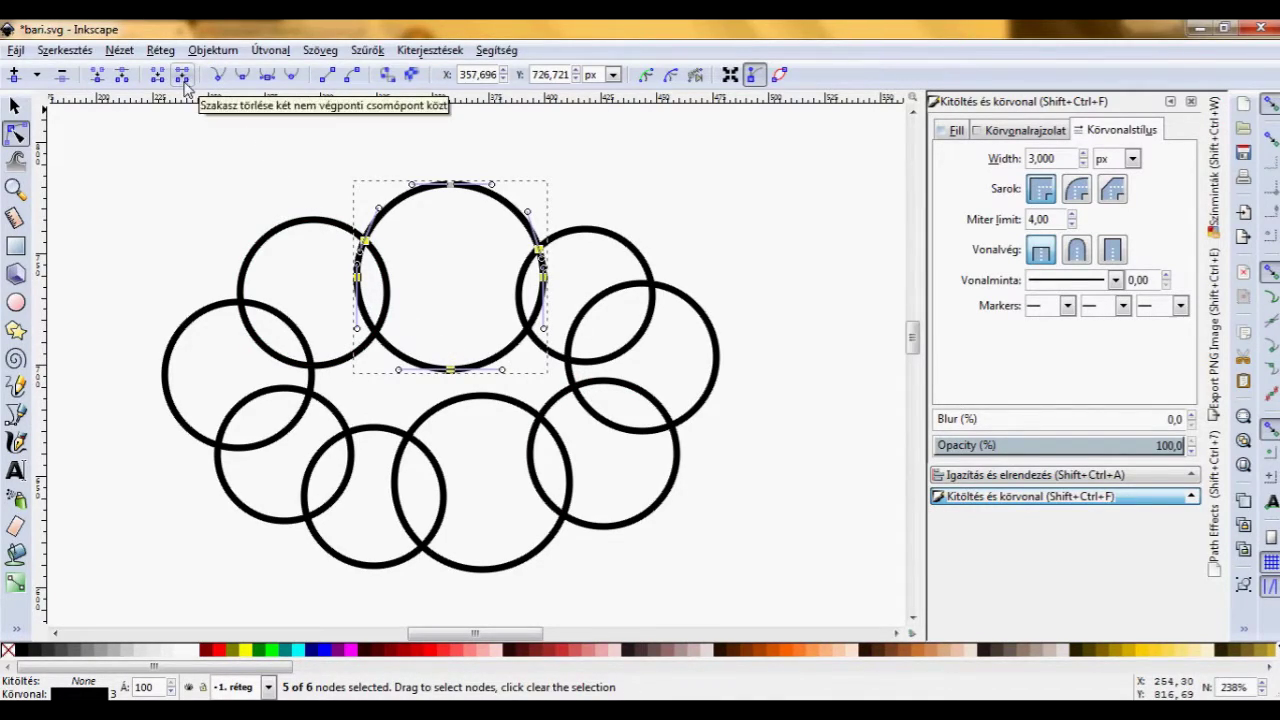
click(184, 77)
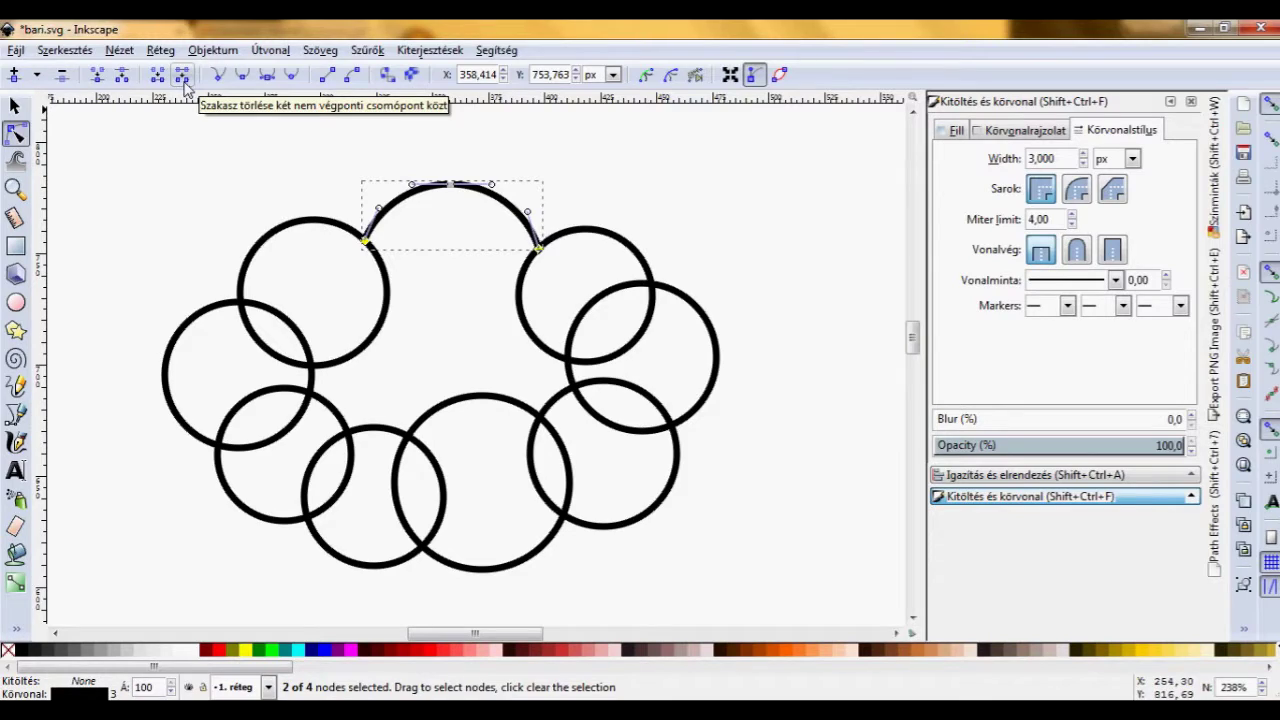
click(291, 180)
click(310, 222)
drag(410, 236, 228, 415)
key(Delete)
click(238, 300)
drag(204, 281, 348, 470)
key(Delete)
Remove the overlapping inner arcs of the lower, lower-right and right circles.
click(320, 394)
drag(214, 386, 357, 523)
click(182, 74)
click(373, 426)
drag(283, 407, 437, 533)
key(Delete)
click(486, 390)
drag(586, 557, 530, 400)
key(Delete)
click(566, 400)
drag(715, 372, 642, 413)
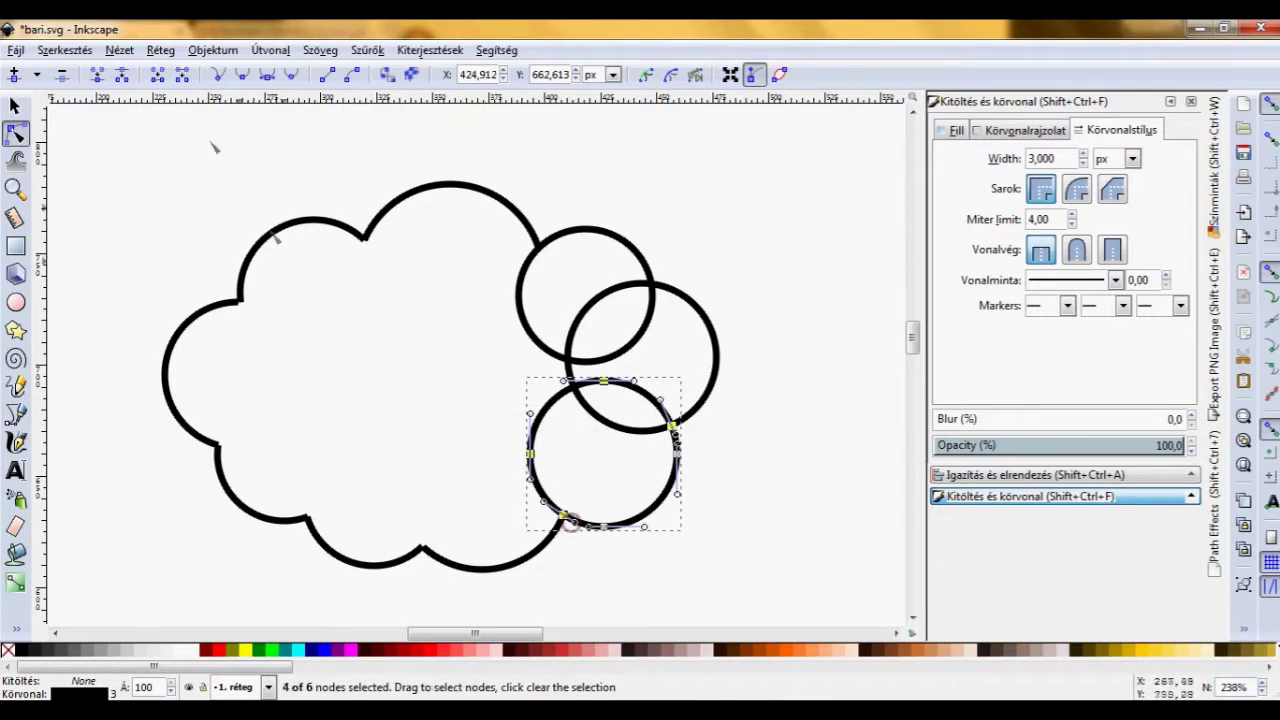
click(182, 74)
click(641, 288)
drag(528, 268, 688, 452)
key(Delete)
drag(500, 234, 666, 394)
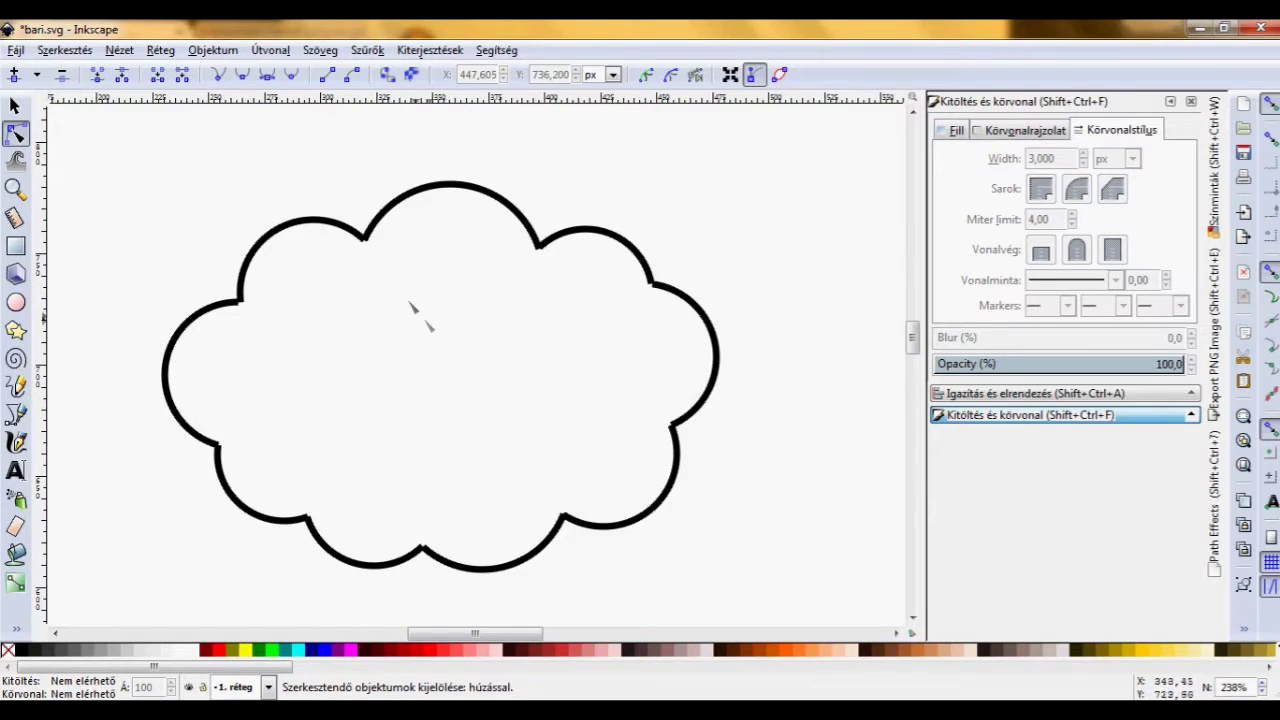
Join the top and left-side cloud arcs at their meeting end nodes.
click(394, 211)
mouse_move(366, 241)
mouse_down()
mouse_move(380, 238)
mouse_move(364, 240)
mouse_up()
shift+click(347, 233)
drag(401, 289, 349, 229)
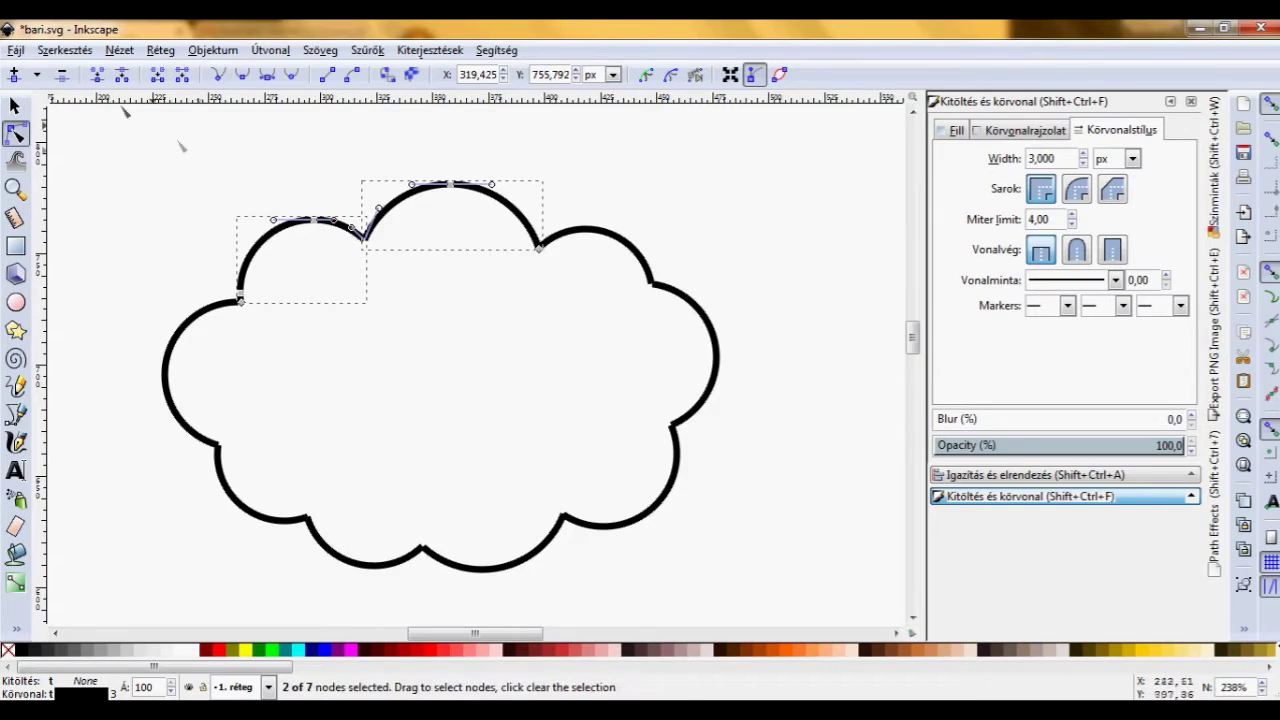
click(100, 76)
shift+click(207, 300)
drag(229, 294, 260, 329)
click(98, 76)
shift+click(215, 470)
drag(200, 430, 240, 460)
key(shift+j)
shift+click(330, 545)
key(shift+j)
Join the bottom and right-side arcs, closing the cloud into a single outline.
shift+click(455, 535)
drag(400, 530, 440, 560)
click(100, 76)
shift+click(620, 520)
click(100, 76)
drag(648, 405, 703, 447)
click(98, 76)
shift+click(600, 232)
drag(638, 268, 668, 300)
click(98, 76)
click(98, 76)
drag(526, 251, 539, 248)
click(649, 341)
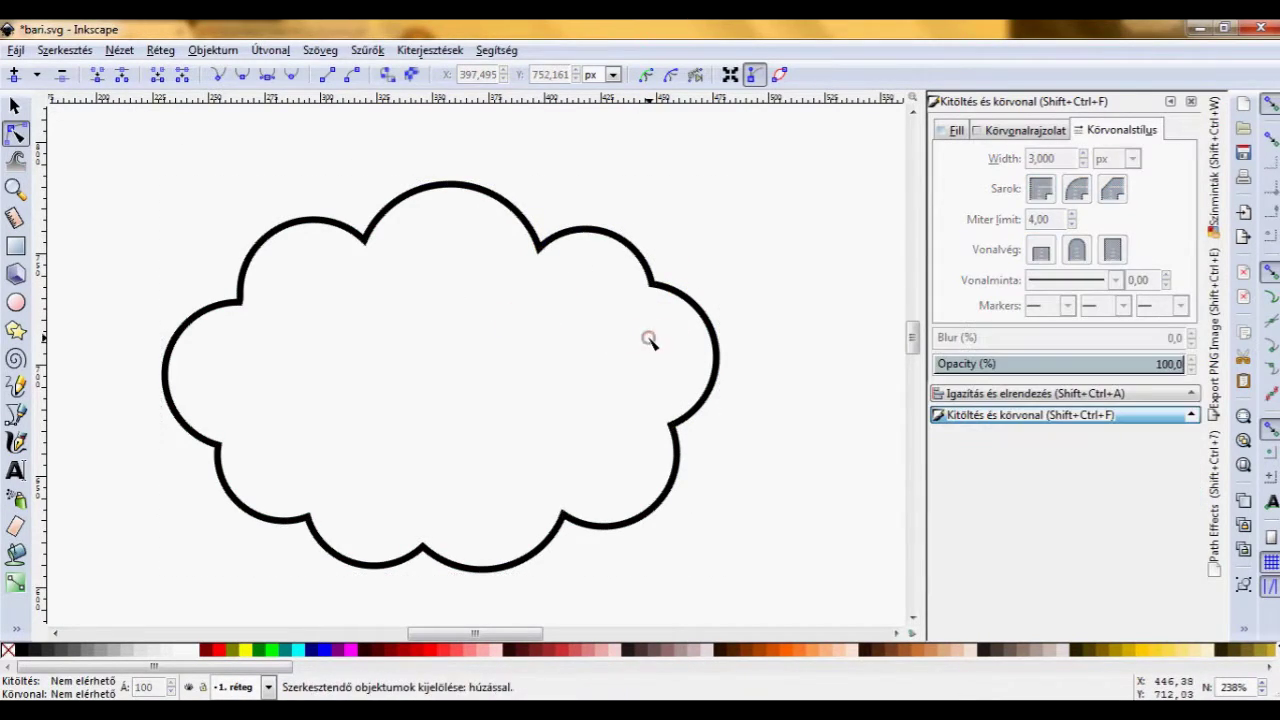
Squash the cloud outline slightly from the bottom to flatten it vertically.
ctrl+scroll(708, 511, down, 3)
ctrl+scroll(520, 411, up, 1)
click(12, 105)
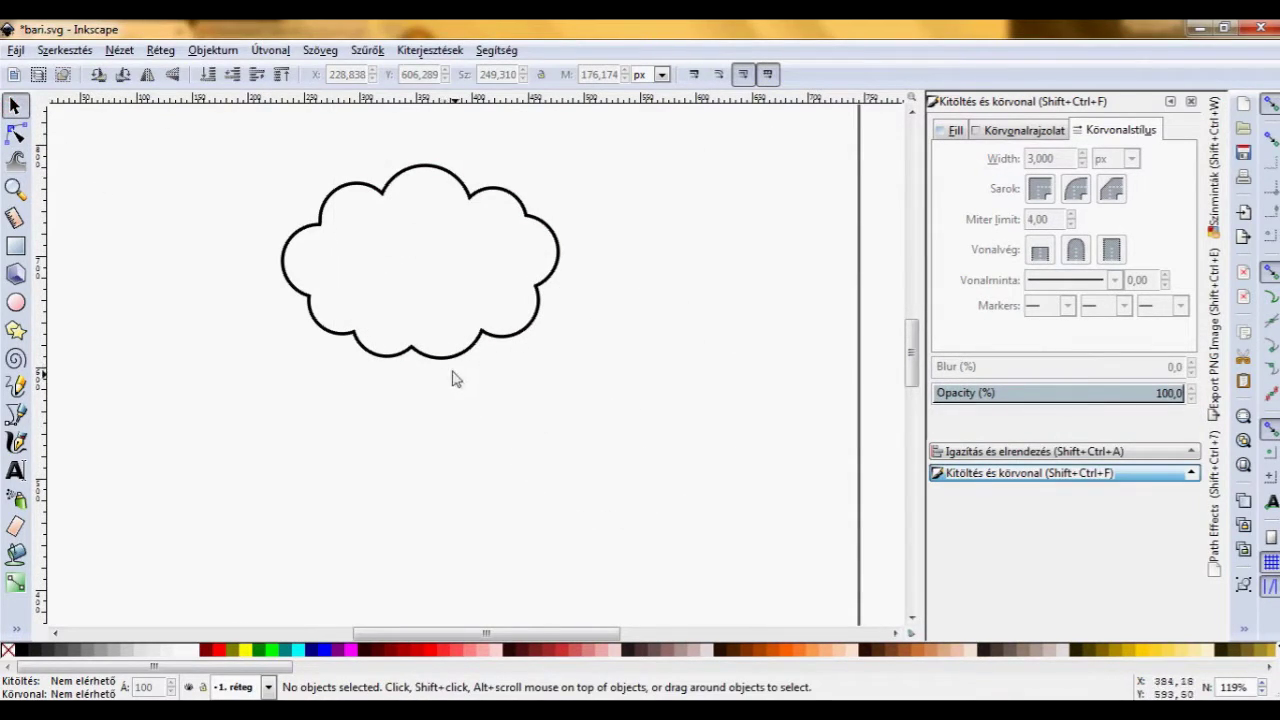
click(428, 356)
drag(420, 366, 428, 350)
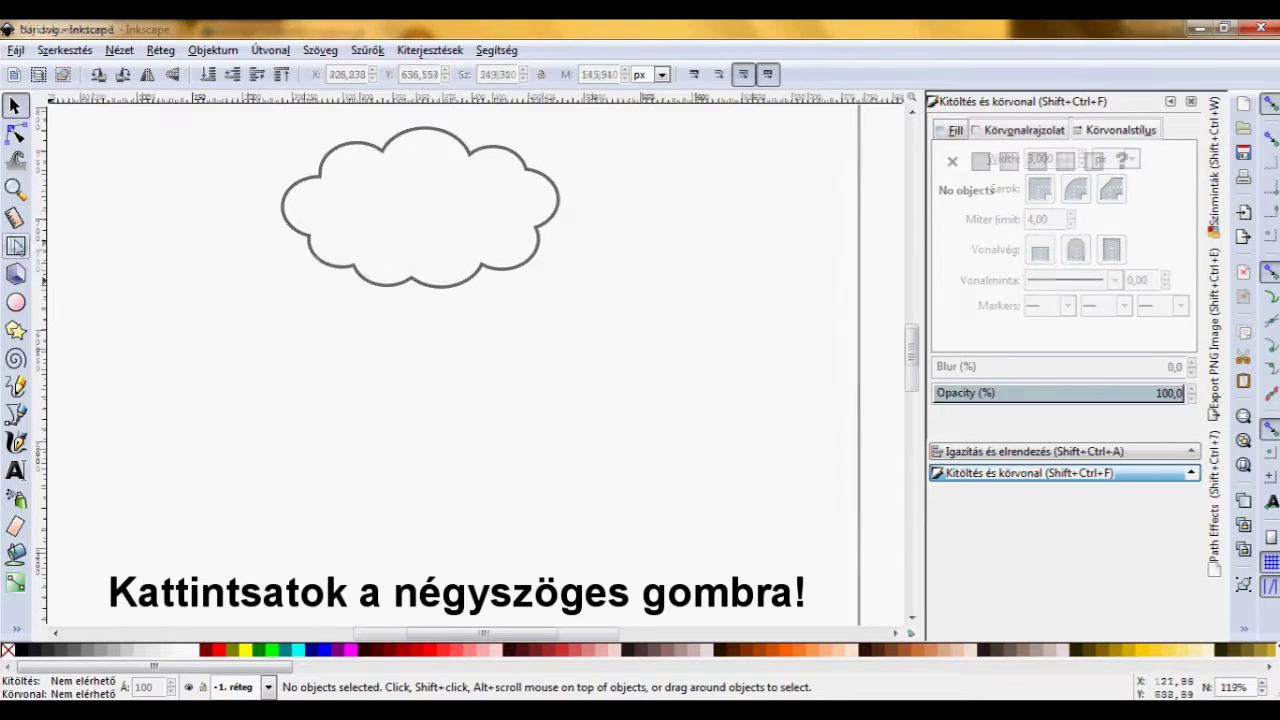
Draw a practice square and a wider rectangle, filling the rectangle red.
click(17, 248)
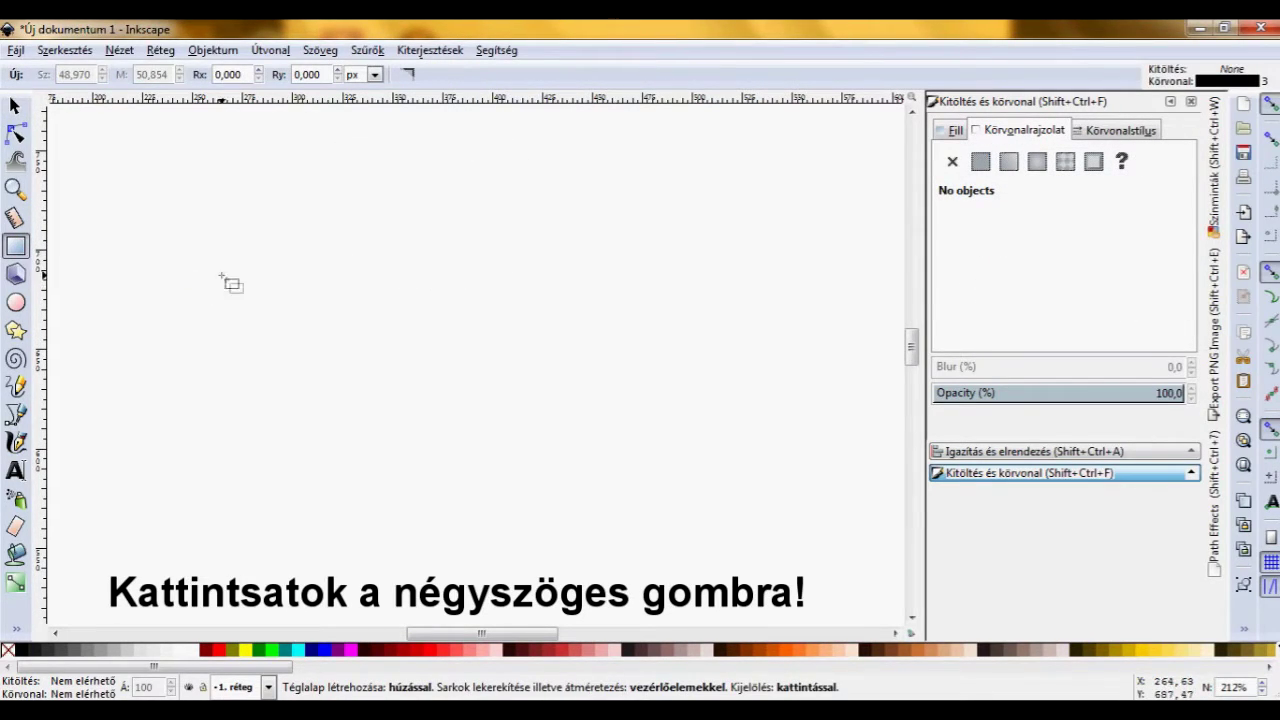
drag(170, 198, 348, 373)
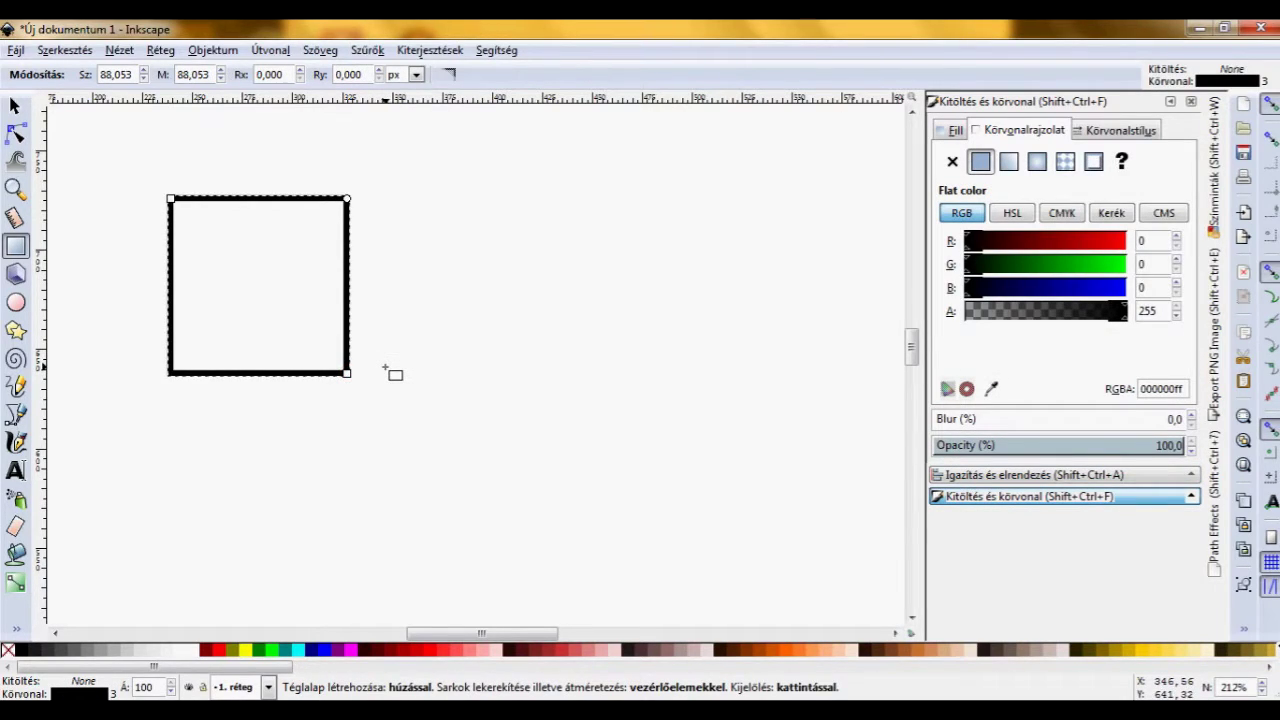
drag(500, 182, 816, 358)
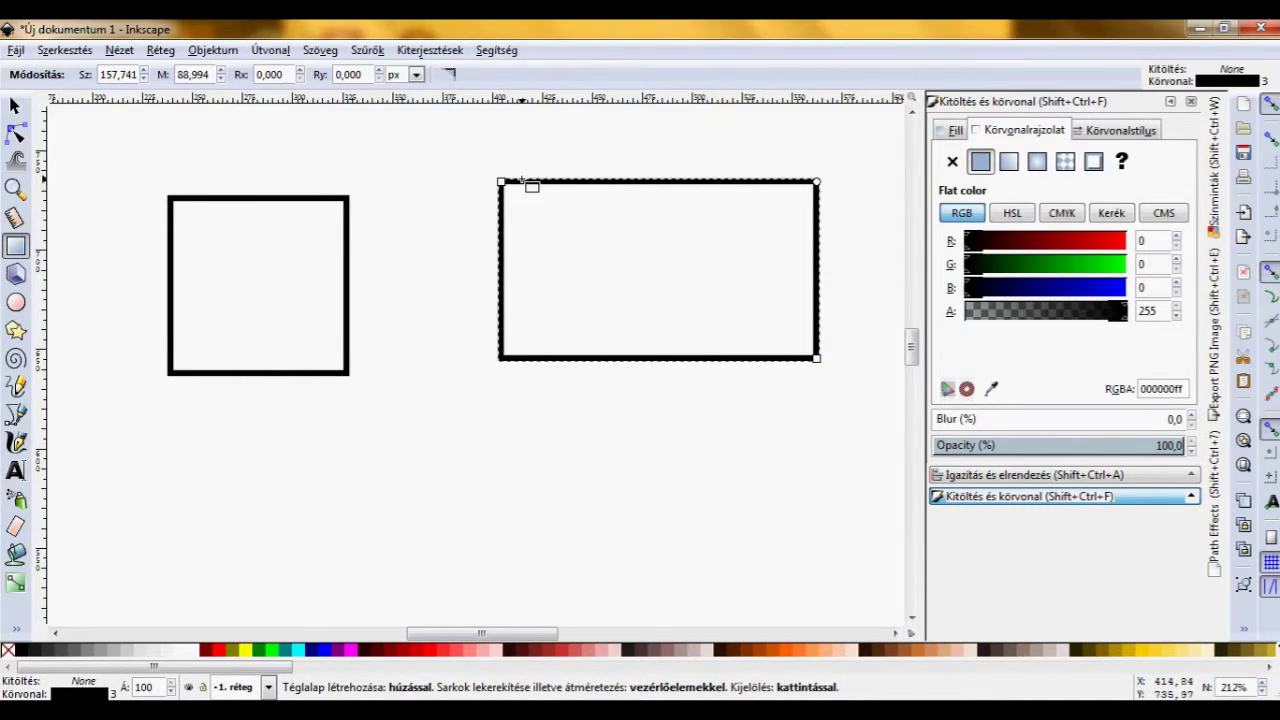
click(955, 130)
click(980, 161)
drag(1041, 241, 1127, 241)
Fill the square green and resize it to 80 × 80 px.
click(347, 207)
click(980, 161)
mouse_move(1040, 264)
mouse_down()
mouse_move(1127, 264)
mouse_move(1097, 241)
mouse_move(1017, 241)
mouse_up()
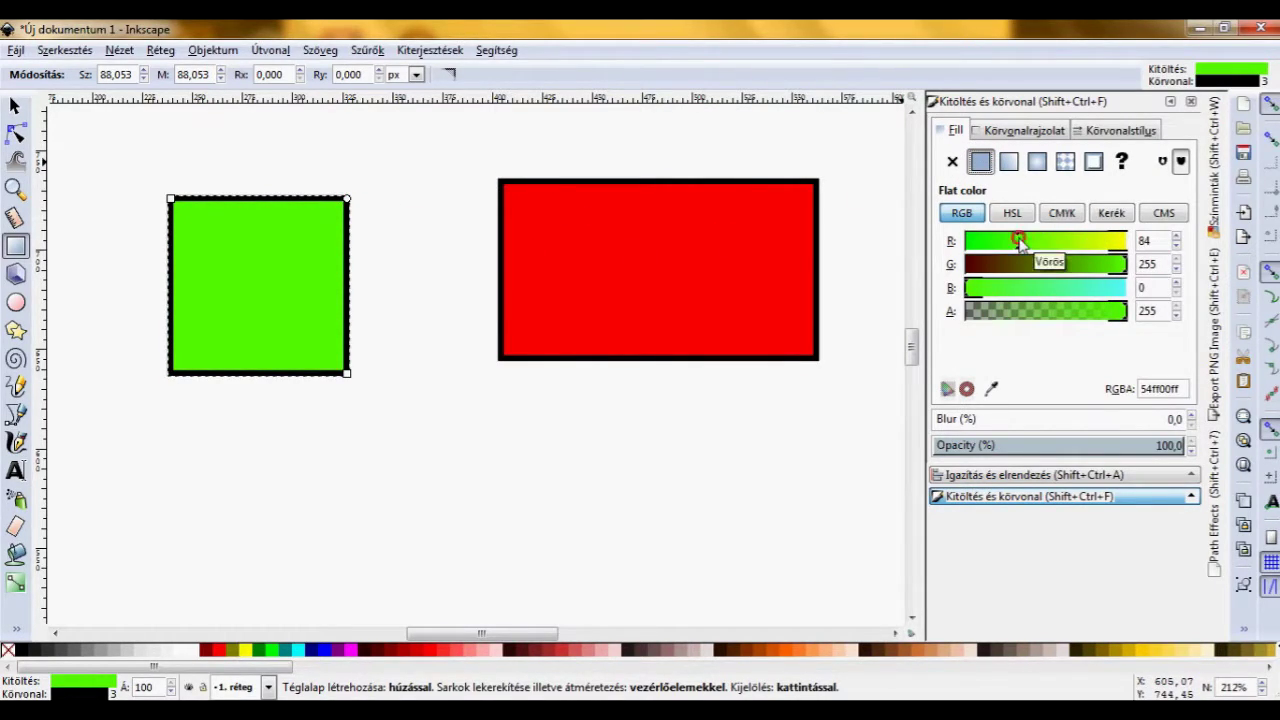
click(558, 432)
click(324, 213)
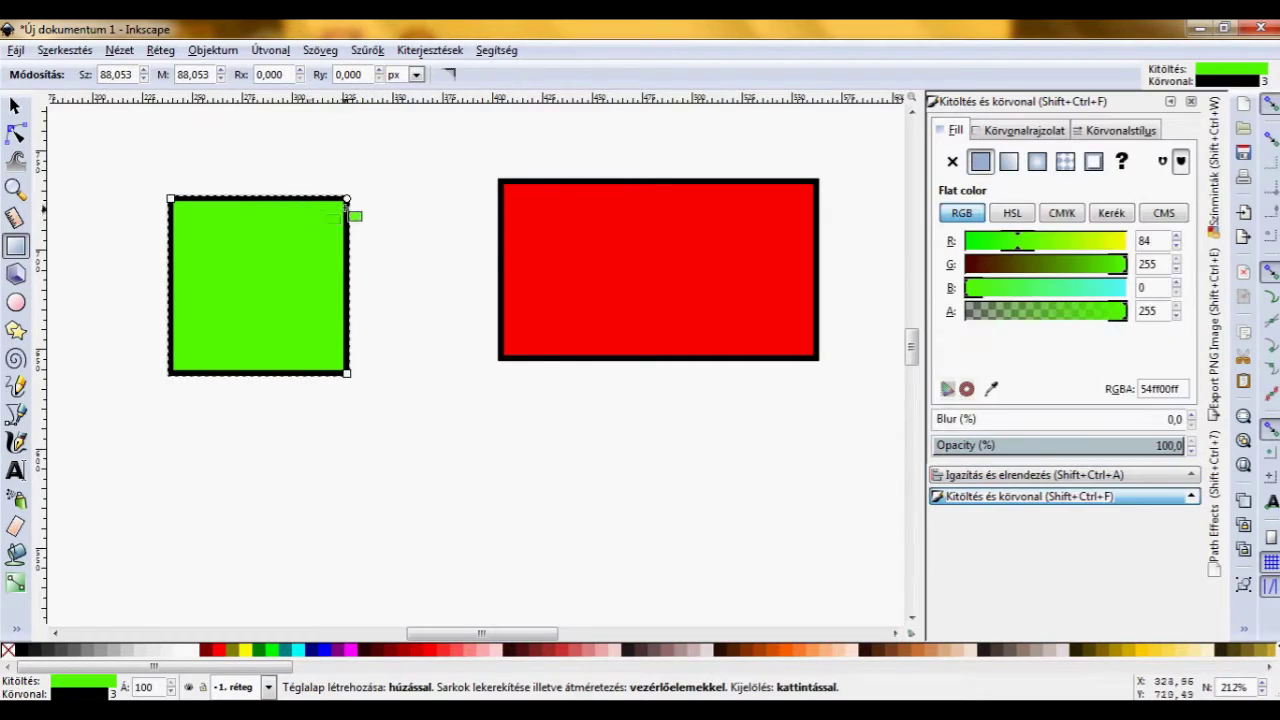
text(80)
click(180, 74)
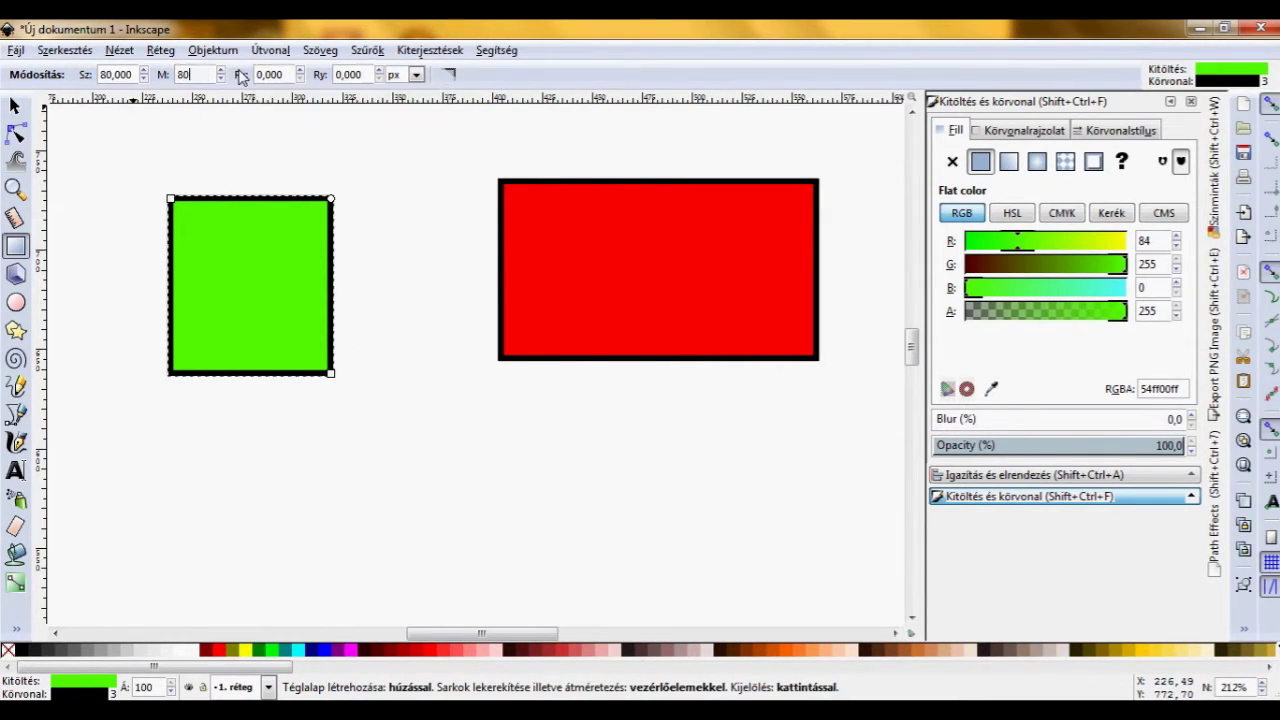
key(Return)
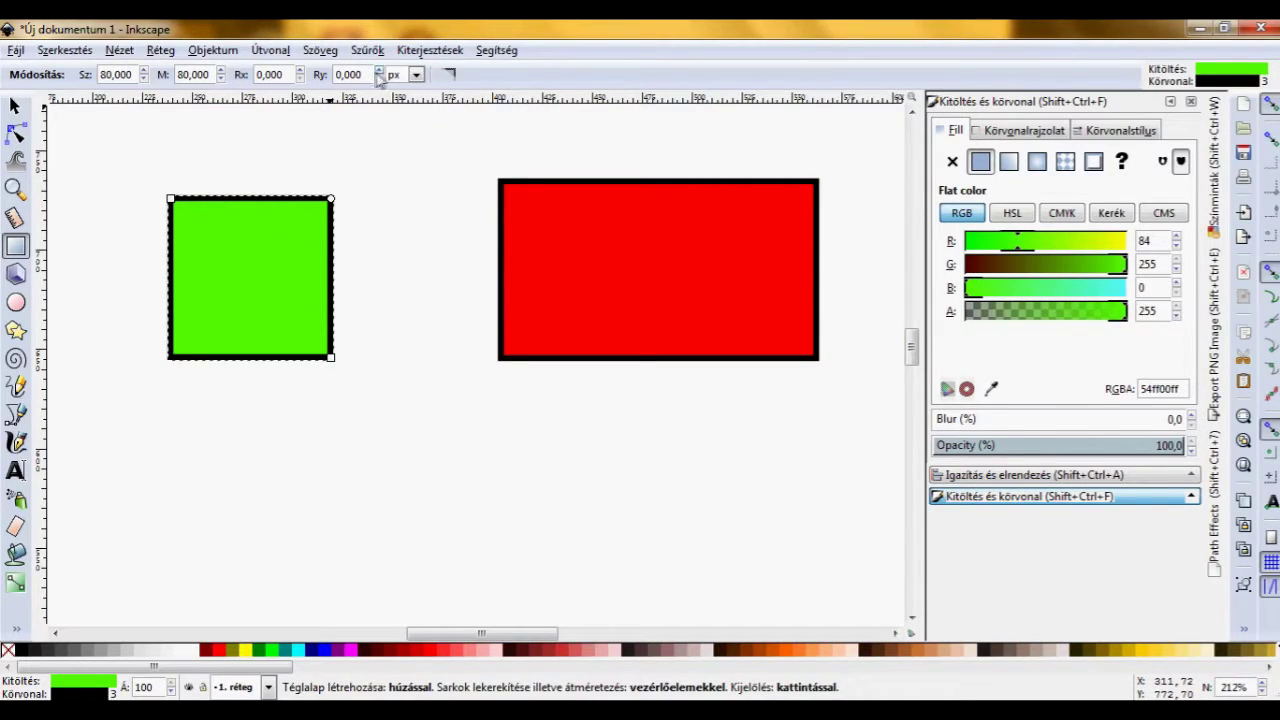
Try corner radii of 90 and 20 on the square, then make its corners sharp.
click(378, 70)
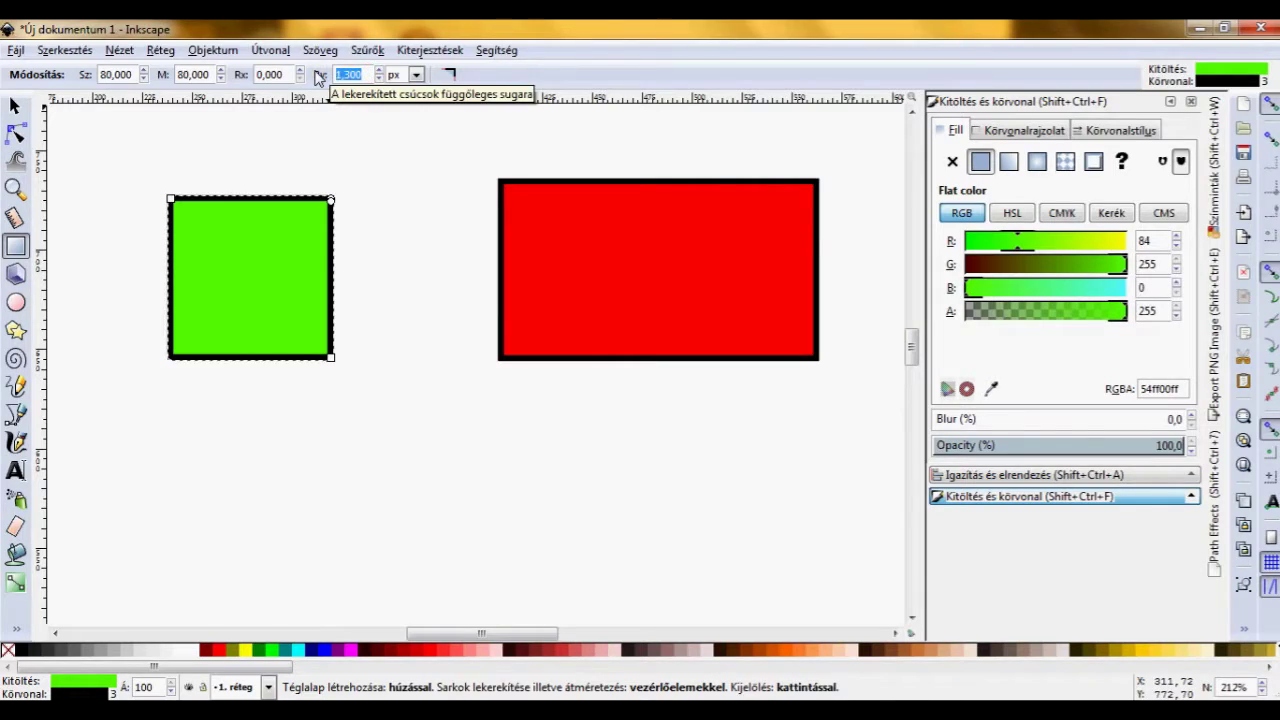
text(90)
key(Return)
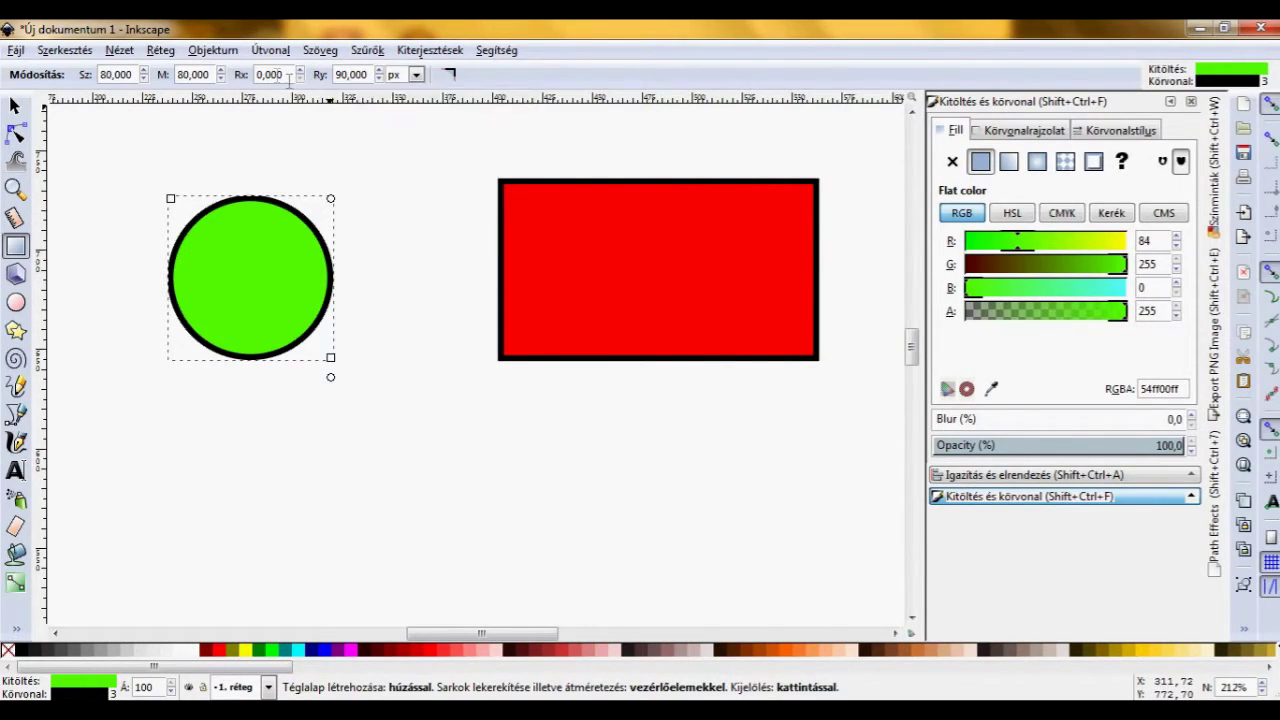
triple_click(280, 75)
text(20)
key(Return)
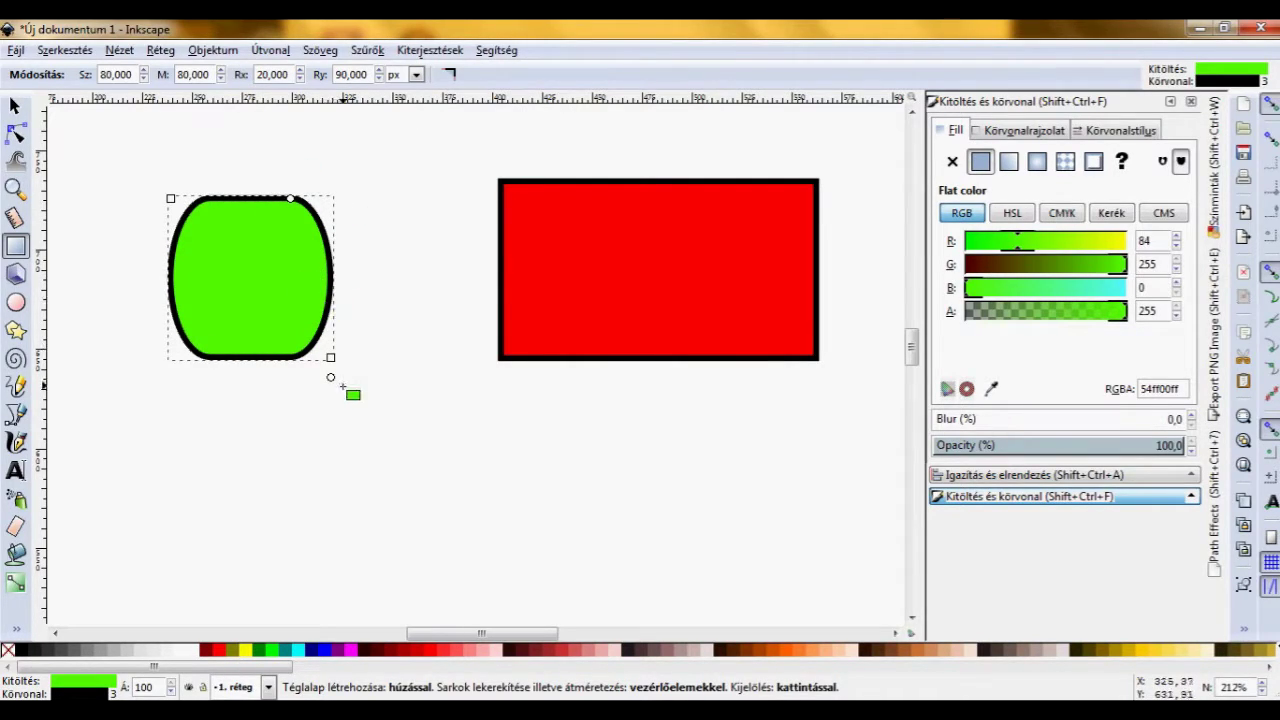
drag(330, 377, 333, 237)
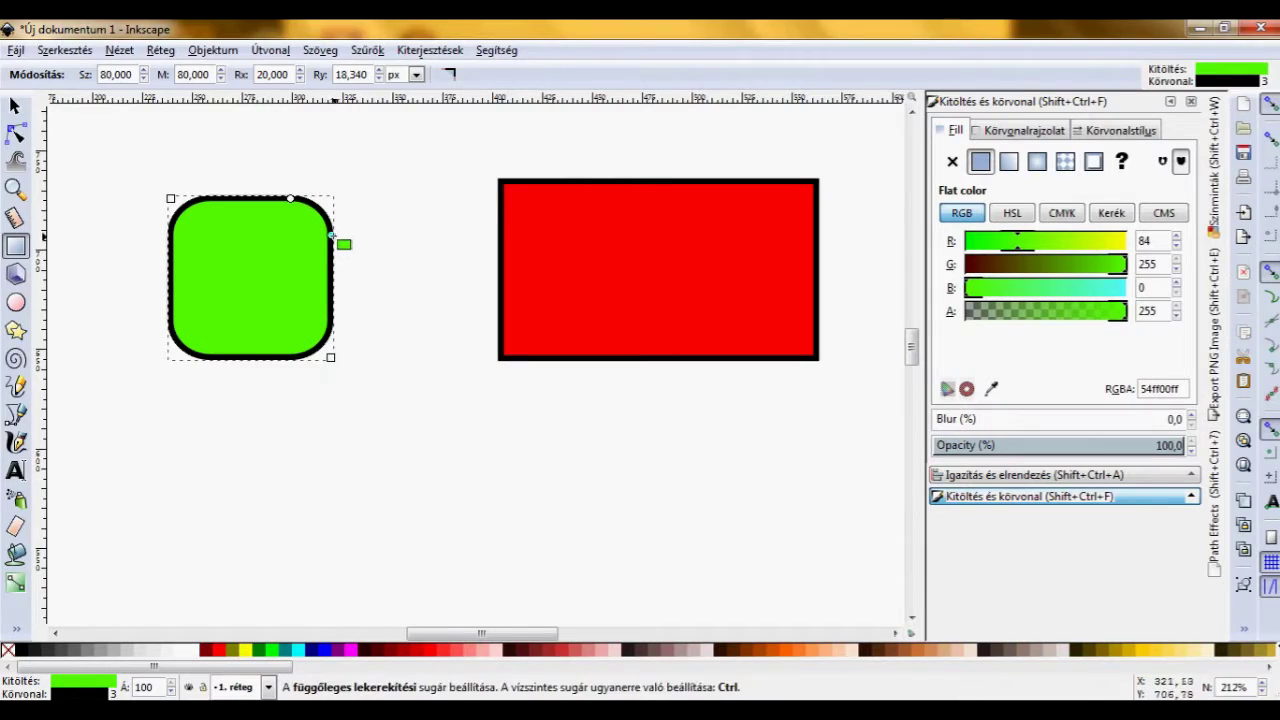
drag(290, 198, 287, 198)
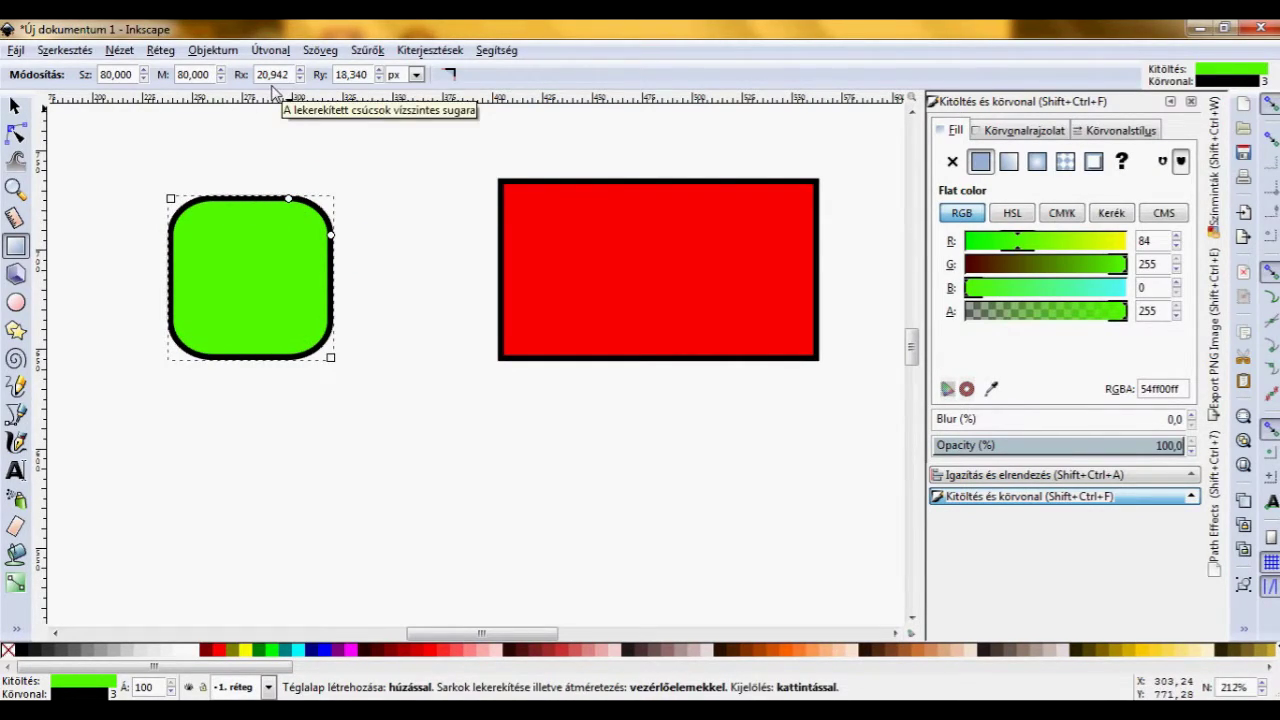
click(448, 77)
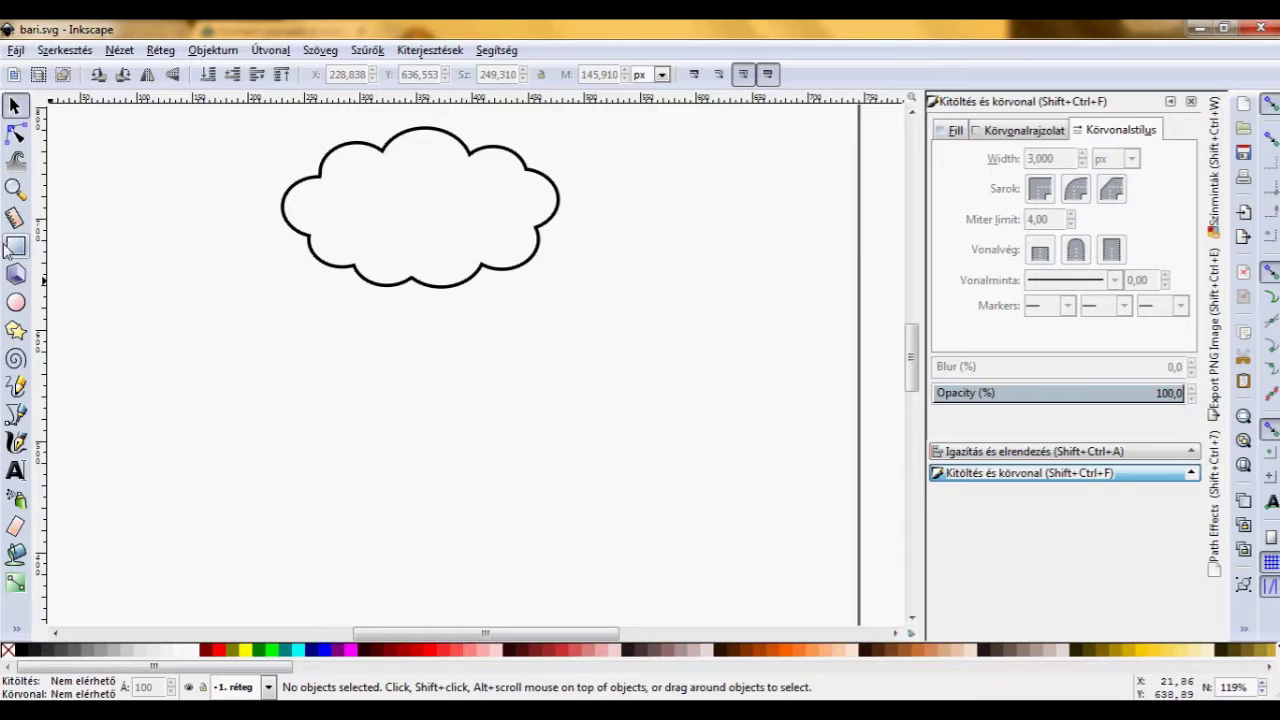
Draw a tall rectangle from the cloud's left side down past its bottom.
click(16, 247)
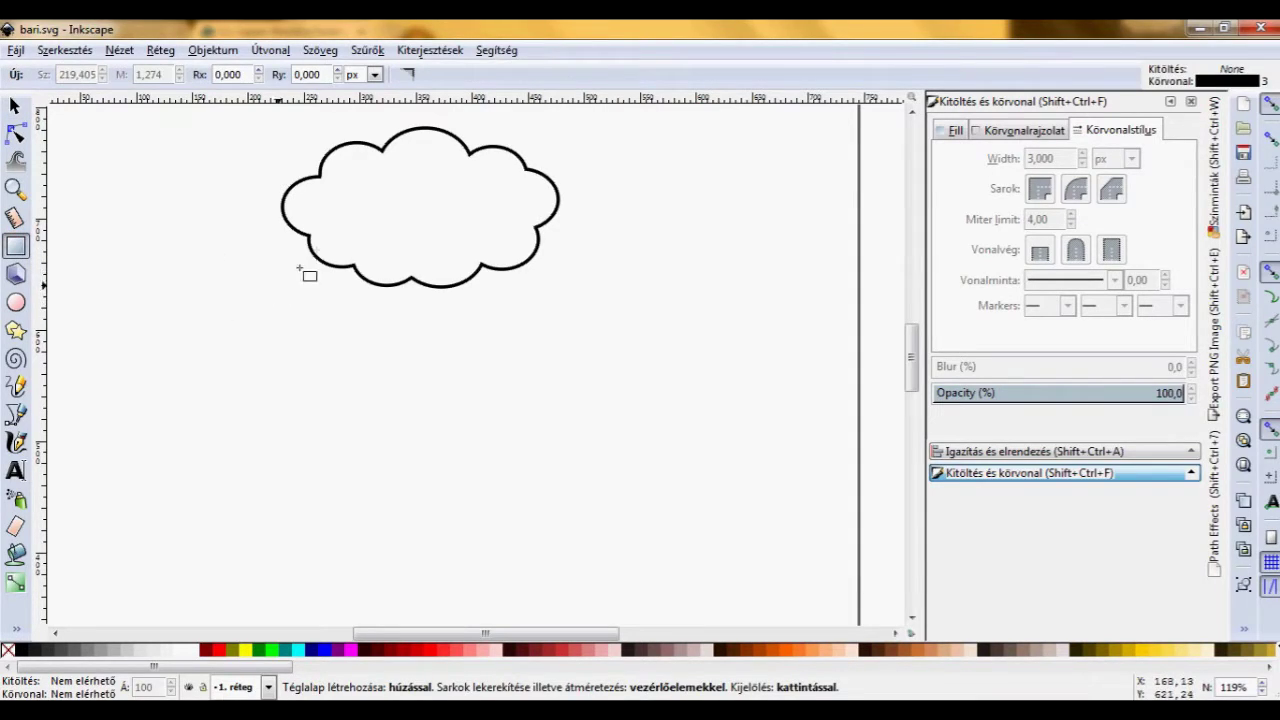
drag(325, 201, 529, 416)
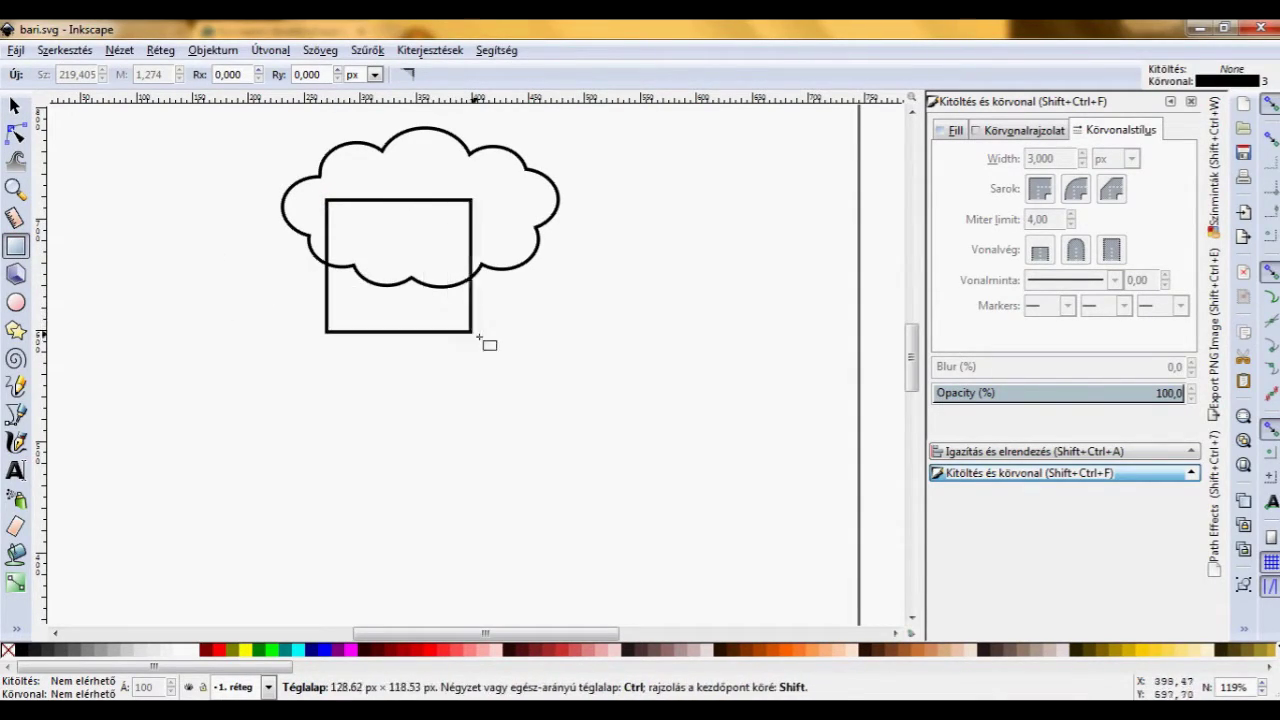
drag(529, 416, 529, 429)
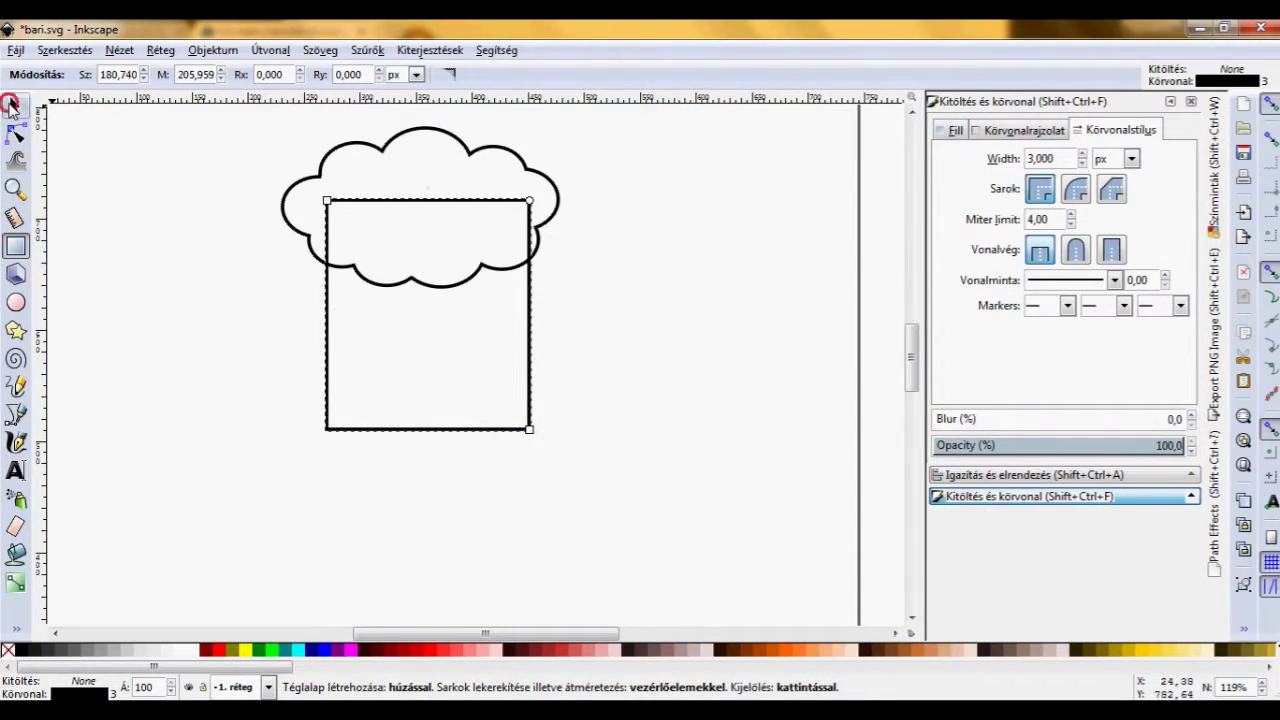
Centre the rectangle on the cloud's vertical axis with Align and Distribute.
click(12, 104)
shift+click(430, 130)
click(970, 475)
click(1081, 192)
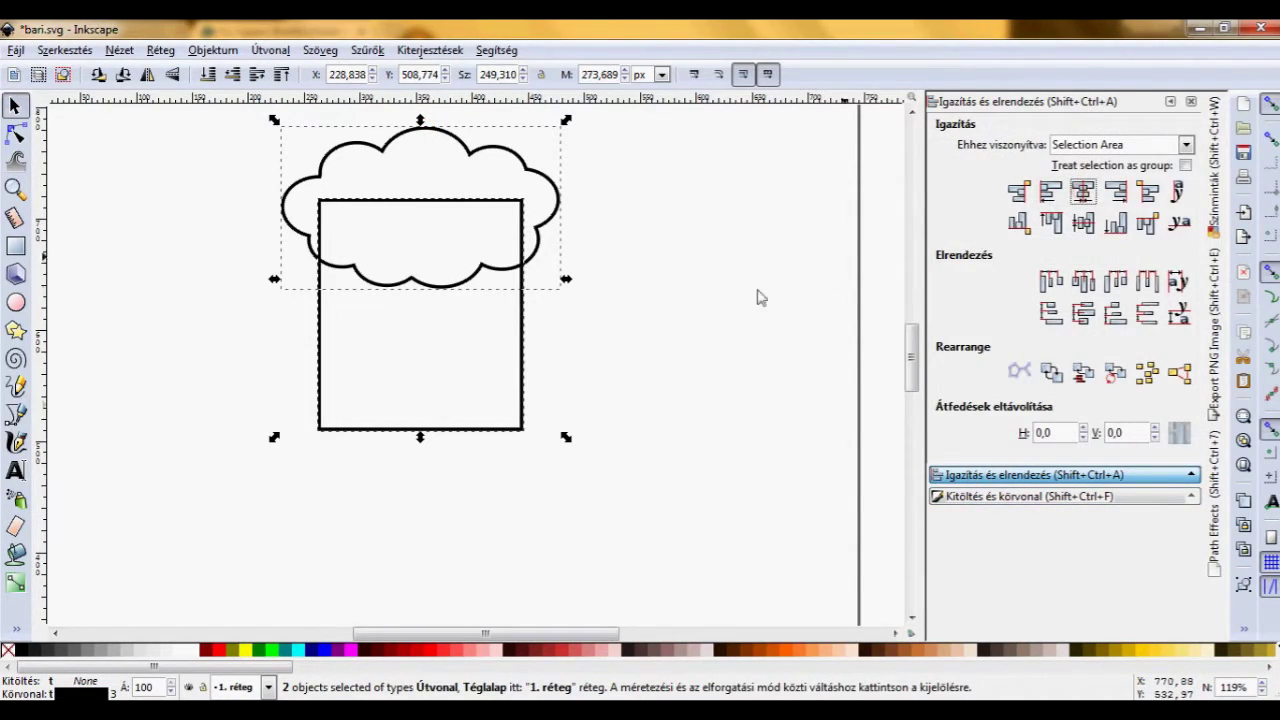
click(702, 330)
click(522, 325)
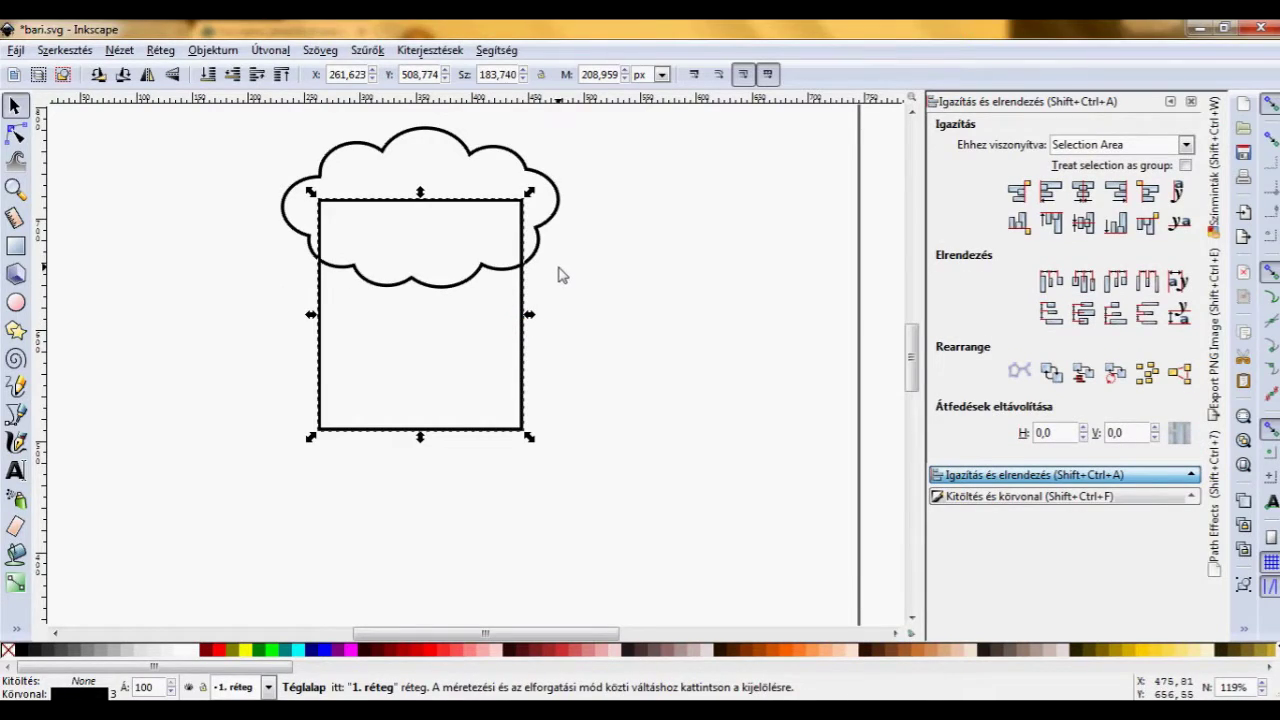
click(18, 248)
Round the rectangle's corners, shift it down slightly, and convert it to a path.
drag(522, 199, 522, 266)
key(s)
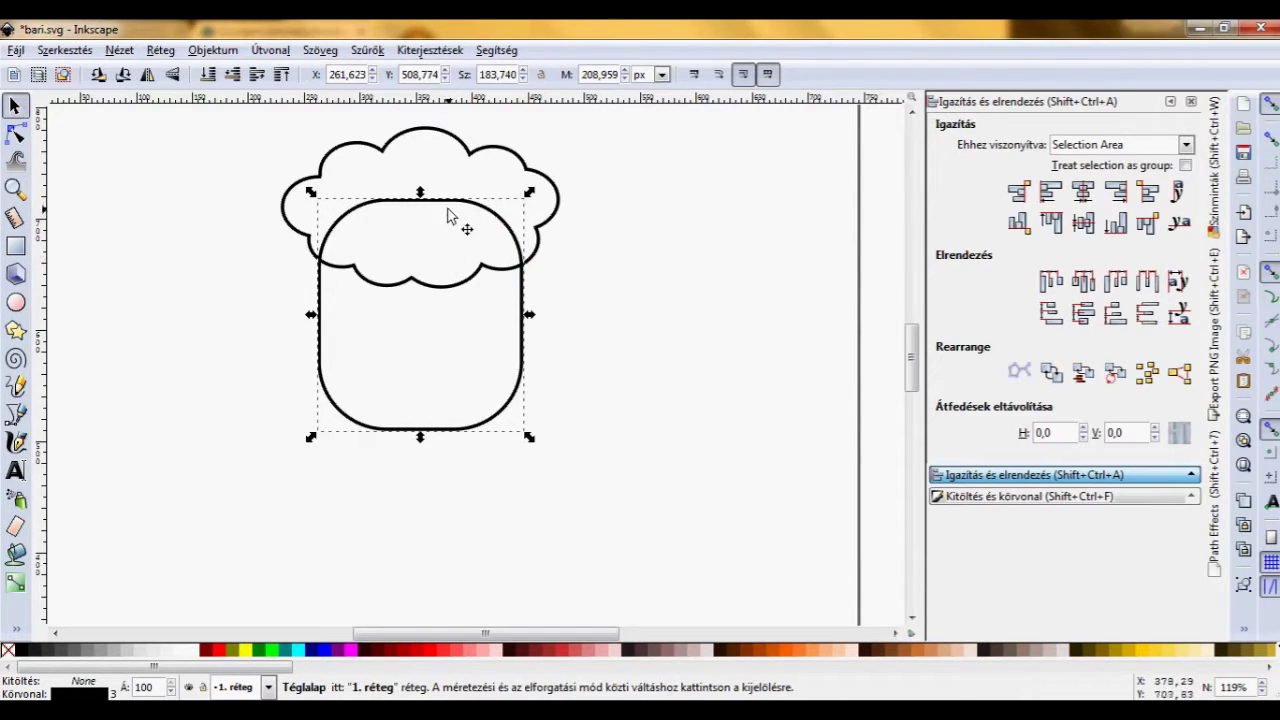
drag(449, 214, 457, 228)
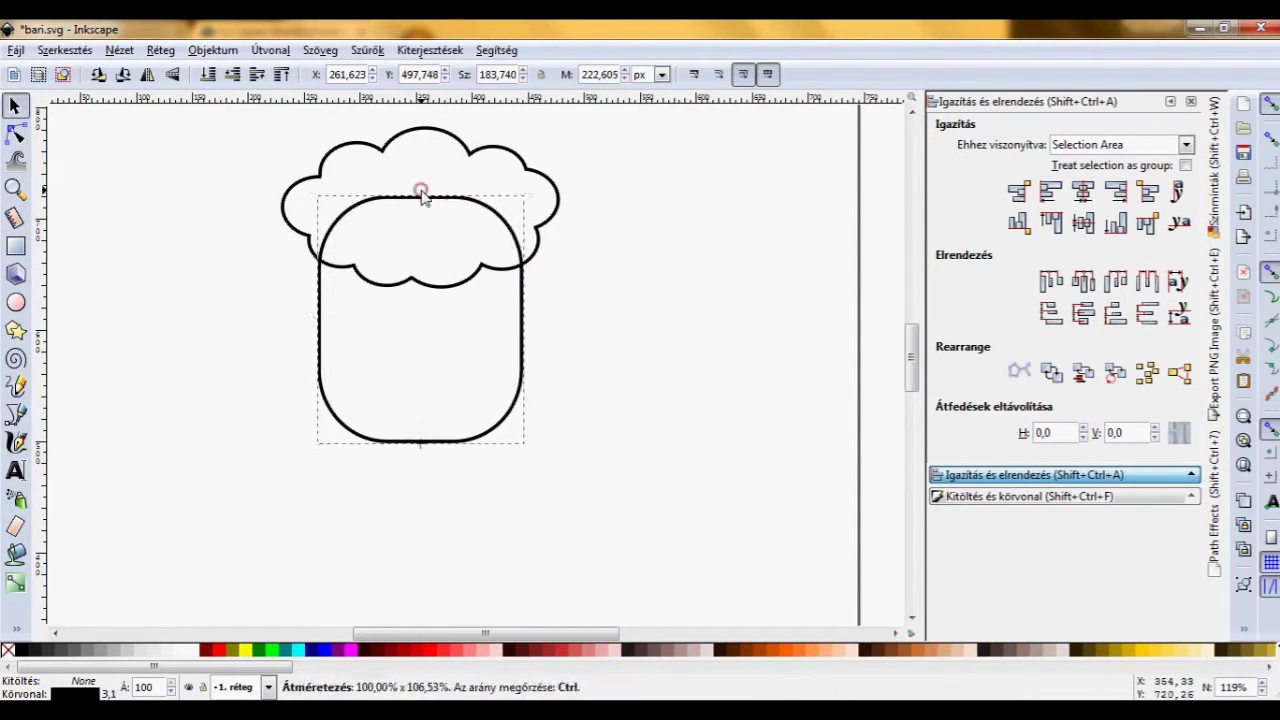
key(n)
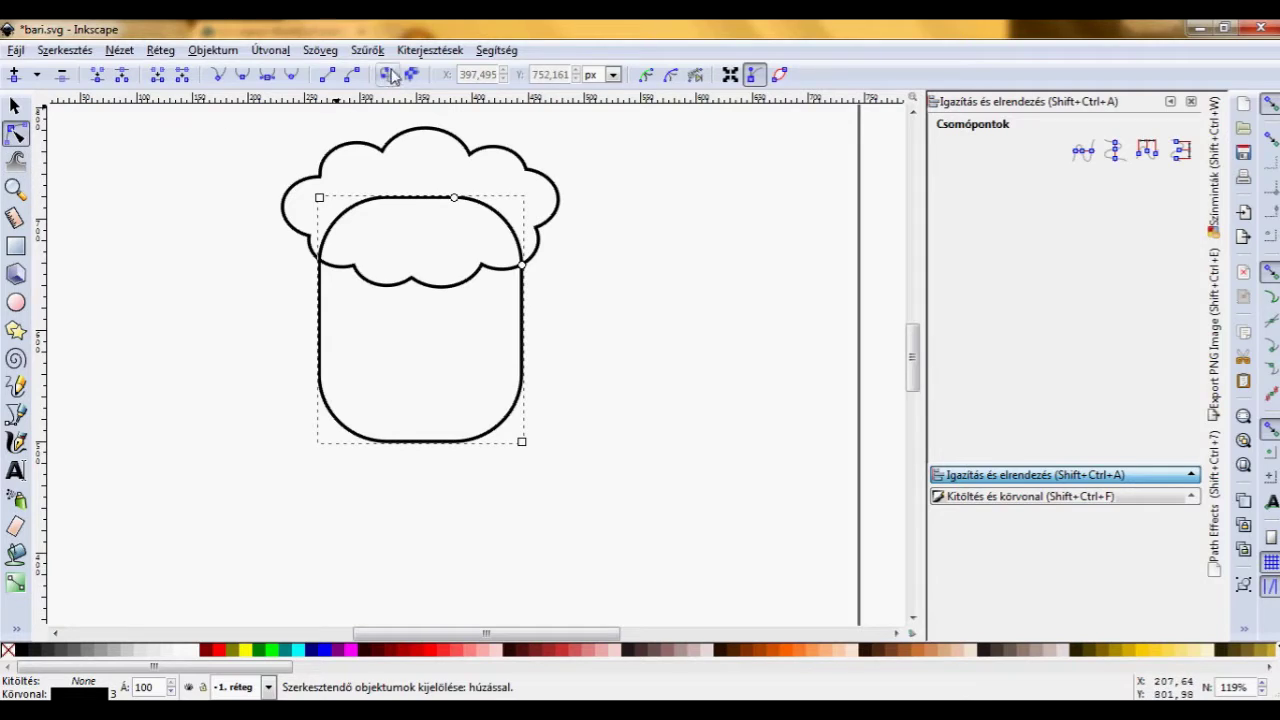
click(388, 75)
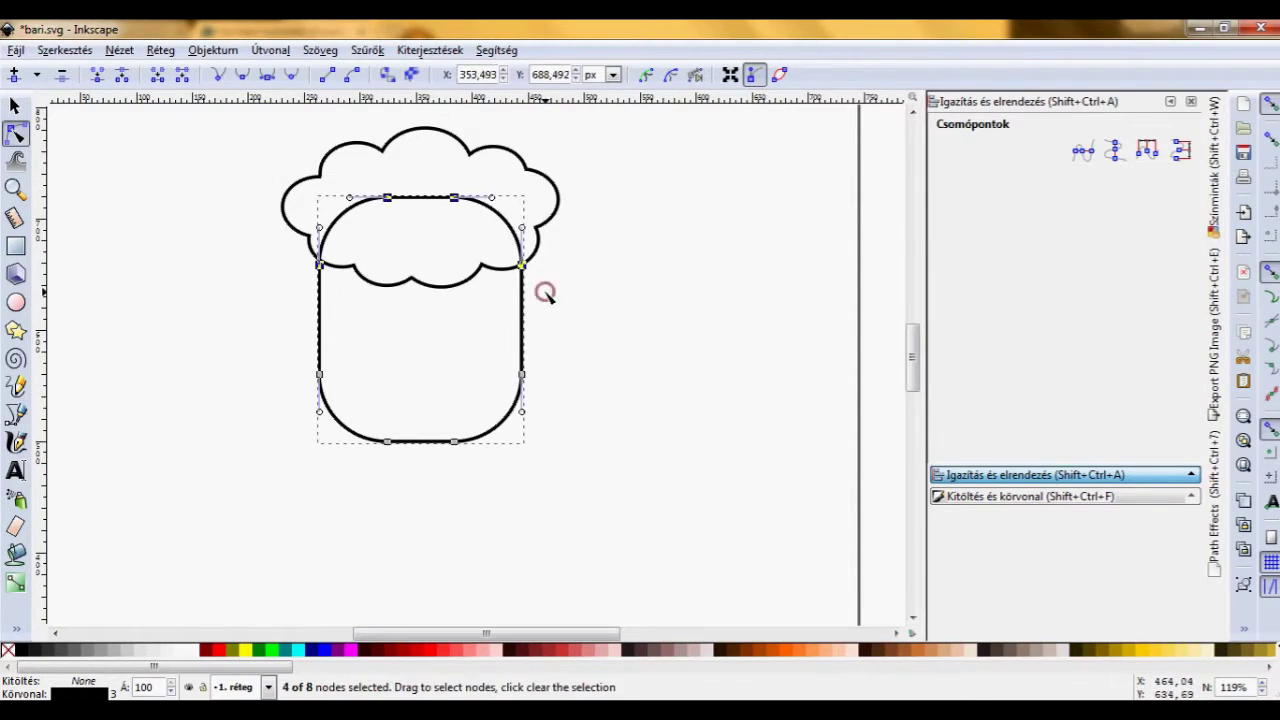
Delete the top segment and pull both top corner nodes inward to taper the sides.
click(182, 74)
click(318, 266)
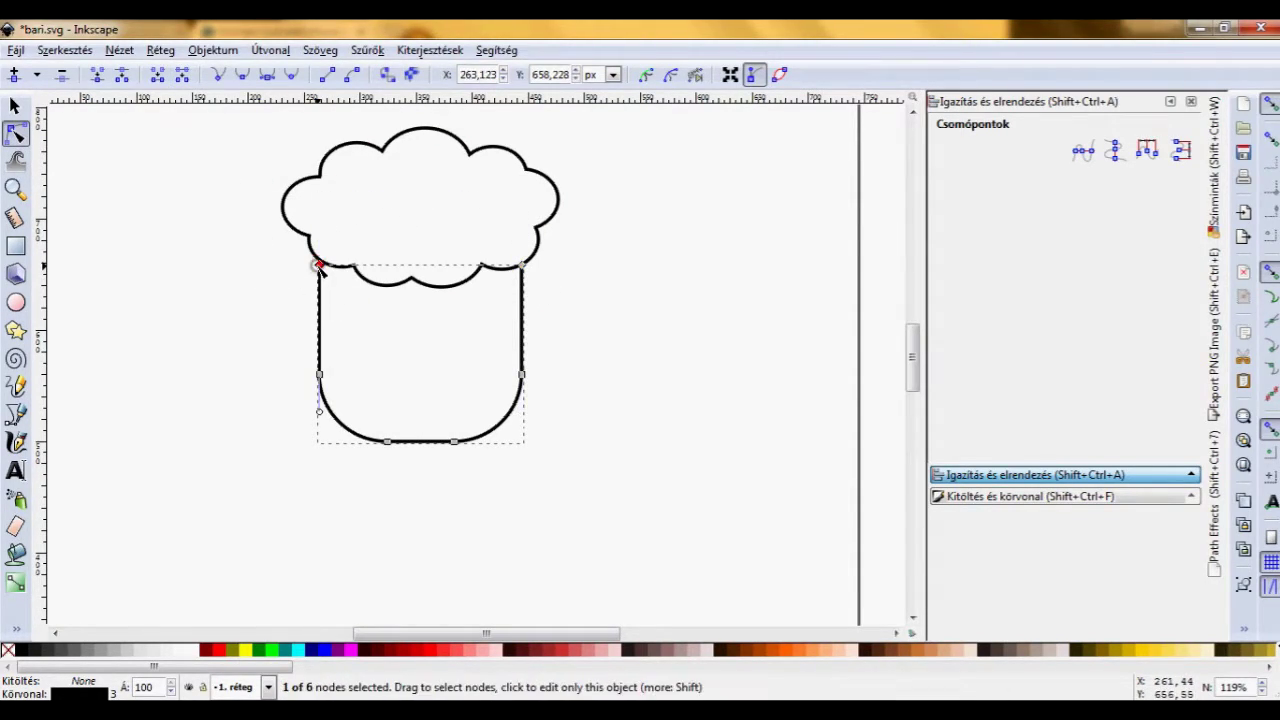
drag(318, 266, 328, 266)
drag(522, 266, 510, 266)
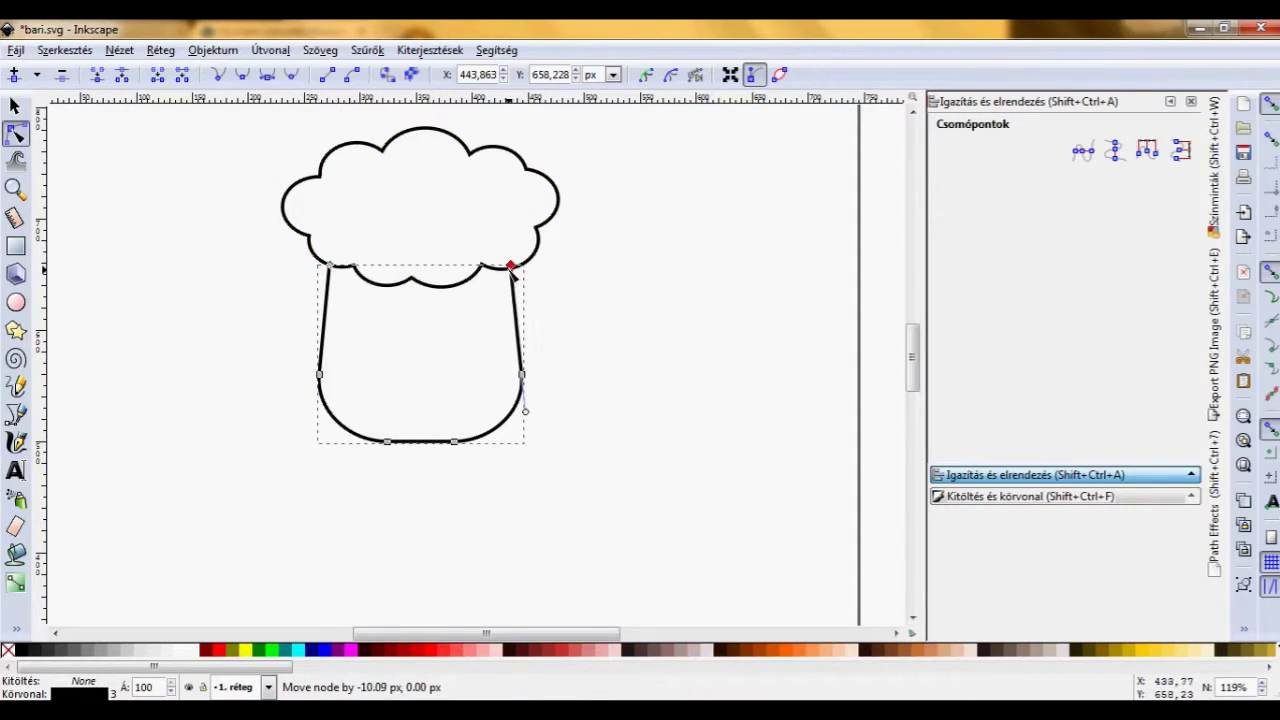
drag(329, 266, 334, 266)
click(446, 462)
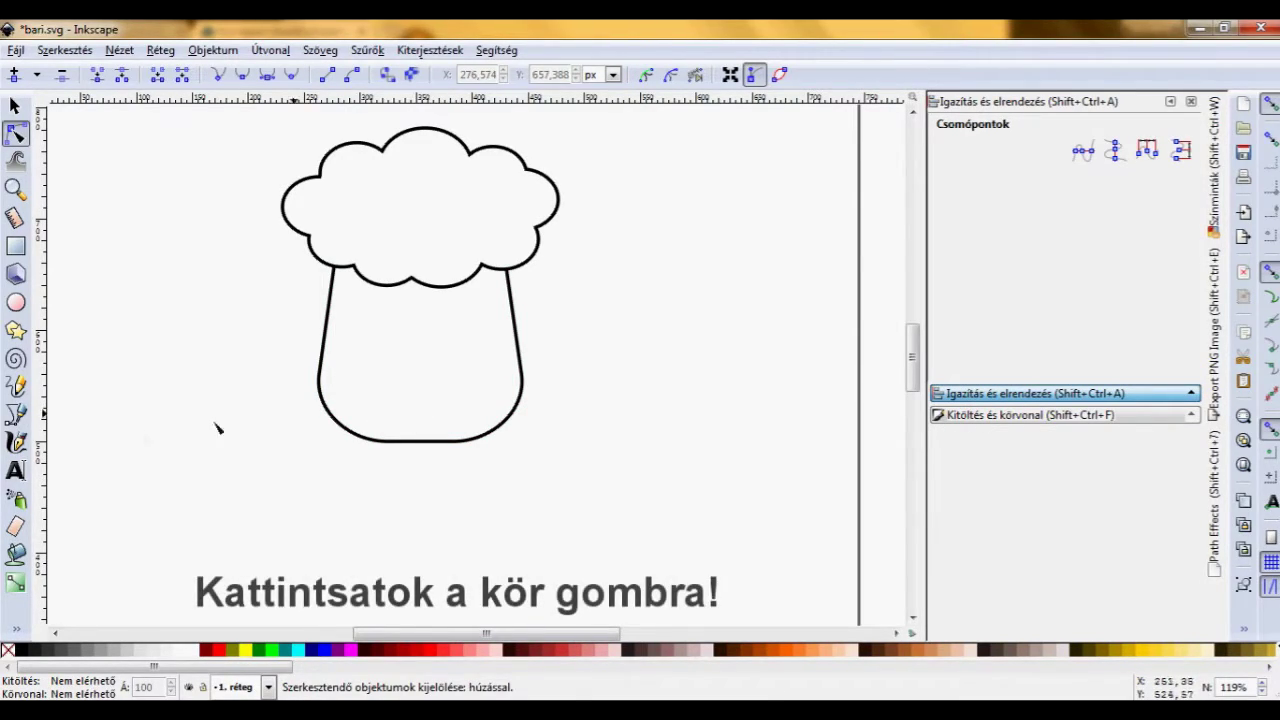
Draw a circle over the upper face as the left eye and nudge it into place.
click(16, 303)
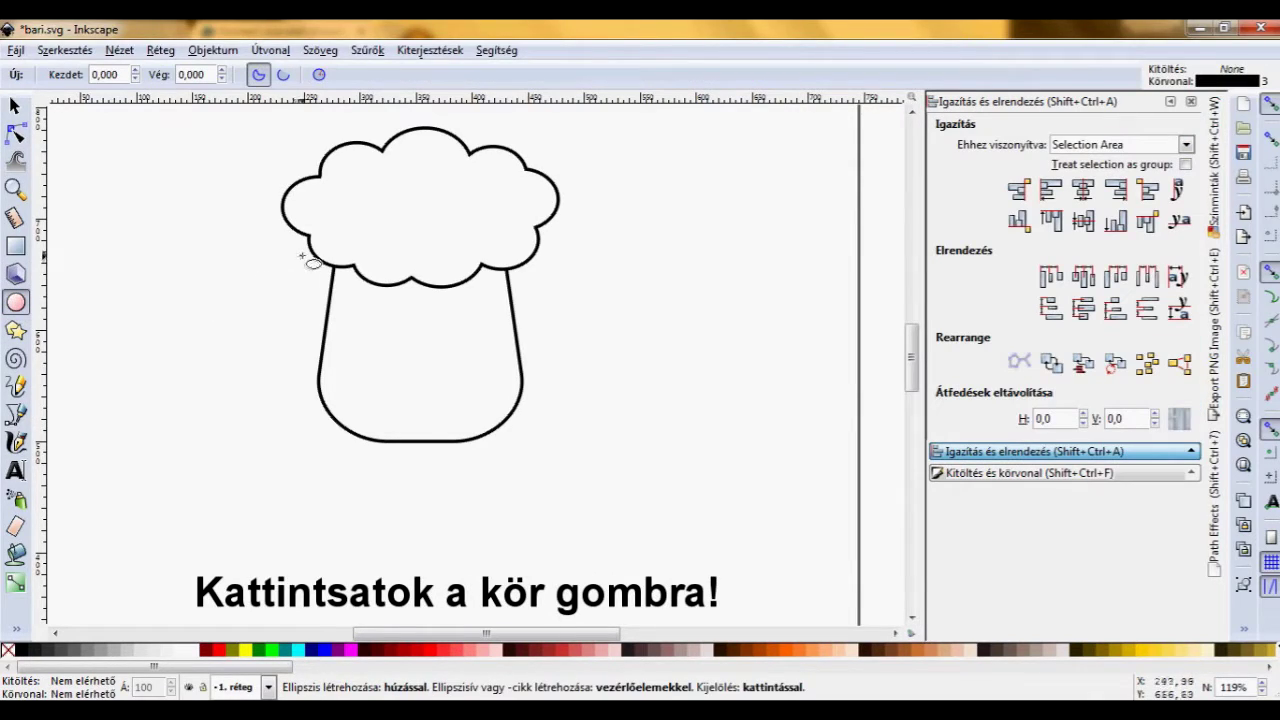
drag(348, 237, 421, 322)
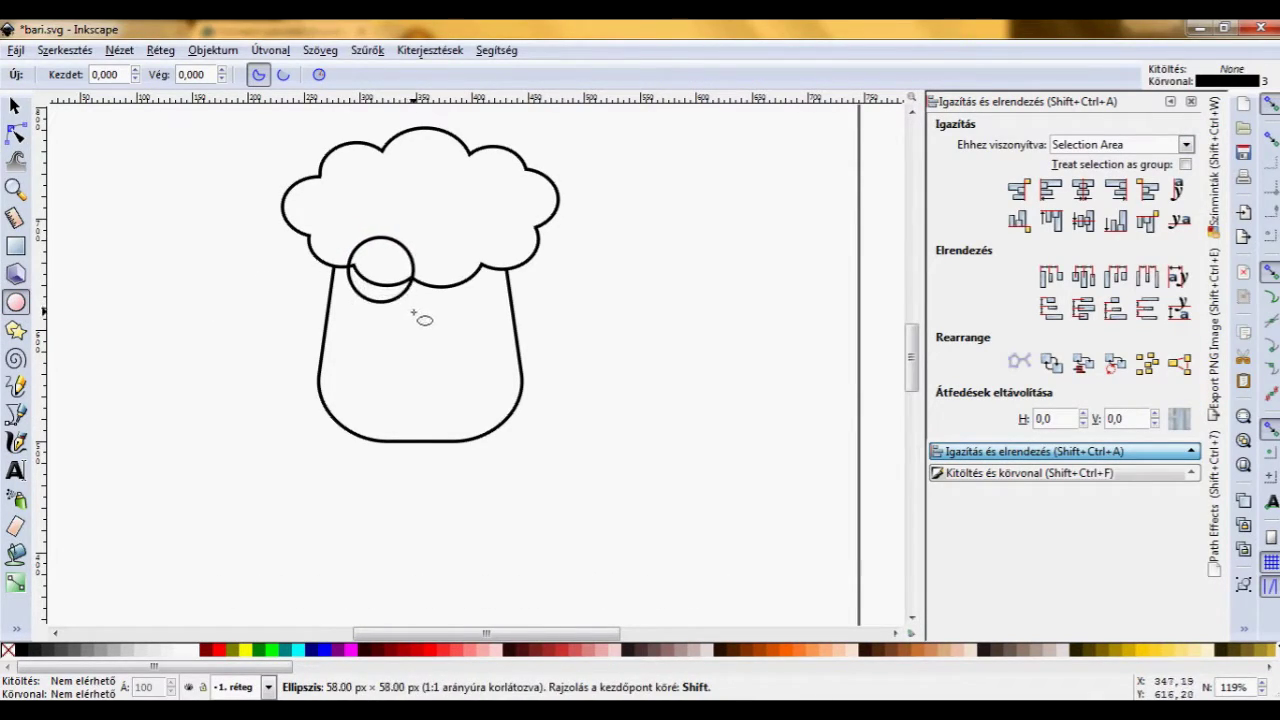
drag(421, 322, 424, 328)
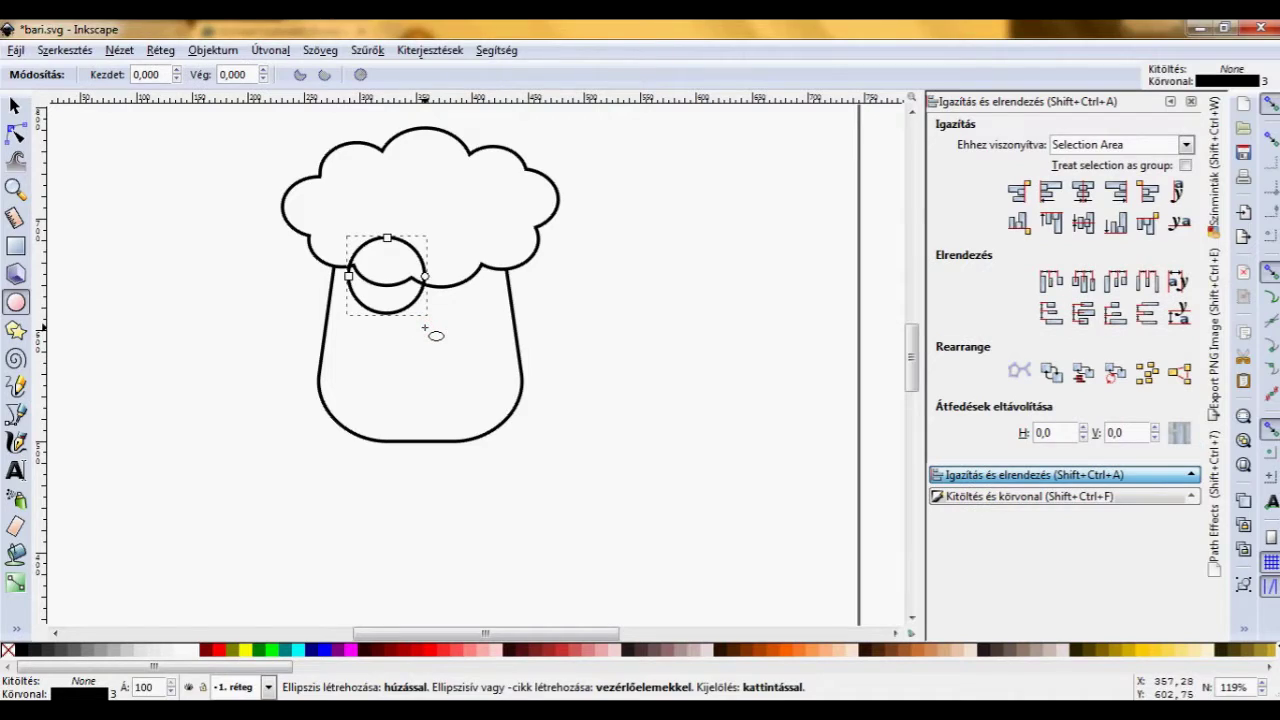
click(14, 107)
click(412, 258)
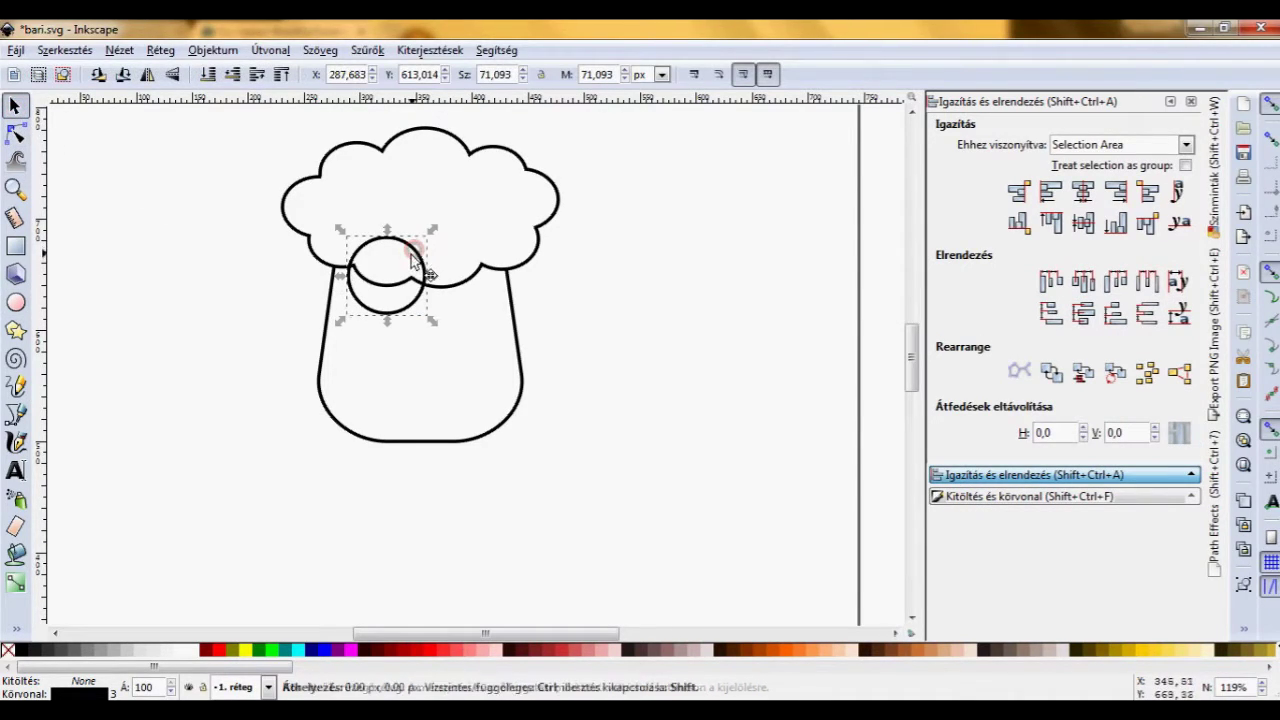
drag(409, 257, 410, 262)
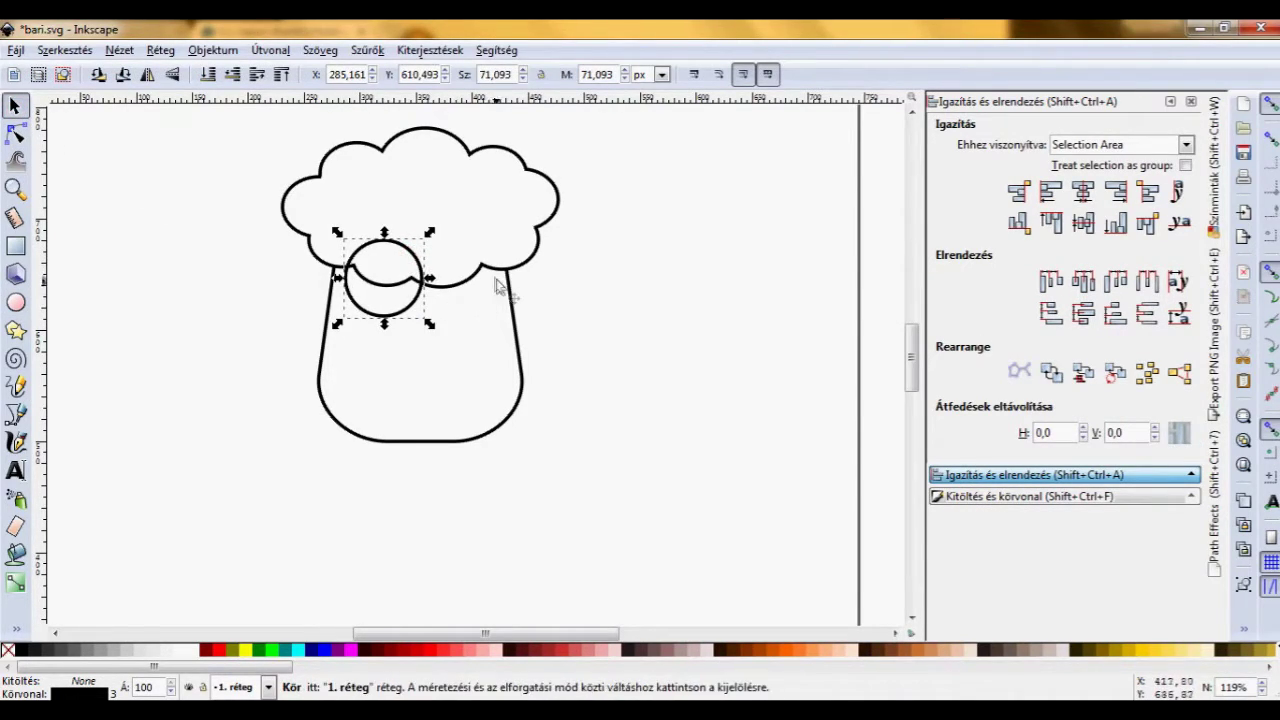
Duplicate the circle, shrink the copy for the right eye, and check its 3 px stroke.
key(ctrl+c)
key(ctrl+v)
drag(485, 213, 463, 262)
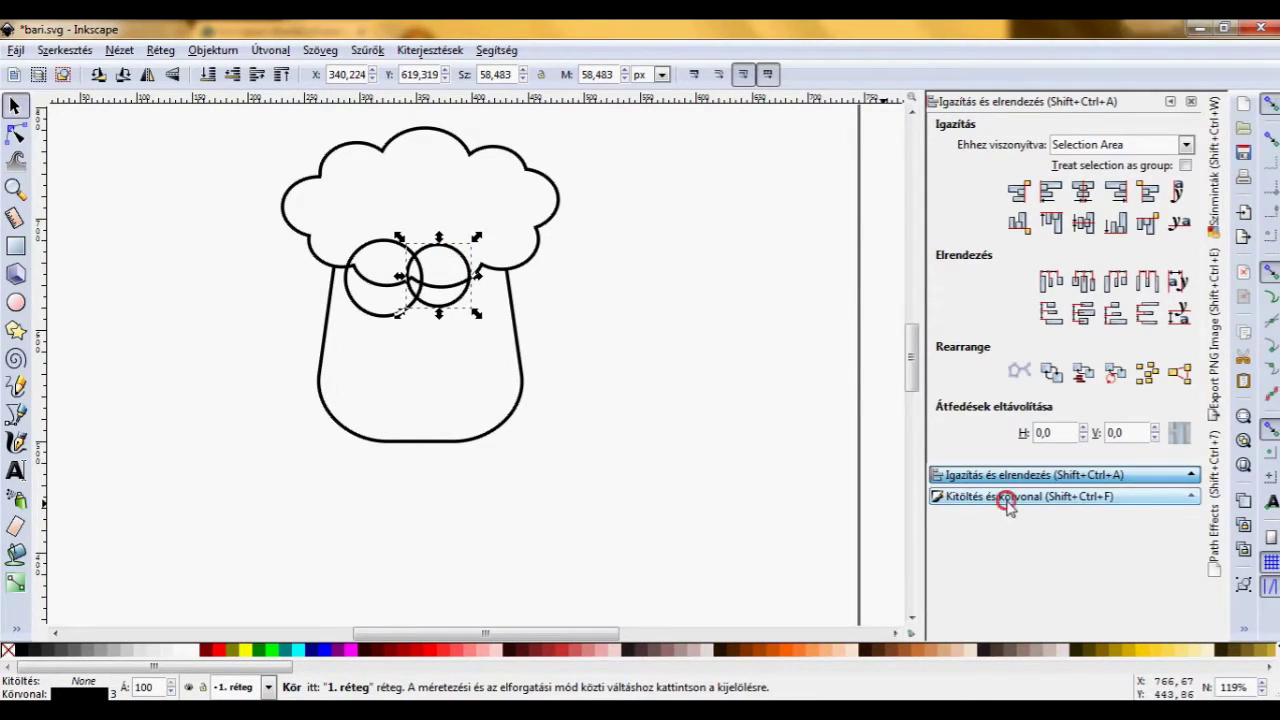
click(1006, 496)
double_click(1045, 159)
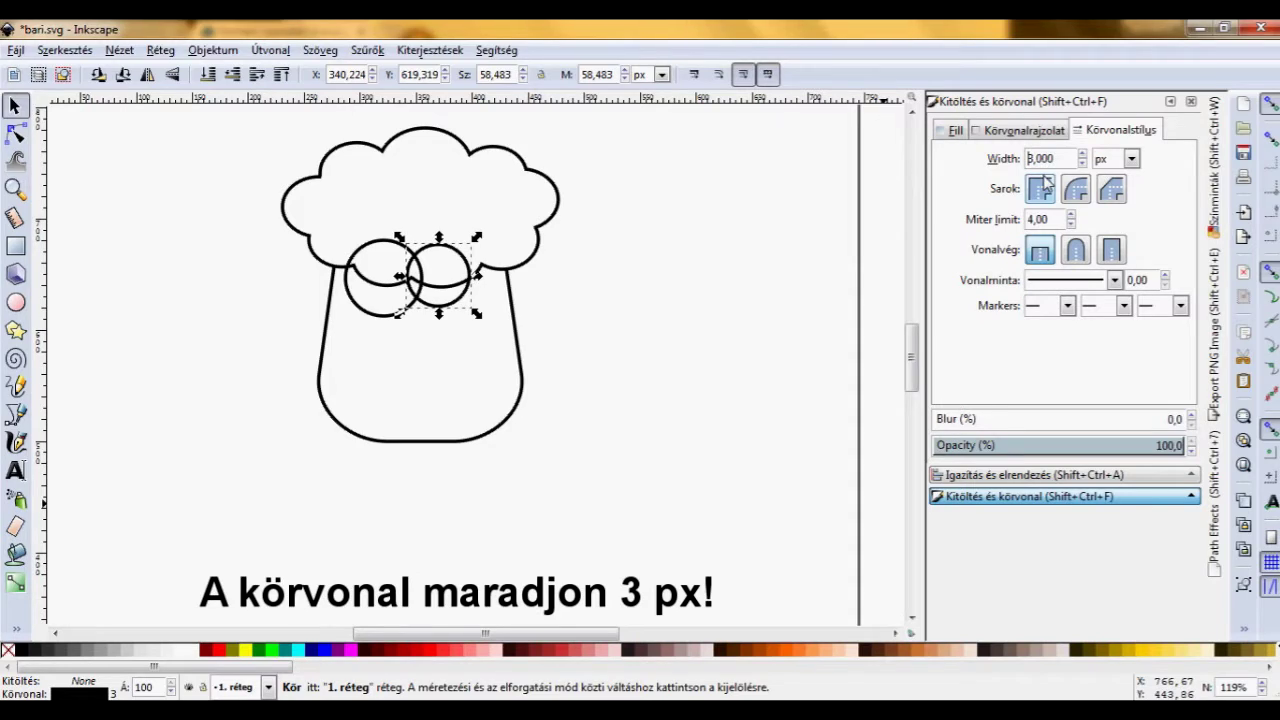
Align the two eyes' bottom edges and shift both slightly right.
click(381, 244)
shift+click(465, 262)
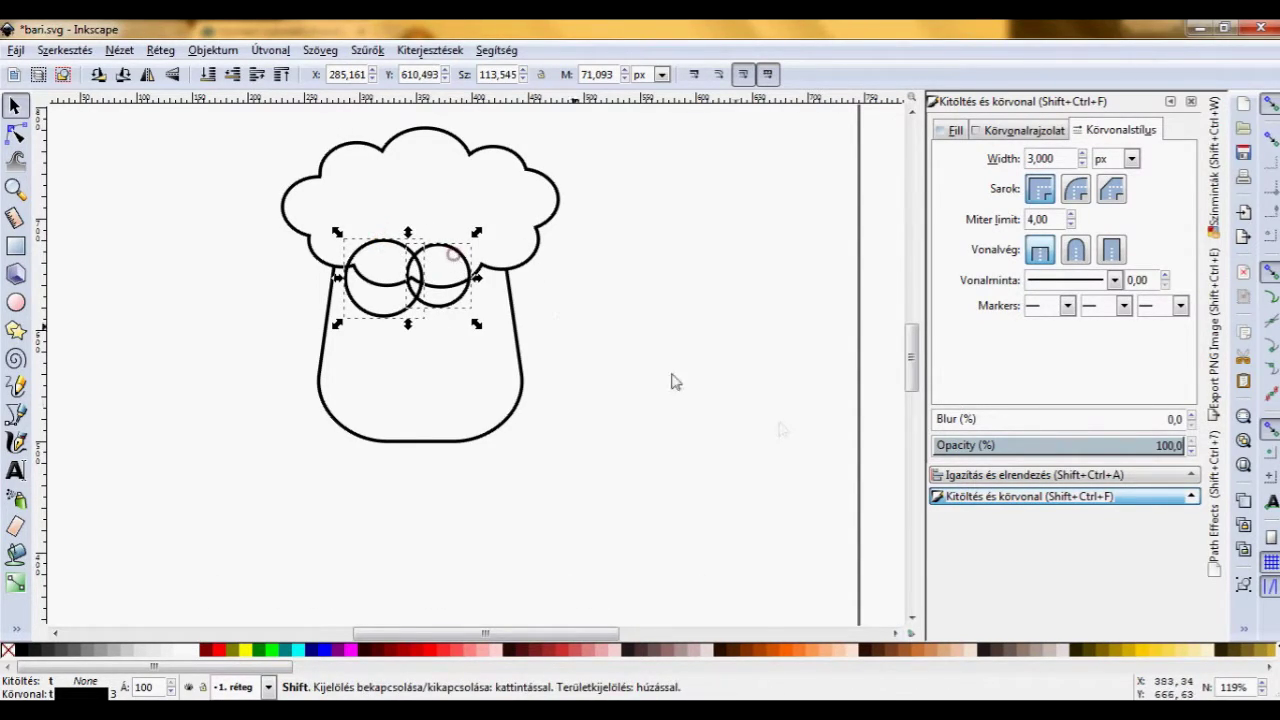
click(1010, 475)
click(1083, 224)
click(740, 277)
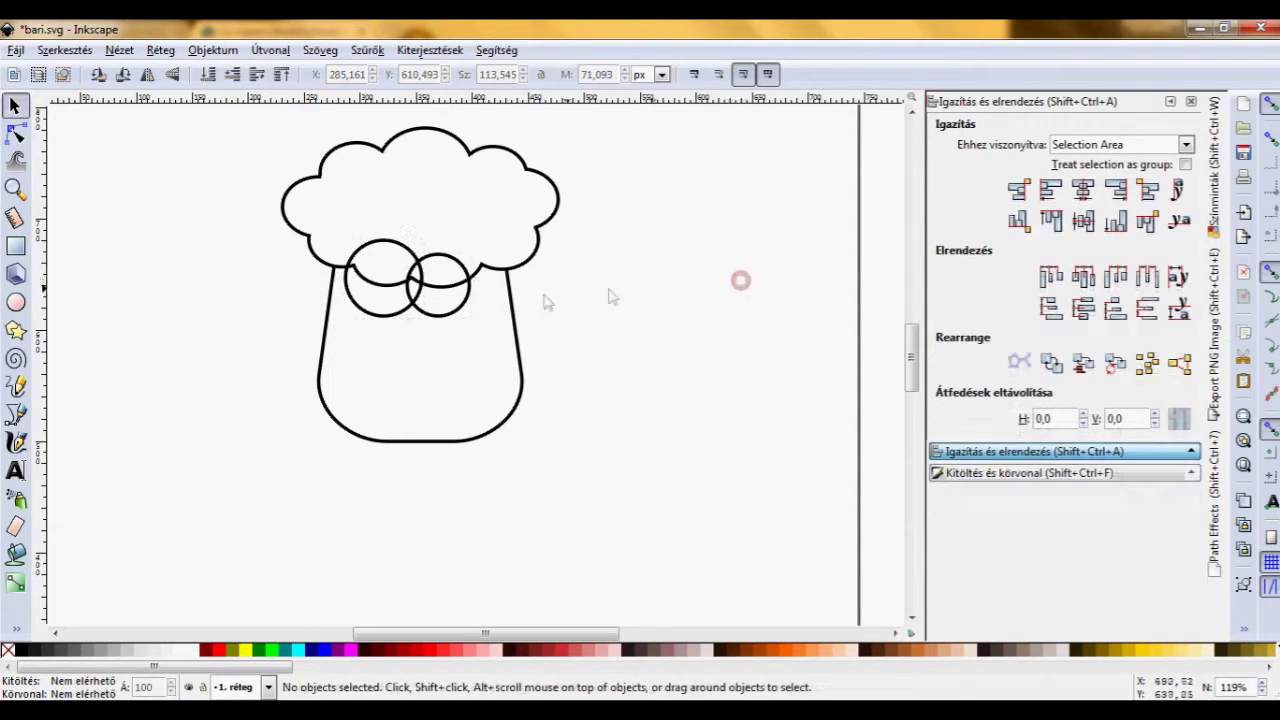
click(440, 316)
shift+click(385, 317)
drag(385, 317, 394, 318)
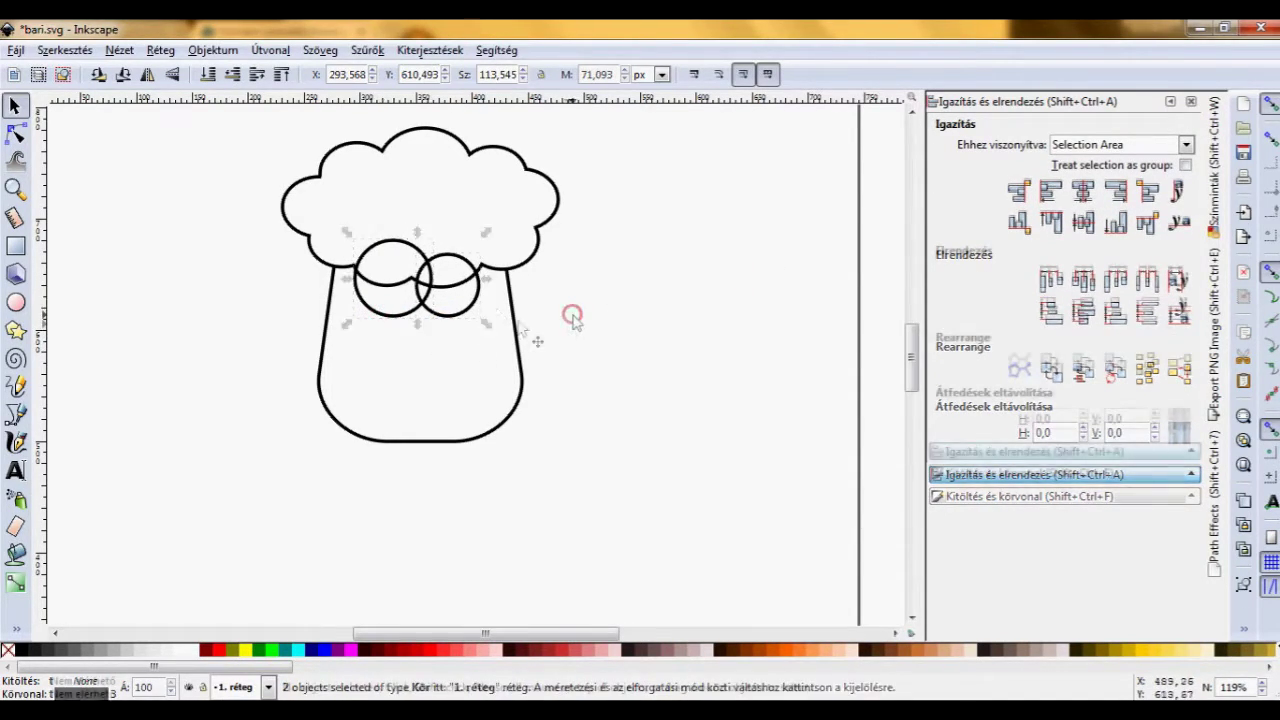
click(572, 316)
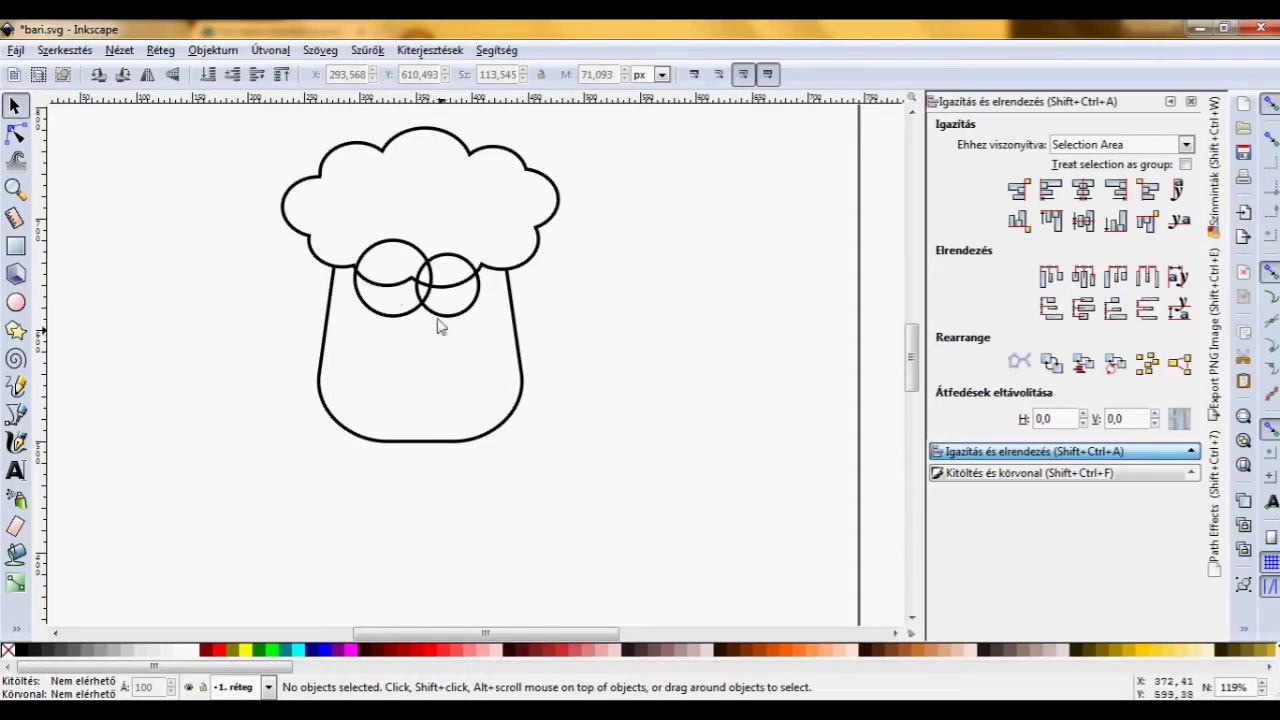
click(15, 187)
drag(308, 212, 537, 343)
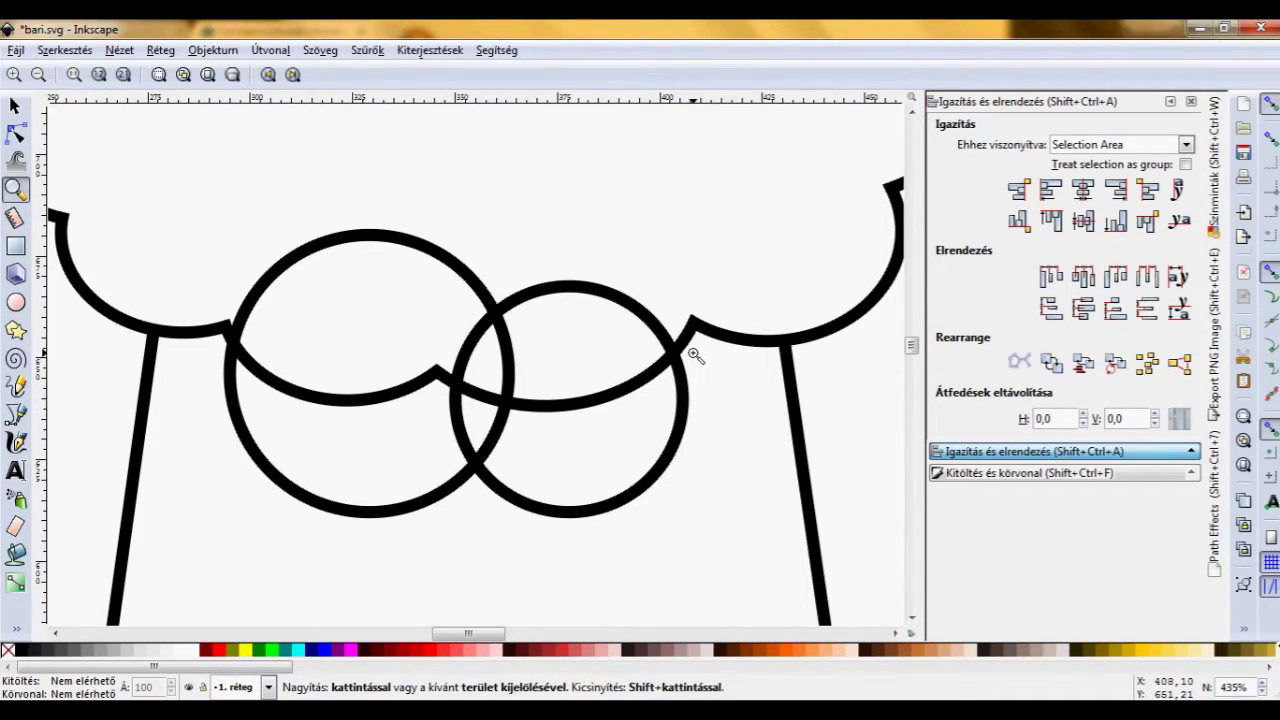
Delete the cloud's edge segment running between the two eyes.
click(15, 134)
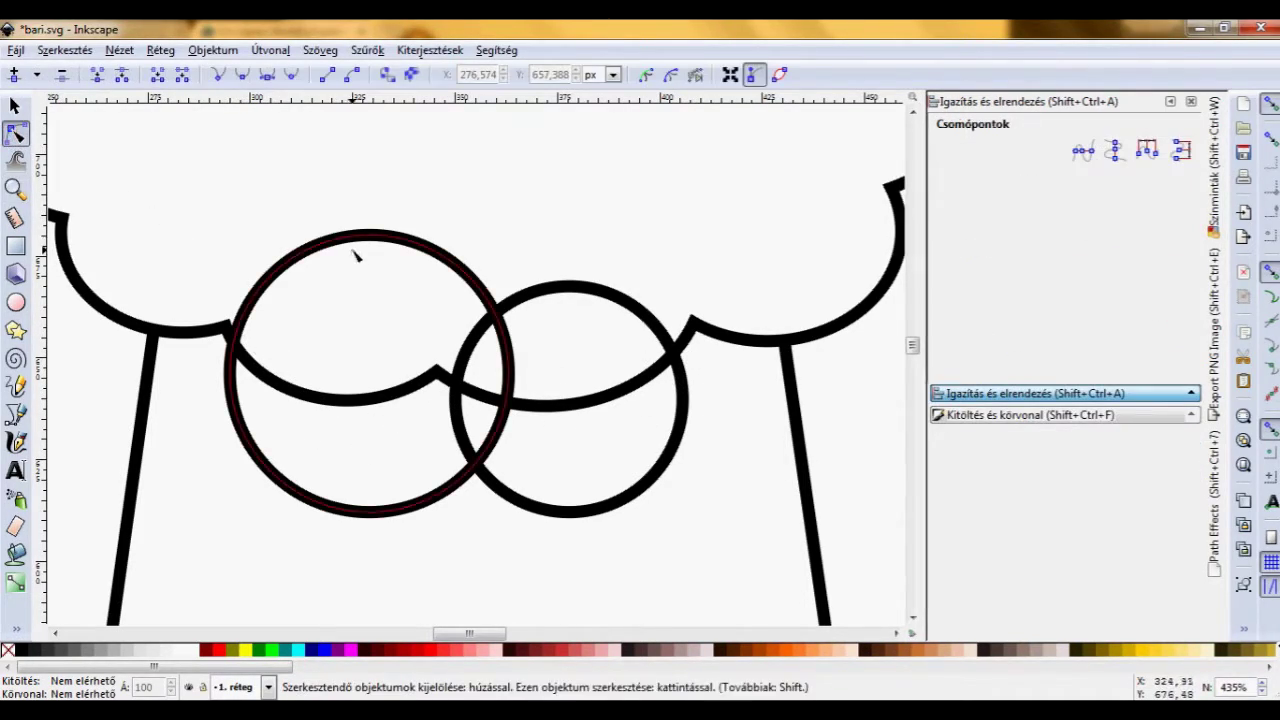
click(258, 380)
click(228, 333)
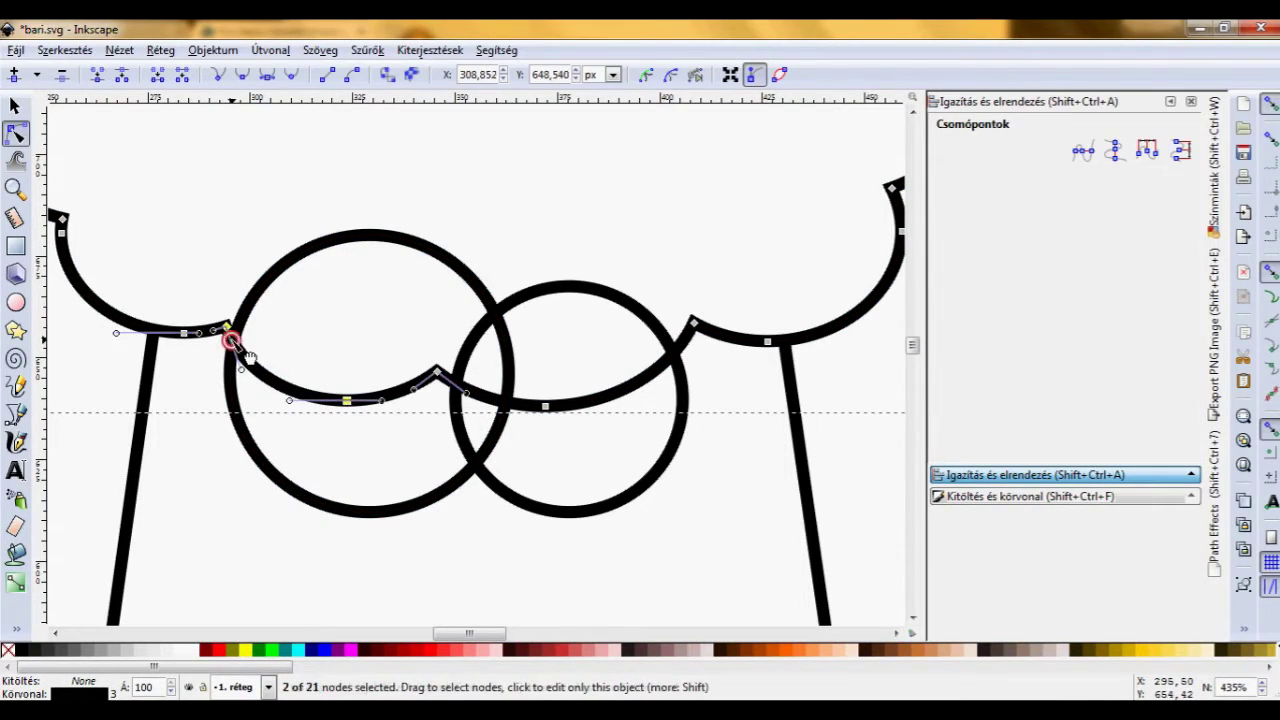
click(676, 350)
drag(724, 474, 222, 338)
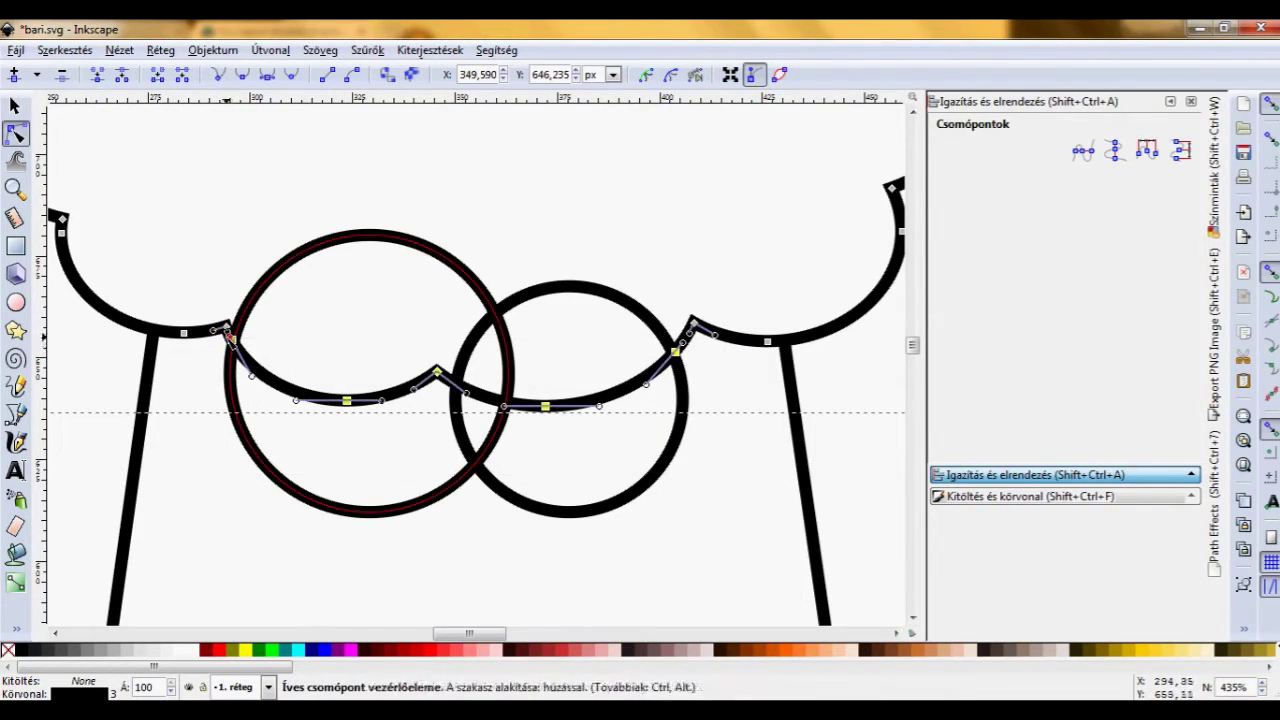
click(180, 80)
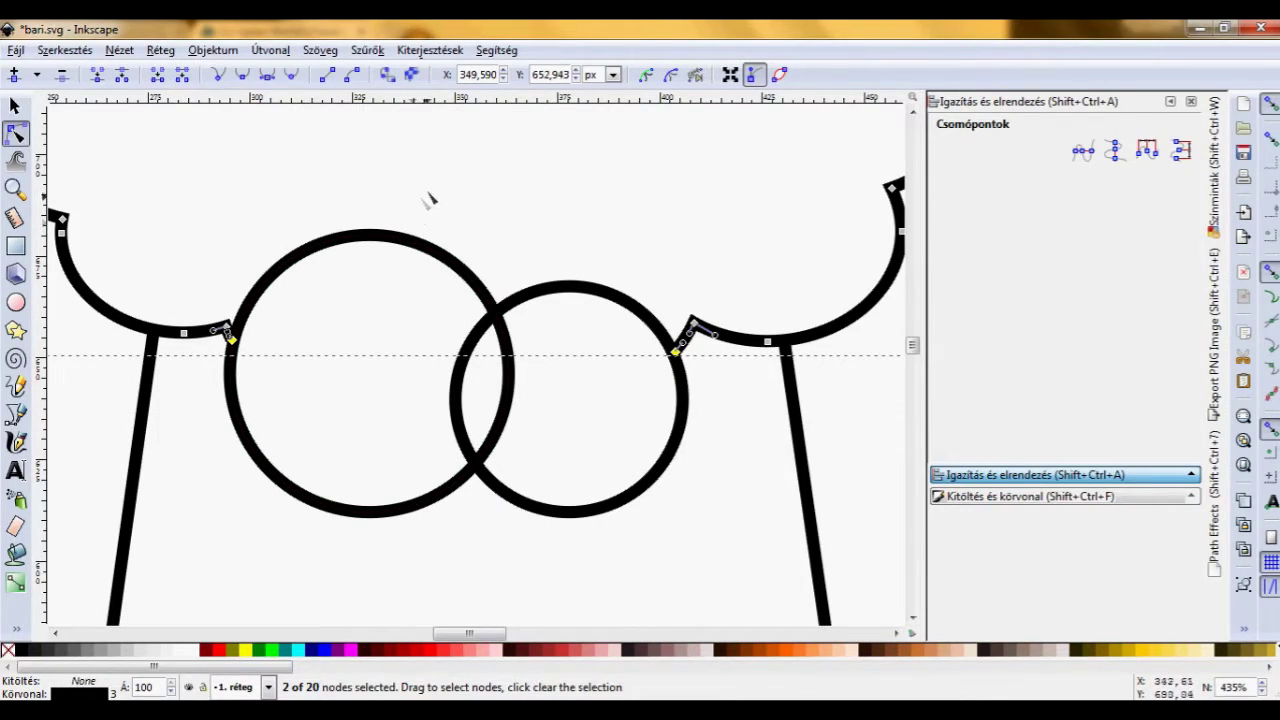
Convert the right eye to a path, add nodes at the crossings, and delete the overlapping arc.
click(518, 305)
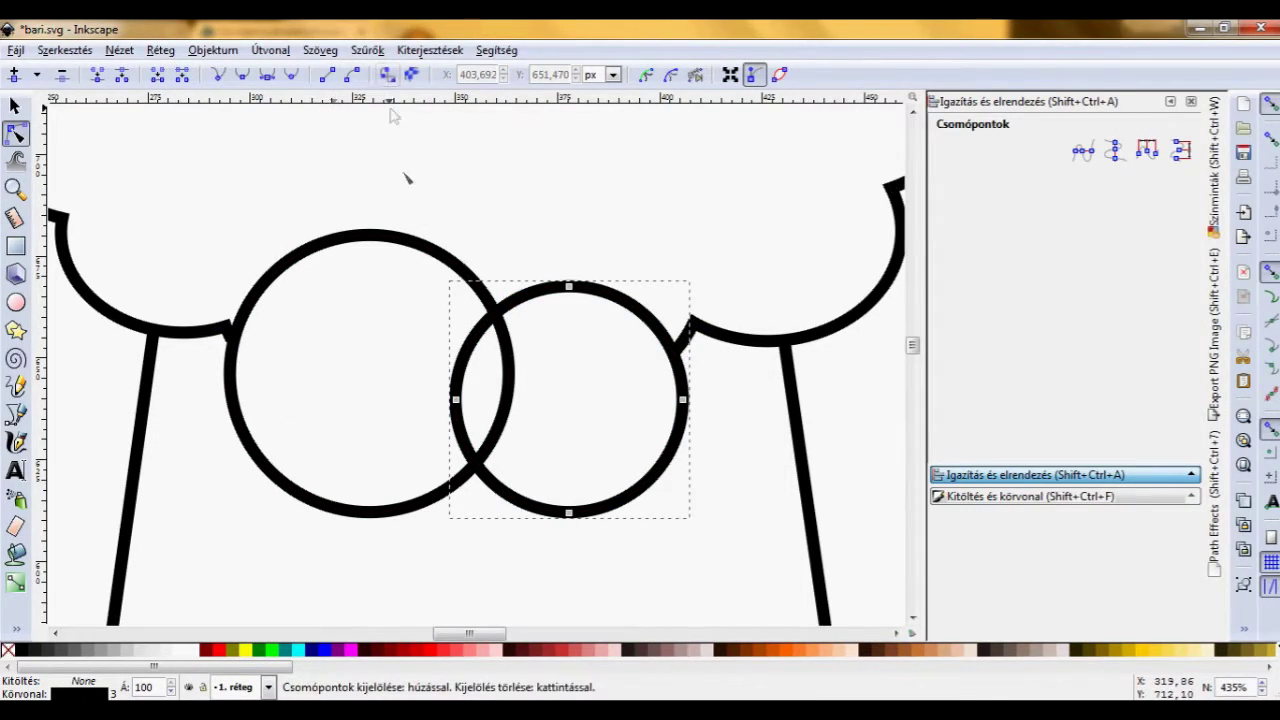
click(408, 245)
click(498, 312)
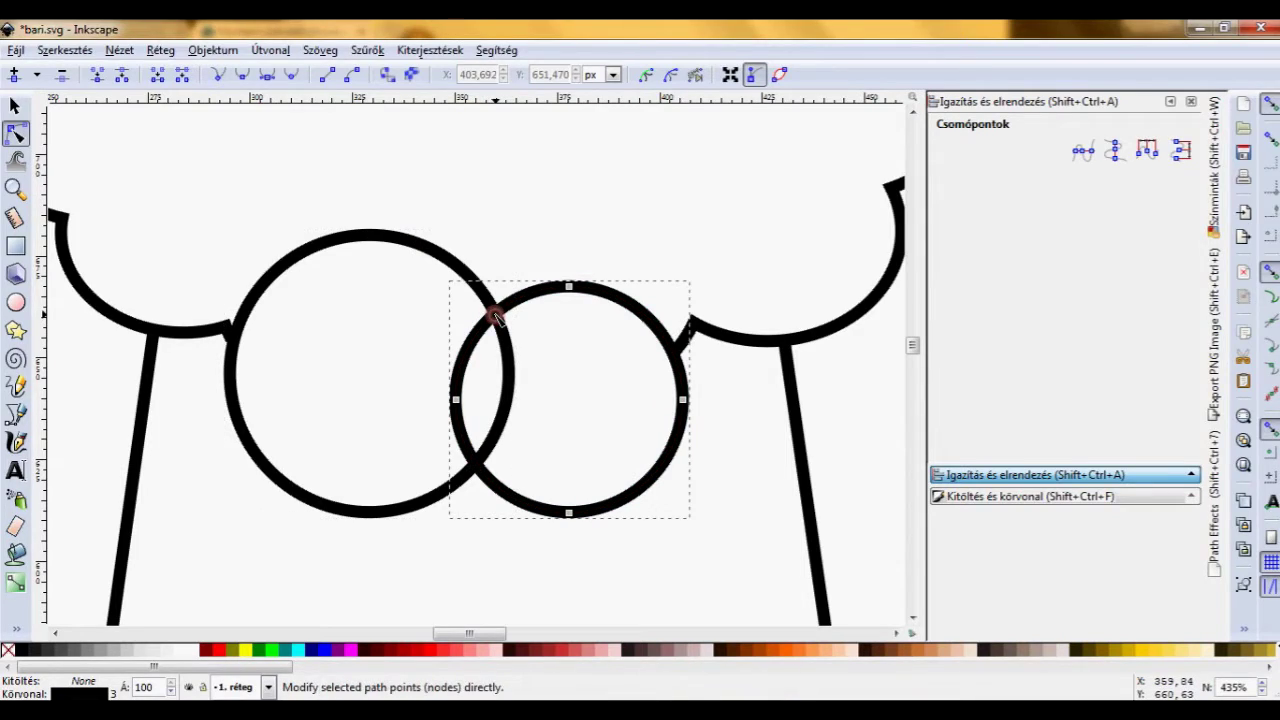
click(494, 316)
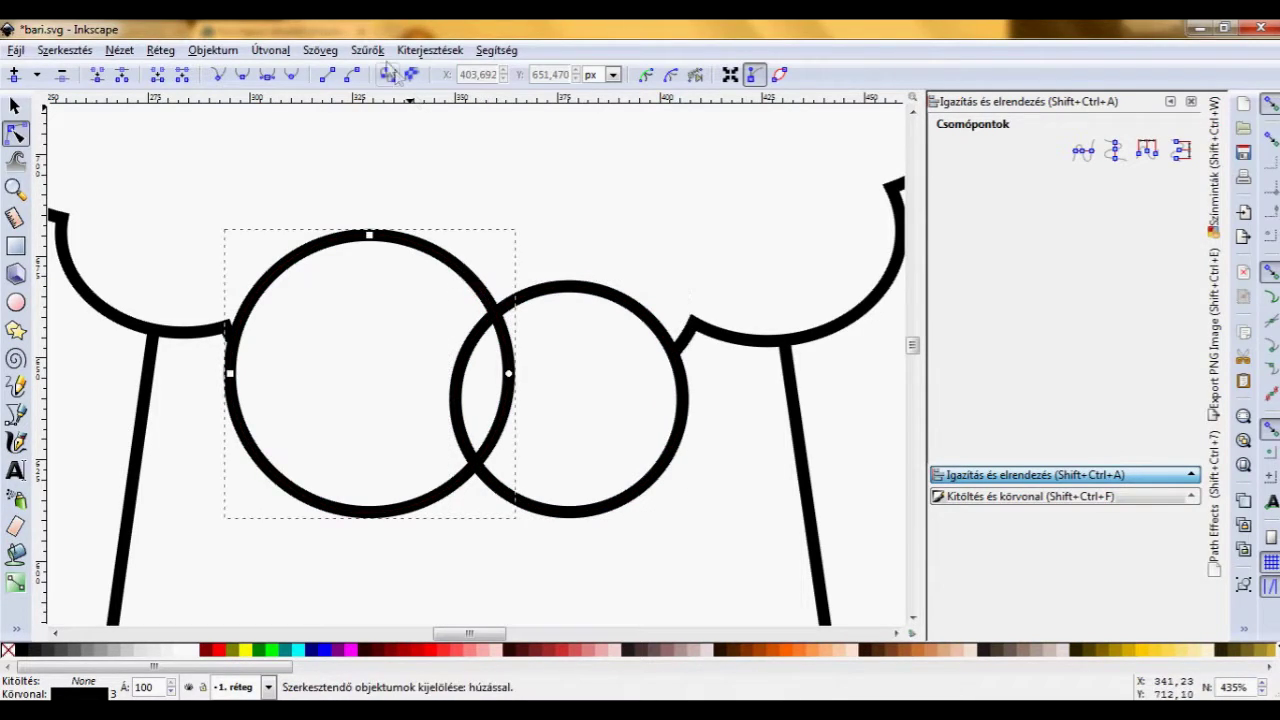
click(518, 310)
double_click(495, 315)
double_click(476, 466)
drag(408, 286, 514, 490)
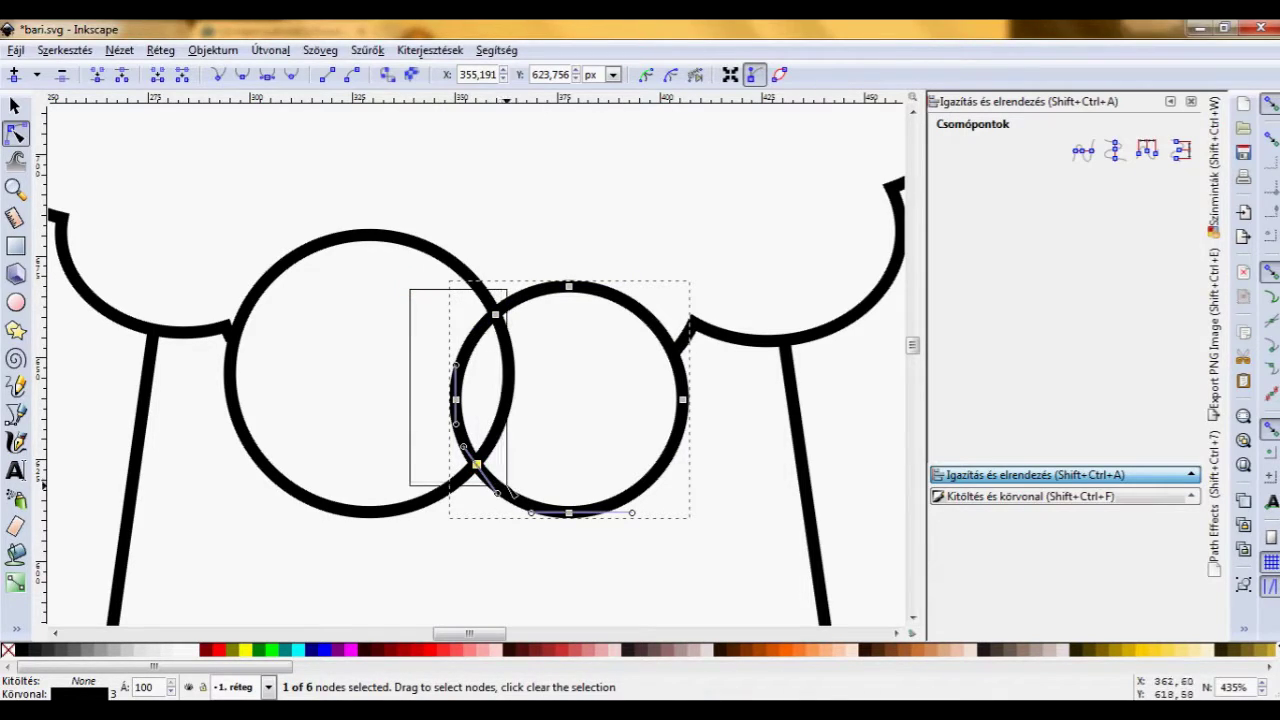
click(183, 76)
click(410, 418)
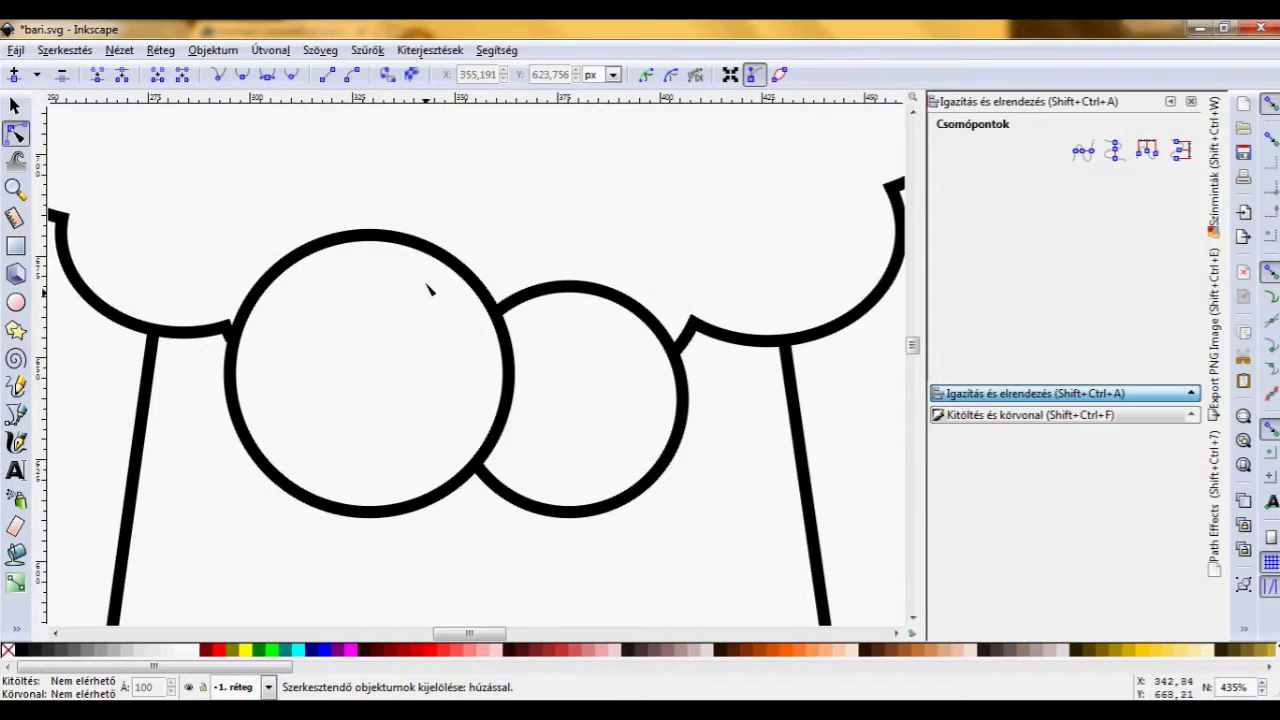
Draw a black pupil in the left eye and put a smaller copy in the right eye.
click(16, 302)
drag(313, 307, 444, 444)
click(24, 650)
click(16, 106)
click(339, 357)
key(ctrl+d)
drag(339, 357, 543, 375)
drag(660, 322, 640, 354)
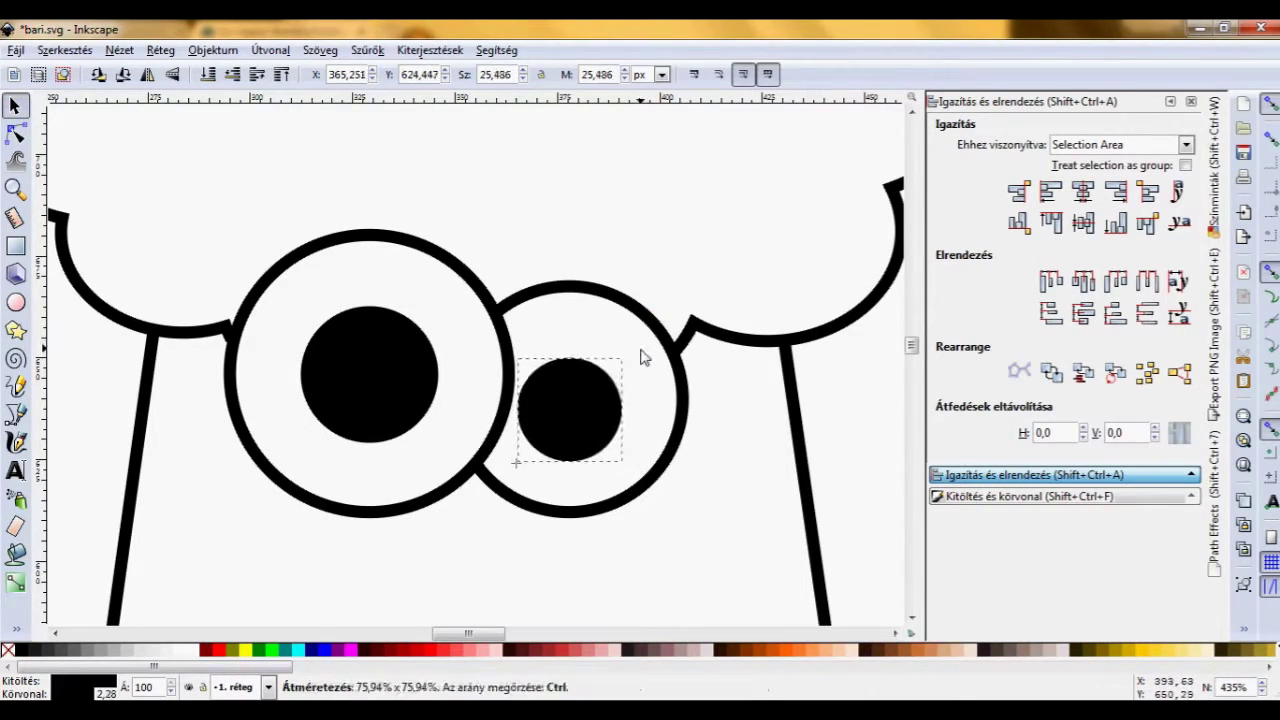
drag(594, 403, 593, 398)
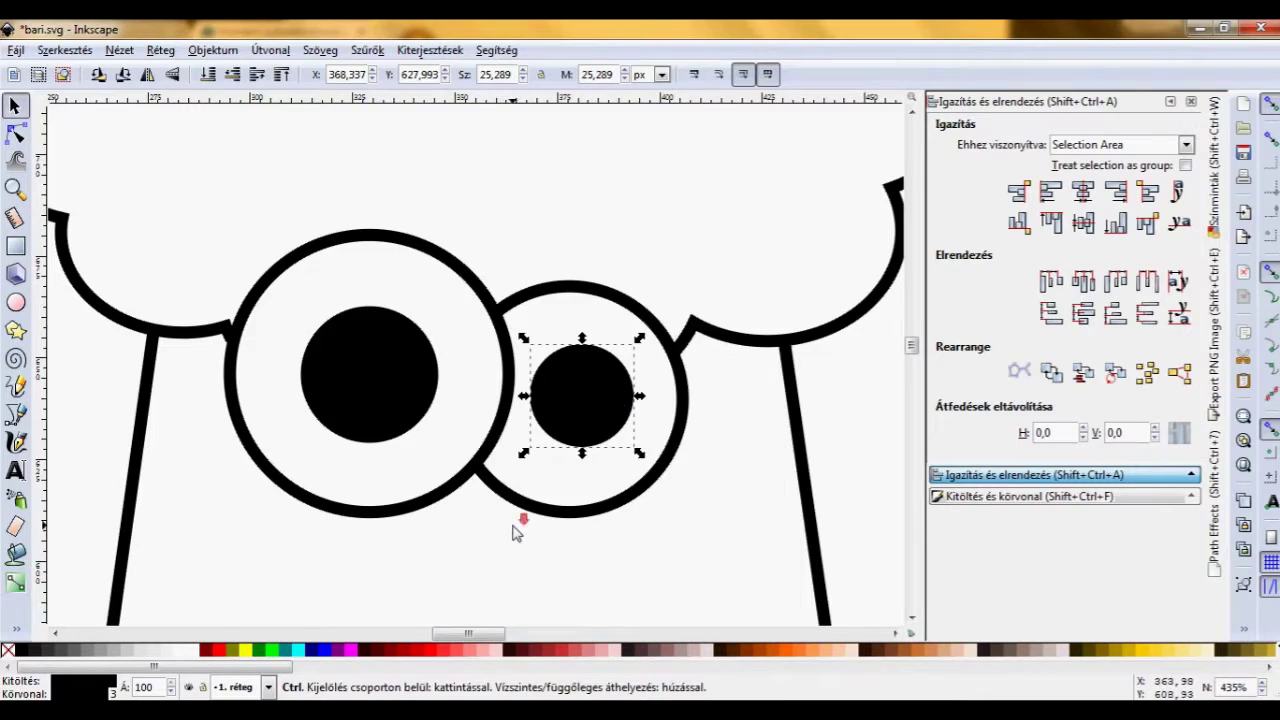
Paste two black nostril dots, level them horizontally and group them.
key(minus)
key(minus)
key(minus)
key(ctrl+v)
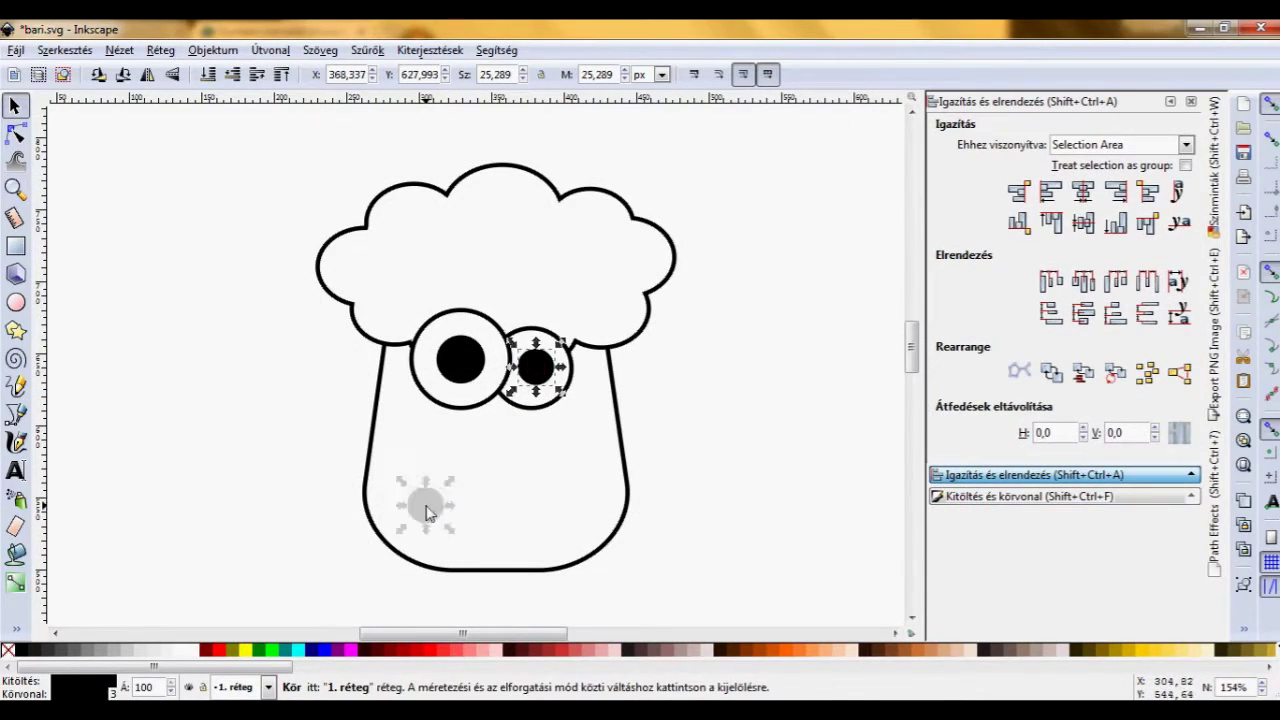
key(ctrl+d)
drag(431, 514, 557, 511)
shift+click(431, 512)
click(1083, 222)
key(ctrl+g)
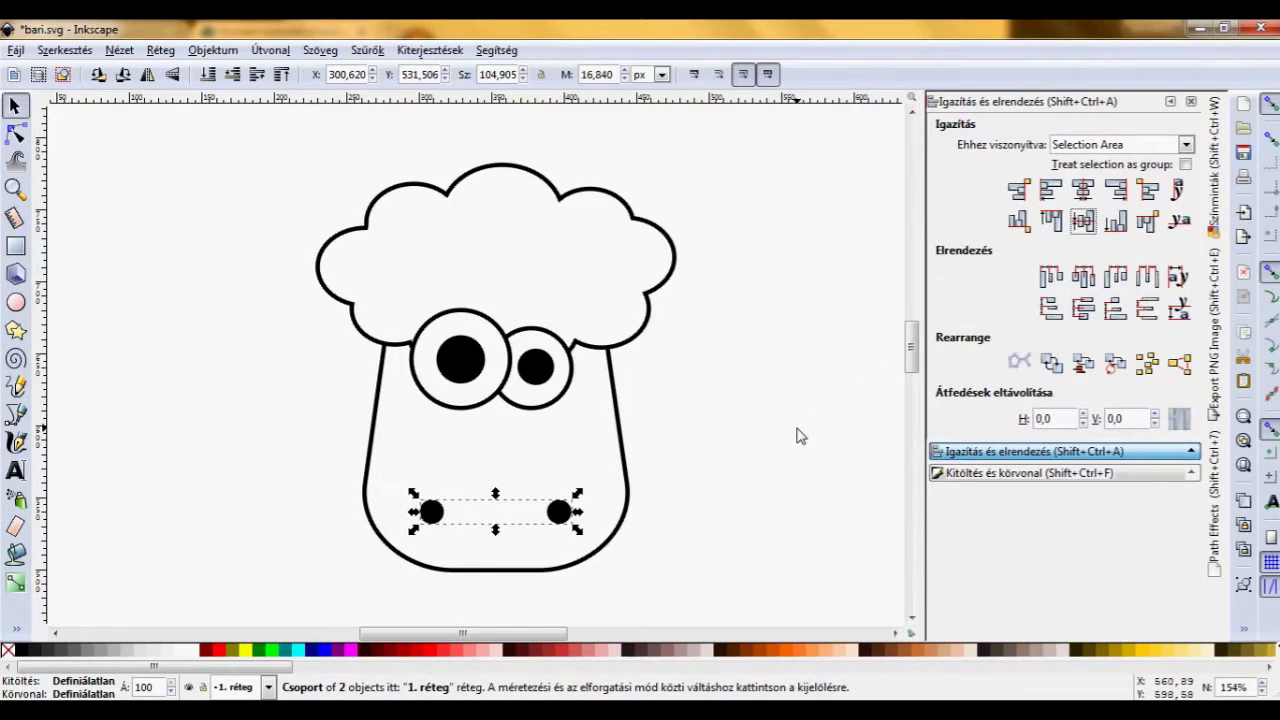
Centre the eyes horizontally on the face outline using Align and Distribute.
click(718, 425)
drag(598, 274, 392, 425)
shift+click(502, 440)
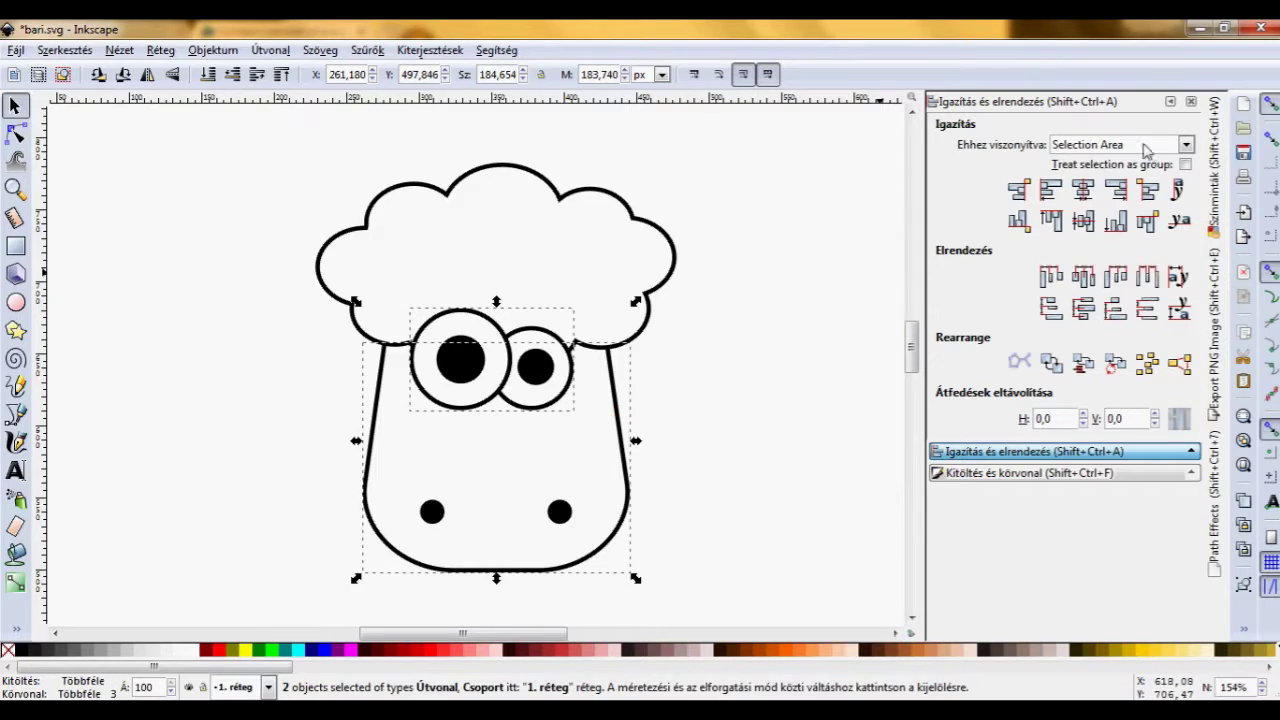
click(1083, 190)
click(724, 384)
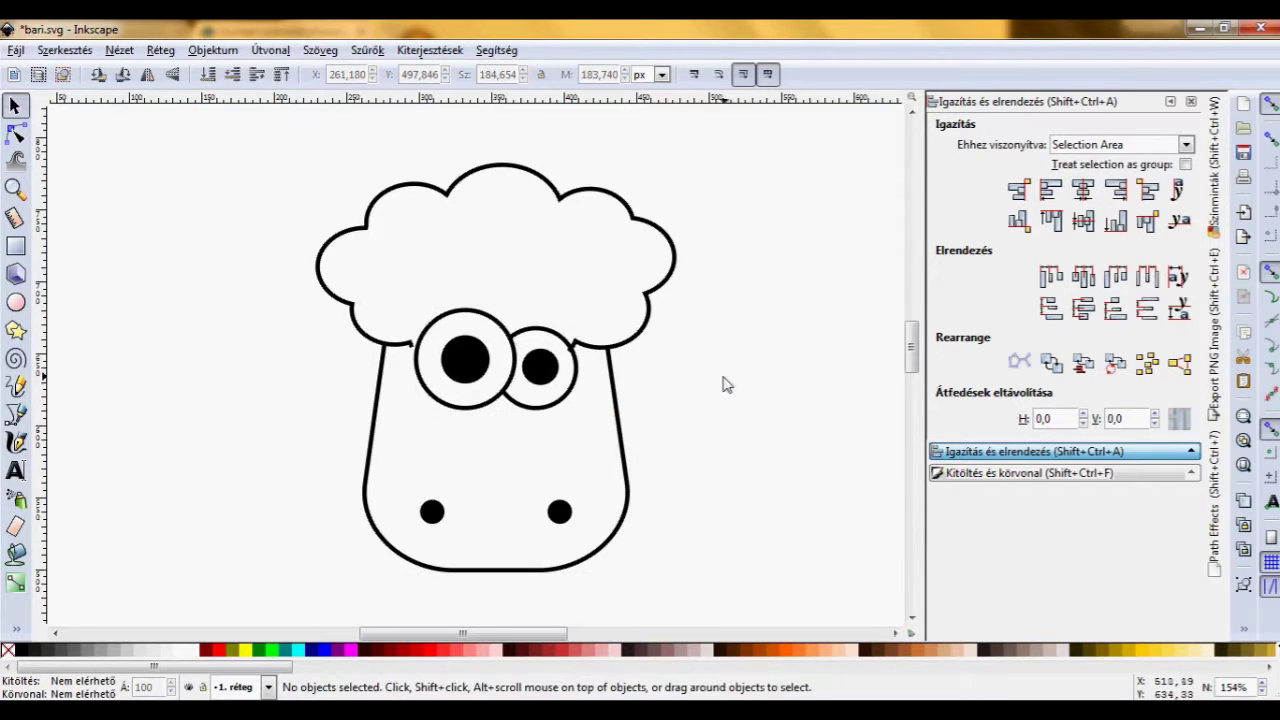
click(15, 188)
drag(397, 277, 580, 394)
click(15, 188)
drag(397, 277, 594, 404)
click(15, 133)
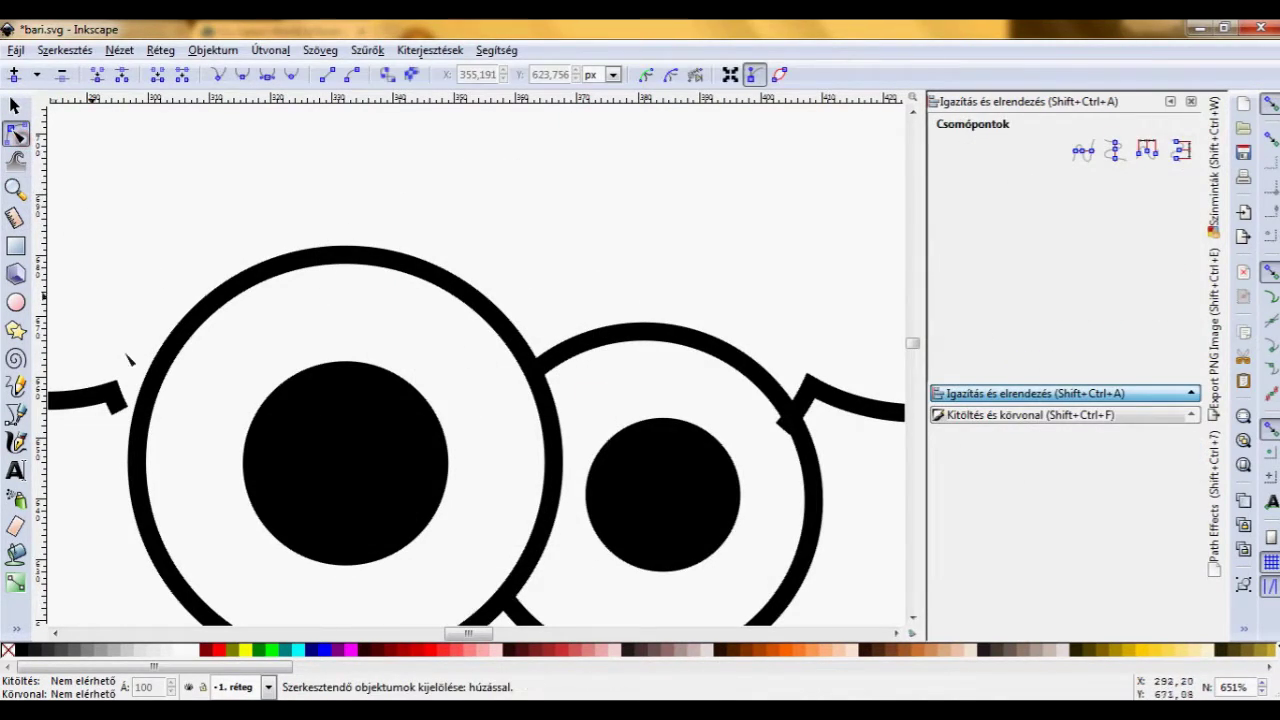
click(134, 422)
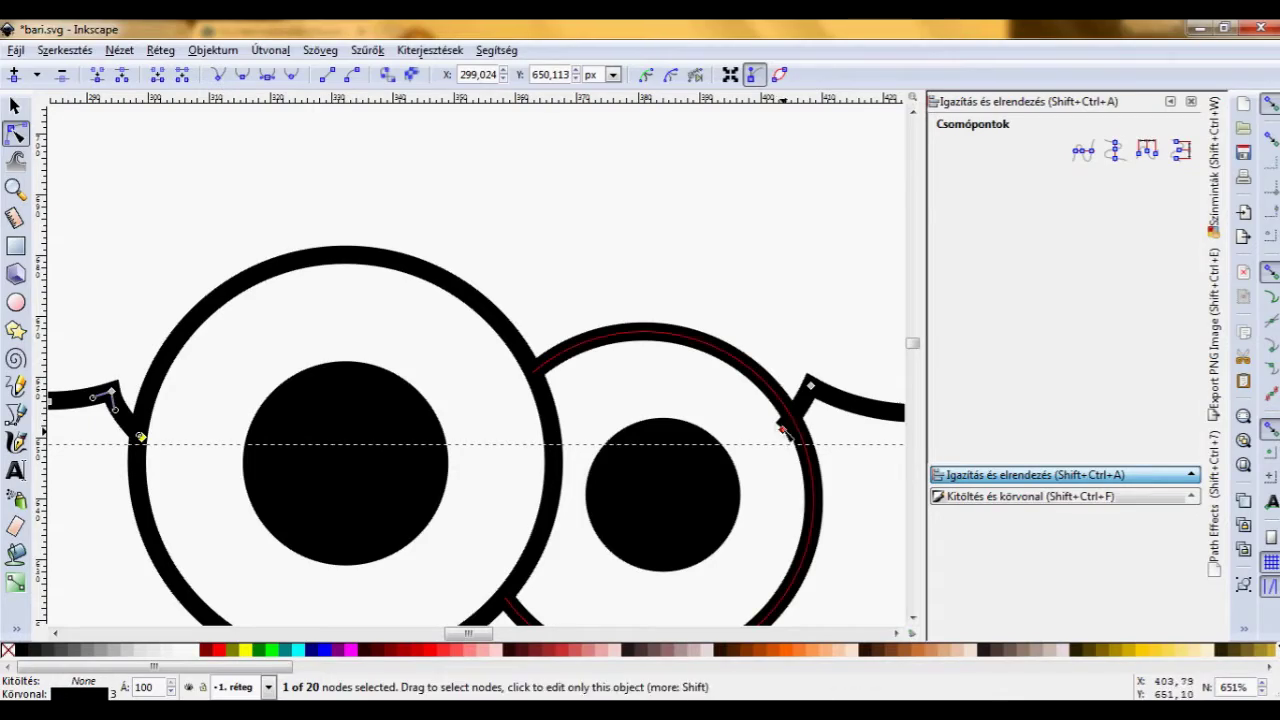
scroll(806, 306, down, 4)
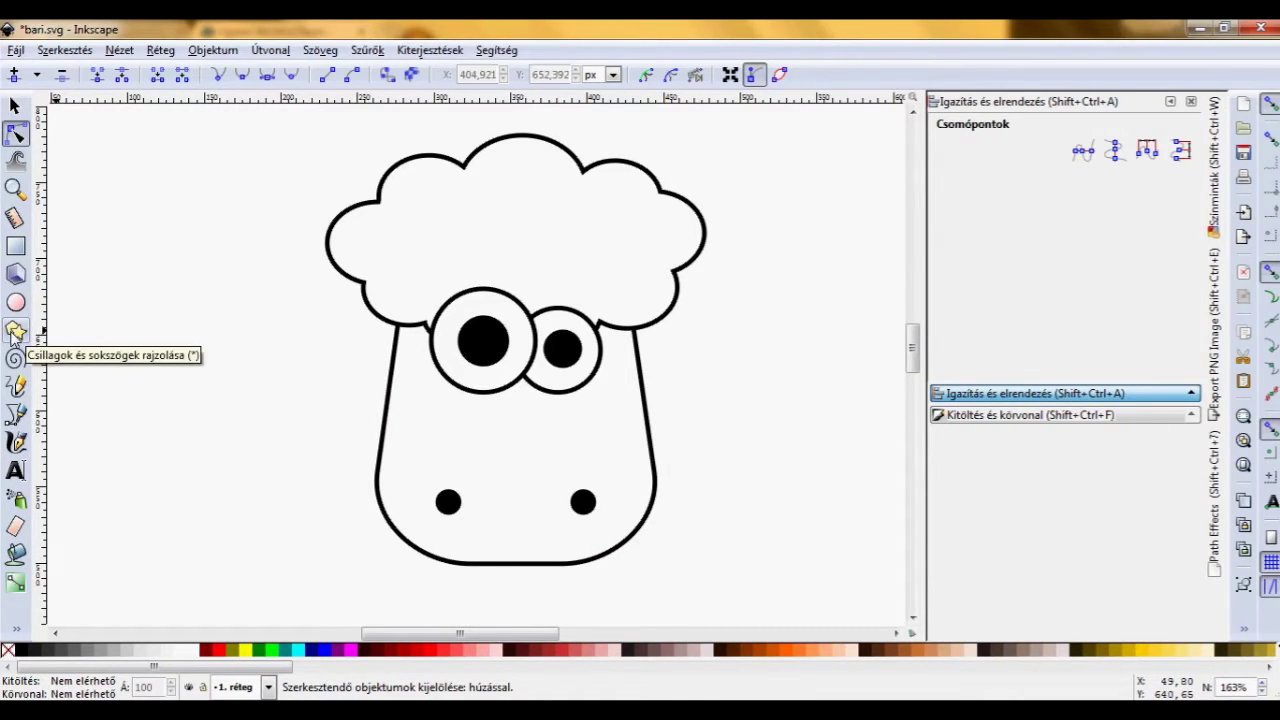
click(14, 333)
Create a new blank document and draw a green polygon near the page's top left.
key(ctrl+n)
click(15, 333)
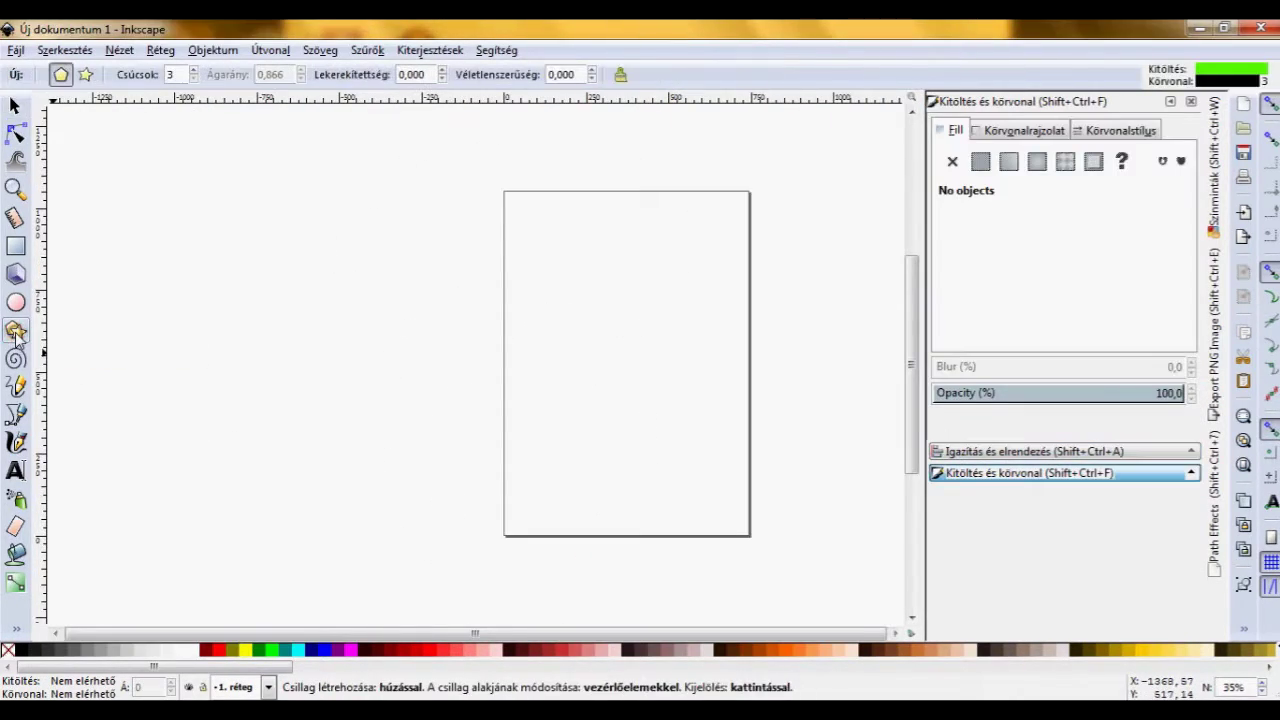
click(15, 188)
drag(508, 222, 719, 388)
click(16, 331)
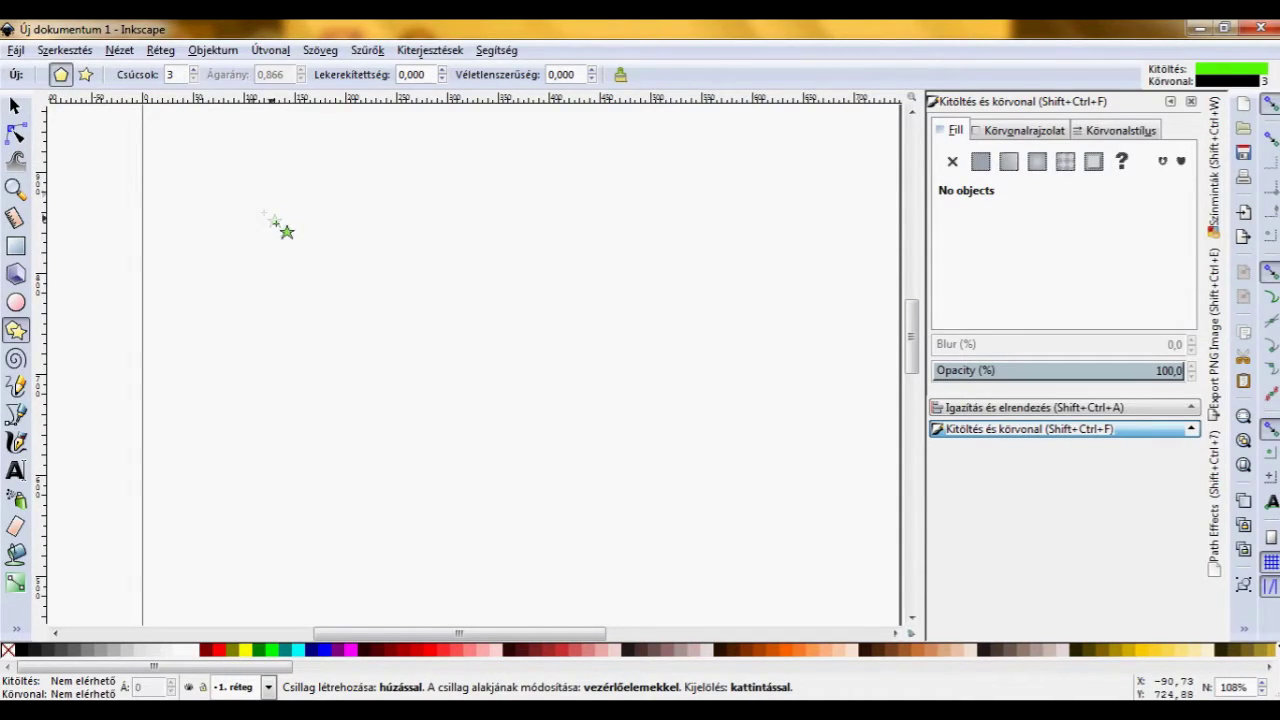
drag(282, 224, 324, 270)
text(5)
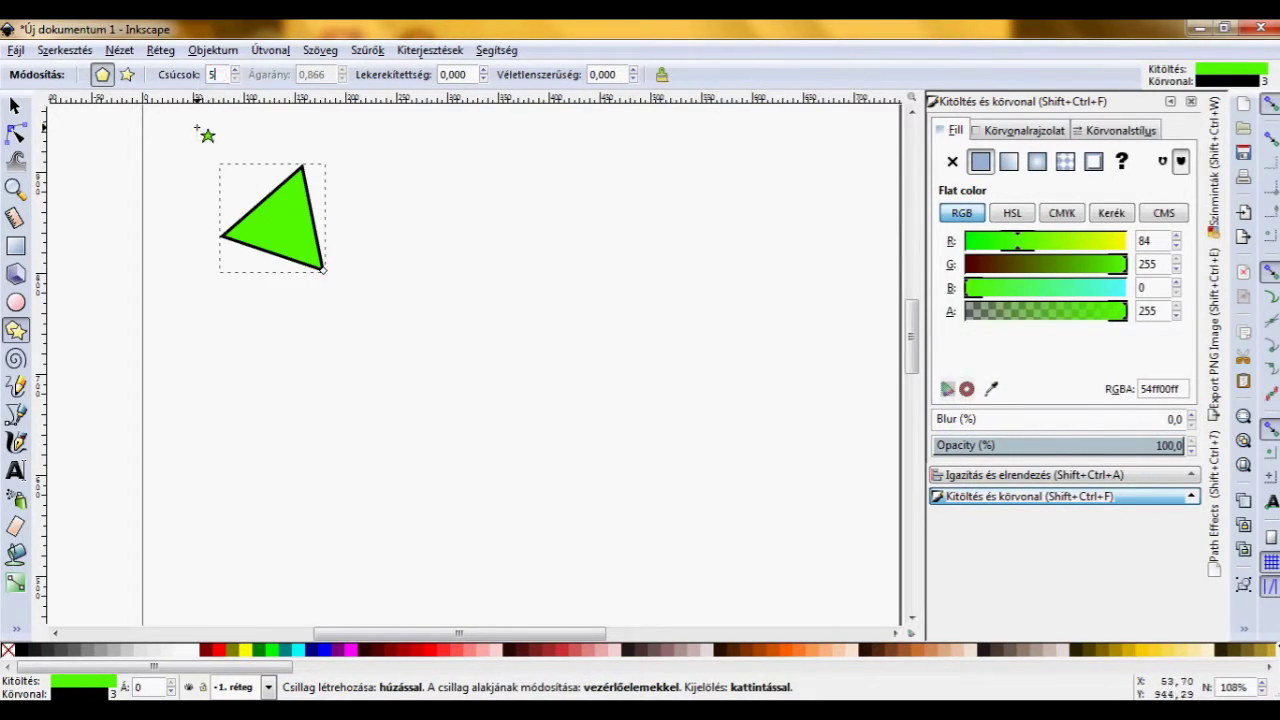
Give the polygon 8 corners, trying rounding 1 and 2 and randomization 2.
key(Return)
text(8)
key(Return)
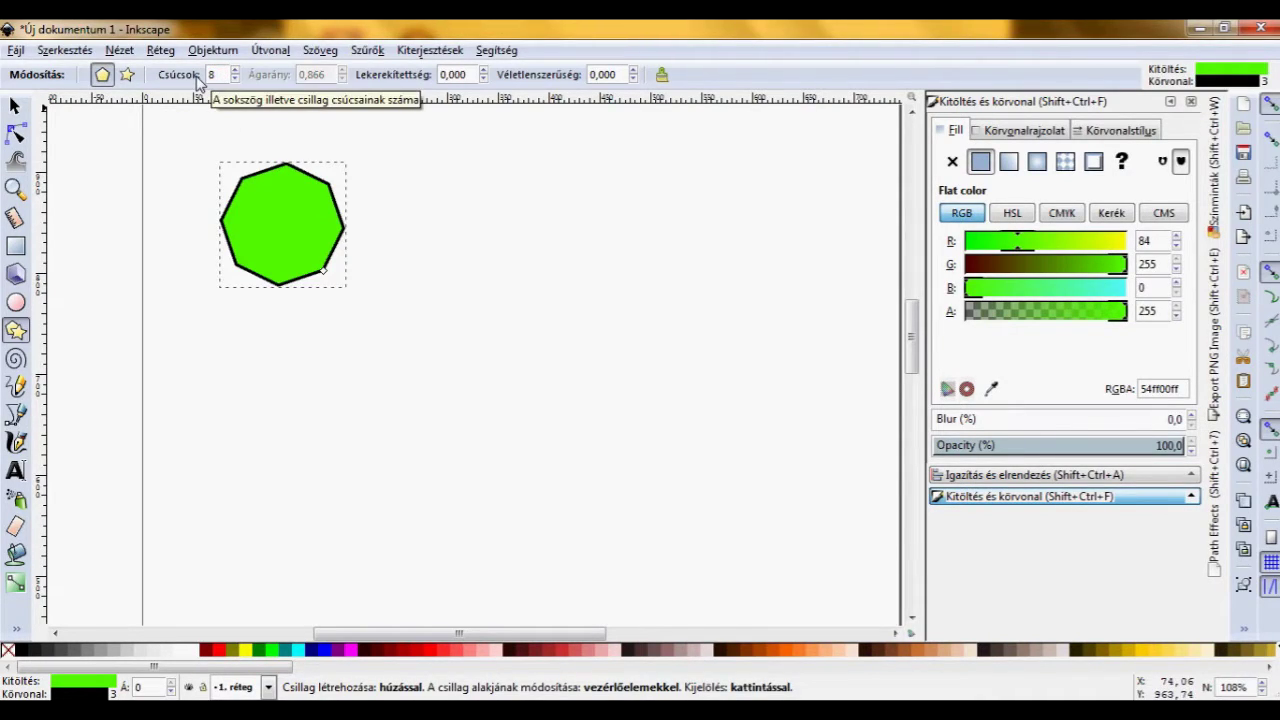
drag(465, 74, 445, 73)
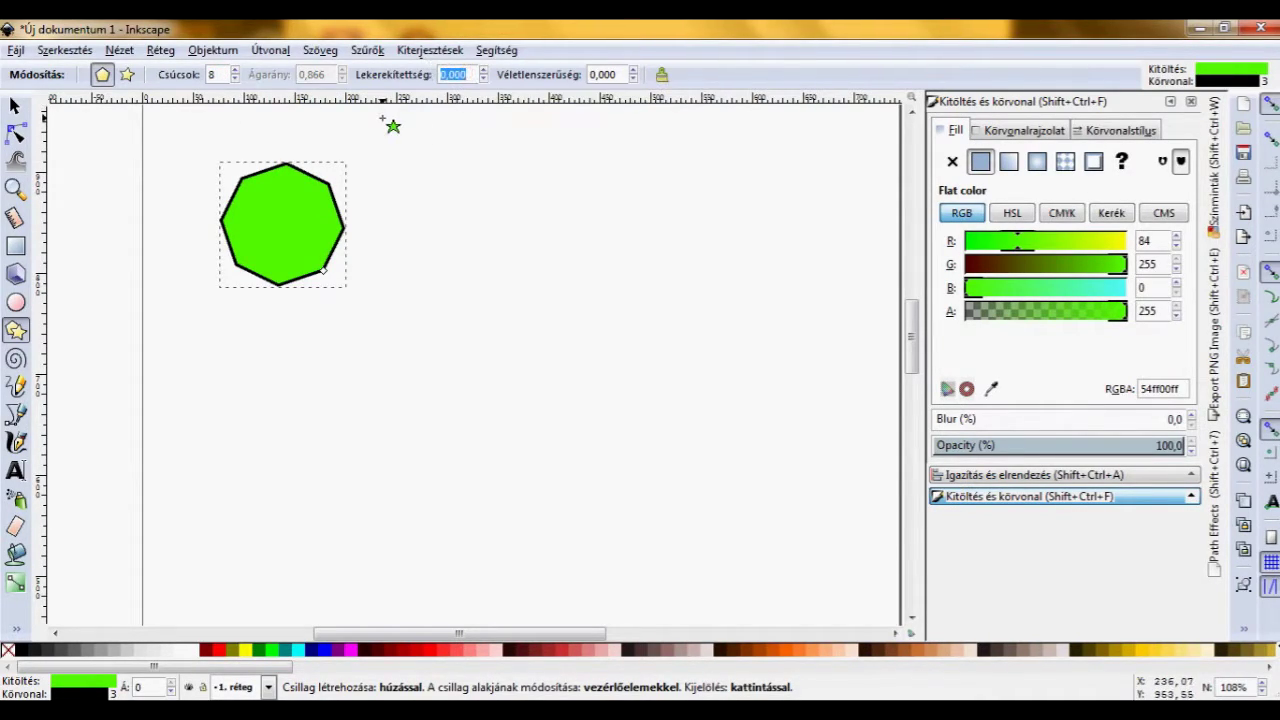
text(1)
key(Return)
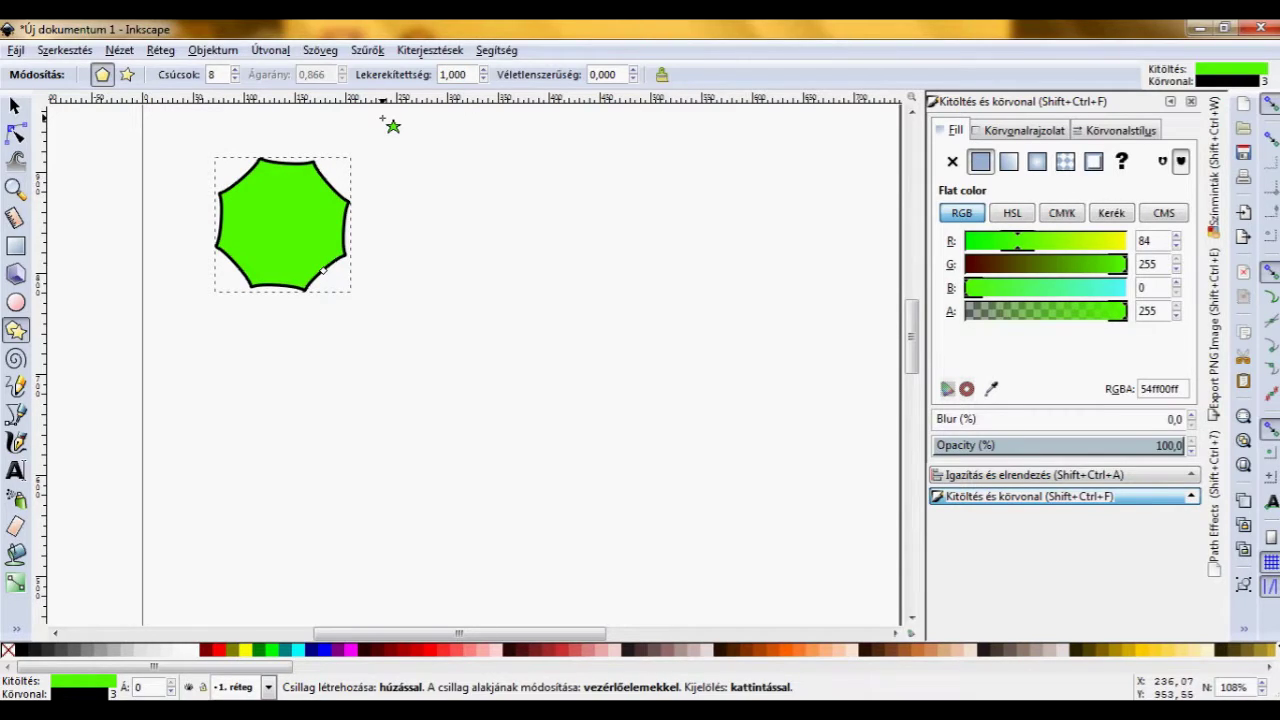
text(2)
key(Return)
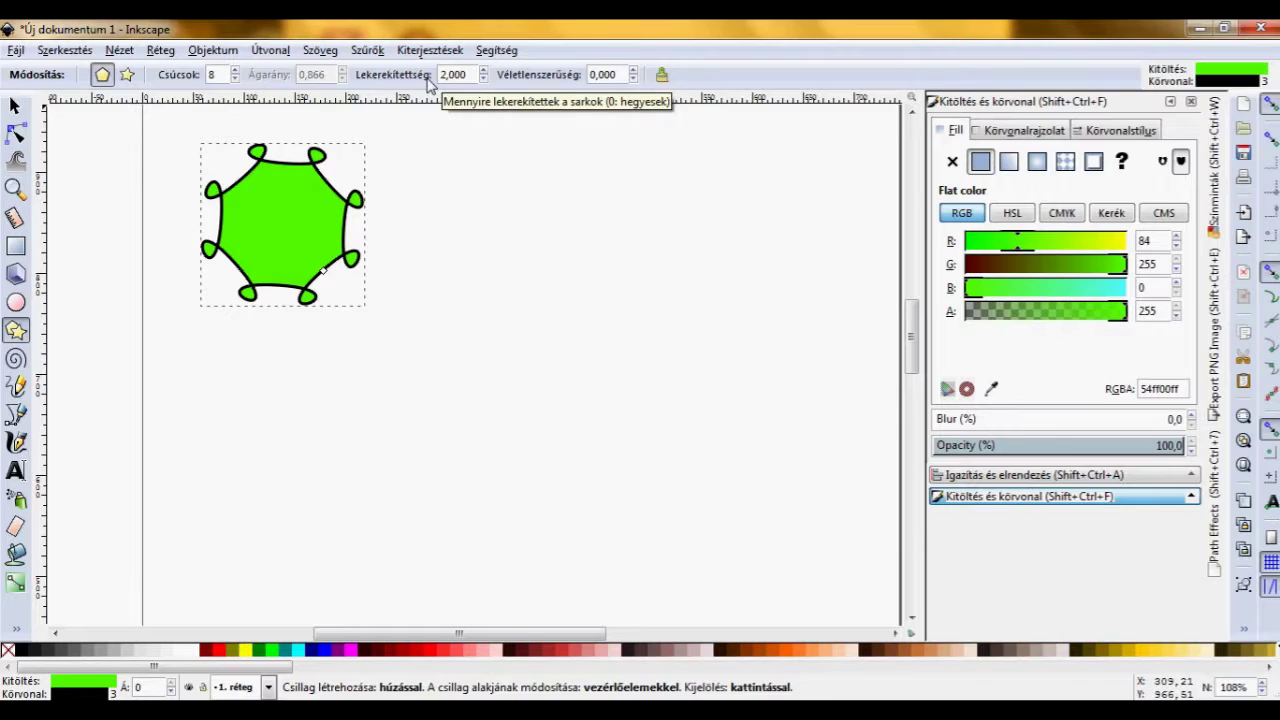
click(588, 75)
text(2)
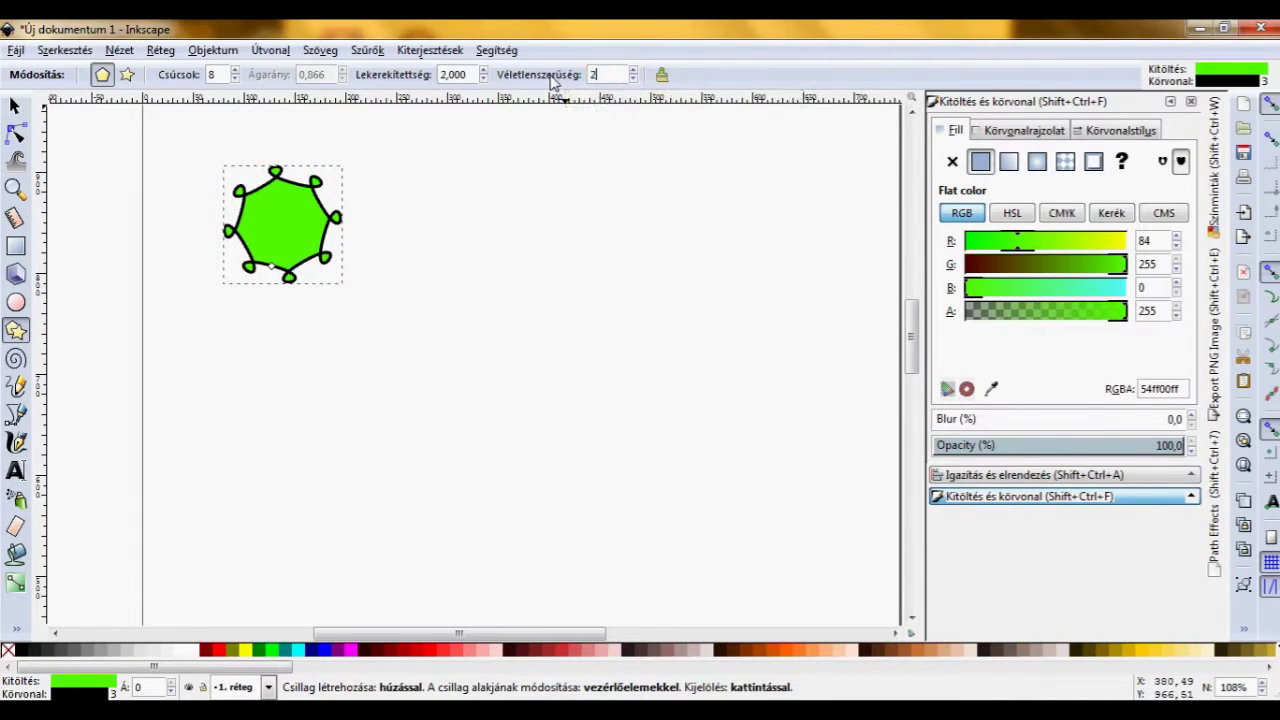
key(Return)
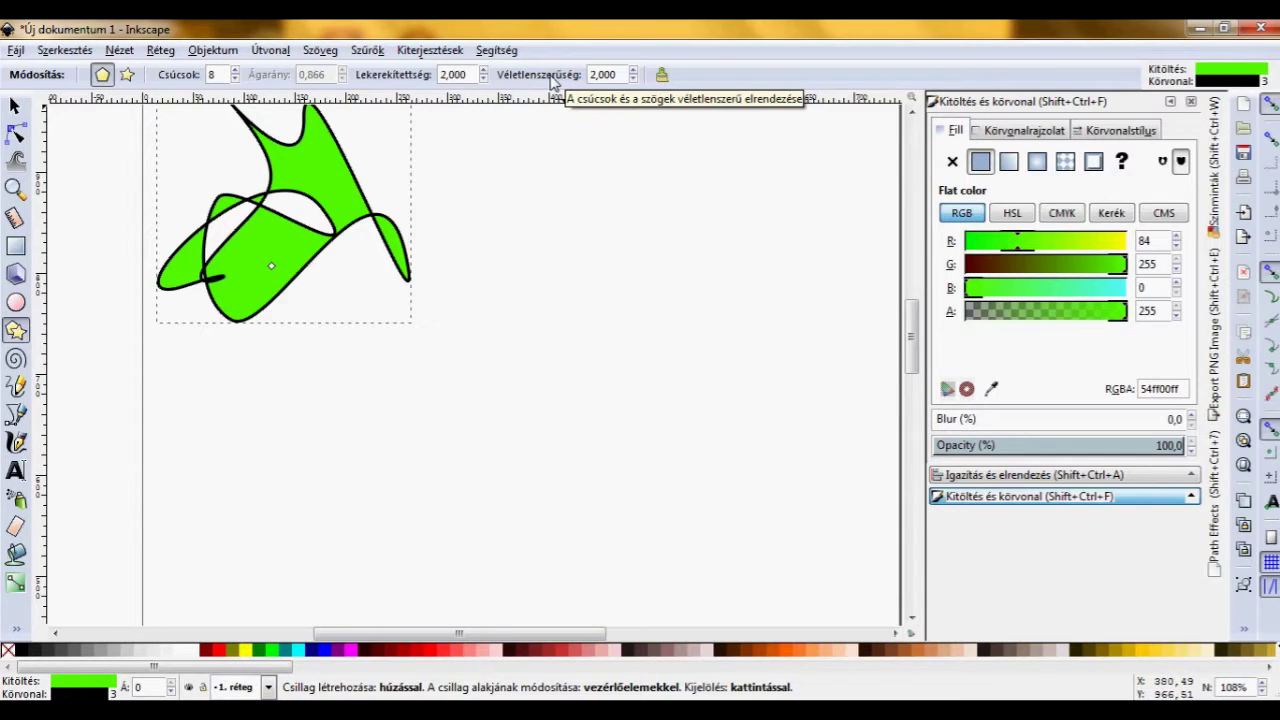
mouse_move(271, 265)
mouse_down()
mouse_move(318, 258)
mouse_move(357, 294)
mouse_up()
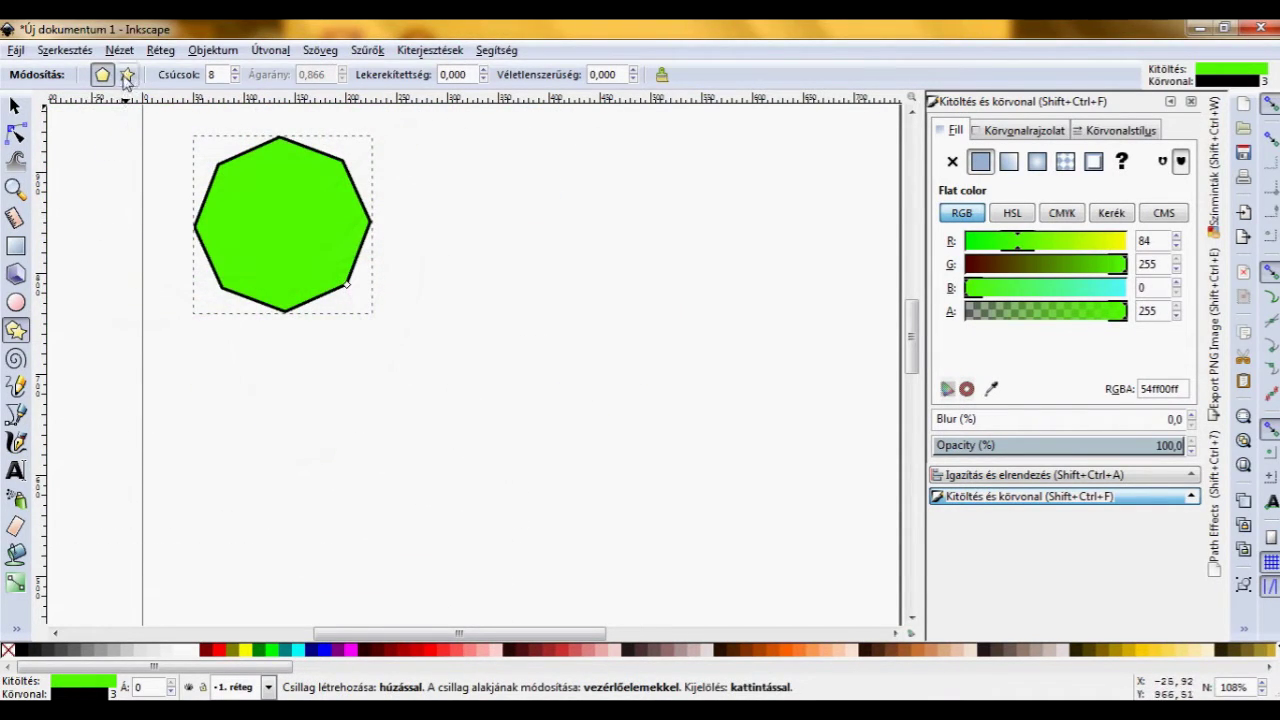
Turn the octagon into an eight-point star with spoke ratio 1 and rounding 1.
click(129, 75)
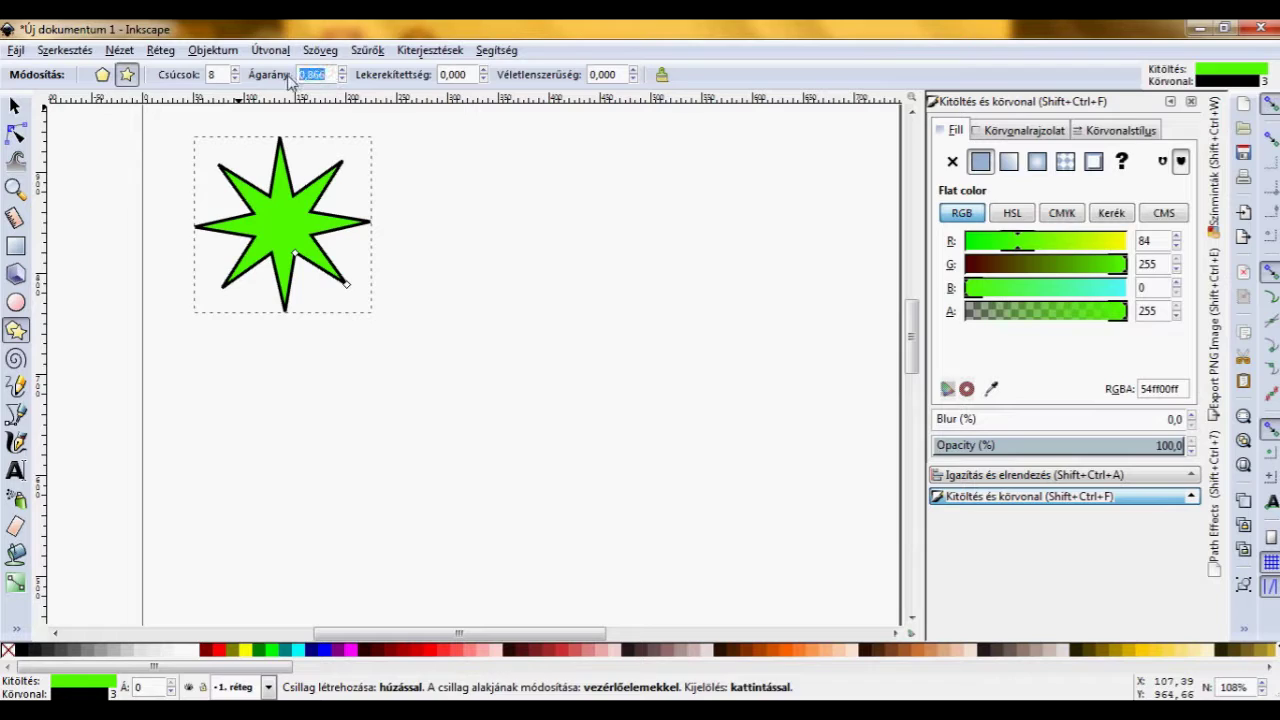
text(1)
key(Return)
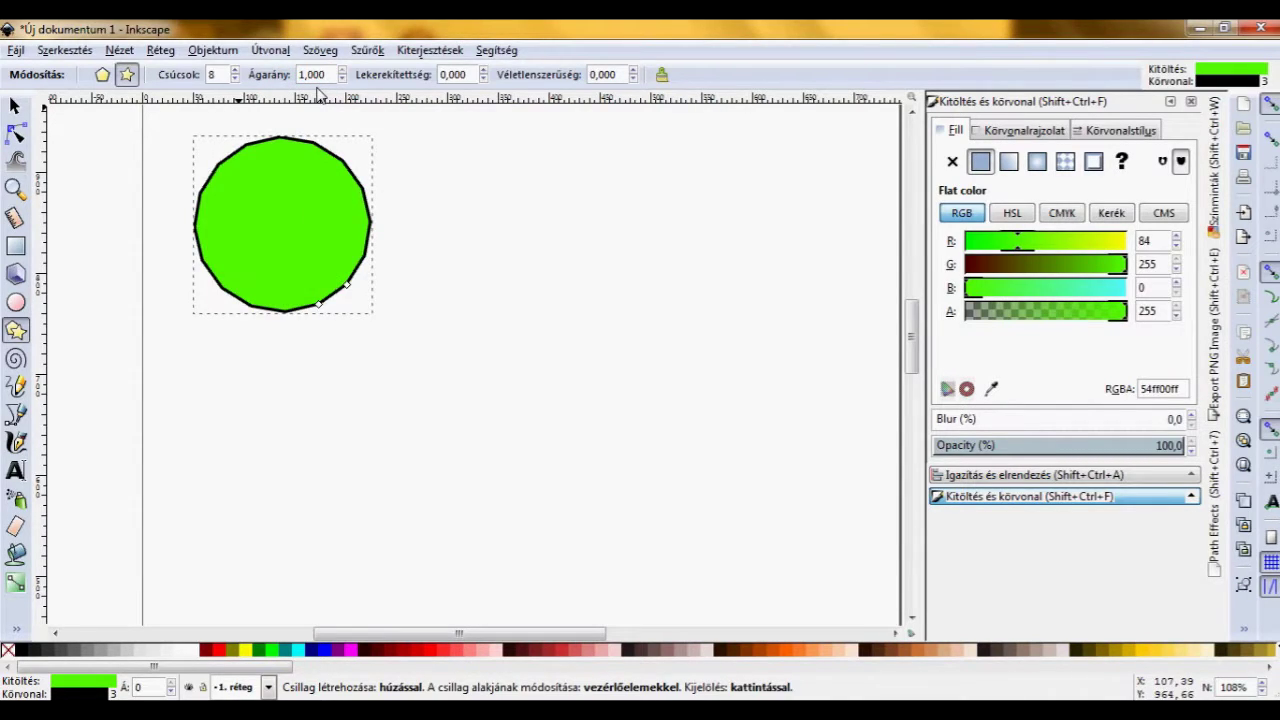
drag(347, 286, 288, 262)
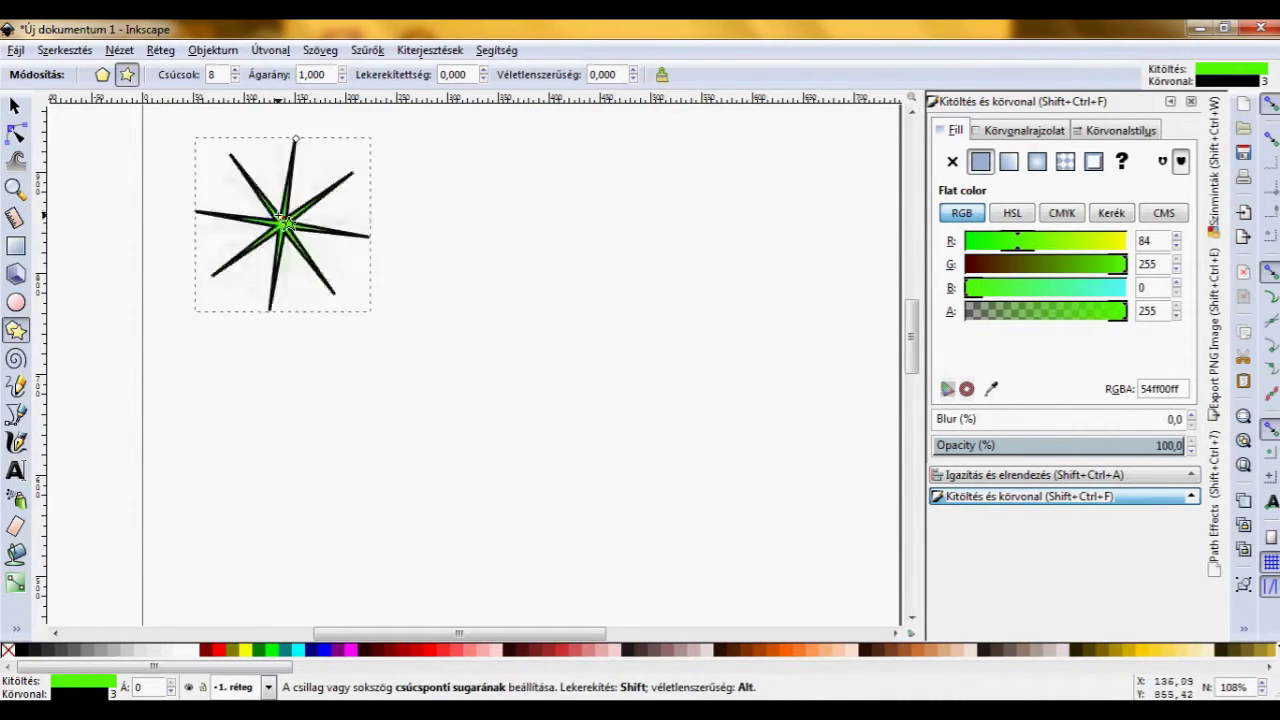
click(455, 74)
text(1)
key(Return)
drag(250, 306, 235, 428)
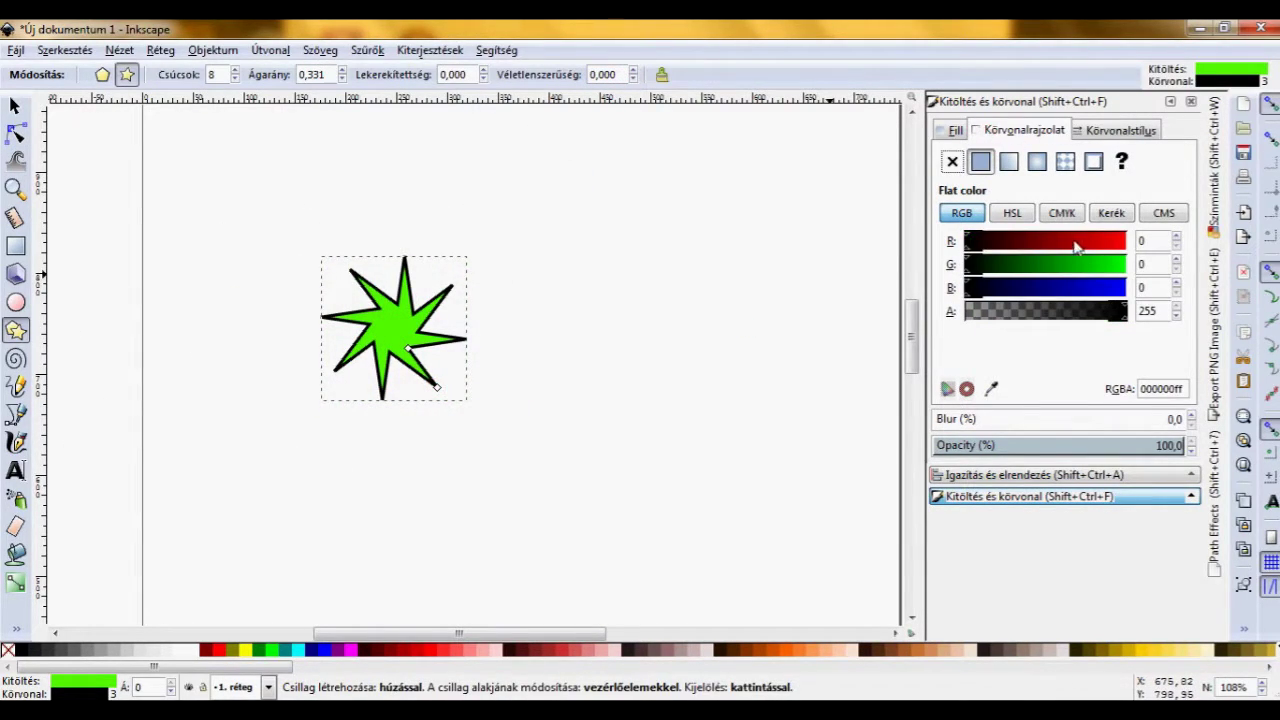
Give the star a red 2 px outline and a yellow fill.
drag(1077, 247, 1120, 243)
click(1118, 130)
key(Return)
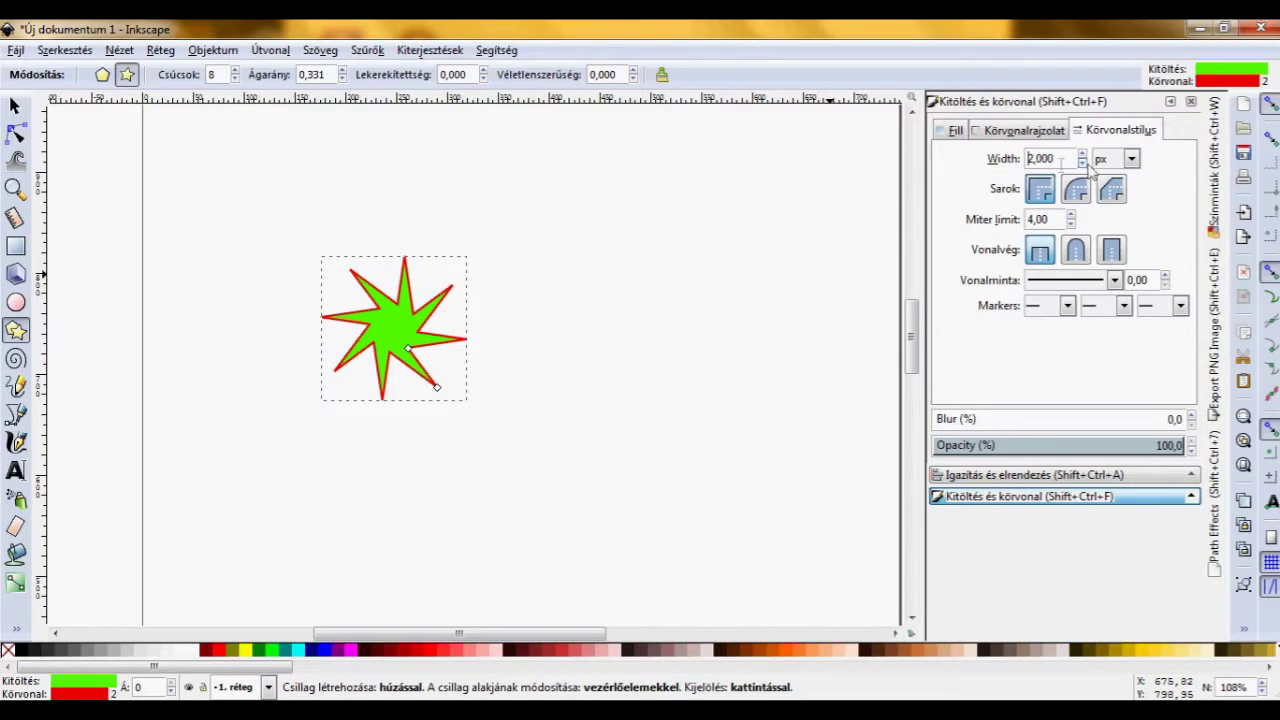
click(955, 130)
drag(1062, 241, 1126, 241)
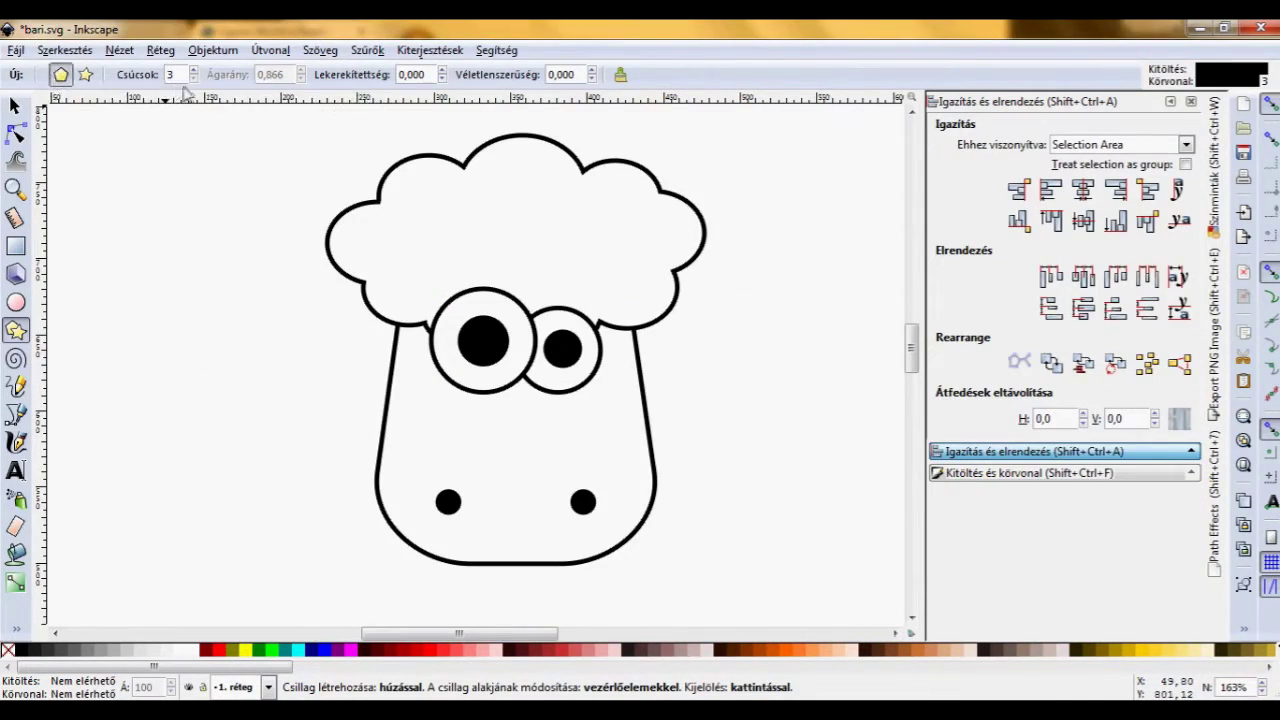
Draw an unfilled triangle and move it against the left side of the head.
mouse_move(260, 297)
mouse_down()
mouse_move(316, 349)
mouse_move(314, 363)
mouse_up()
key(ctrl+shift+f)
click(950, 161)
click(950, 161)
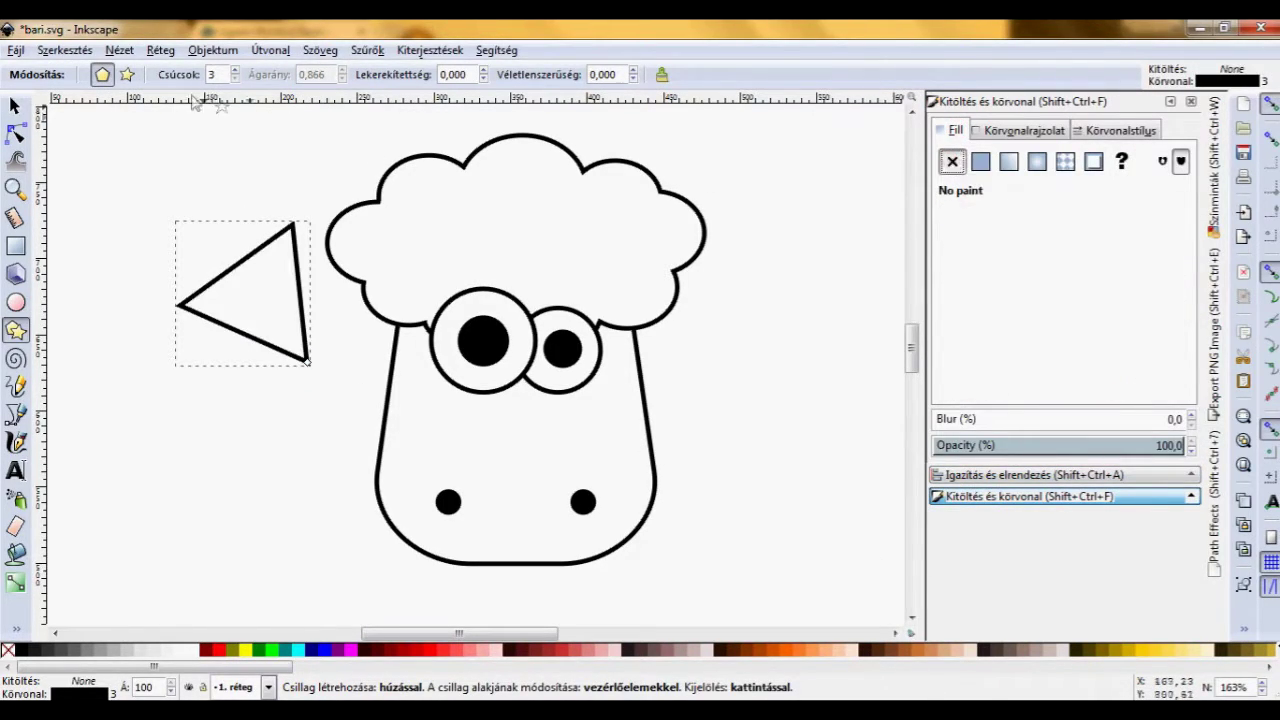
click(15, 105)
mouse_move(303, 279)
mouse_down()
mouse_move(384, 314)
mouse_move(369, 340)
mouse_up()
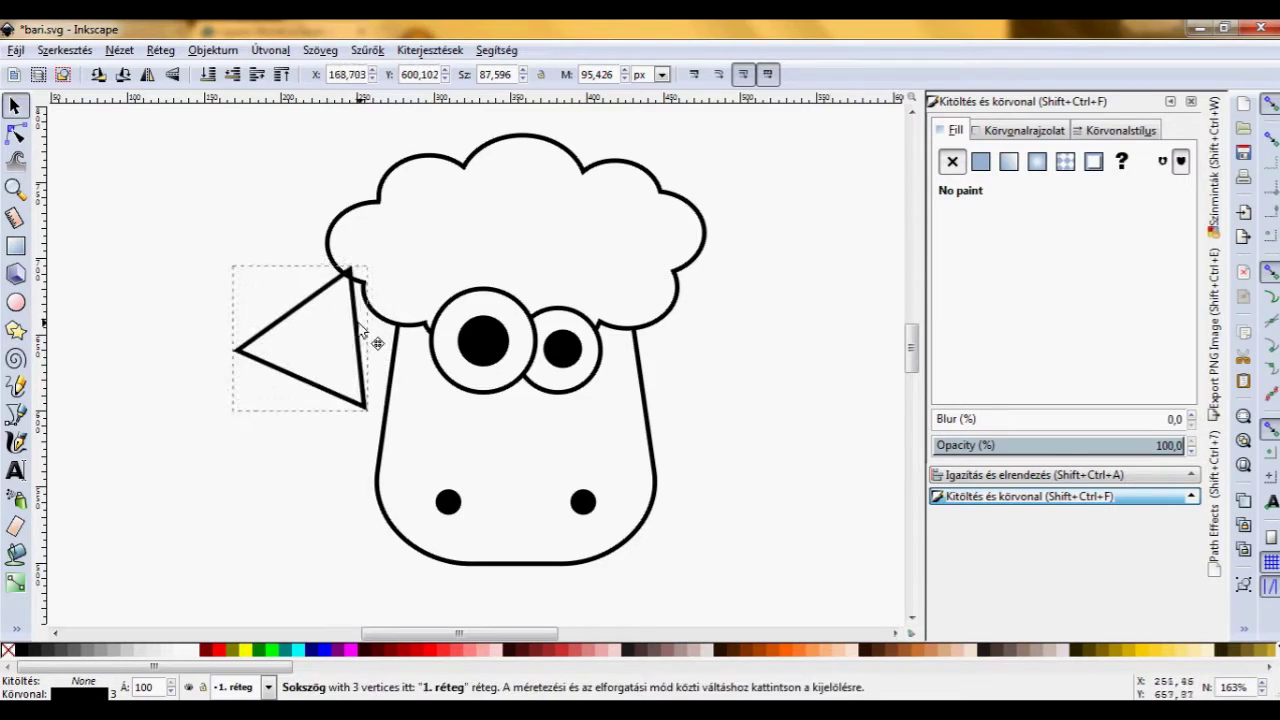
Delete the triangle's inner edge and bend its remaining edges into a curved ear.
click(16, 133)
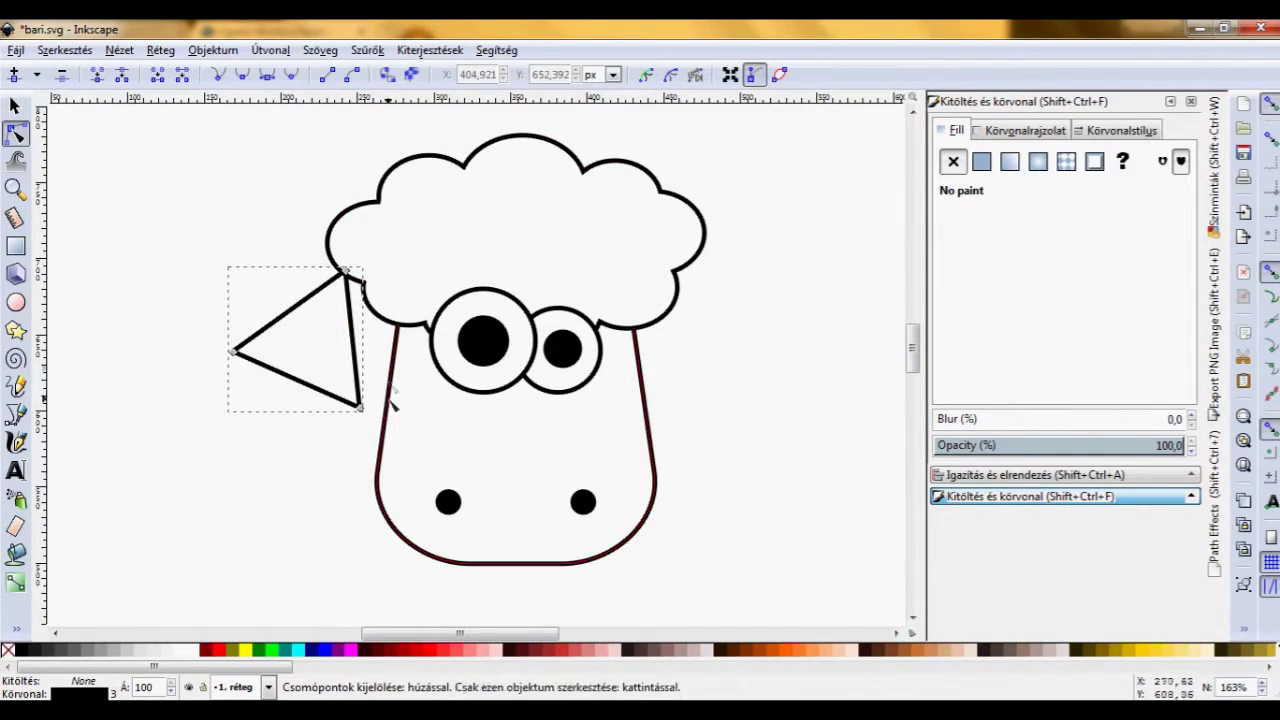
drag(360, 410, 392, 362)
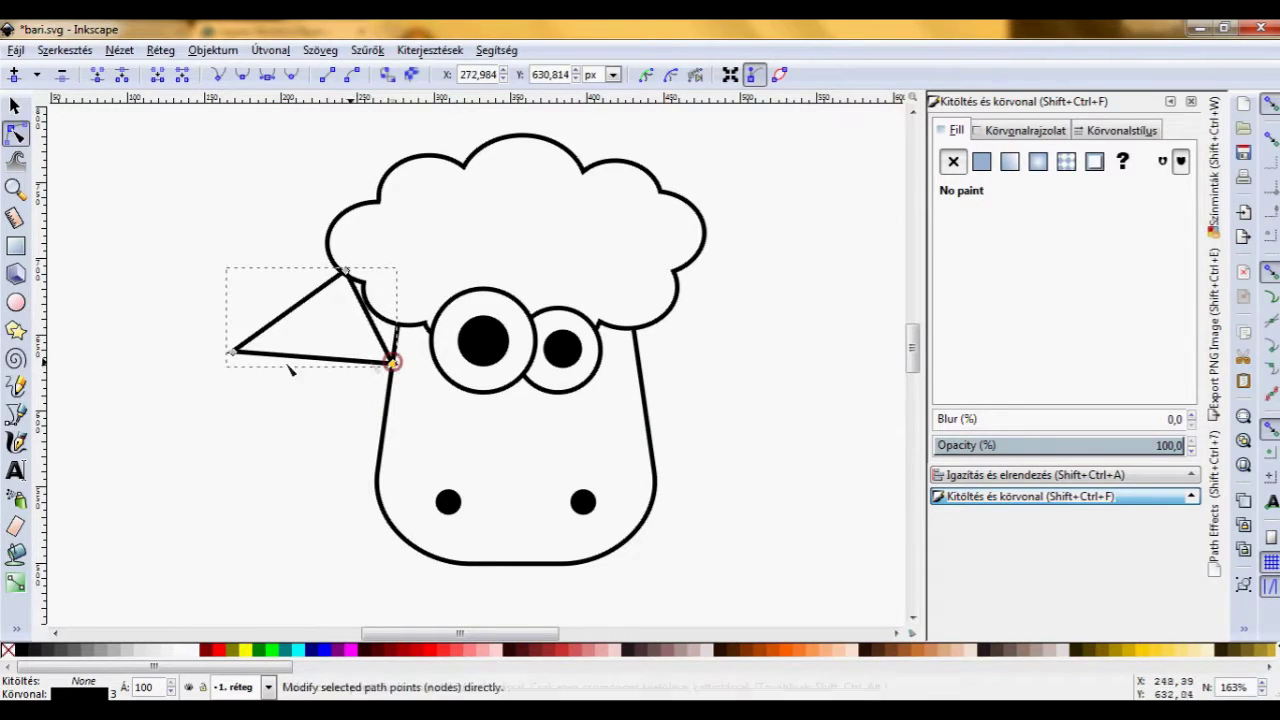
drag(237, 354, 221, 330)
drag(295, 232, 428, 398)
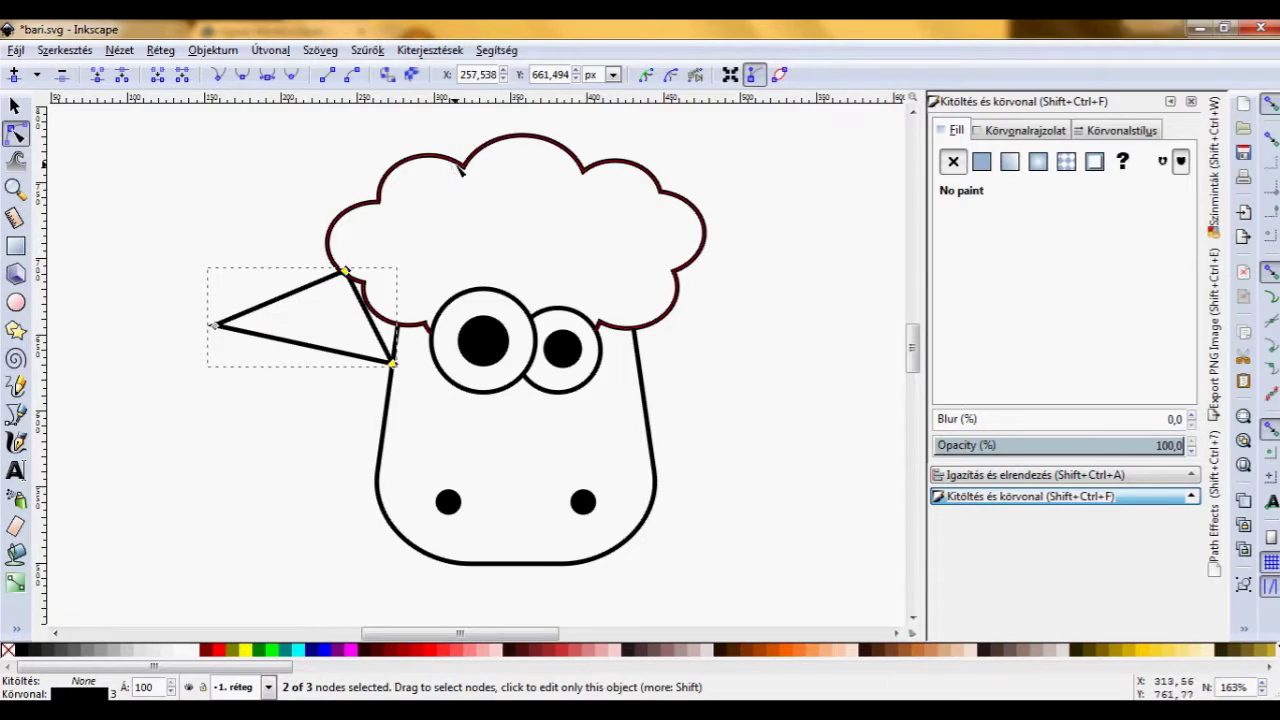
click(182, 76)
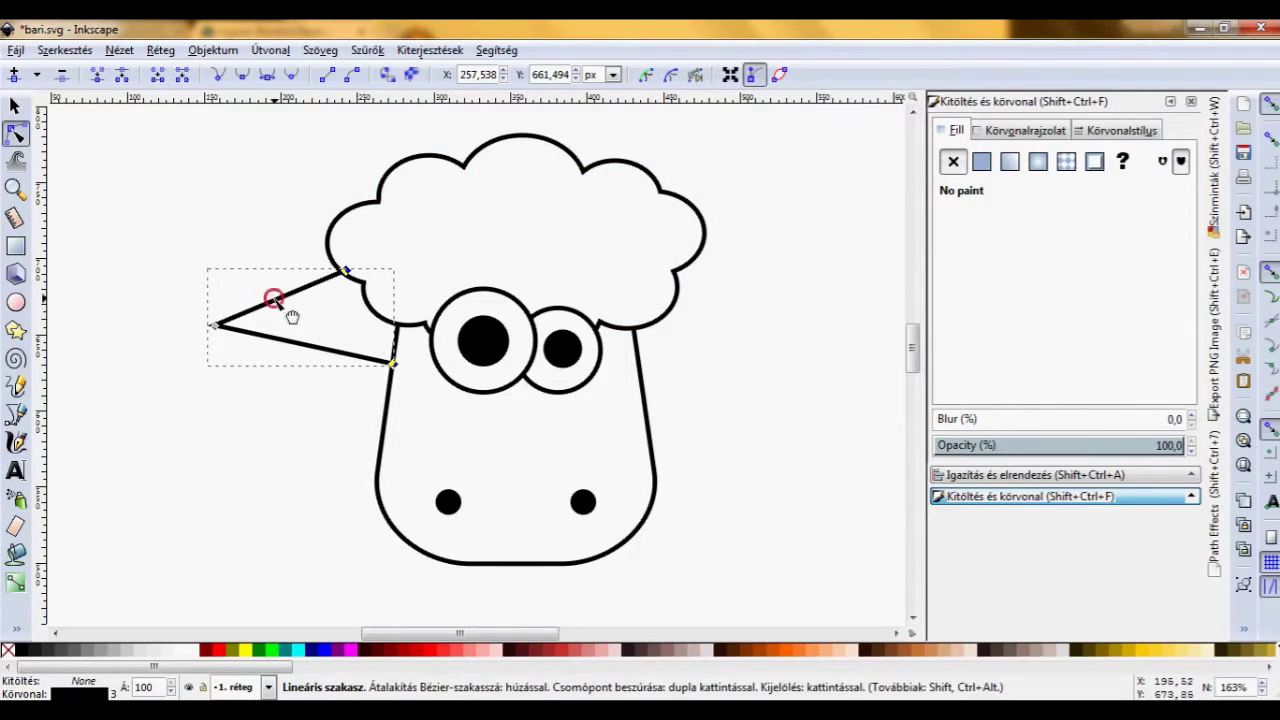
mouse_move(271, 301)
mouse_down()
mouse_move(300, 277)
mouse_move(255, 290)
mouse_up()
drag(317, 346, 331, 391)
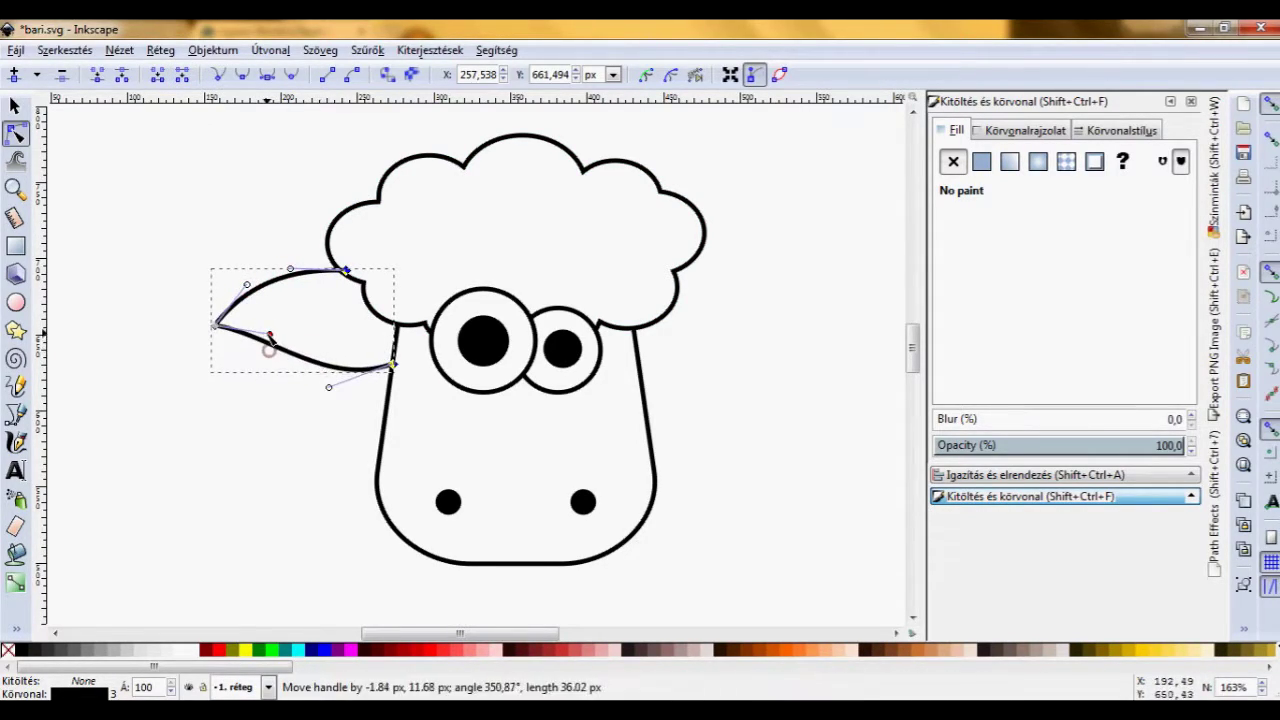
drag(348, 278, 330, 264)
drag(340, 393, 344, 394)
Refine the ear's upper curve and check the finished ear shape.
click(334, 314)
click(323, 421)
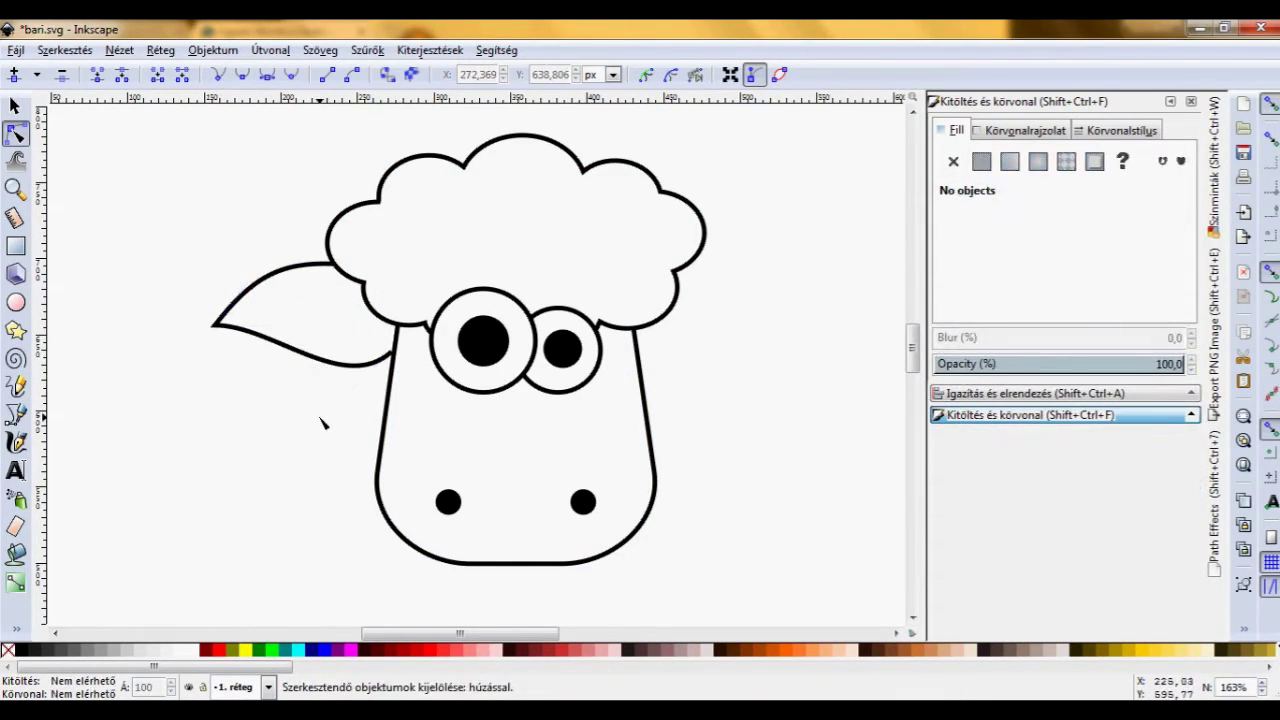
click(234, 322)
mouse_move(334, 264)
mouse_down()
mouse_move(358, 281)
mouse_move(303, 261)
mouse_up()
click(216, 327)
click(266, 403)
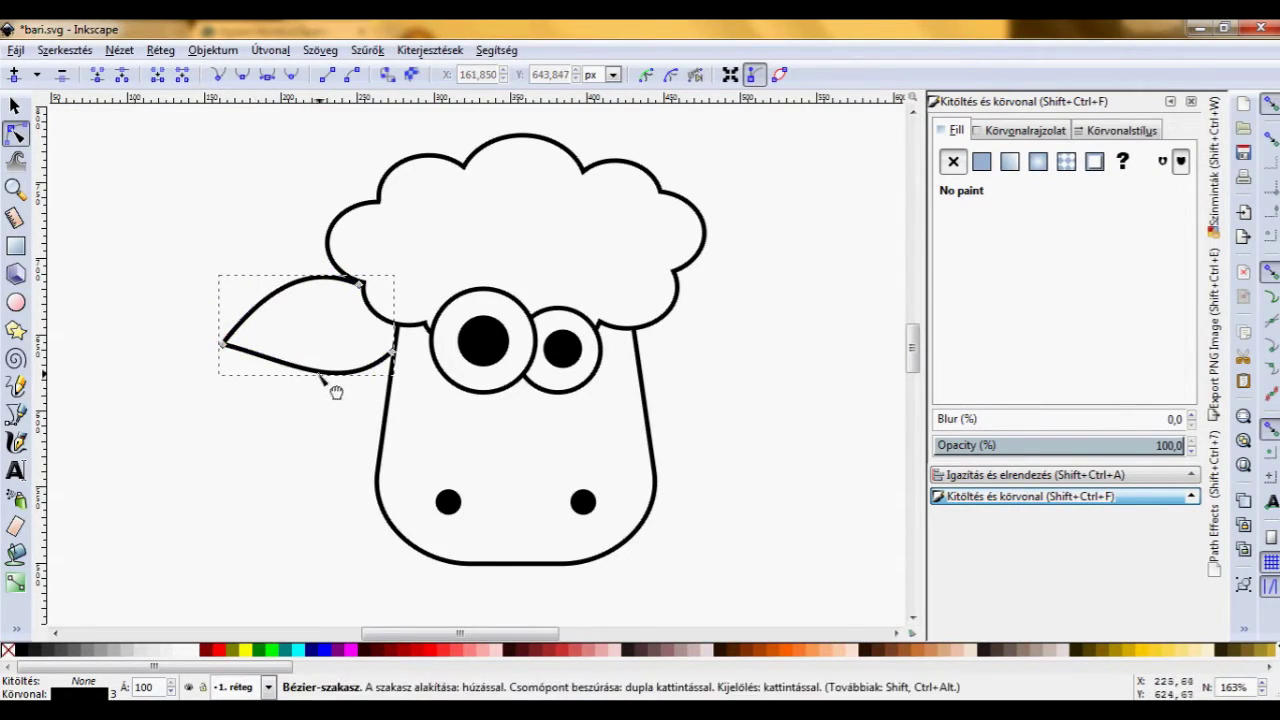
key(s)
click(275, 358)
click(290, 422)
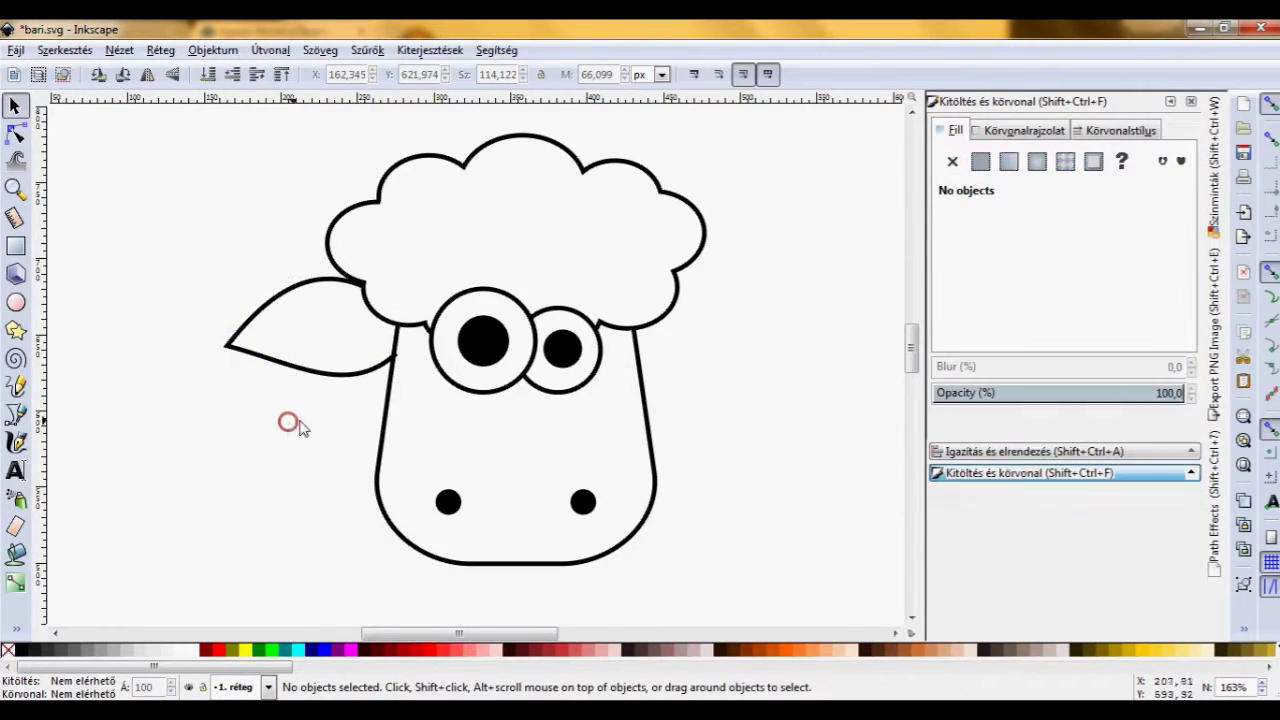
Draw a straight inner ear line with a 3 px stroke.
click(15, 387)
click(250, 337)
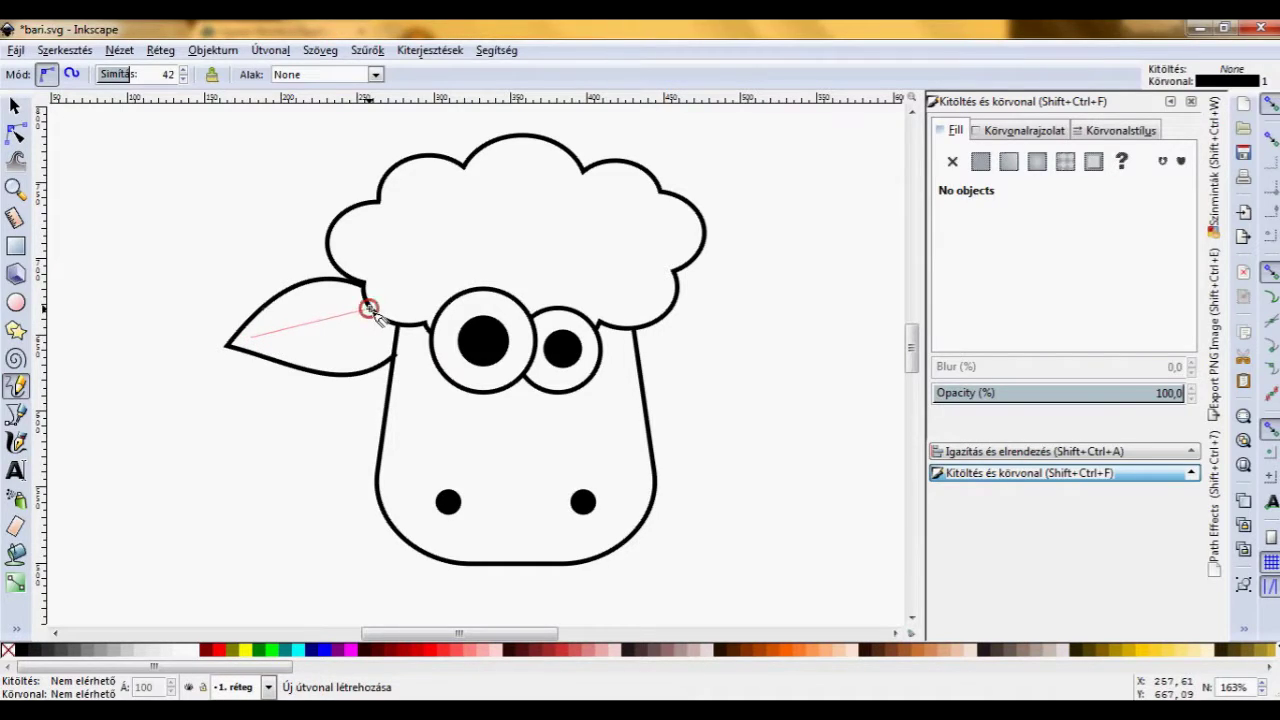
click(369, 309)
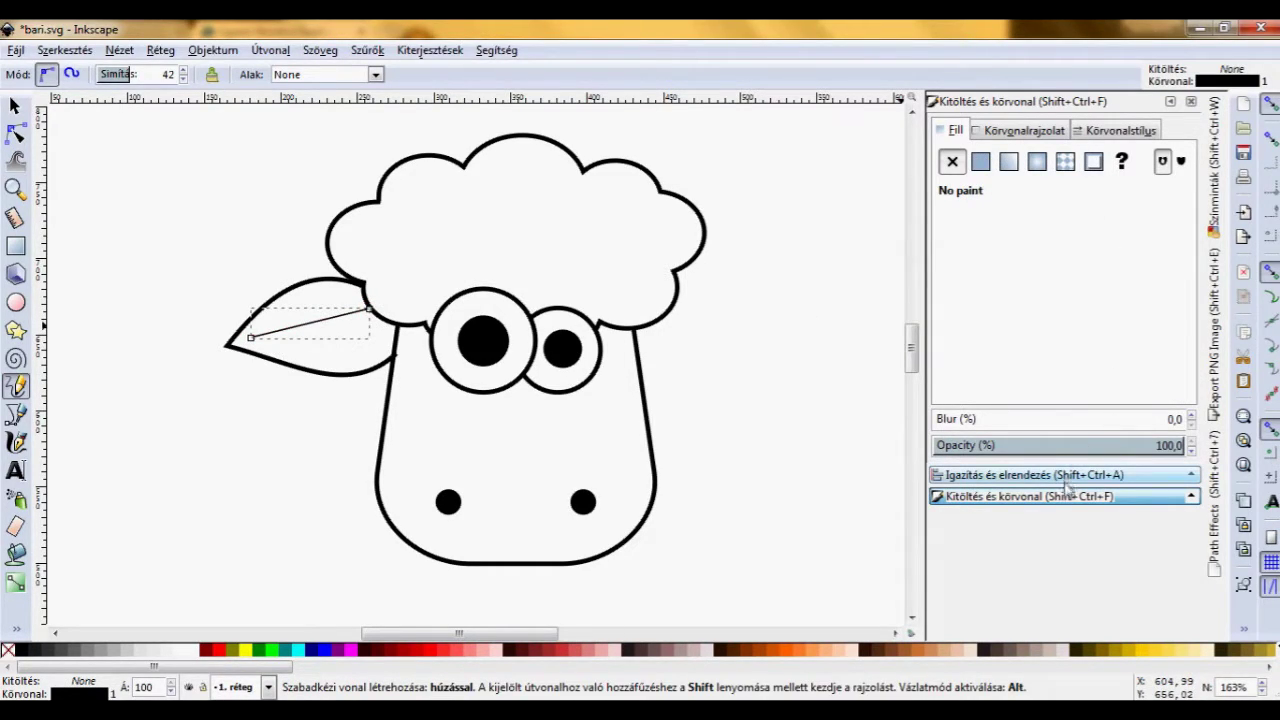
click(1024, 130)
click(1110, 130)
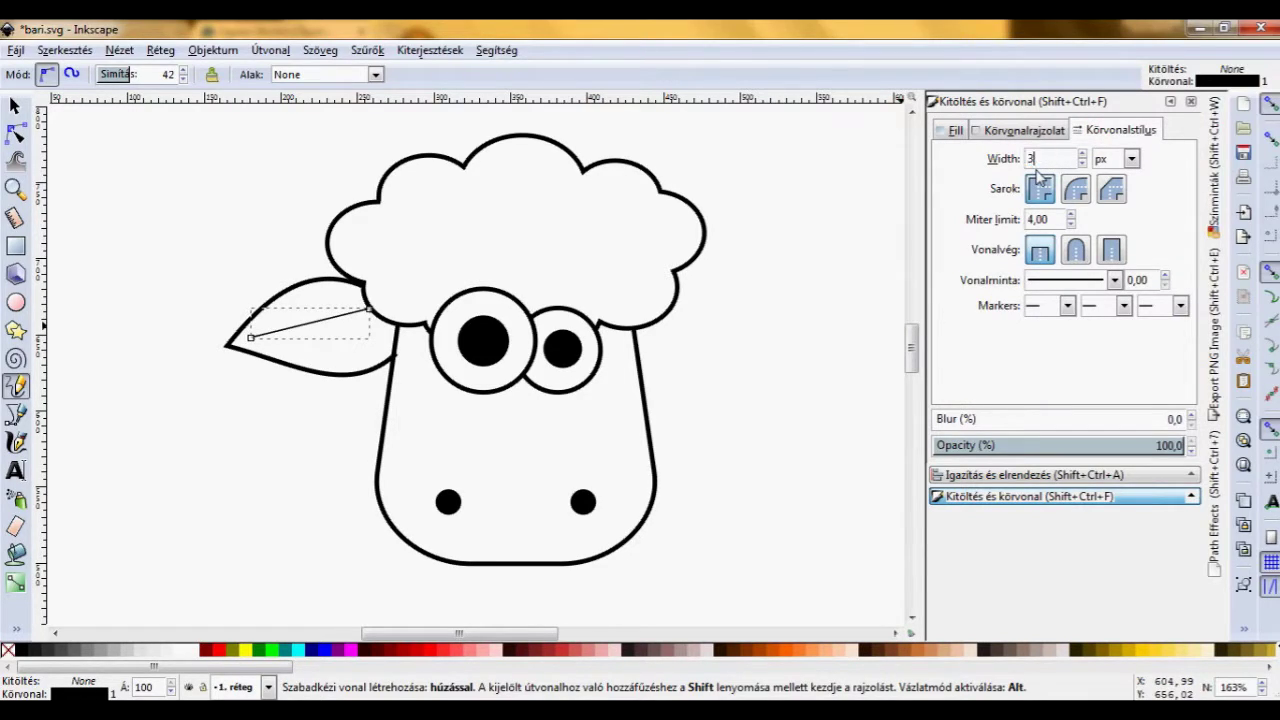
key(Return)
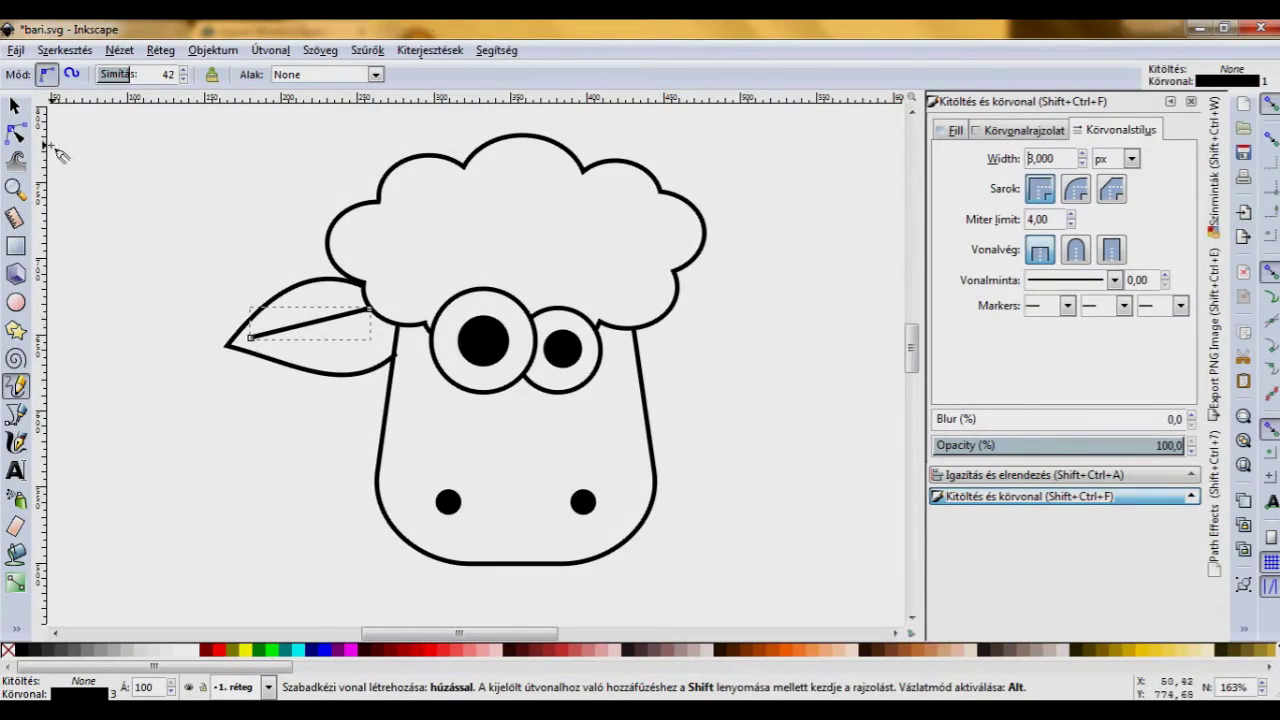
Curve the inner ear line upward and fit its end inside the ear.
click(16, 133)
drag(337, 316, 322, 304)
drag(251, 337, 265, 333)
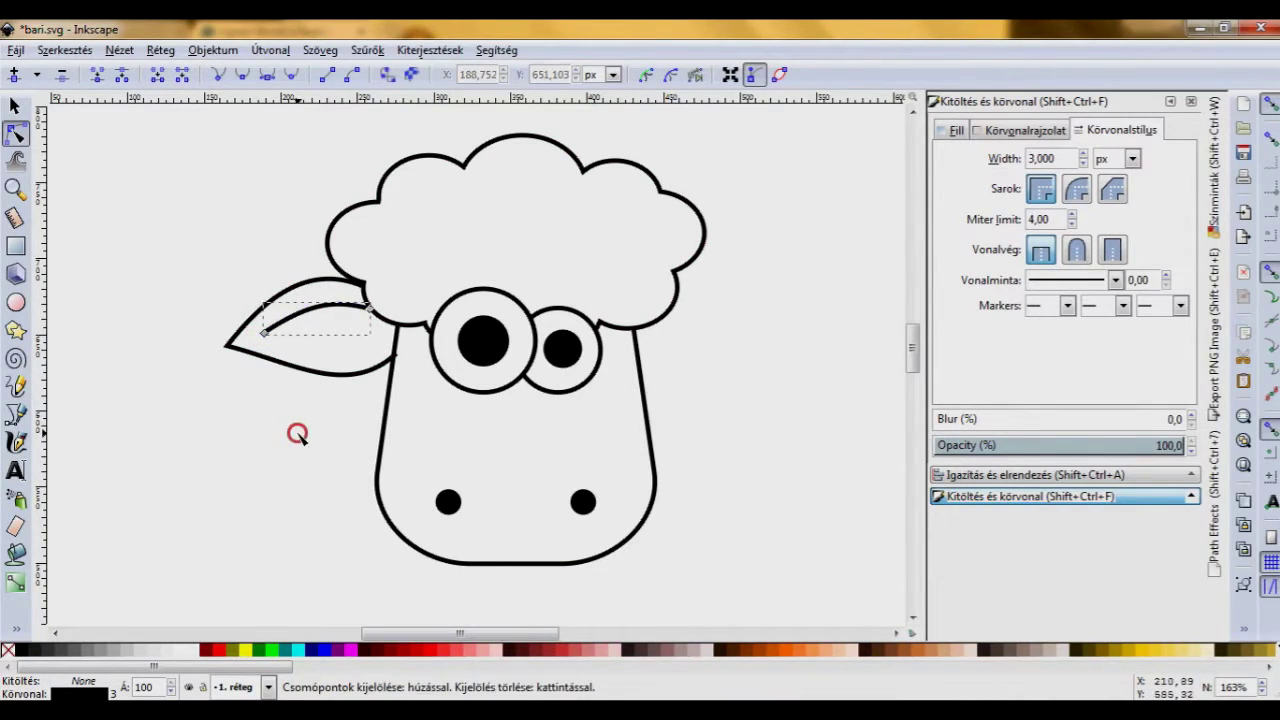
shift+click(320, 372)
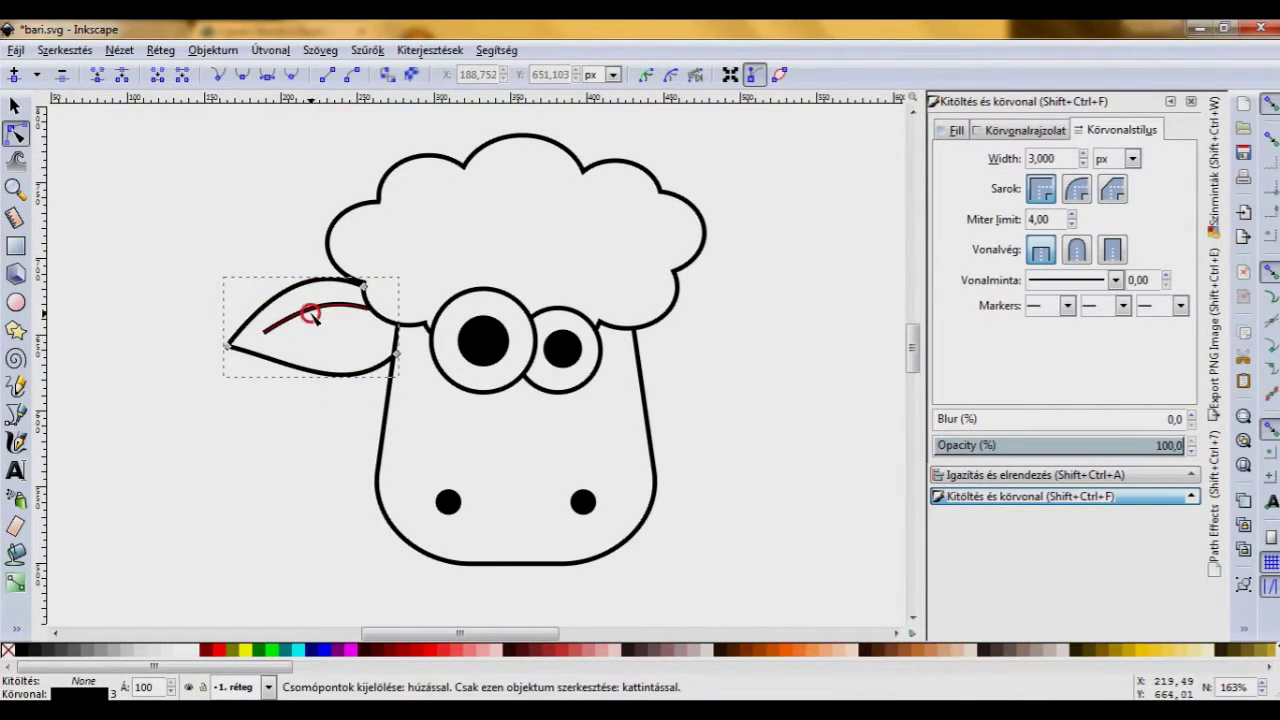
click(356, 350)
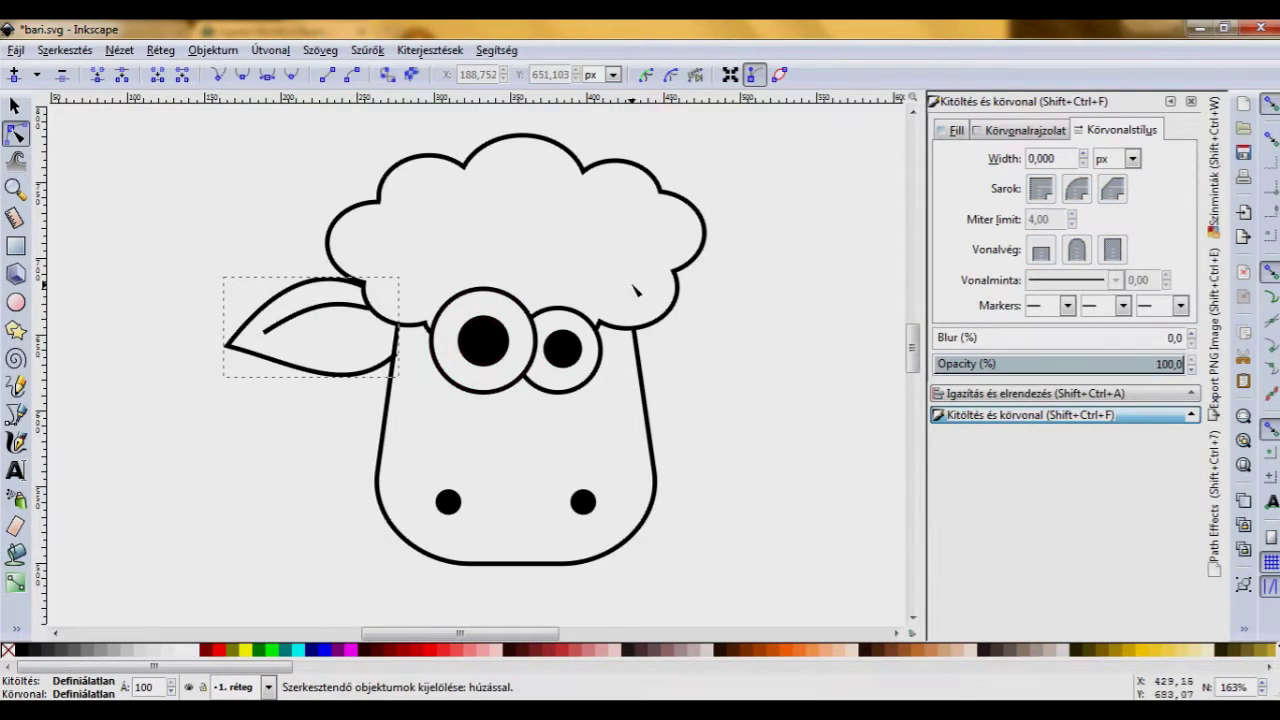
Paste a horizontally flipped copy of the ear beside the head's right side.
key(ctrl+v)
key(h)
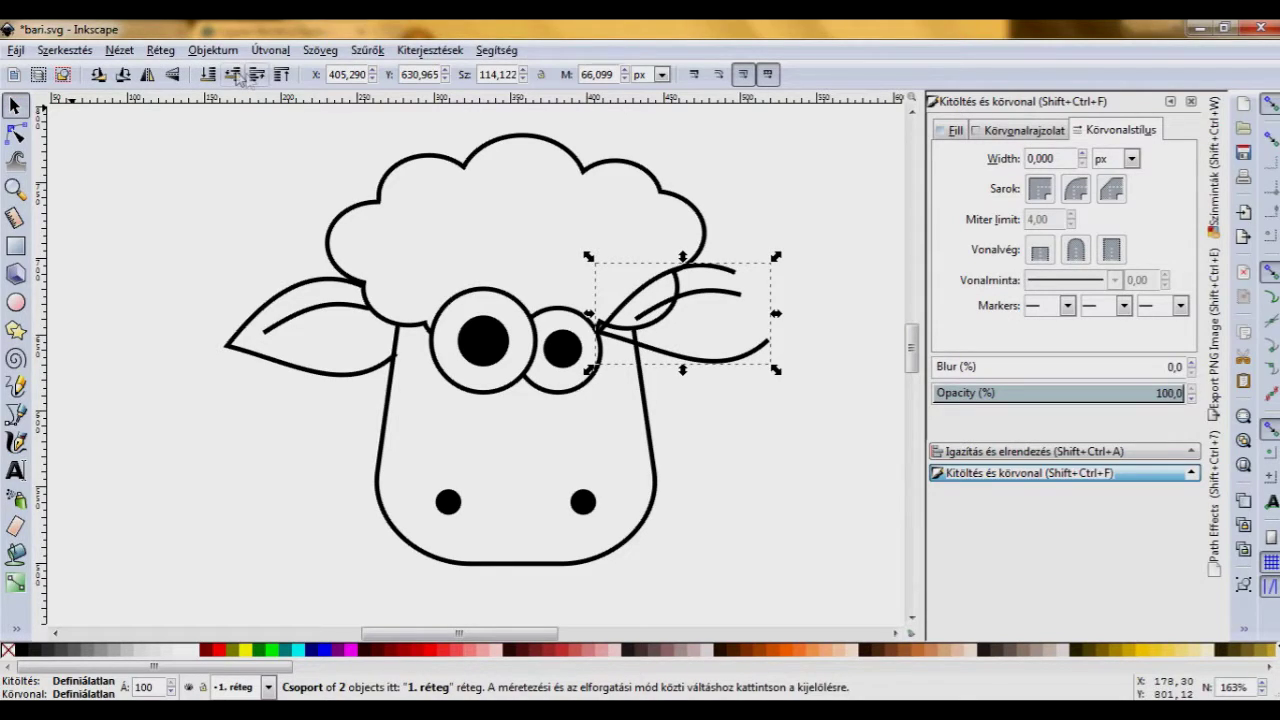
click(150, 76)
drag(646, 349, 676, 343)
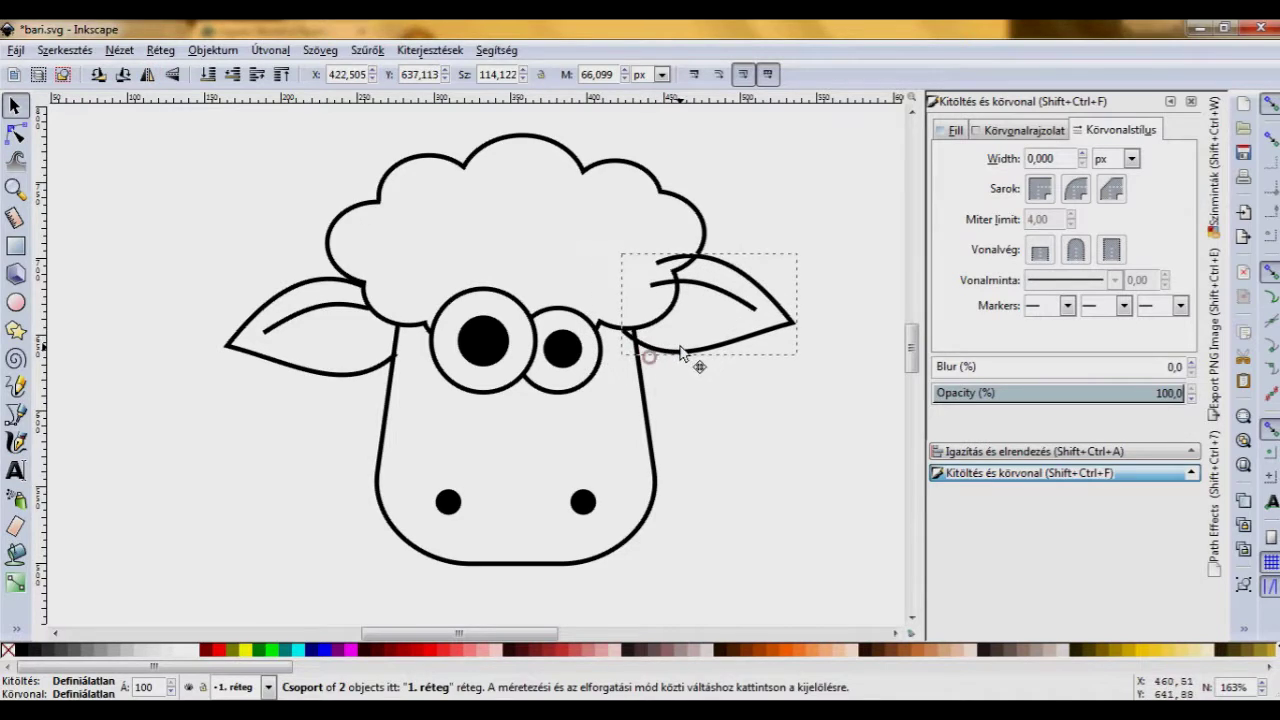
Align both ears at the same height and zoom out around the sheep.
shift+click(386, 370)
click(985, 451)
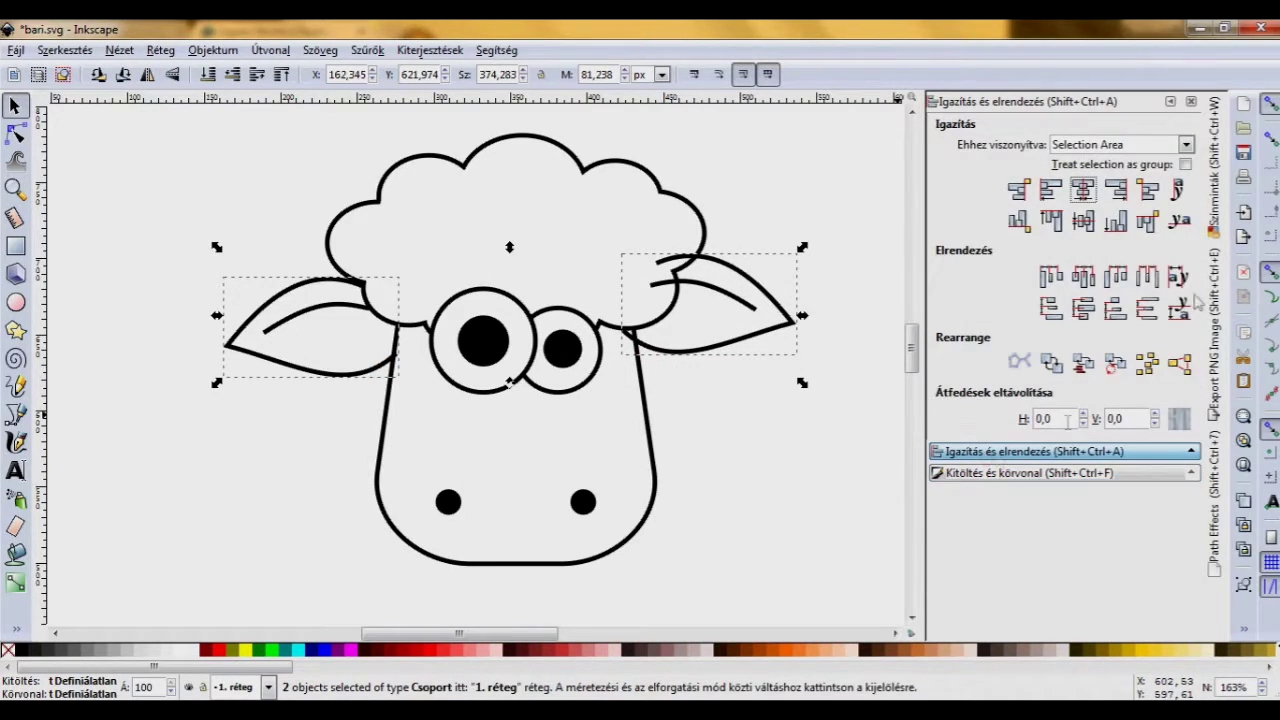
click(857, 323)
drag(679, 351, 691, 369)
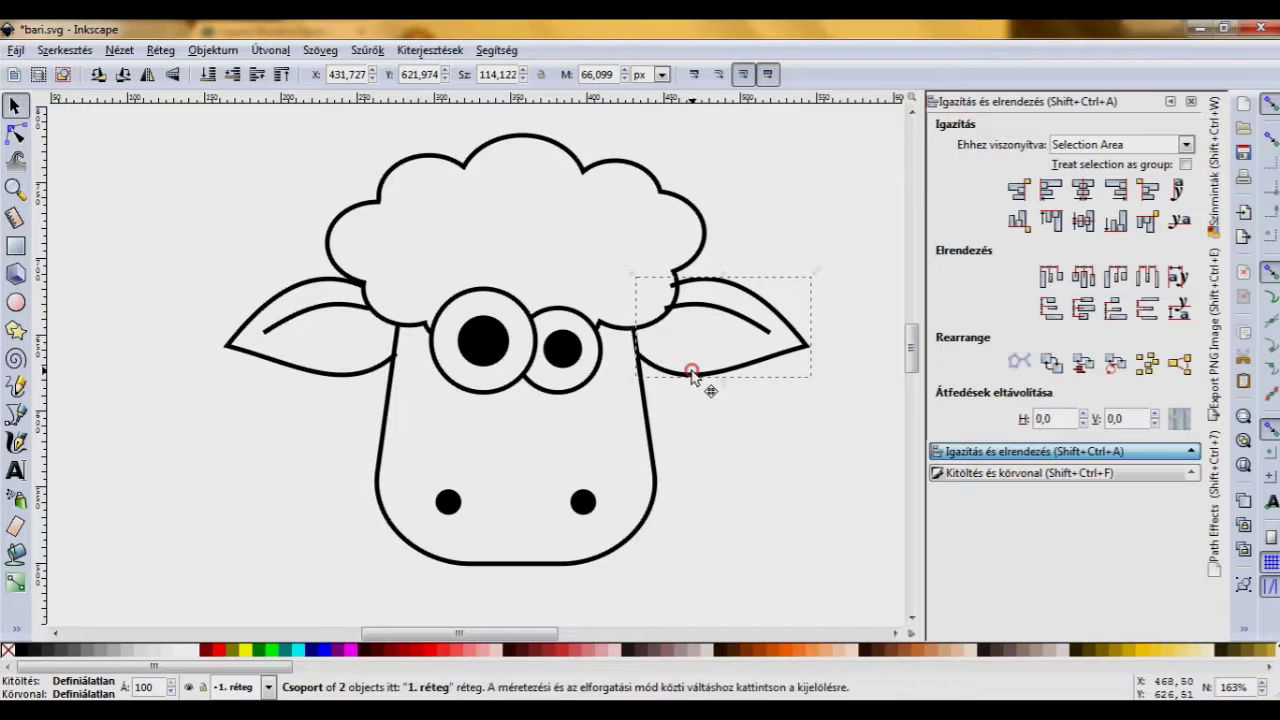
click(728, 428)
ctrl+scroll(730, 423, down, 1)
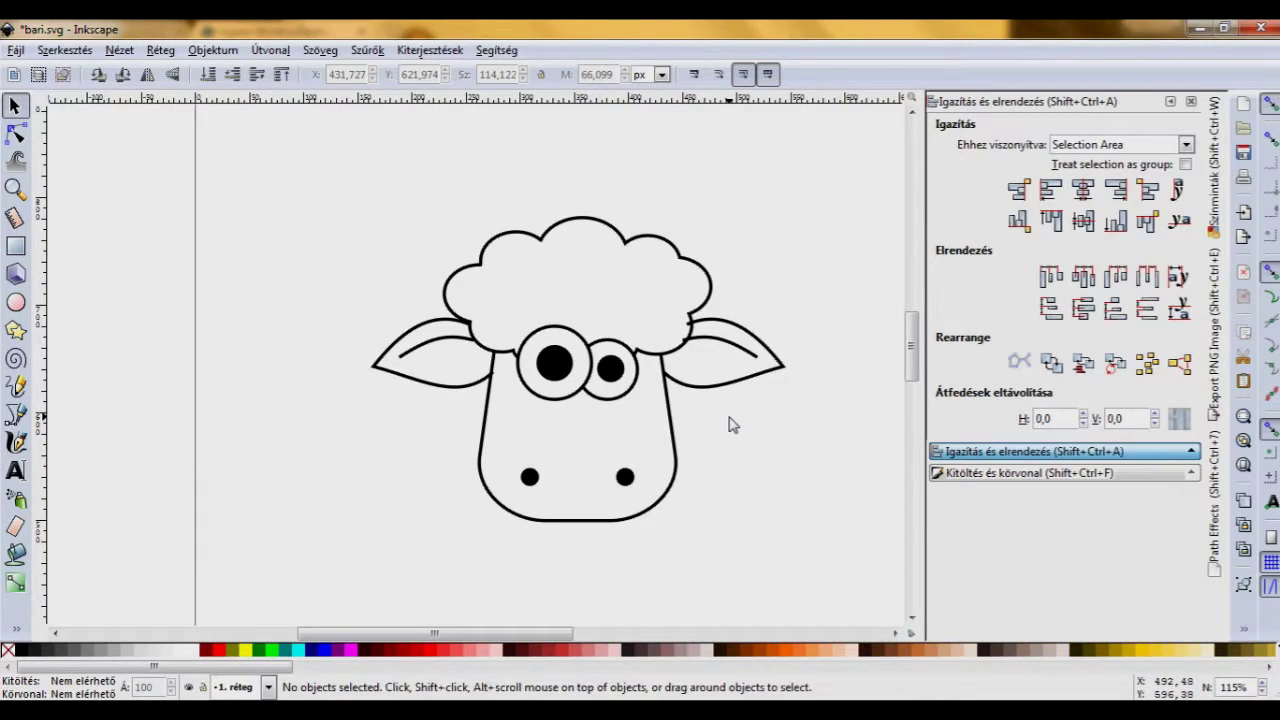
key(minus)
Draw a rounded rectangle body below the sheep's face.
click(15, 245)
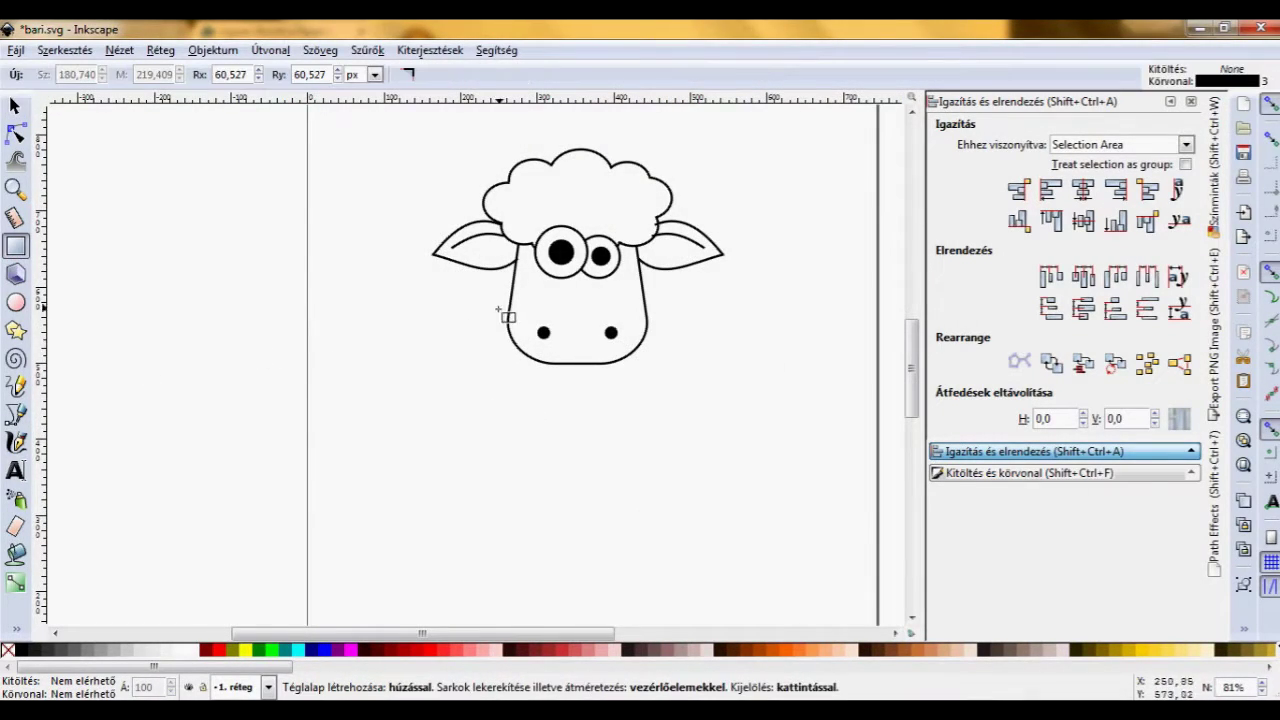
mouse_move(497, 322)
mouse_down()
mouse_move(686, 531)
mouse_move(672, 540)
mouse_up()
key(s)
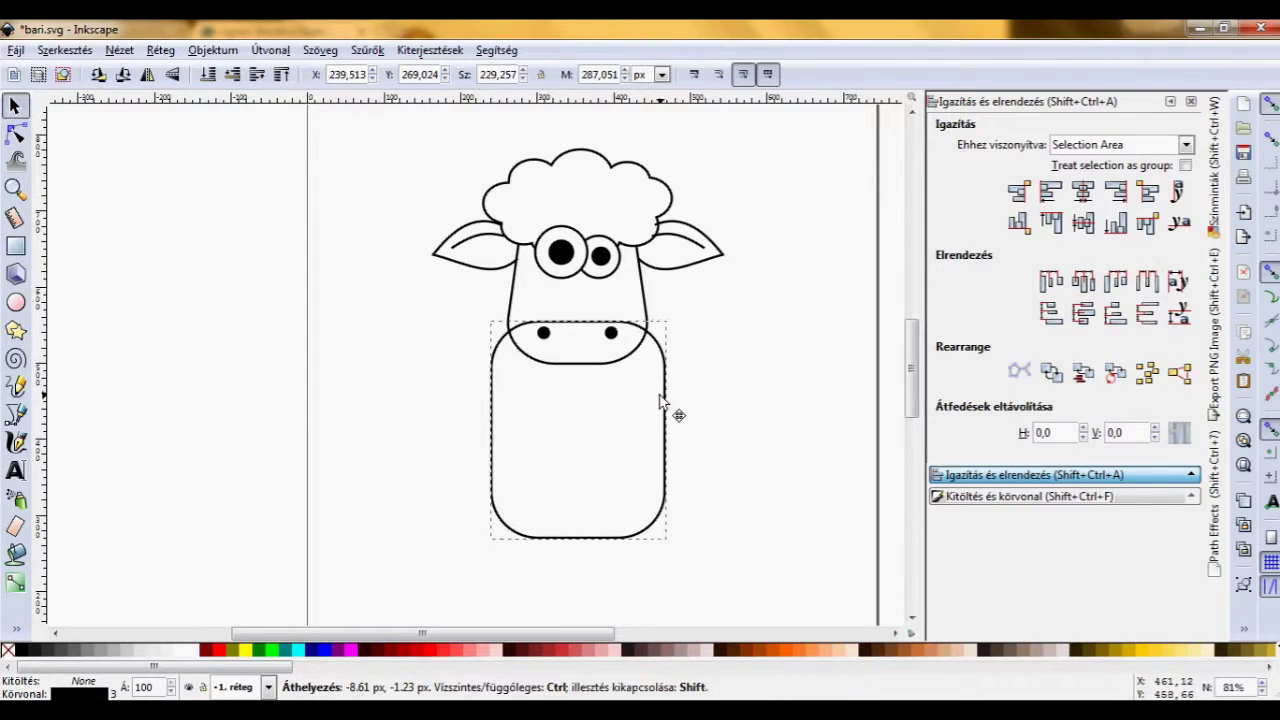
click(716, 388)
Add overlapping circles at the body's top-left, down its left side and upper right.
click(15, 301)
drag(490, 328, 530, 370)
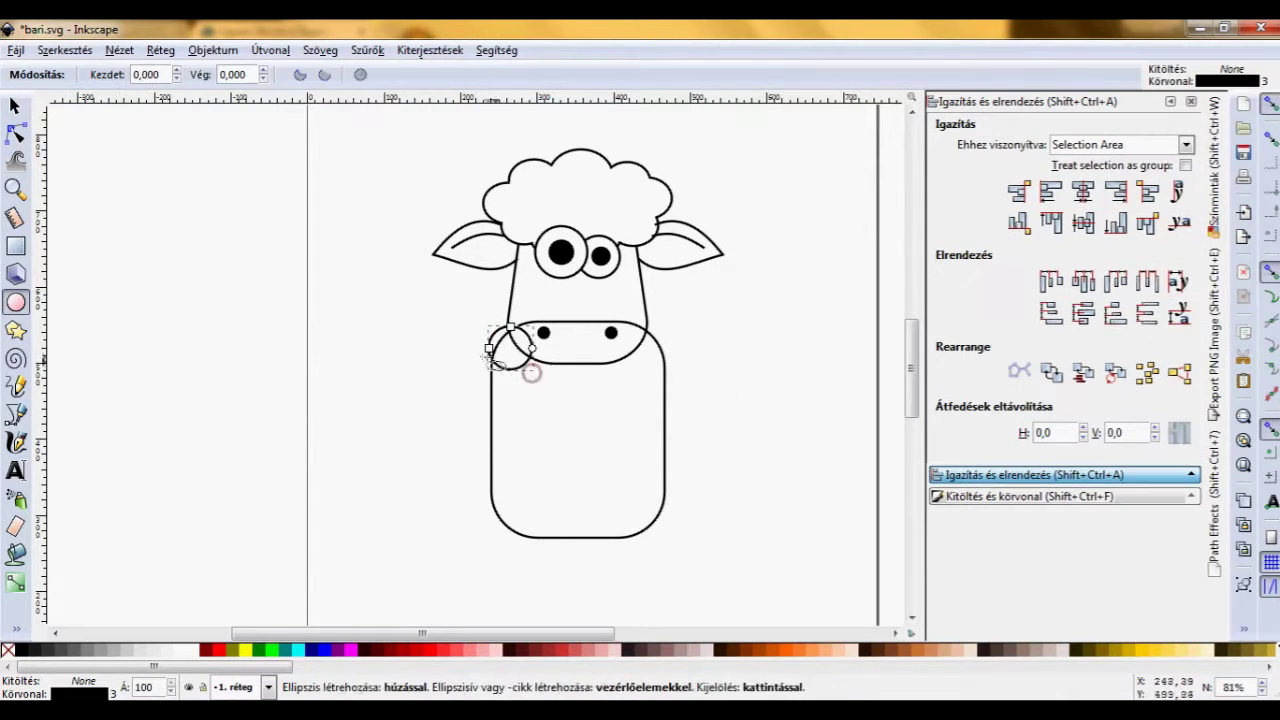
click(14, 190)
click(589, 438)
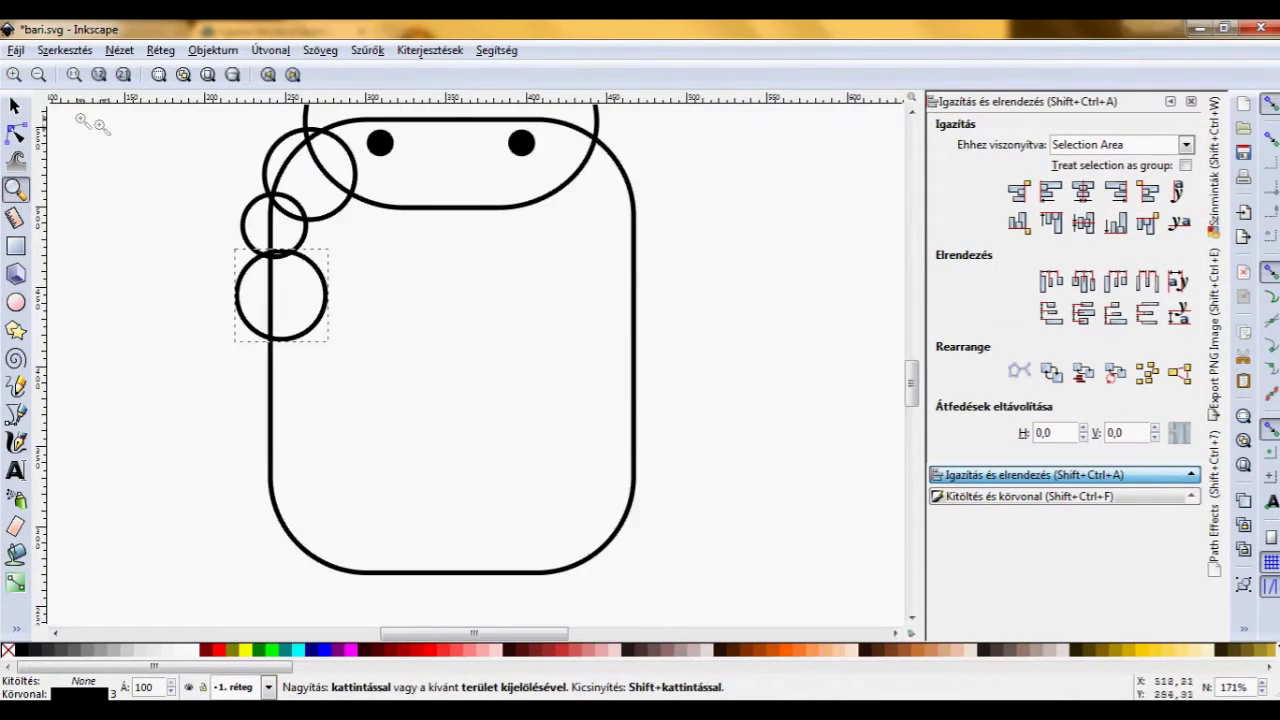
key(e)
drag(233, 418, 325, 510)
drag(256, 476, 345, 565)
drag(562, 122, 650, 210)
drag(597, 178, 680, 262)
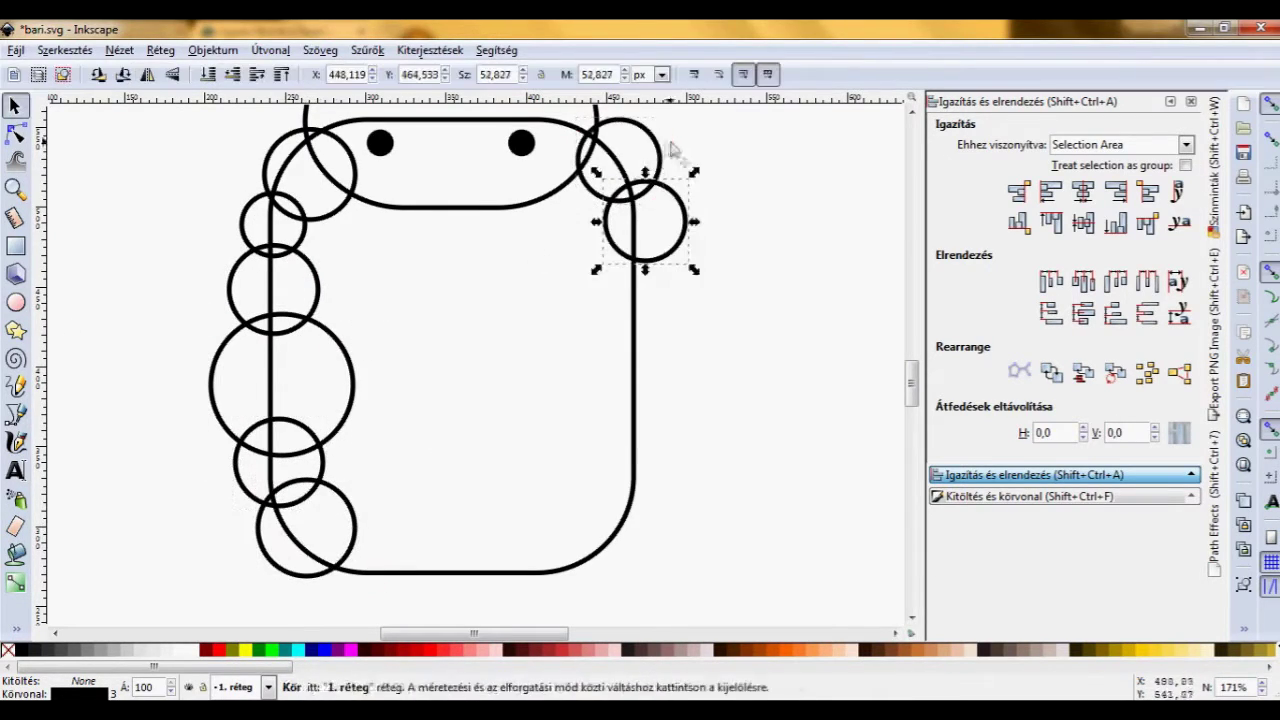
Add more wool circles down the right side and along the bottom edge.
drag(583, 250, 703, 370)
drag(586, 346, 686, 446)
drag(548, 420, 698, 492)
drag(313, 520, 403, 608)
drag(388, 480, 530, 622)
drag(518, 503, 614, 599)
key(Delete)
key(n)
click(310, 130)
key(ctrl+a)
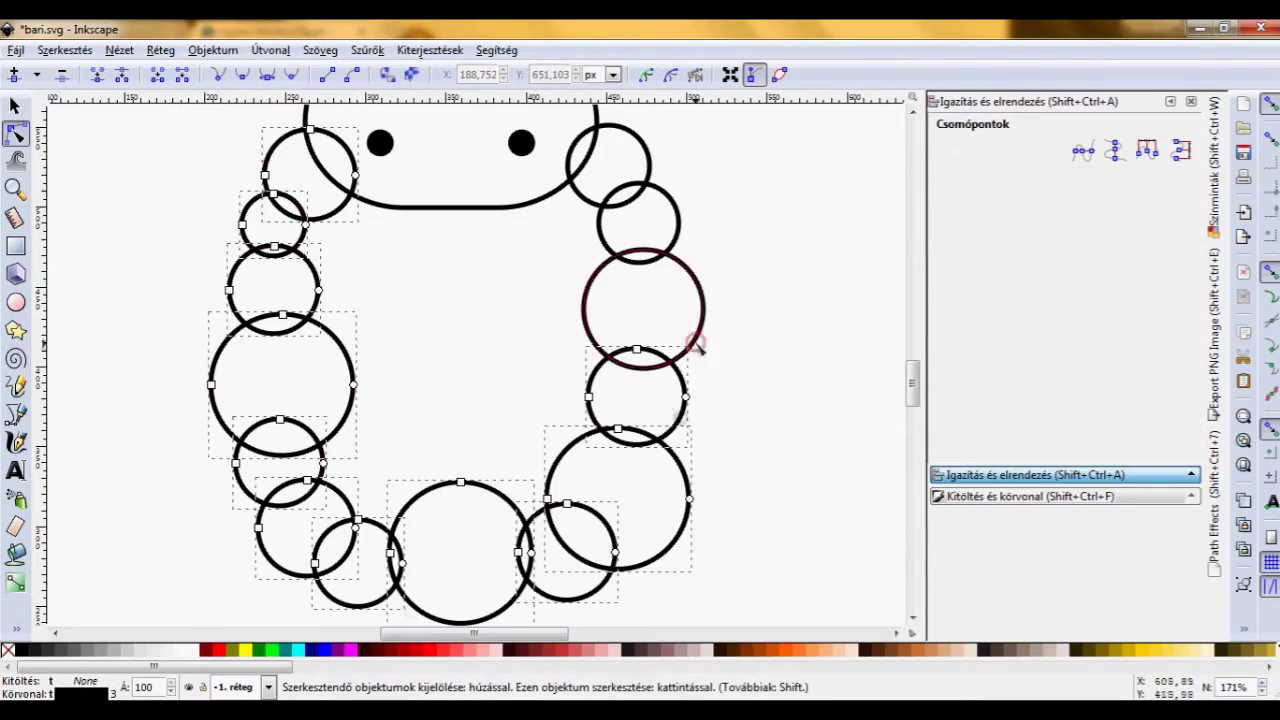
Zoom in closely on the top-left circles of the sheep's body.
key(shift+ctrl+a)
click(245, 360)
click(596, 490)
click(15, 188)
With the Node tool, select the body circles one by one along the outline.
key(n)
click(198, 455)
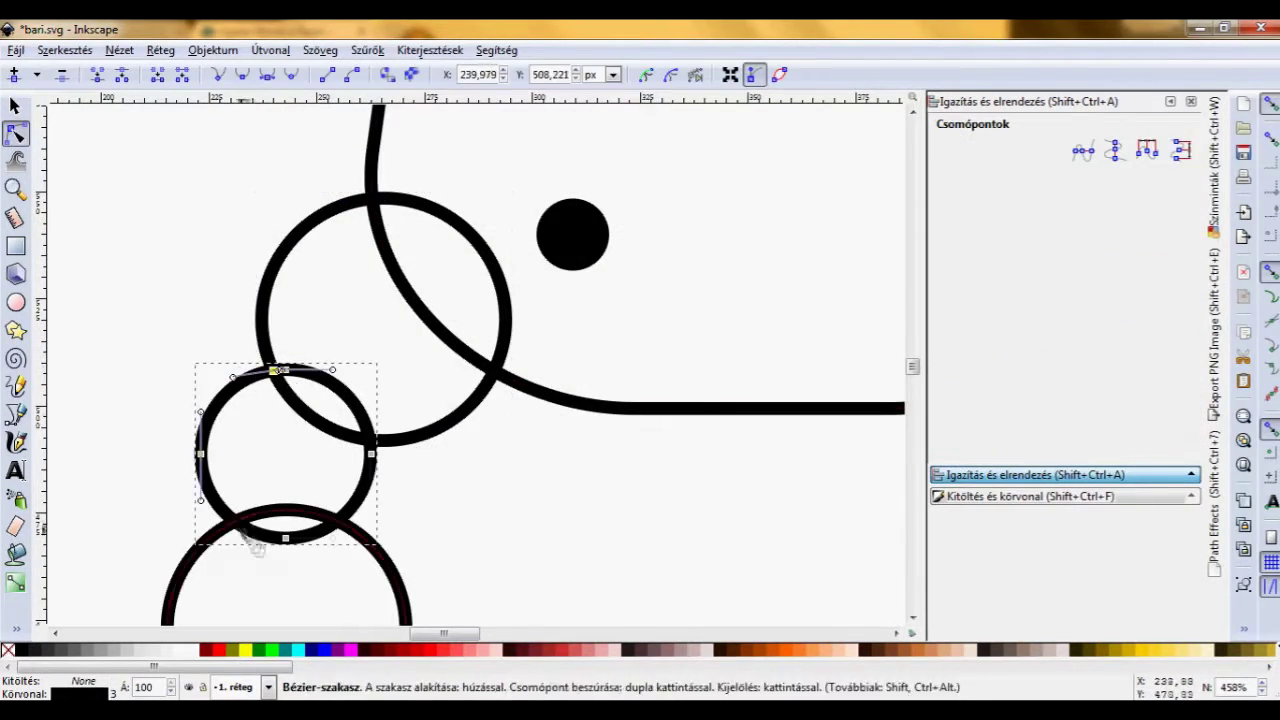
scroll(300, 400, down, 3)
click(186, 490)
scroll(266, 500, down, 3)
click(405, 505)
scroll(420, 500, right, 5)
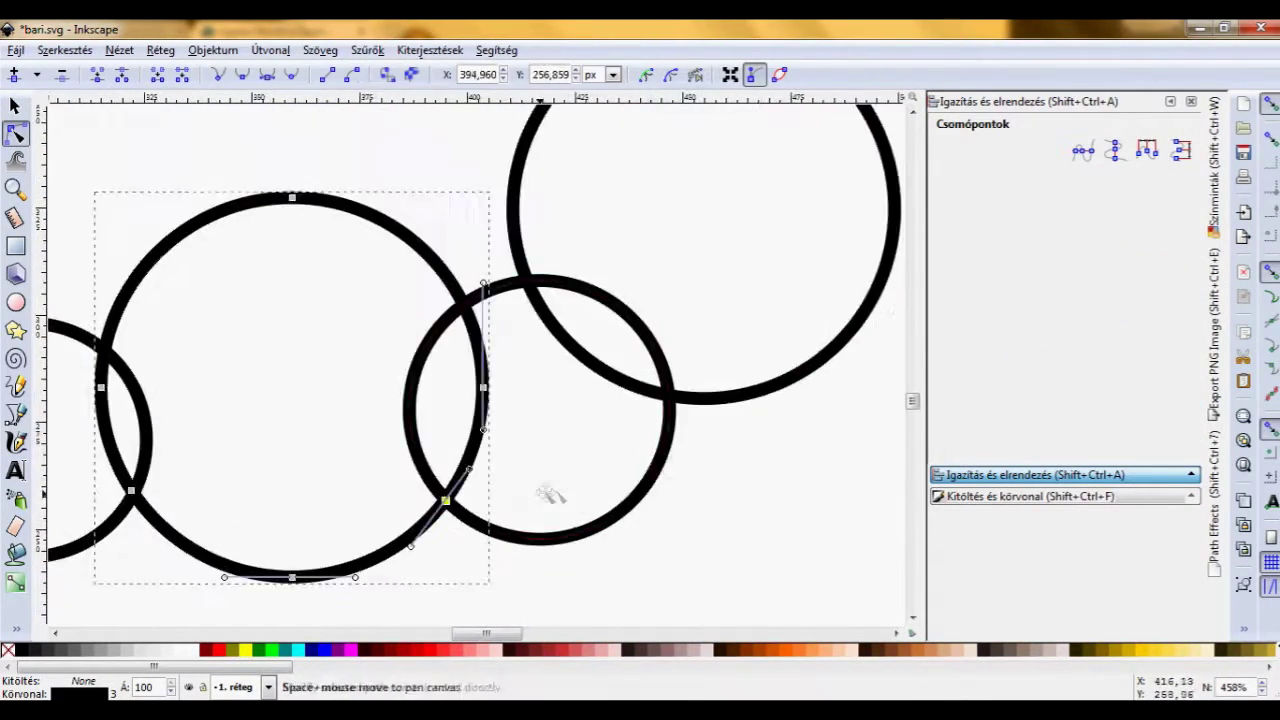
click(557, 377)
scroll(557, 377, up, 3)
click(583, 195)
scroll(583, 195, up, 3)
Select the lens-shaped overlap path and two of its nodes.
click(571, 300)
click(623, 514)
scroll(623, 514, down, 3)
drag(650, 600, 476, 364)
Select all nodes of the left circle, then another wave segment of the outline.
click(420, 443)
scroll(477, 434, up, 2)
click(300, 420)
scroll(400, 400, left, 3)
click(203, 278)
scroll(200, 277, down, 3)
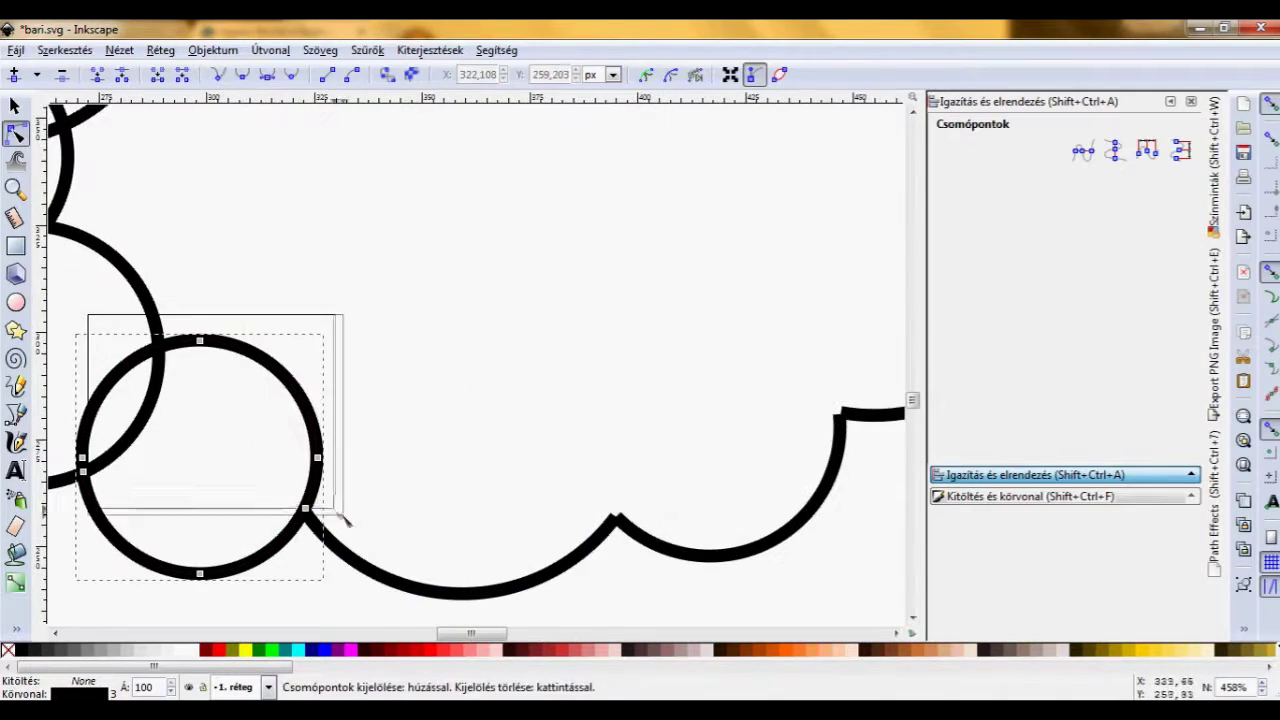
scroll(478, 243, up, 3)
drag(543, 143, 282, 455)
scroll(632, 377, up, 2)
scroll(500, 257, down, 2)
scroll(334, 348, down, 2)
scroll(537, 390, down, 3)
scroll(537, 390, down, 3)
scroll(409, 349, up, 3)
click(440, 447)
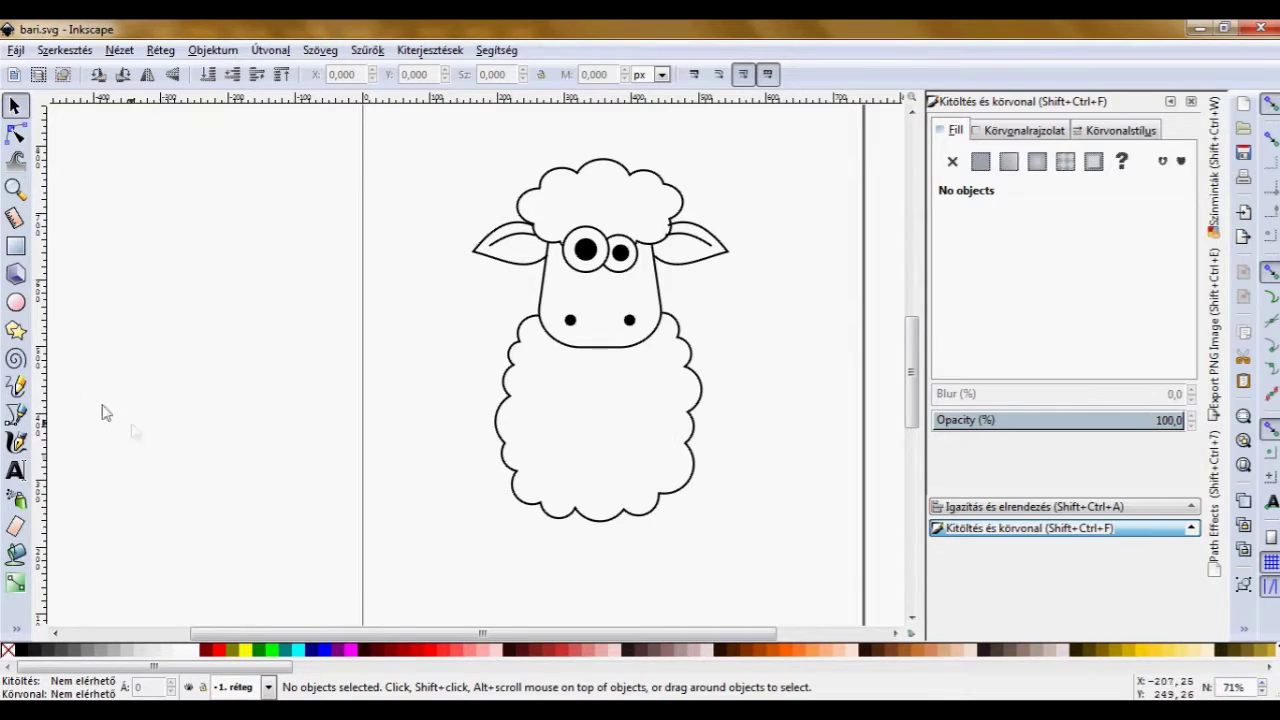
Draw a vertical leg line at the wool's bottom with a 3 px stroke.
click(17, 388)
drag(565, 424, 566, 516)
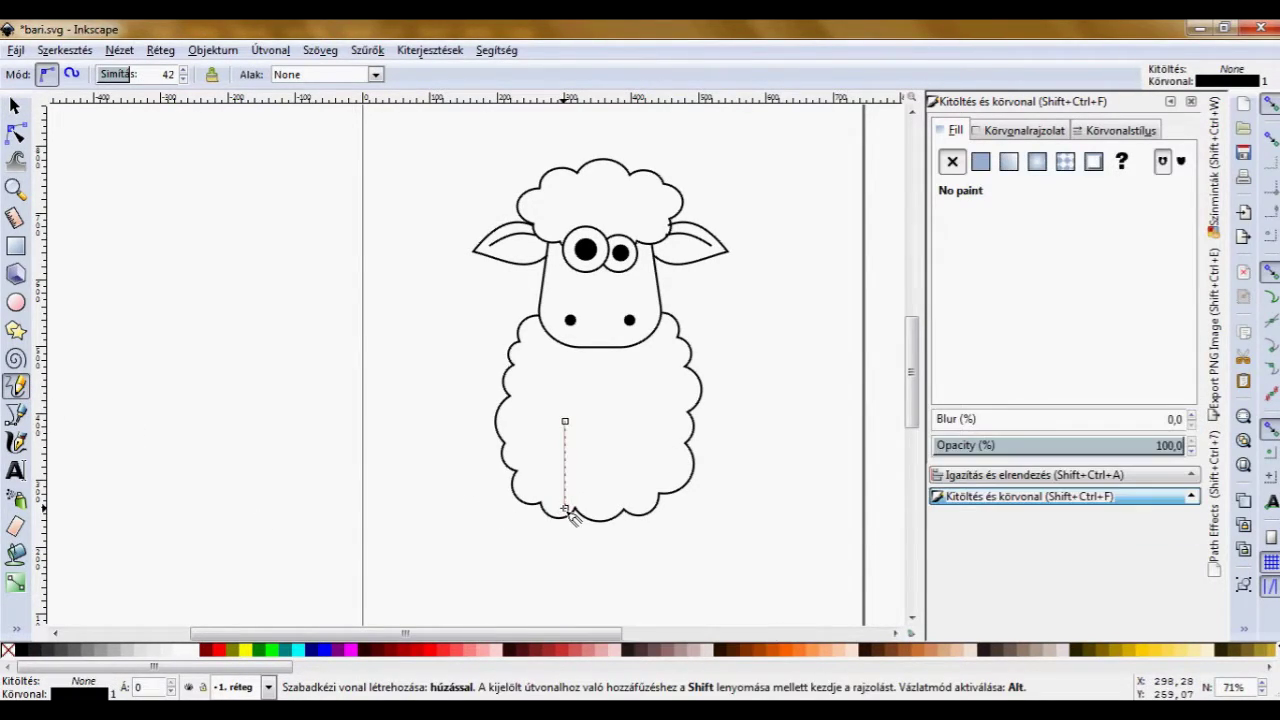
click(1100, 132)
text(3)
key(Return)
Nudge the leg line slightly left and duplicate it for the second leg.
click(17, 106)
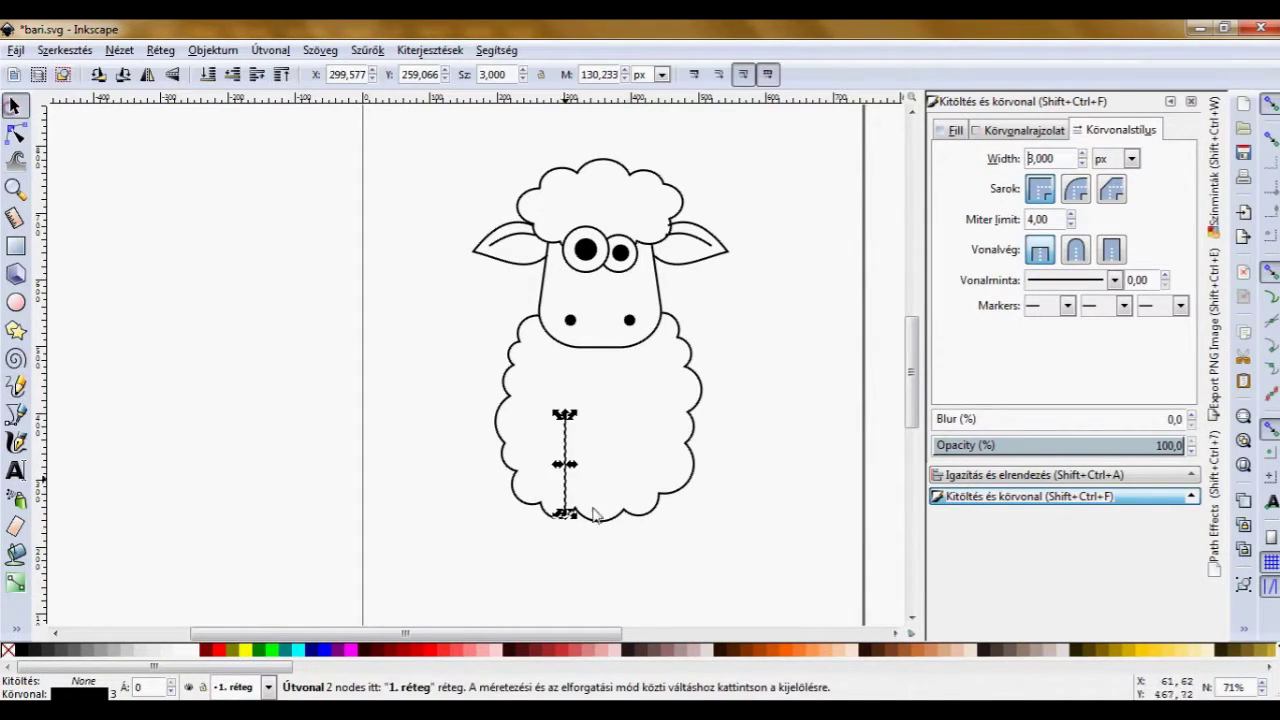
click(585, 487)
mouse_move(565, 478)
mouse_down()
mouse_move(587, 451)
mouse_move(566, 527)
mouse_up()
key(ctrl+d)
click(579, 544)
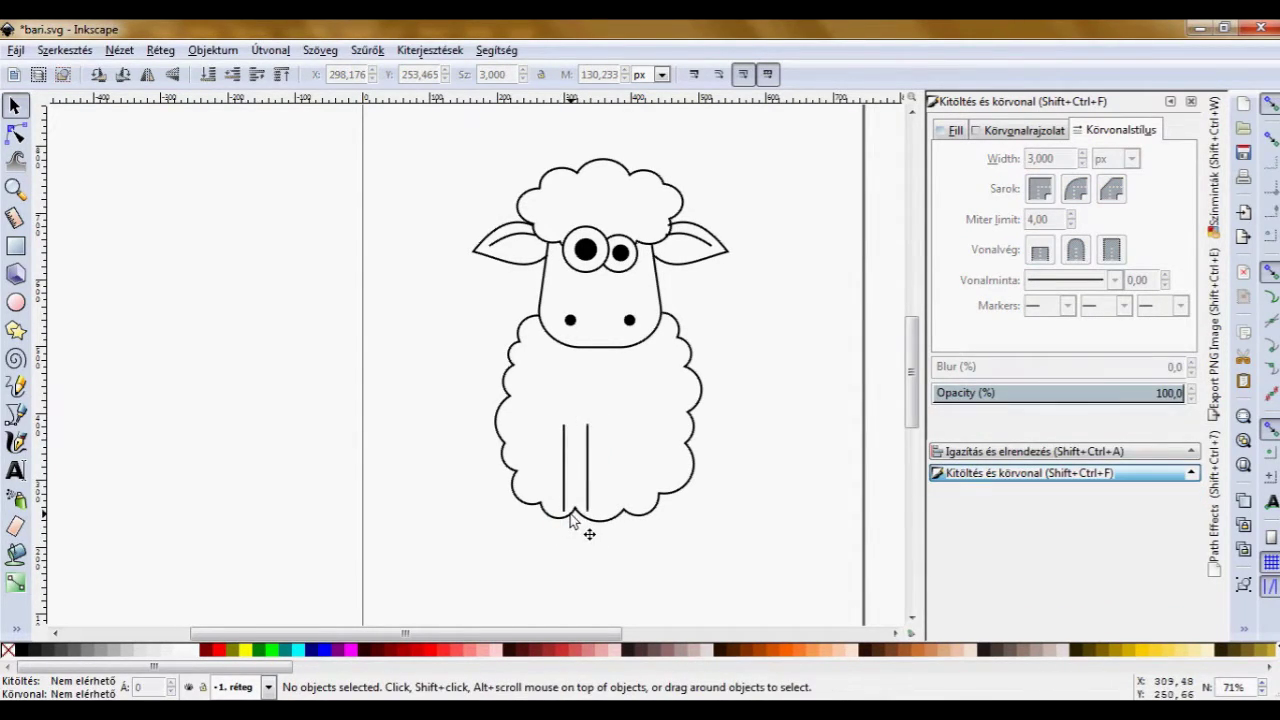
click(15, 304)
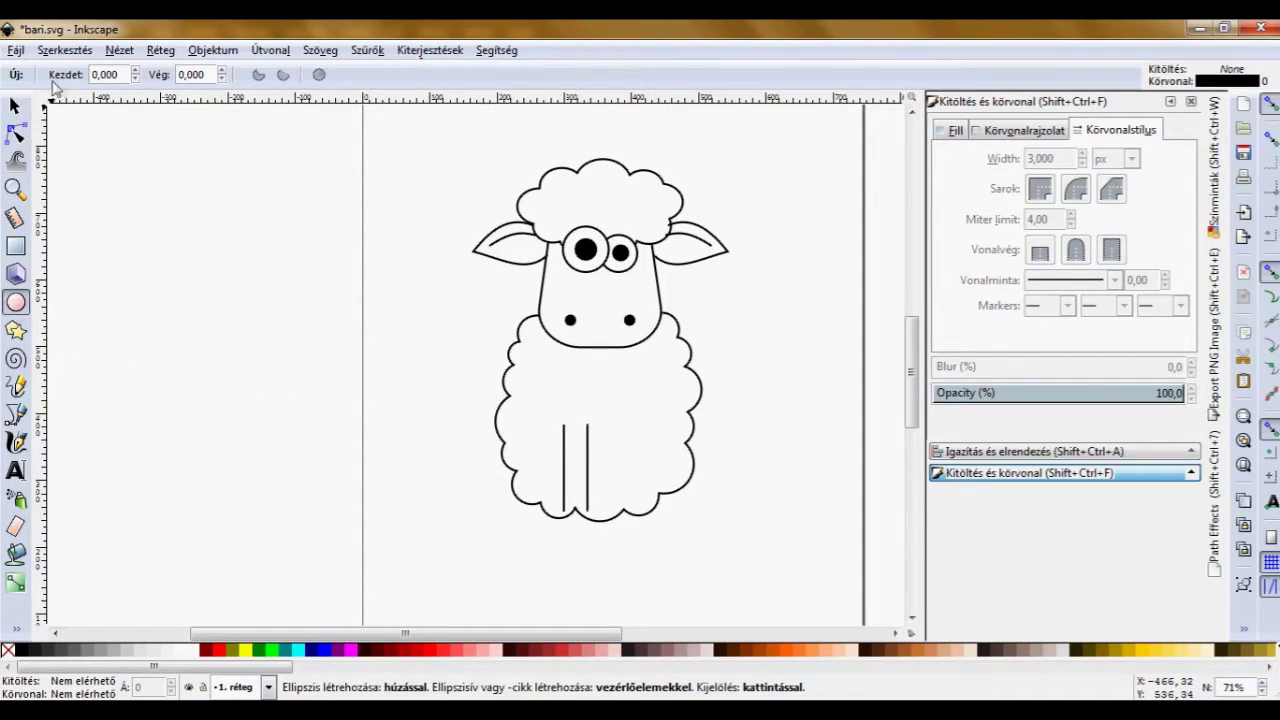
Draw a small half-ellipse with Start 180 below the left leg.
text(180)
drag(553, 533, 580, 557)
click(1082, 134)
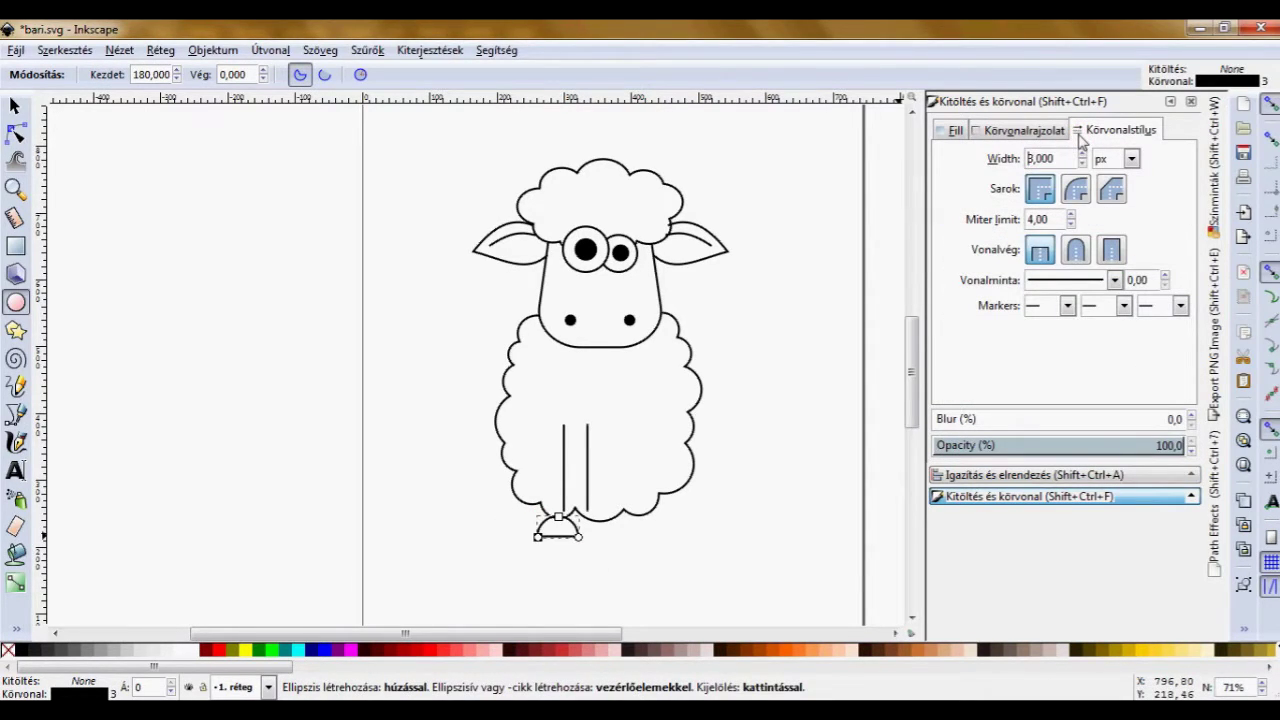
key(z)
drag(503, 414, 615, 542)
Align the right leg line to the half-ellipse's right edge.
click(14, 104)
click(584, 378)
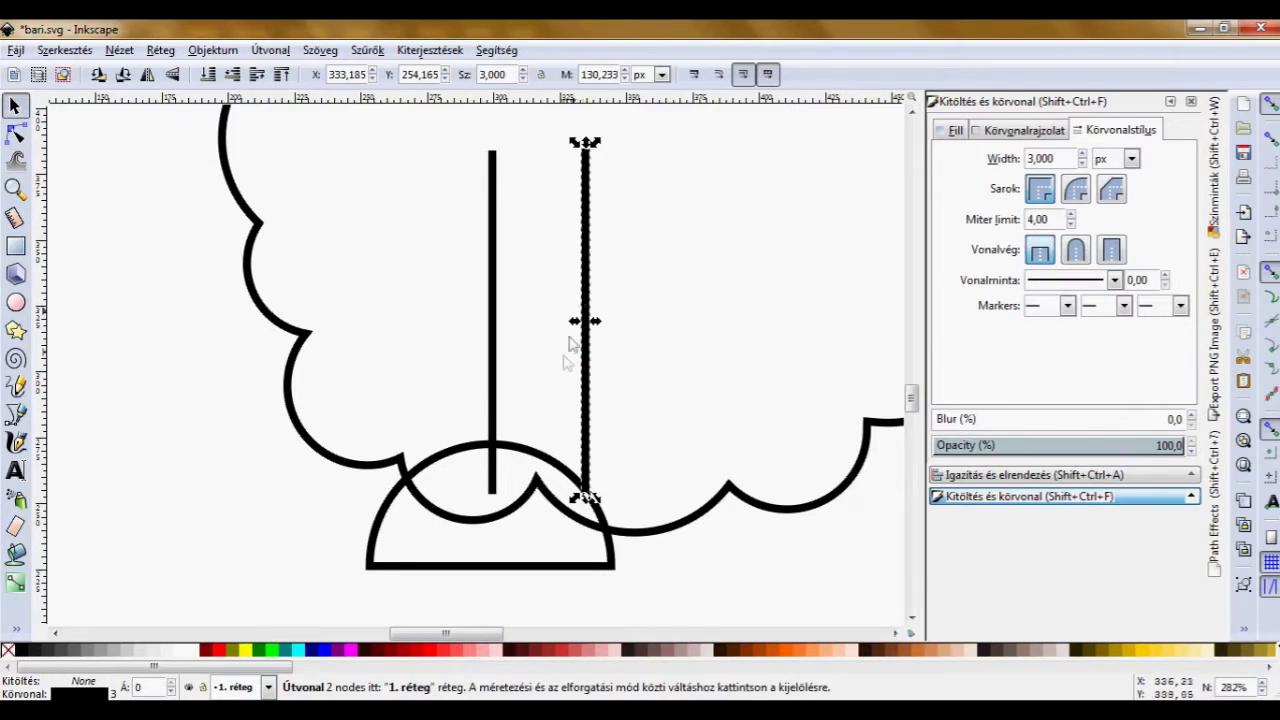
shift+click(387, 498)
click(1066, 475)
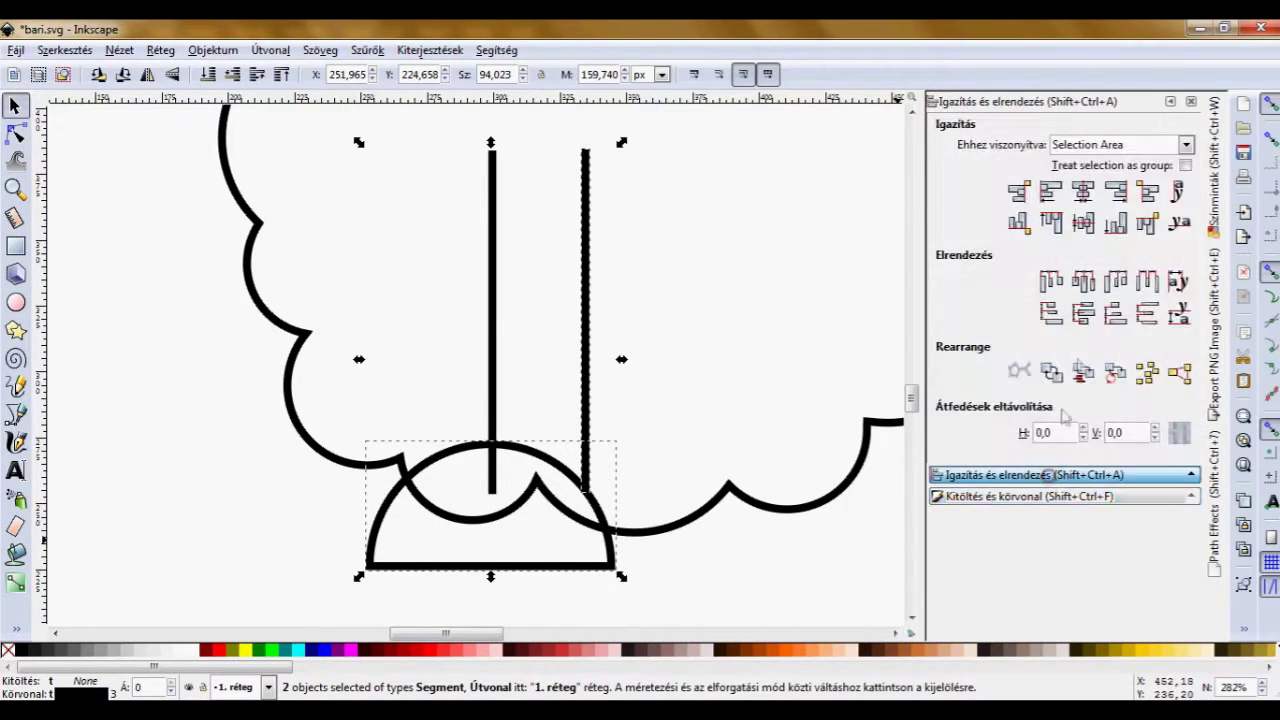
click(1125, 193)
click(672, 343)
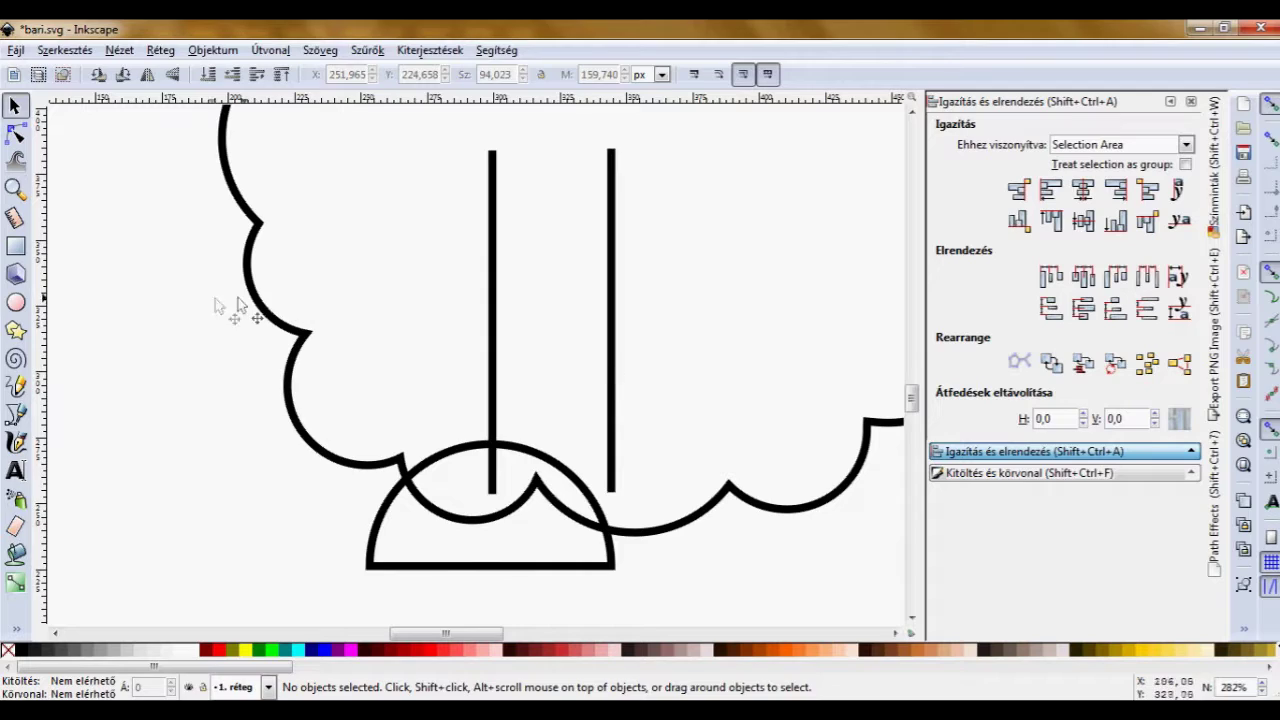
Shorten both leg lines so their bottom ends meet the arc.
click(15, 133)
click(609, 360)
mouse_move(583, 514)
mouse_down()
mouse_move(646, 457)
mouse_move(612, 496)
mouse_up()
click(491, 486)
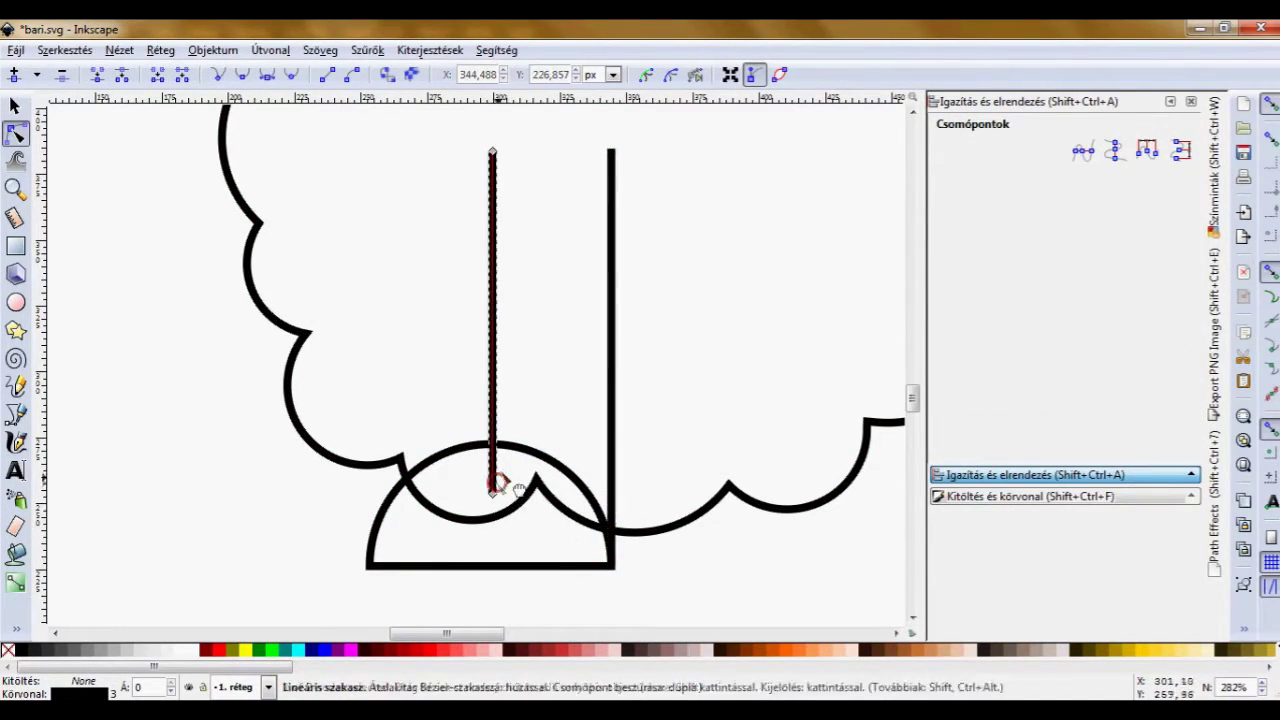
drag(492, 493, 493, 471)
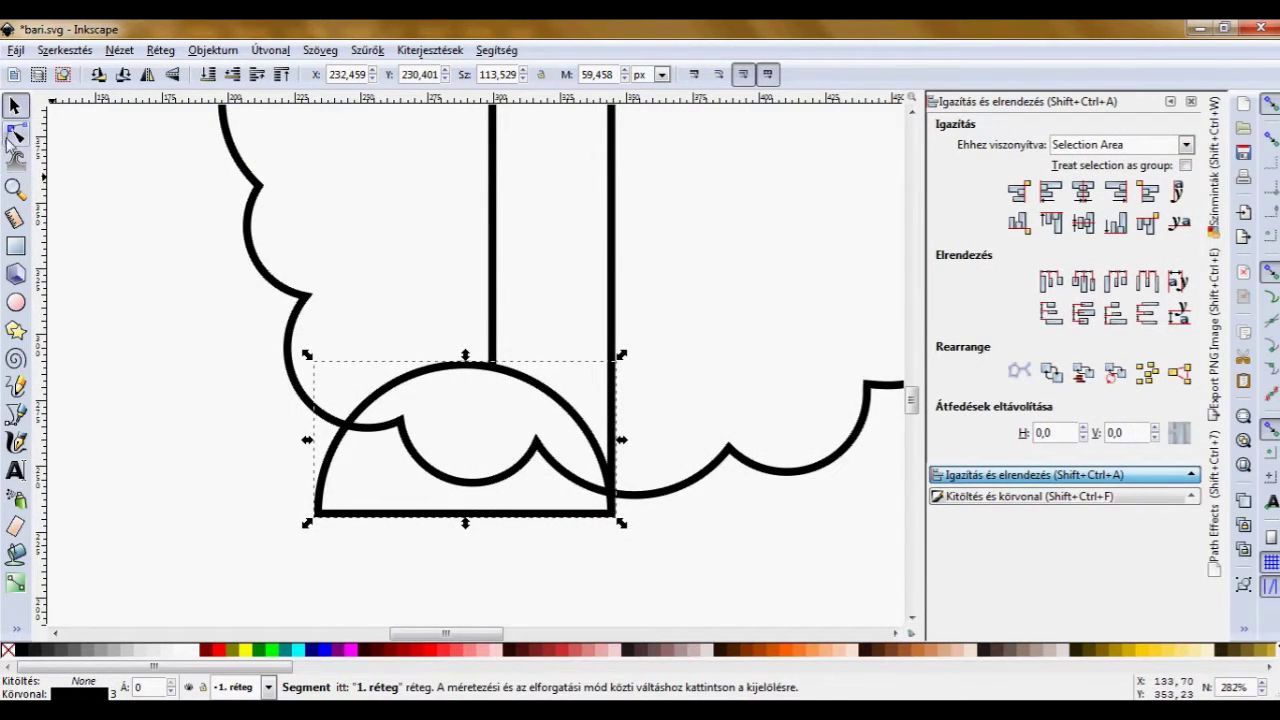
Insert a node at the hoof arc's top and delete the segment to its bottom-right node.
click(16, 135)
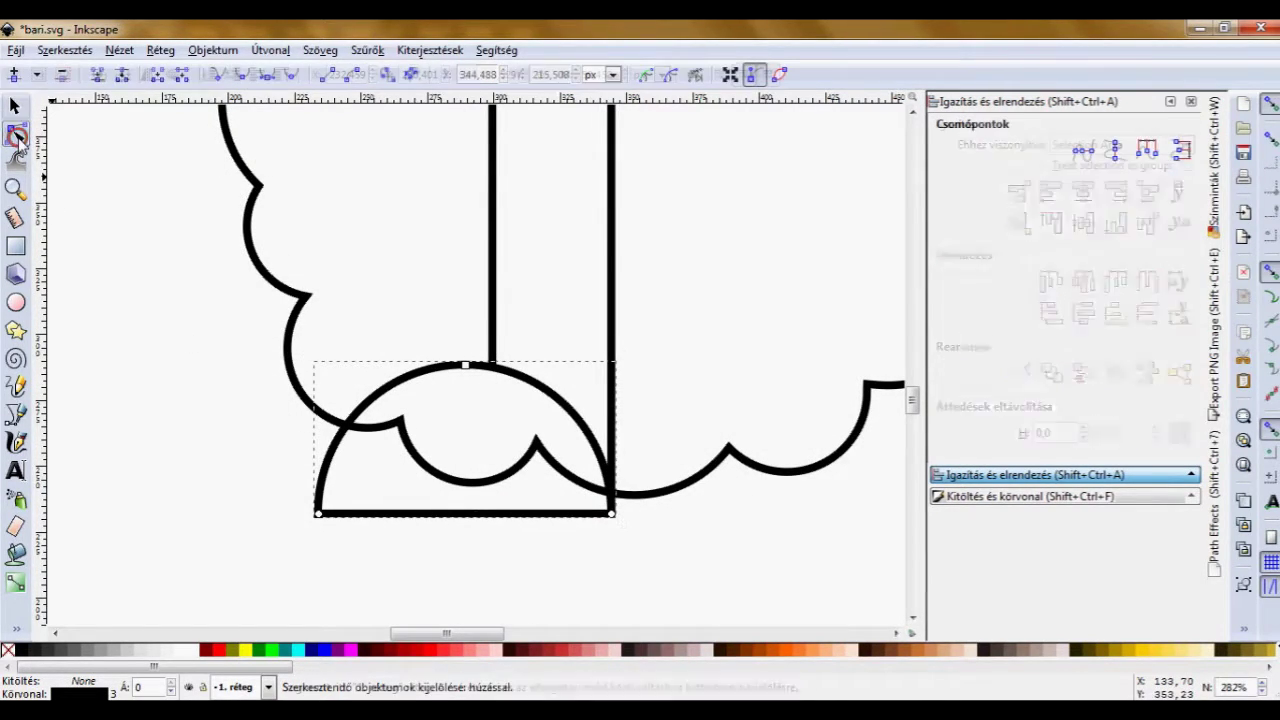
click(390, 78)
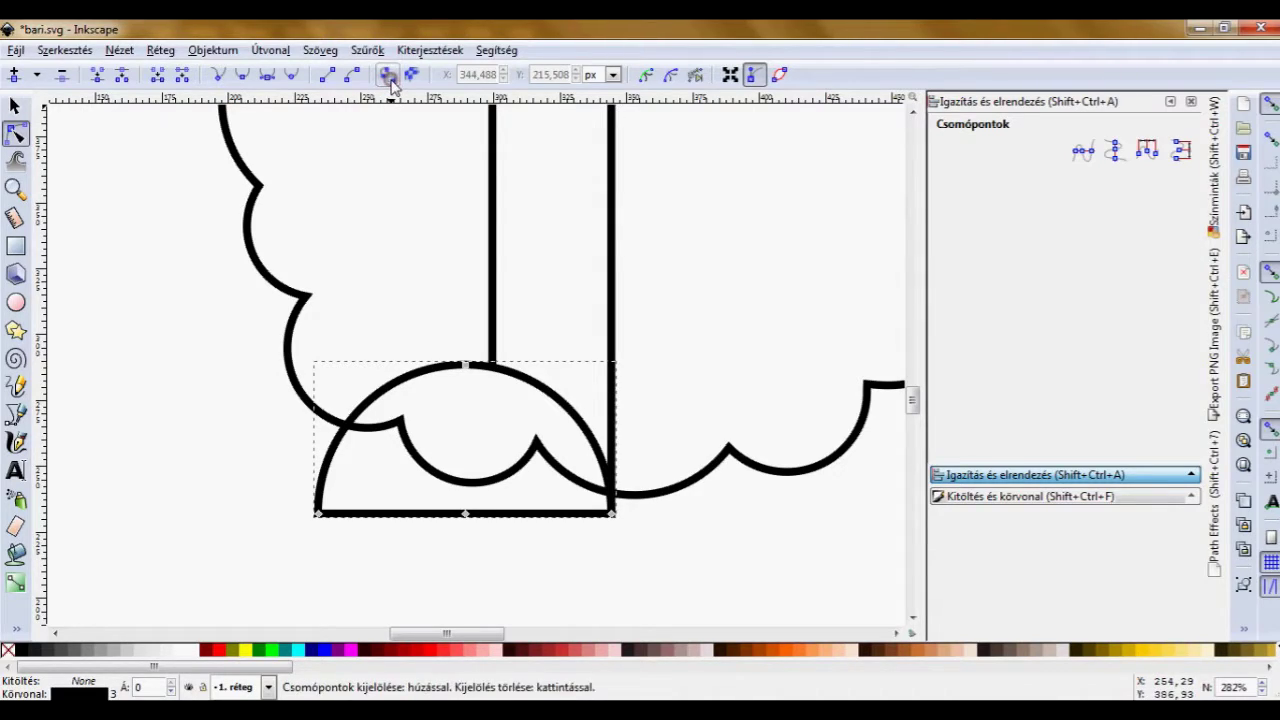
double_click(493, 368)
click(490, 366)
drag(482, 338, 646, 540)
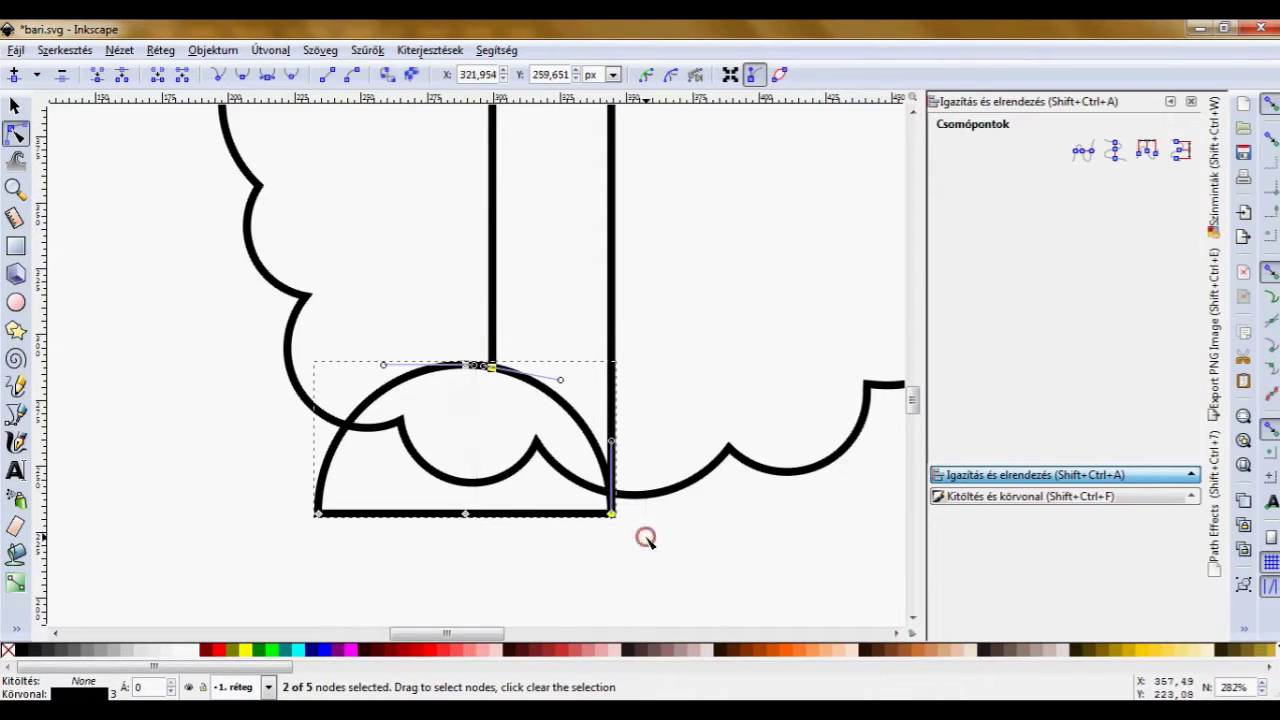
click(183, 80)
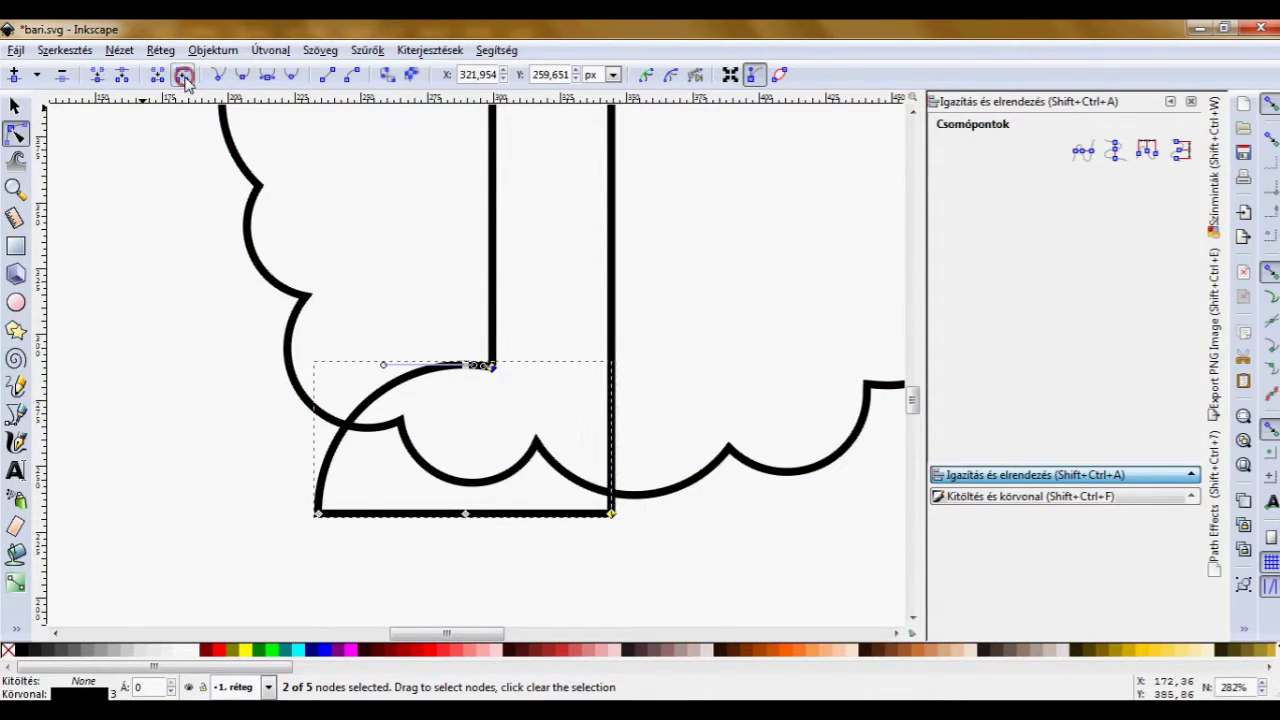
click(477, 563)
click(477, 563)
Join the arc's end node to the leg line's bottom end.
click(590, 517)
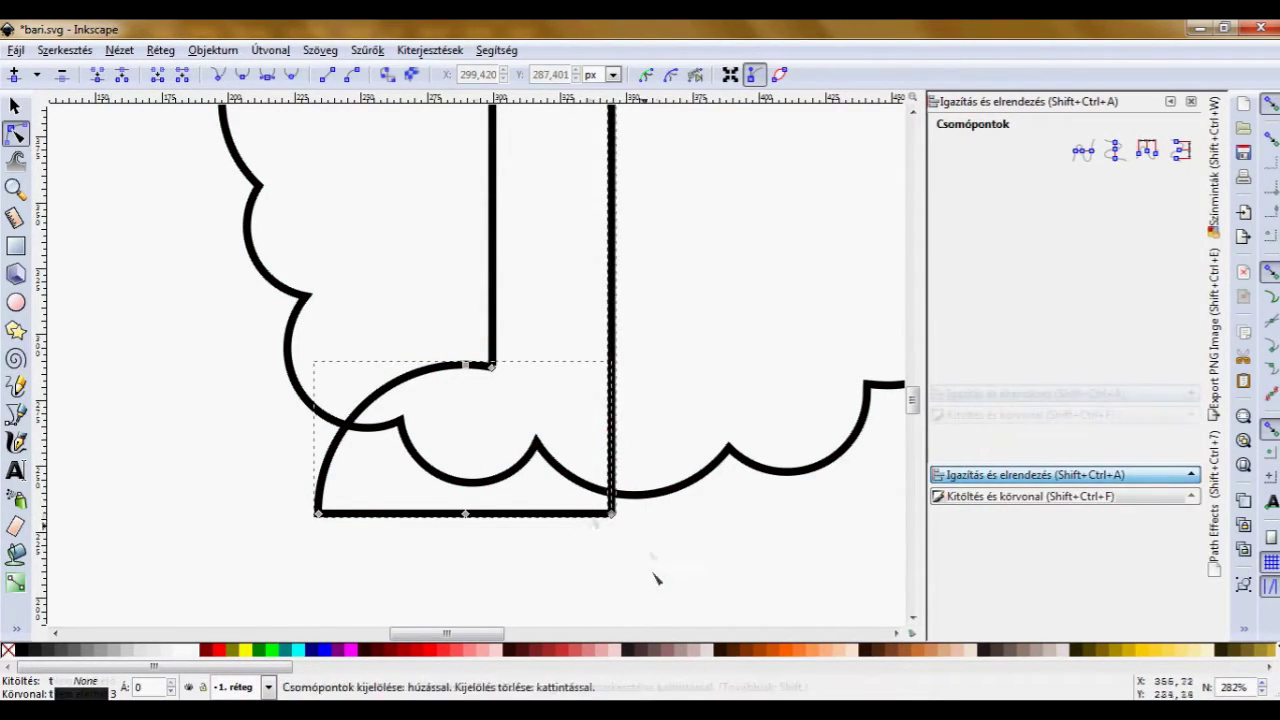
drag(626, 537, 652, 575)
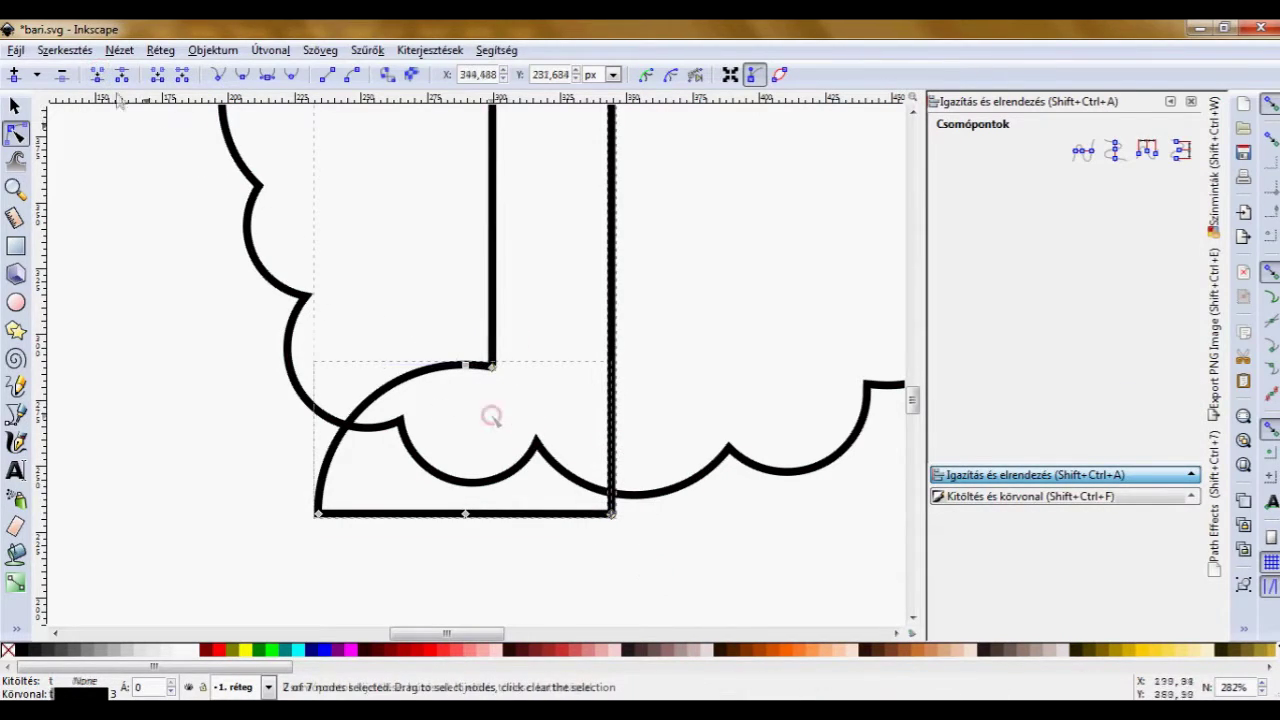
drag(484, 378, 516, 339)
click(97, 74)
click(500, 423)
click(497, 421)
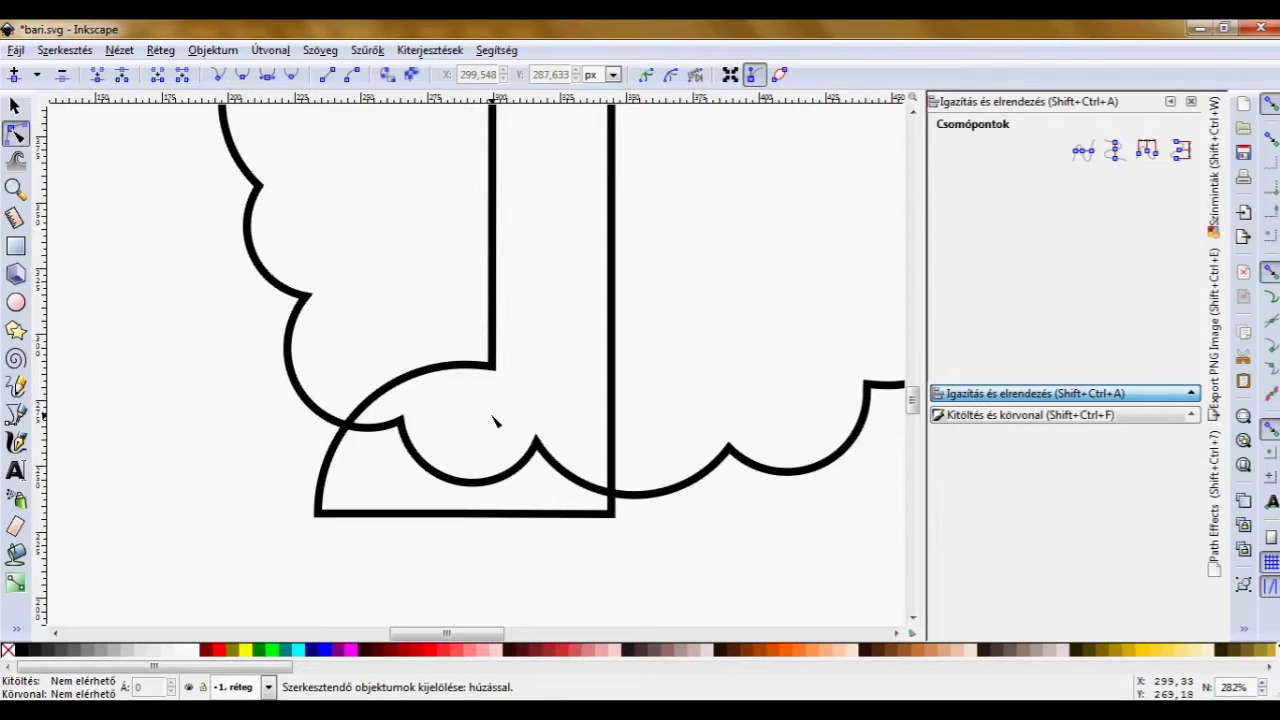
Nudge the joined path's top arc node up slightly.
click(443, 366)
click(491, 372)
drag(491, 366, 492, 374)
click(451, 400)
Draw a curved 3 px stroke across the hoof's left part.
click(16, 387)
drag(352, 514, 364, 483)
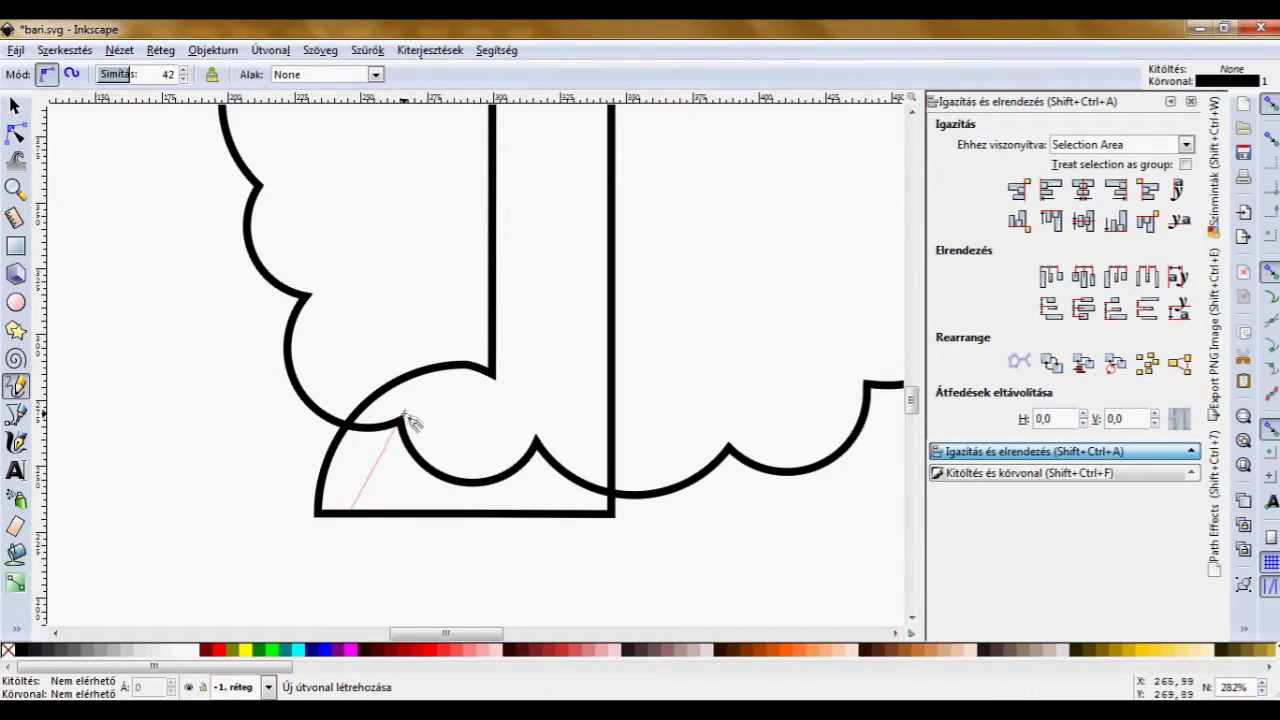
drag(404, 415, 407, 412)
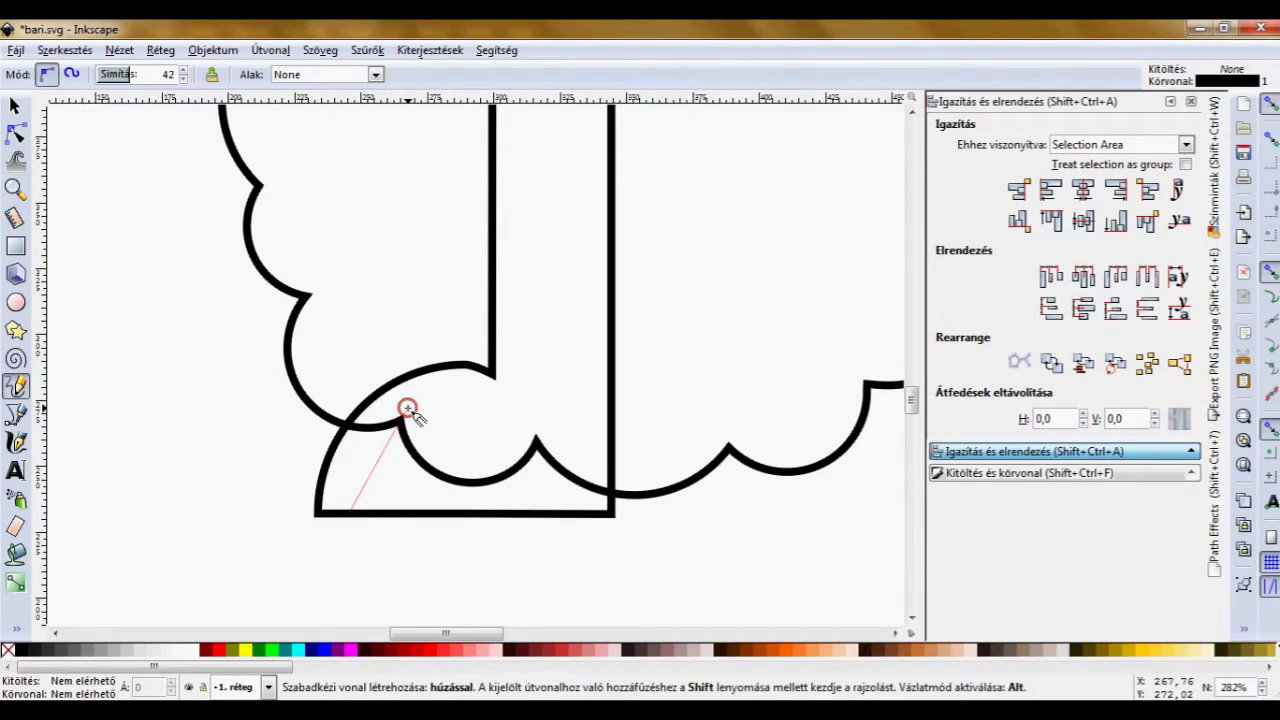
click(973, 497)
text(3)
key(Return)
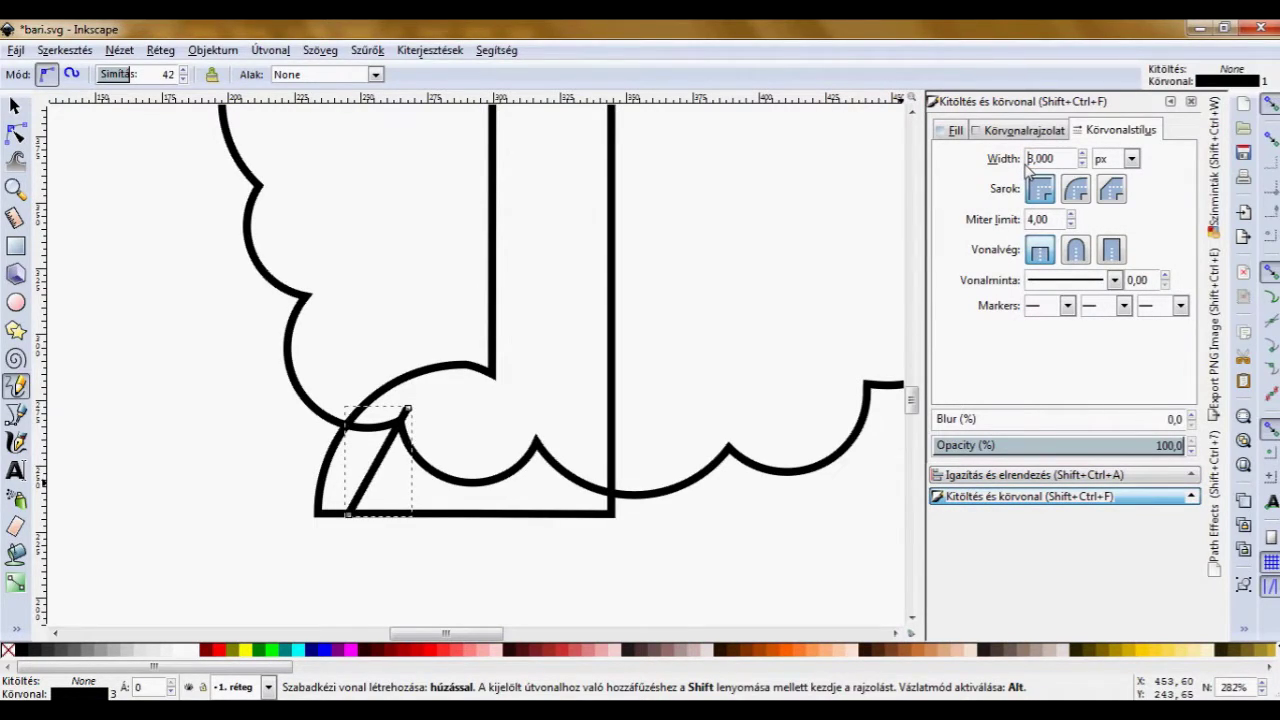
click(16, 133)
drag(394, 457, 350, 471)
click(348, 516)
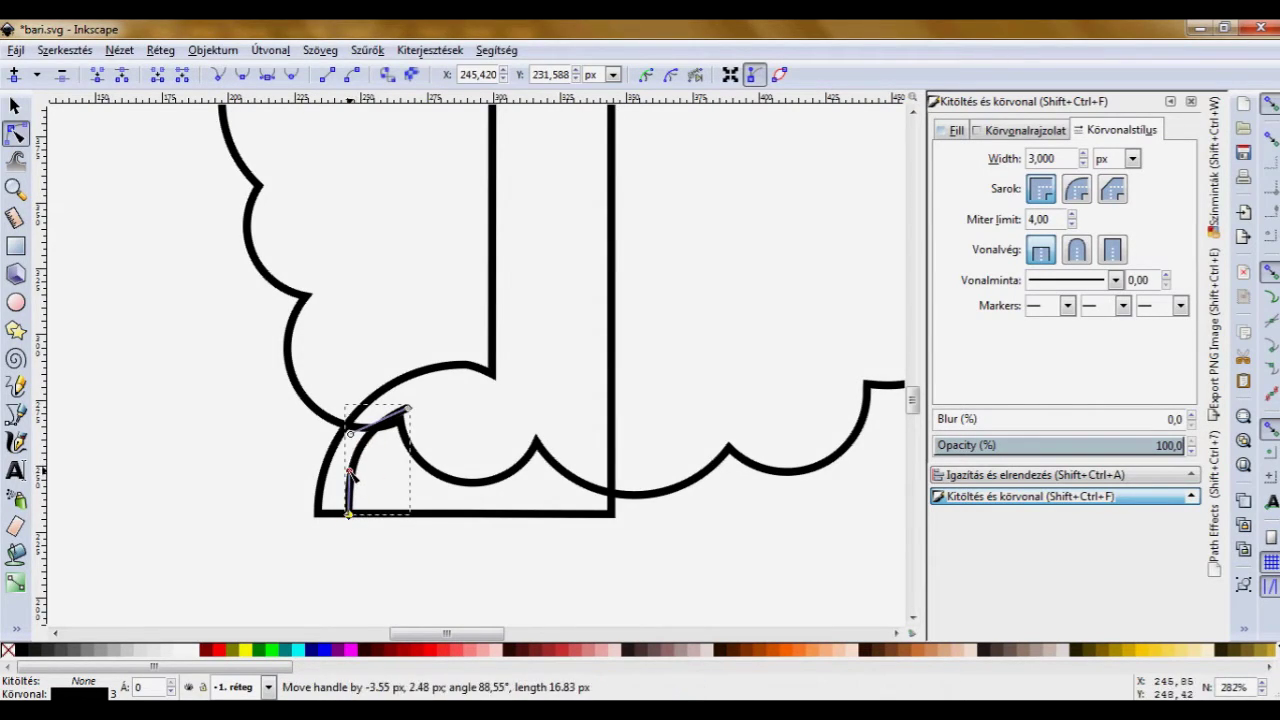
drag(366, 424, 373, 427)
Raise the hoof's bottom-left corner and move the outer arc's end onto it.
click(386, 515)
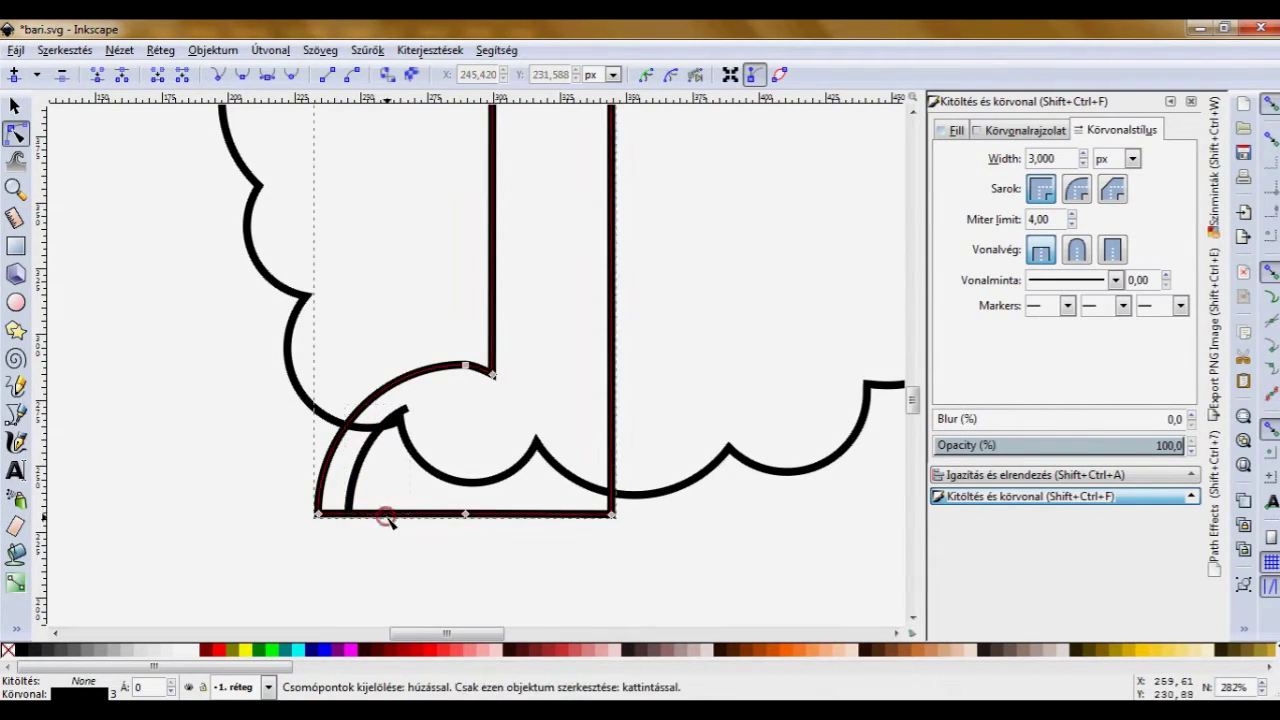
click(318, 516)
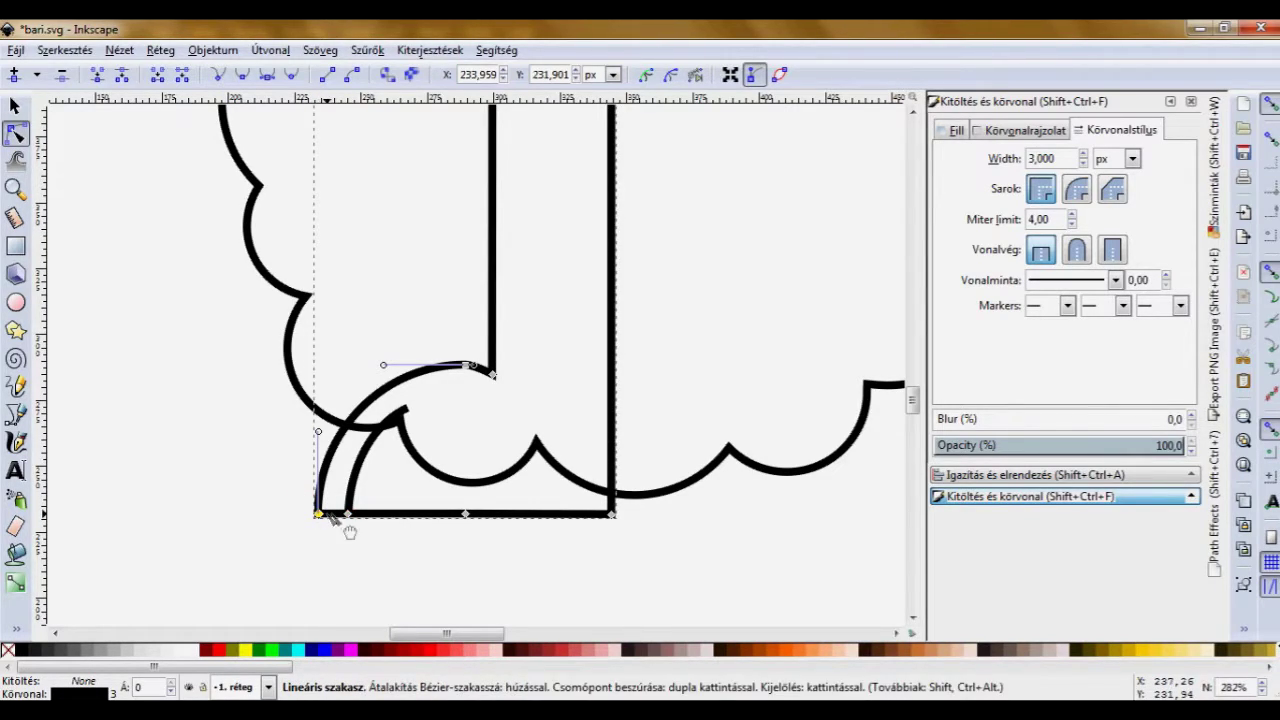
drag(316, 515, 317, 503)
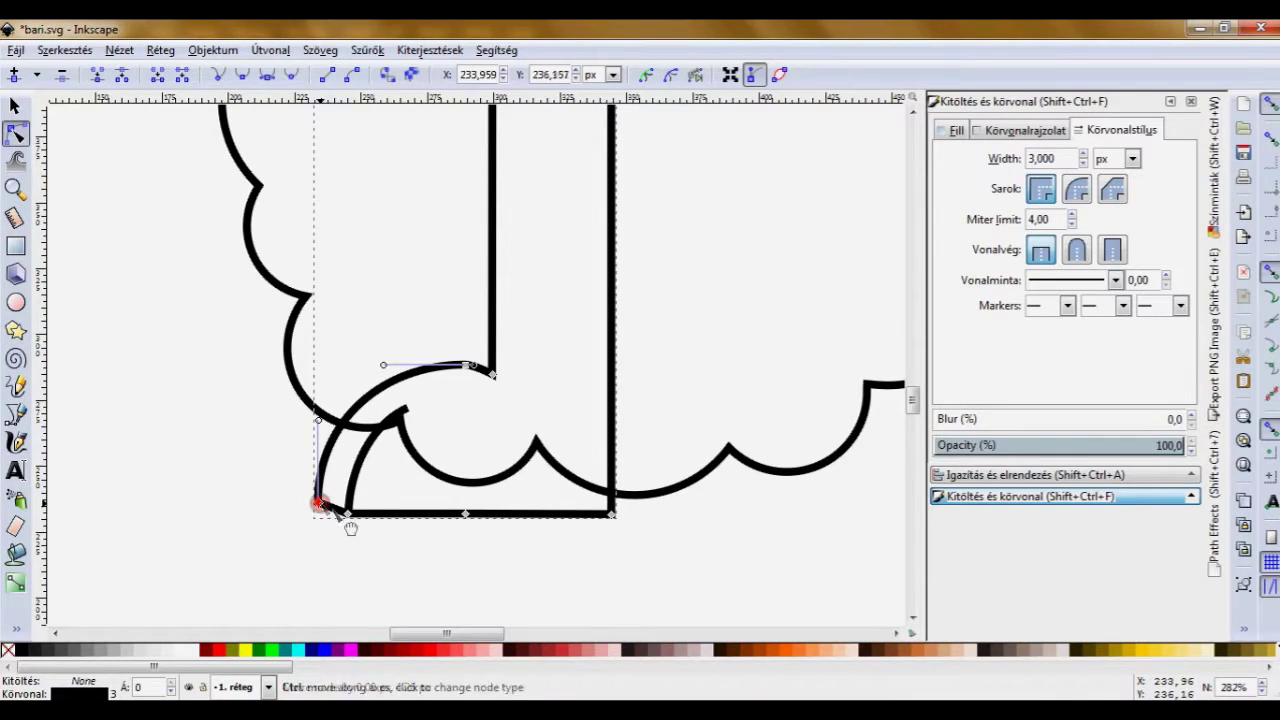
click(330, 508)
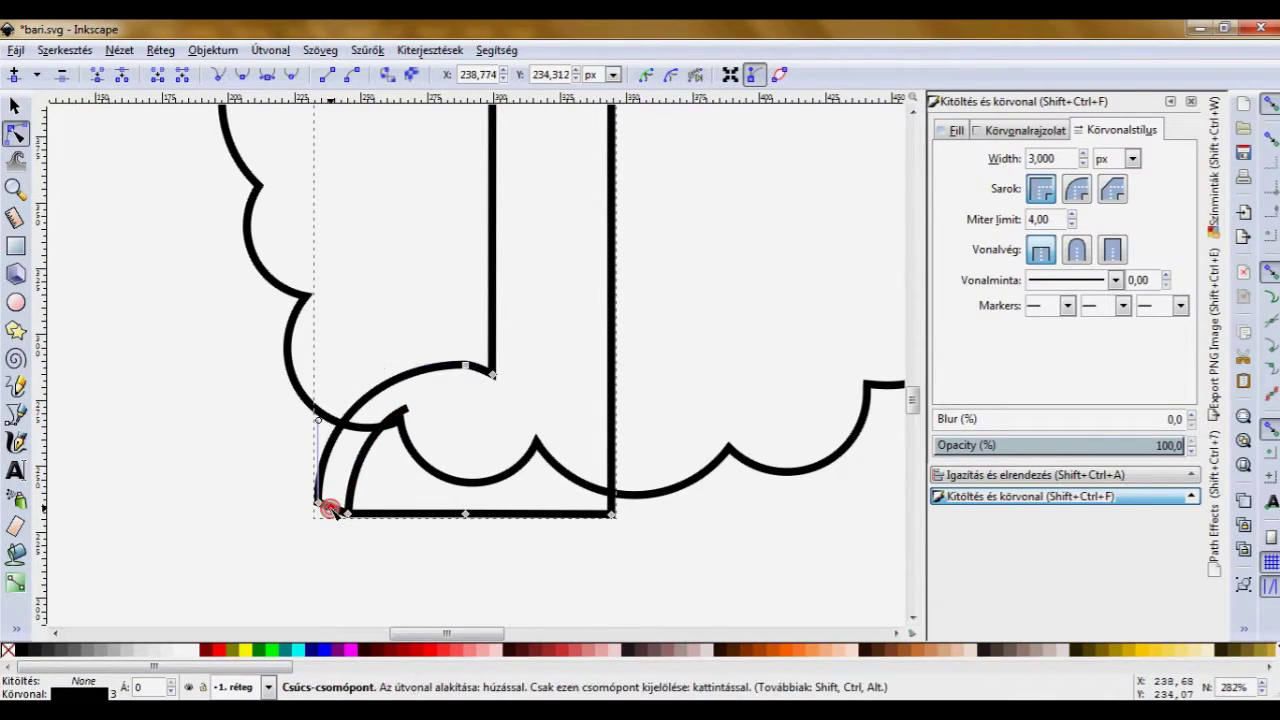
drag(330, 508, 348, 507)
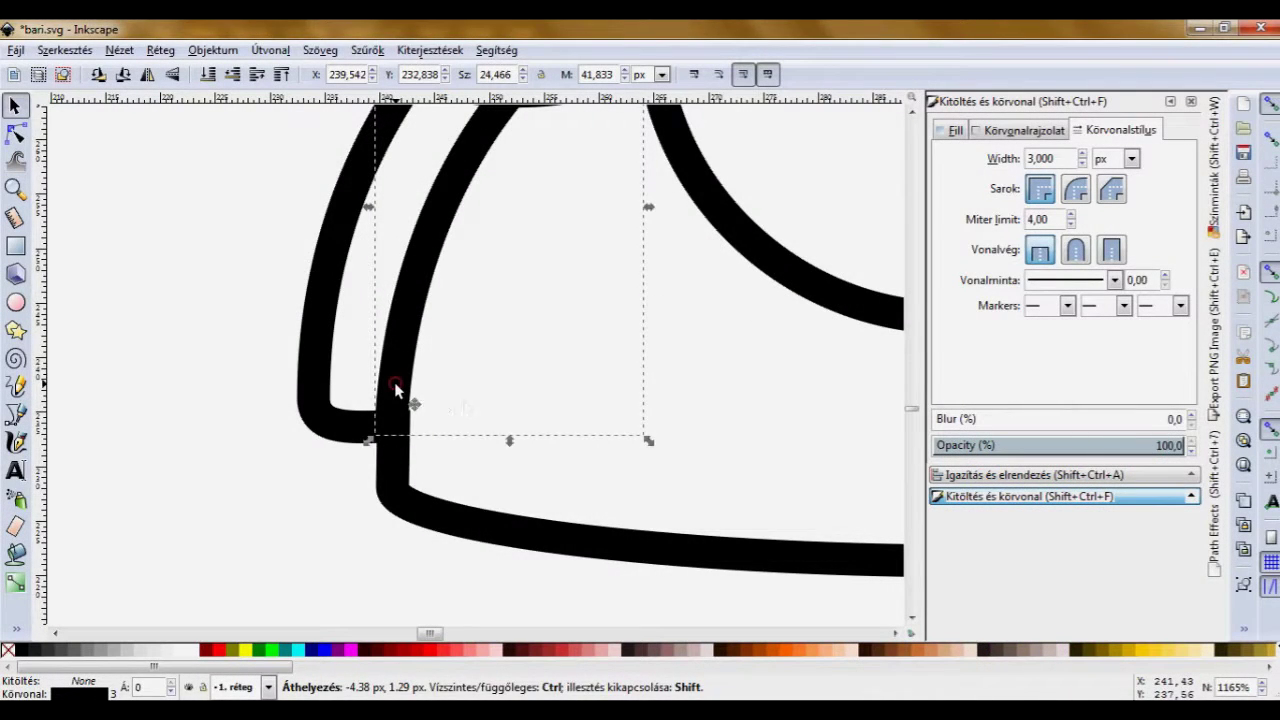
Rubber-band select the corner node of the hoof outline.
click(463, 400)
click(15, 133)
click(390, 470)
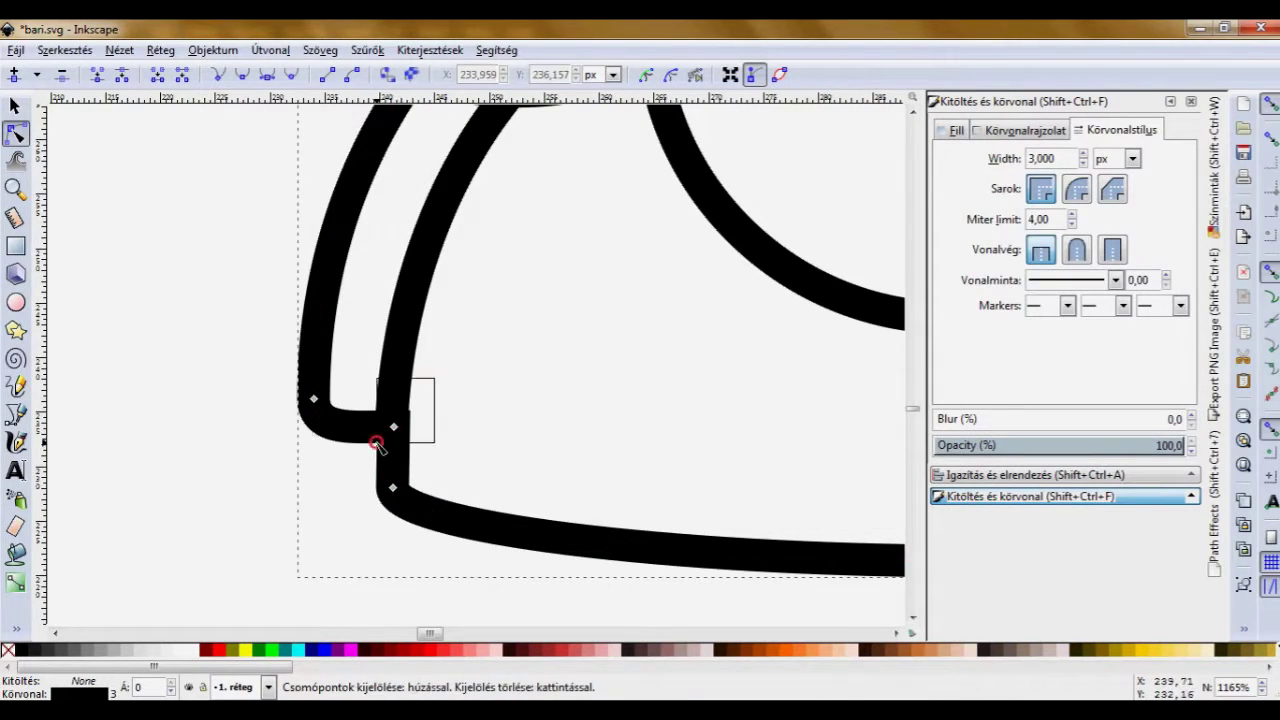
drag(434, 378, 376, 443)
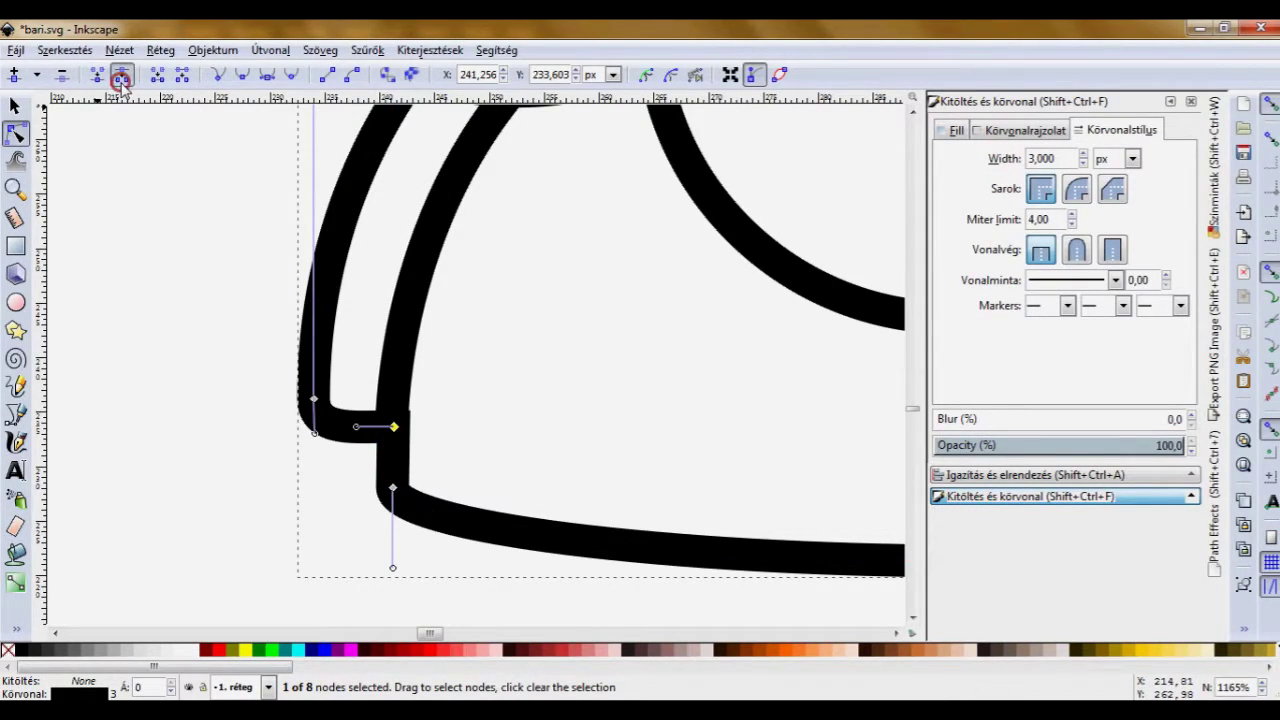
Break the corner into two nodes, pull the ends apart and reshape the curve.
double_click(391, 429)
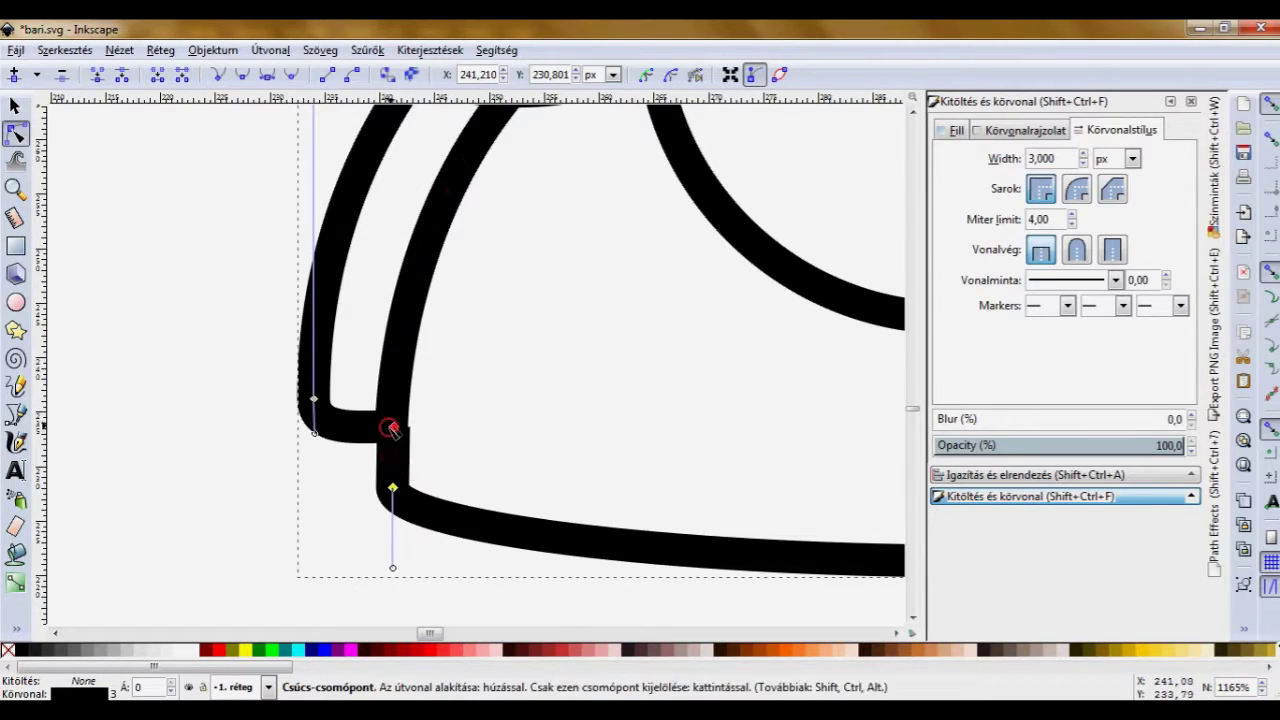
drag(391, 429, 393, 450)
key(ctrl+z)
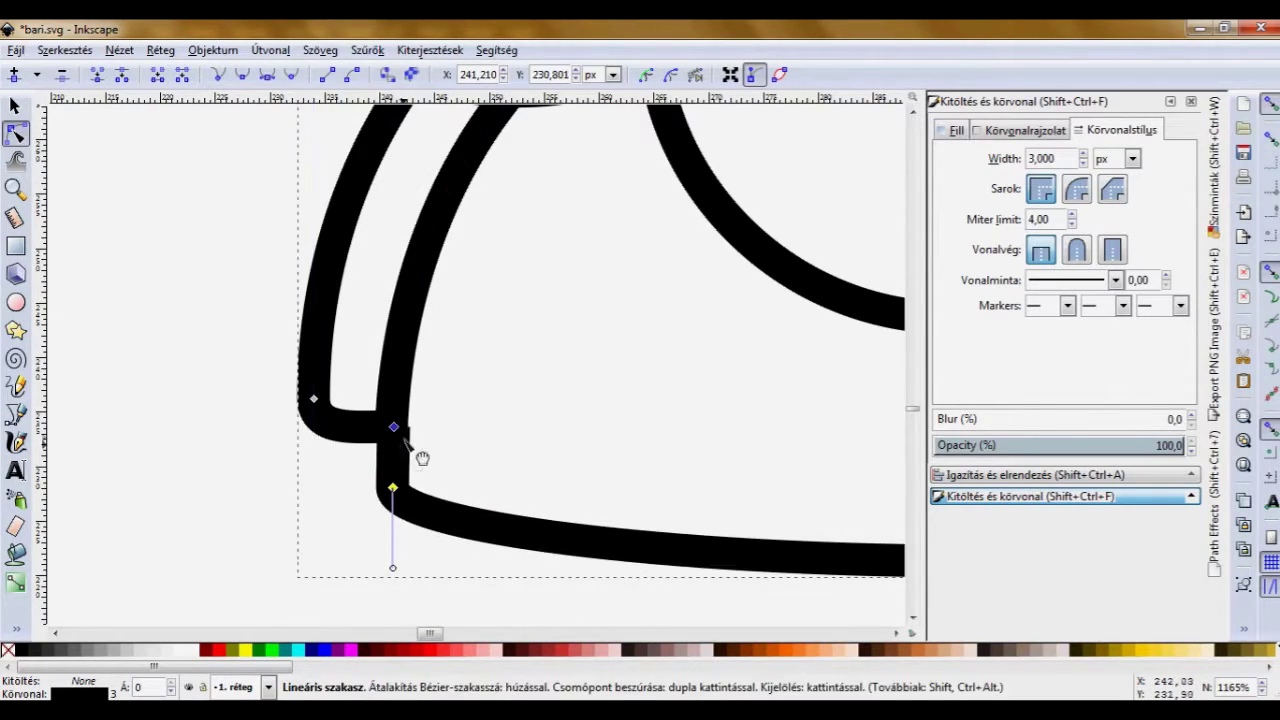
mouse_move(395, 430)
mouse_down()
mouse_move(397, 450)
mouse_move(393, 430)
mouse_move(428, 417)
mouse_up()
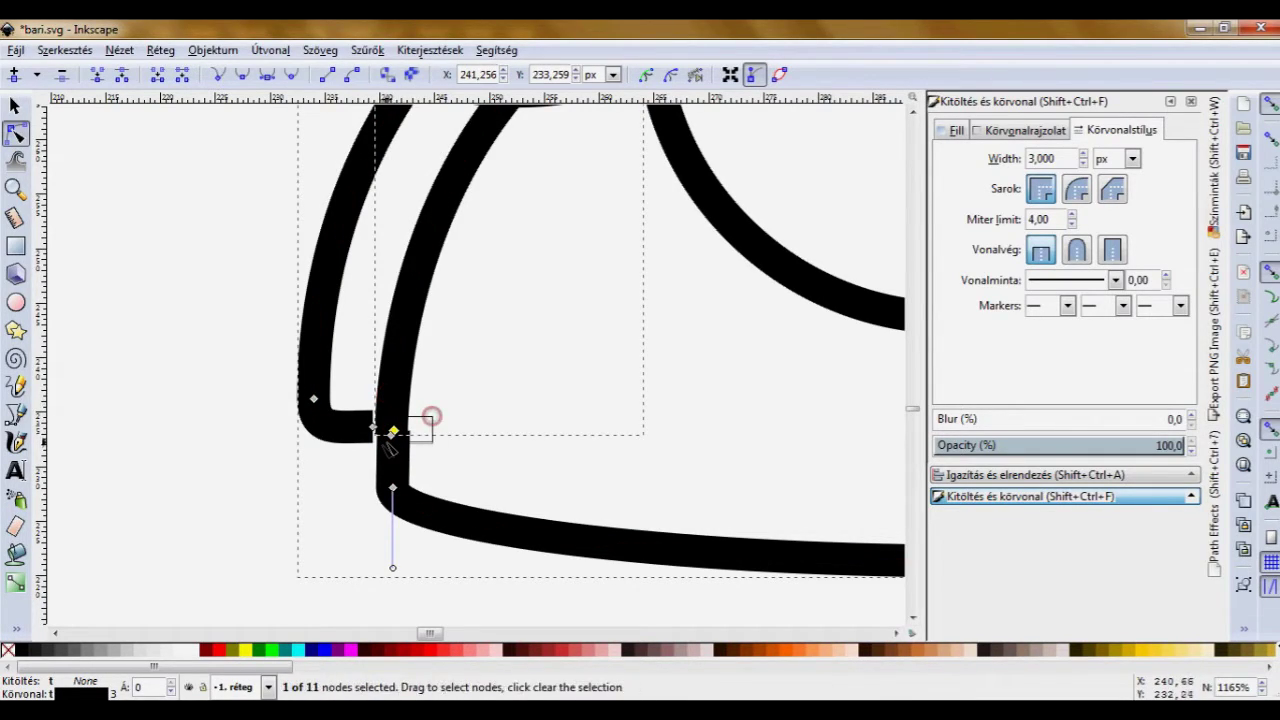
click(97, 75)
click(368, 425)
drag(374, 428, 380, 428)
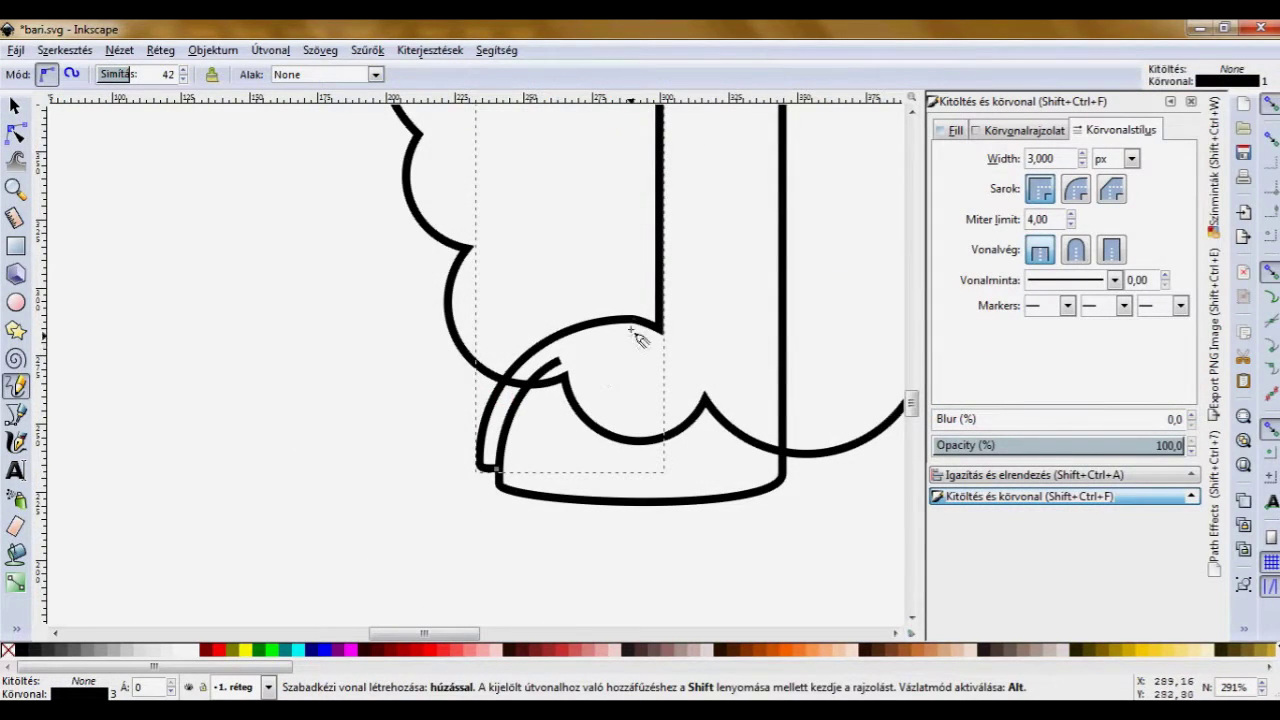
Draw a 3 px diagonal line from the hoof top to its bottom and bend it.
drag(634, 320, 700, 405)
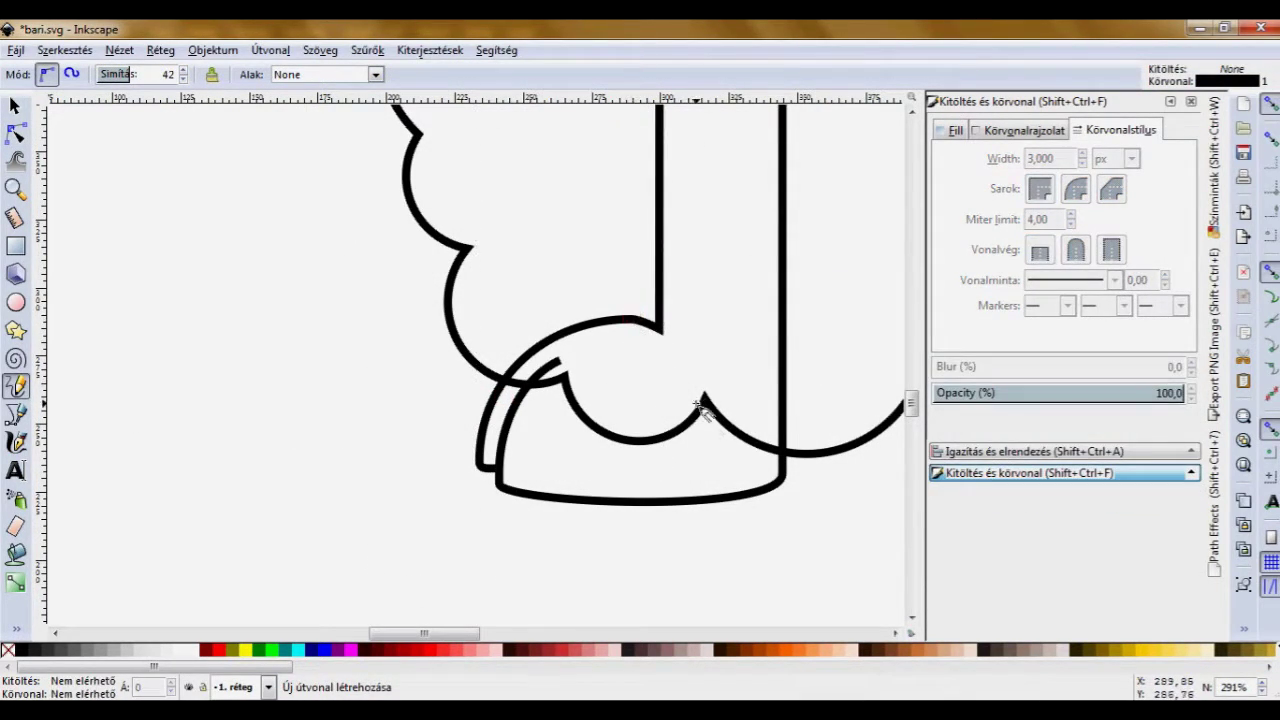
drag(726, 503, 724, 506)
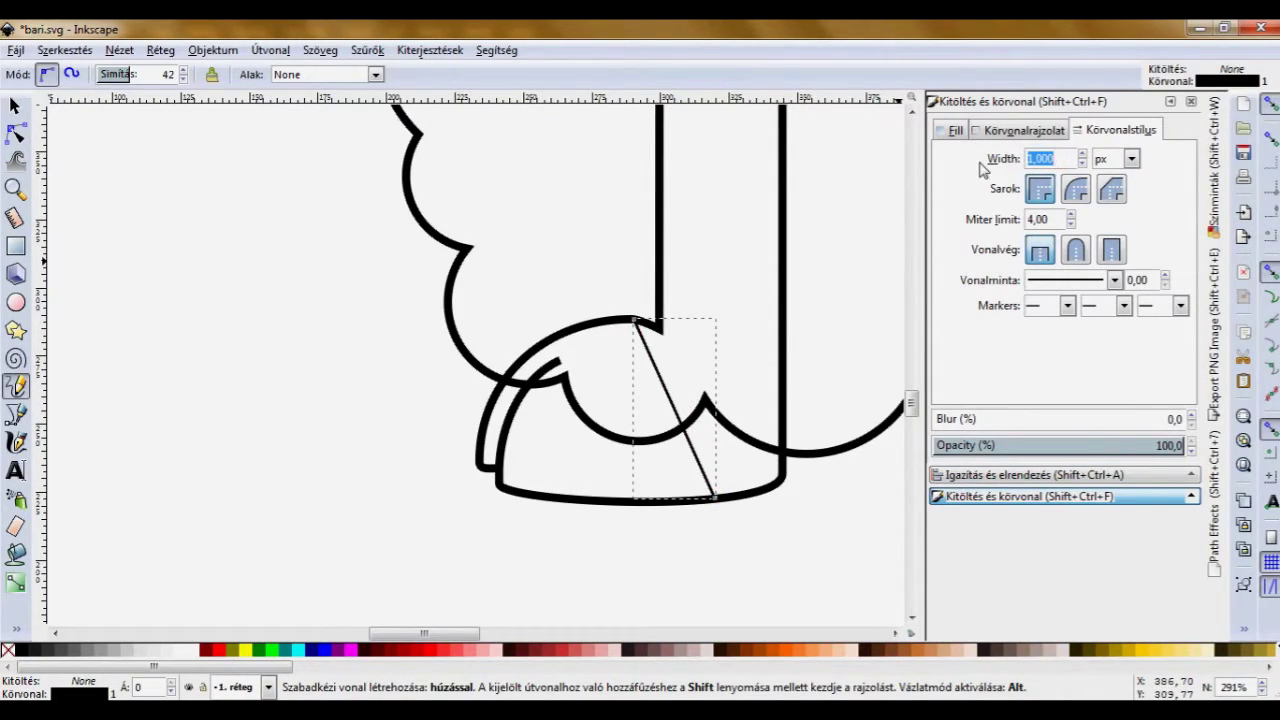
text(3,000)
key(Return)
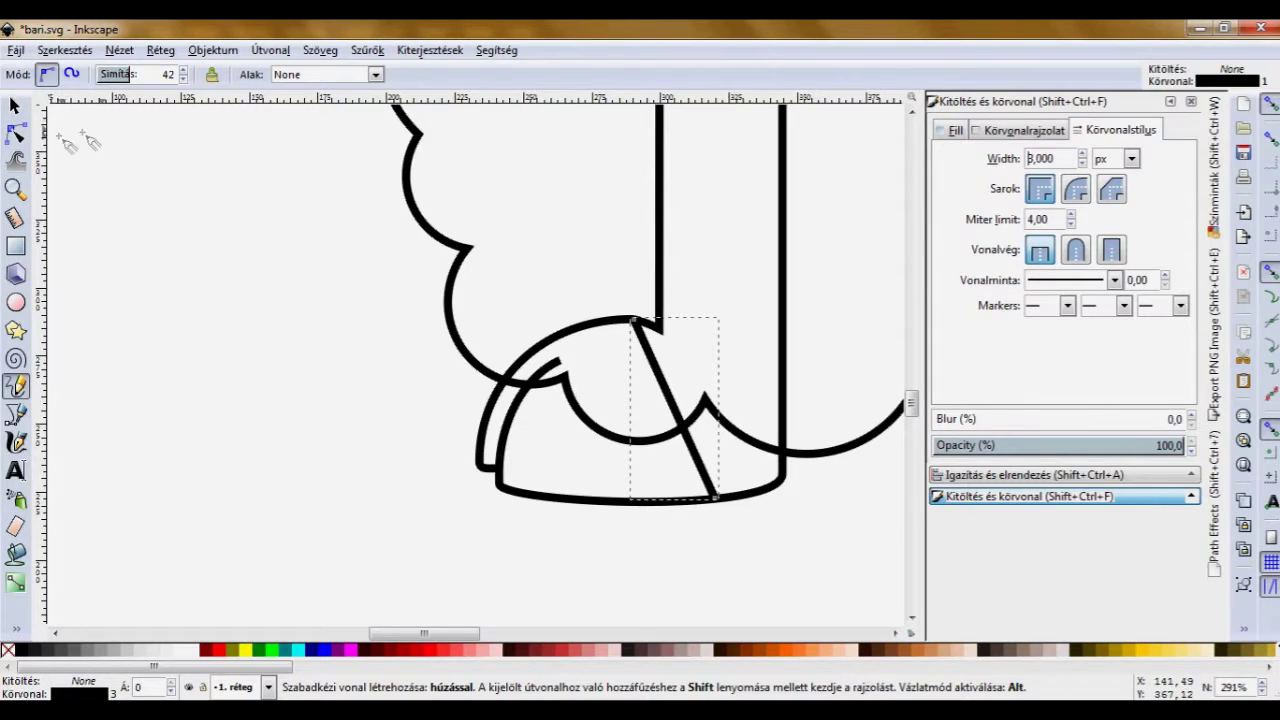
key(n)
drag(668, 388, 690, 382)
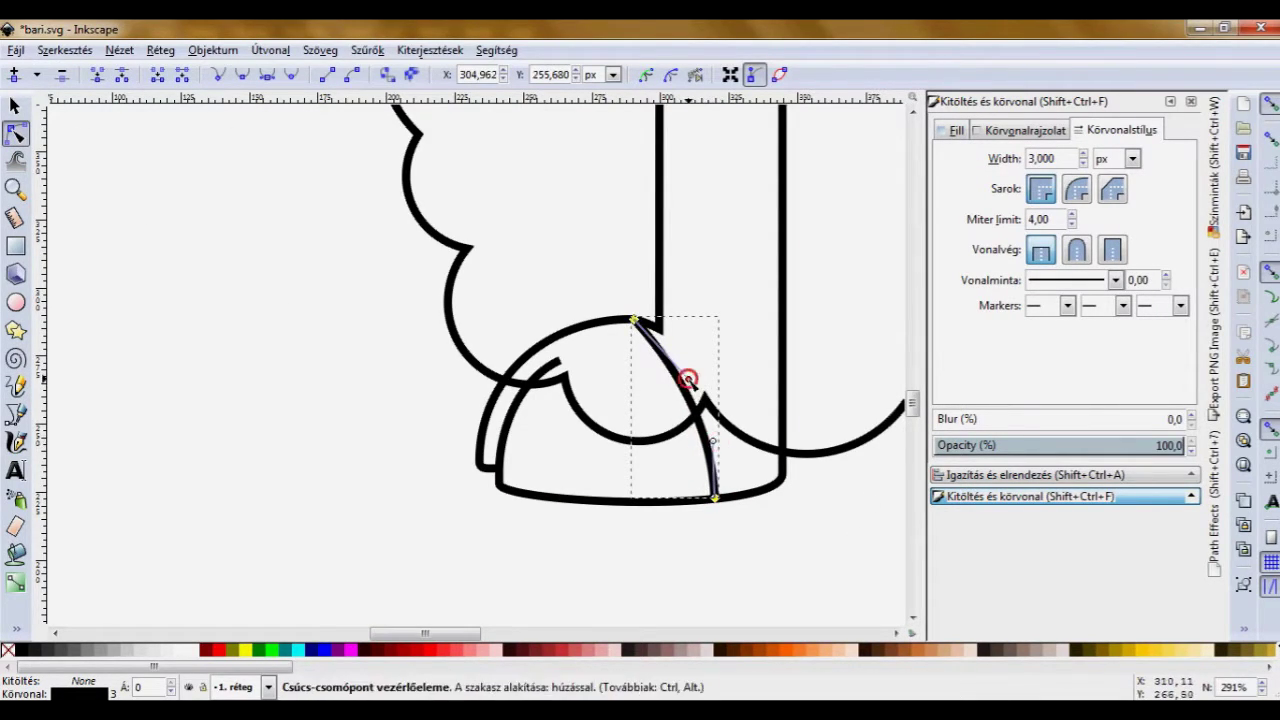
Add a node on the hoof's bottom edge and raise its right part.
drag(634, 320, 632, 320)
click(686, 566)
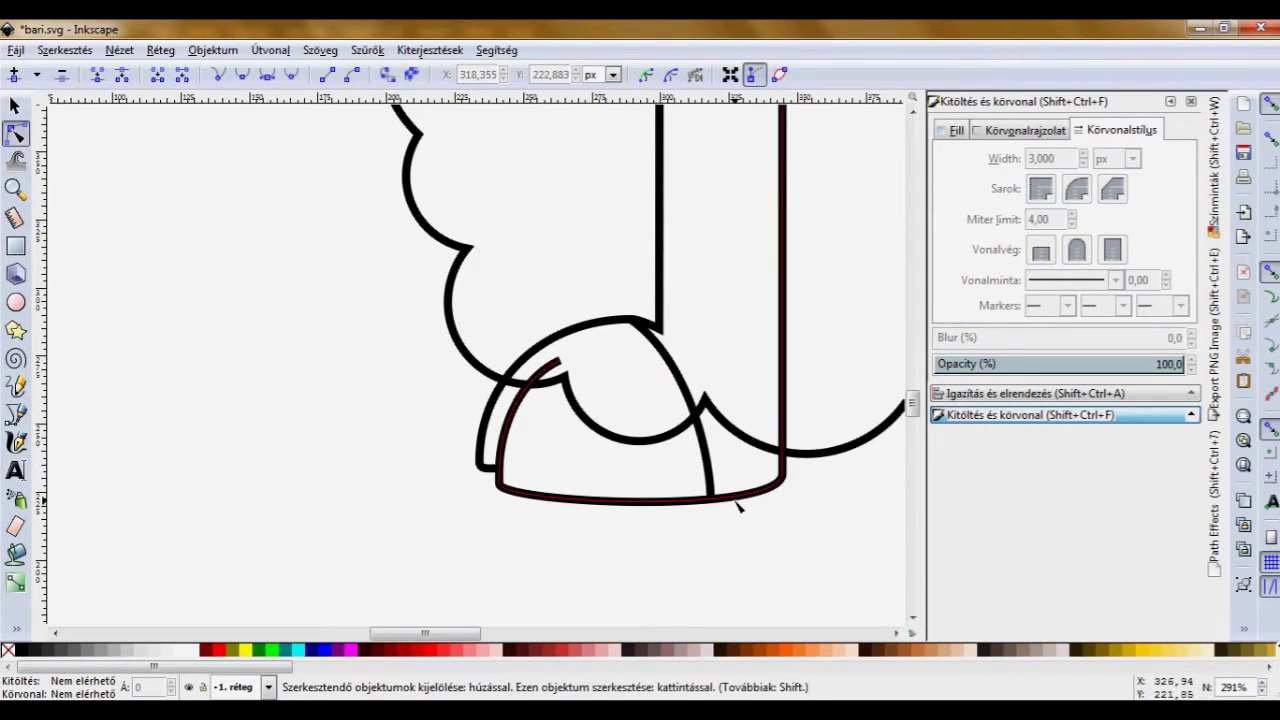
click(708, 509)
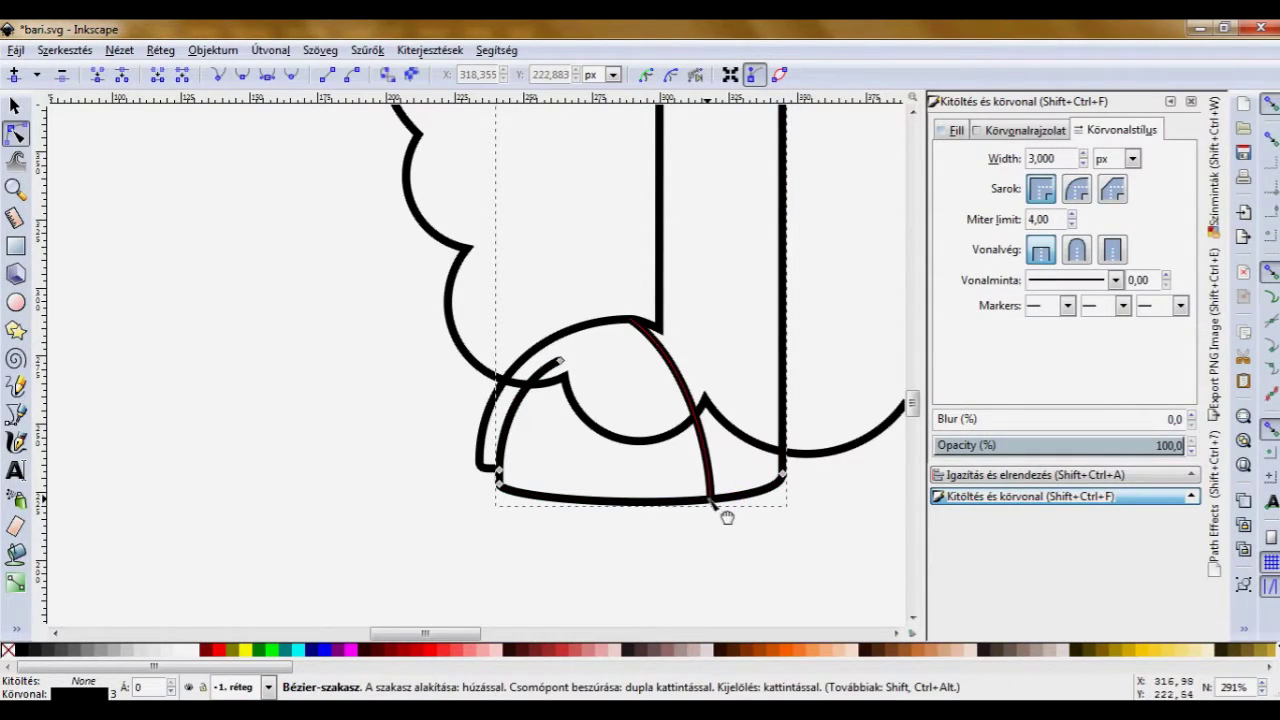
click(709, 502)
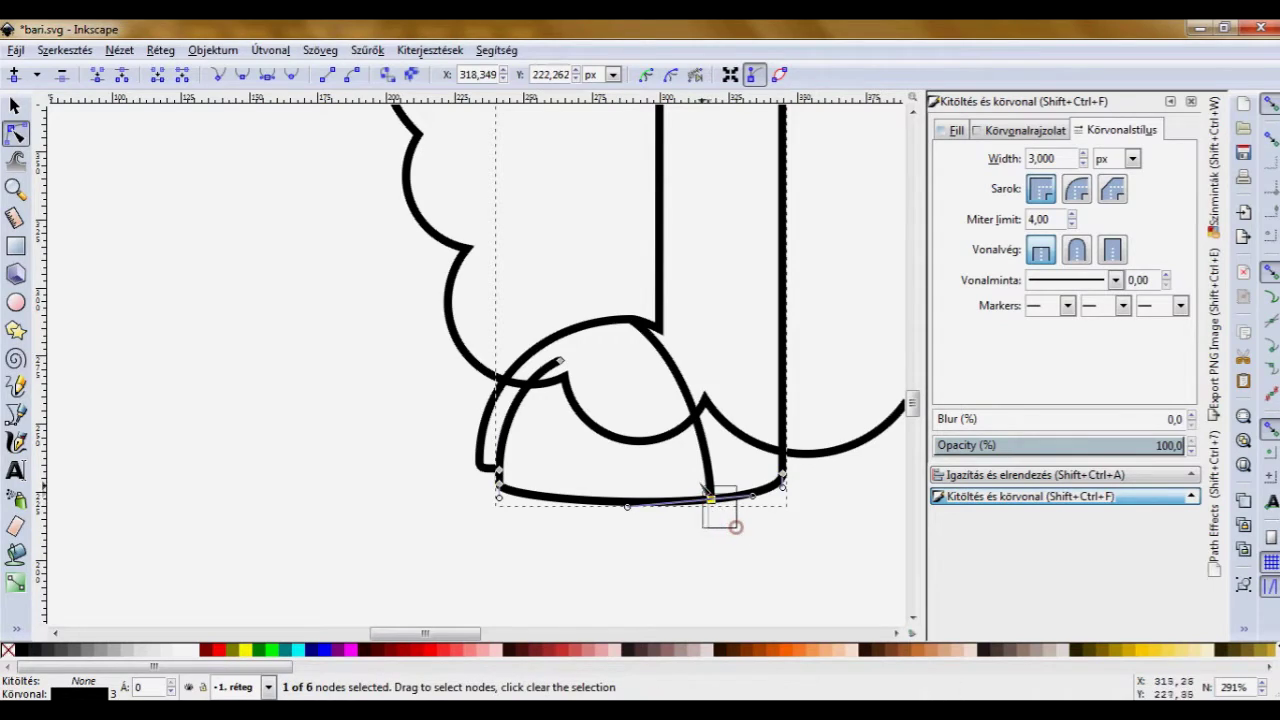
double_click(602, 489)
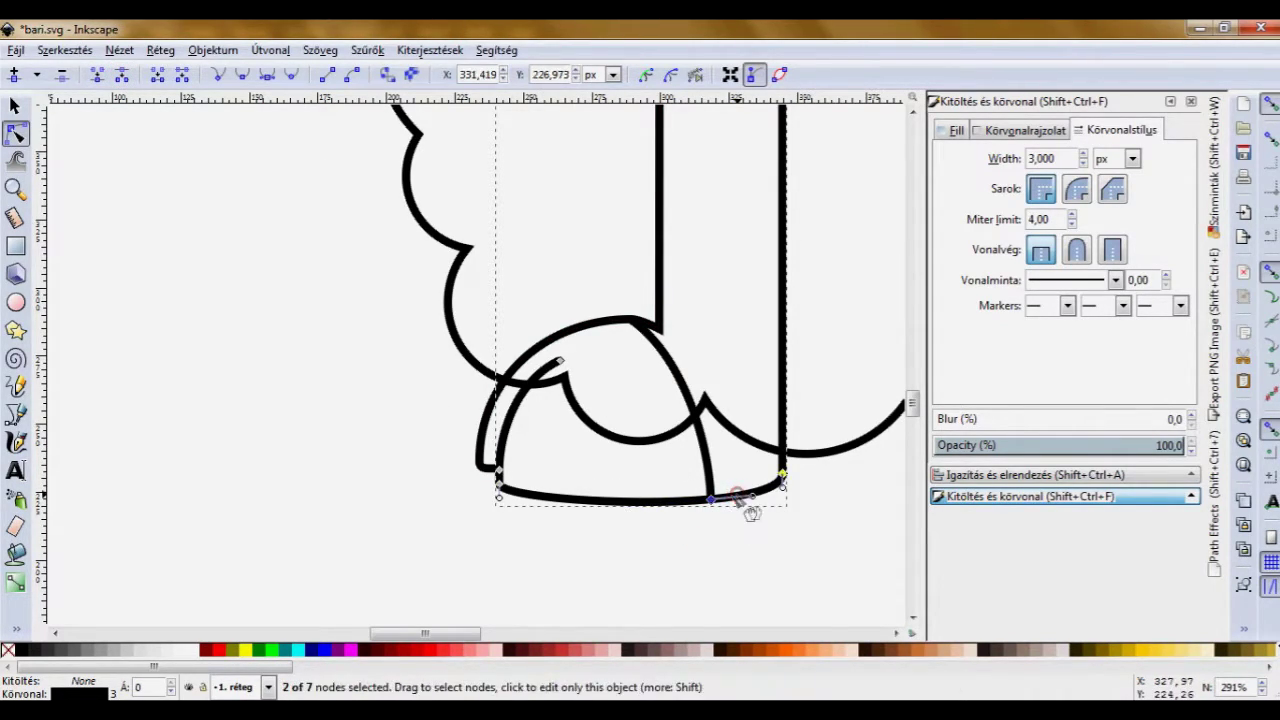
drag(712, 500, 712, 491)
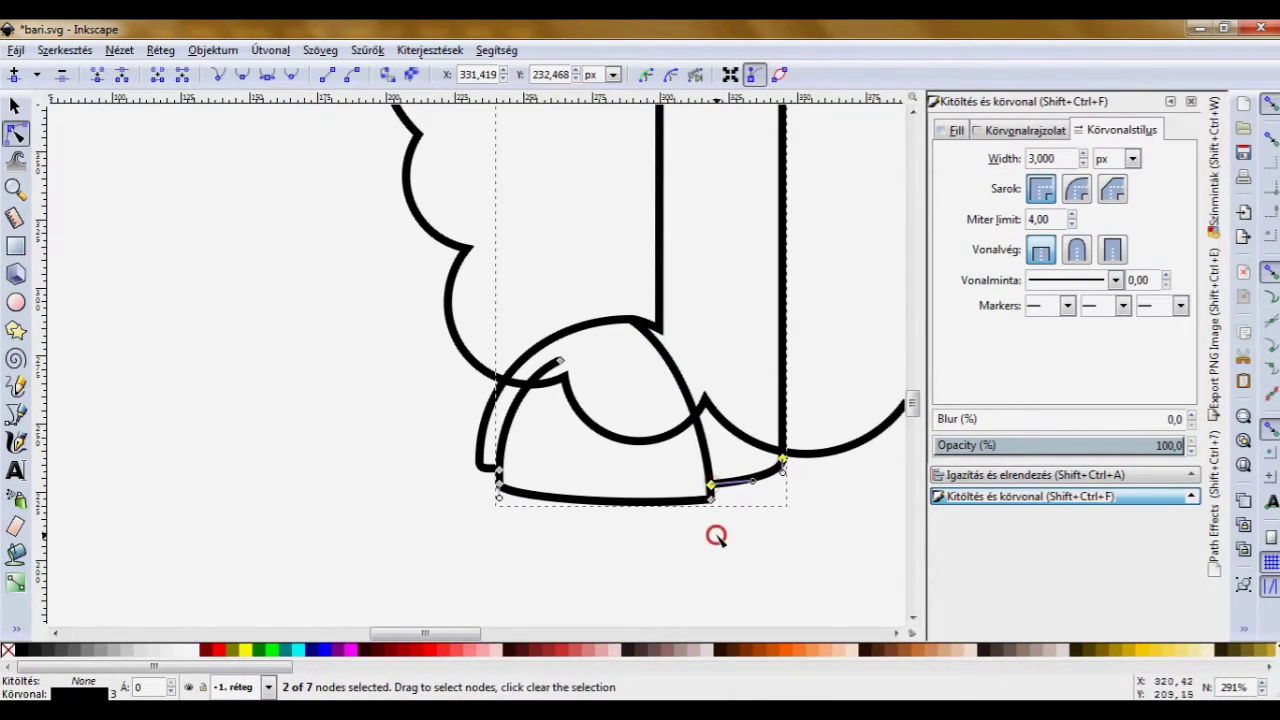
Join the two nodes meeting at the top of the hoof arc into one.
click(658, 338)
click(630, 320)
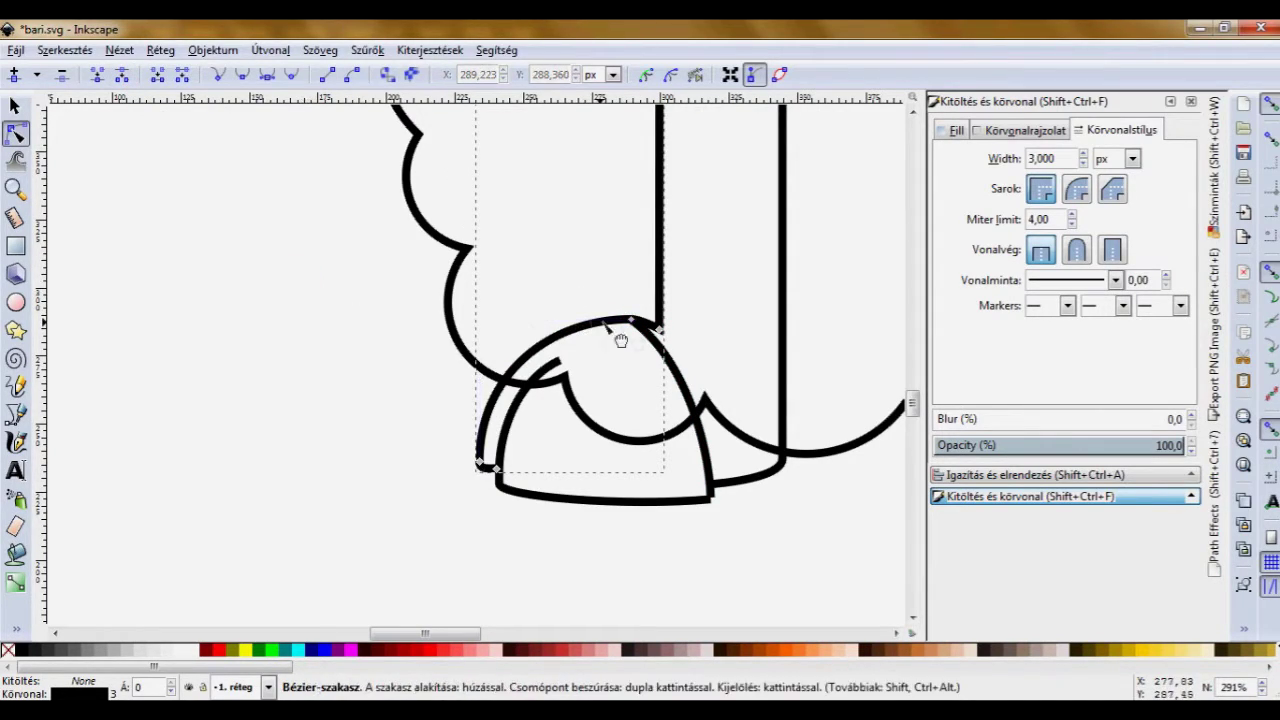
drag(631, 320, 629, 322)
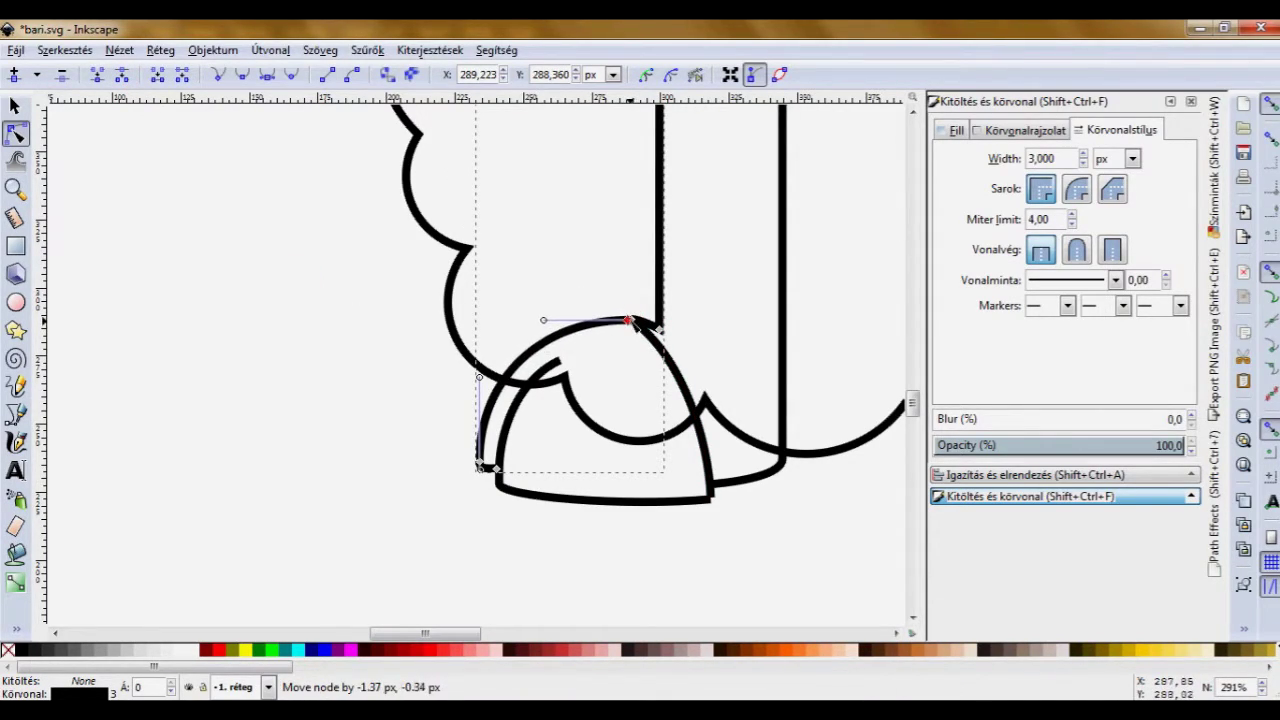
double_click(635, 322)
drag(630, 320, 638, 327)
click(614, 323)
click(633, 321)
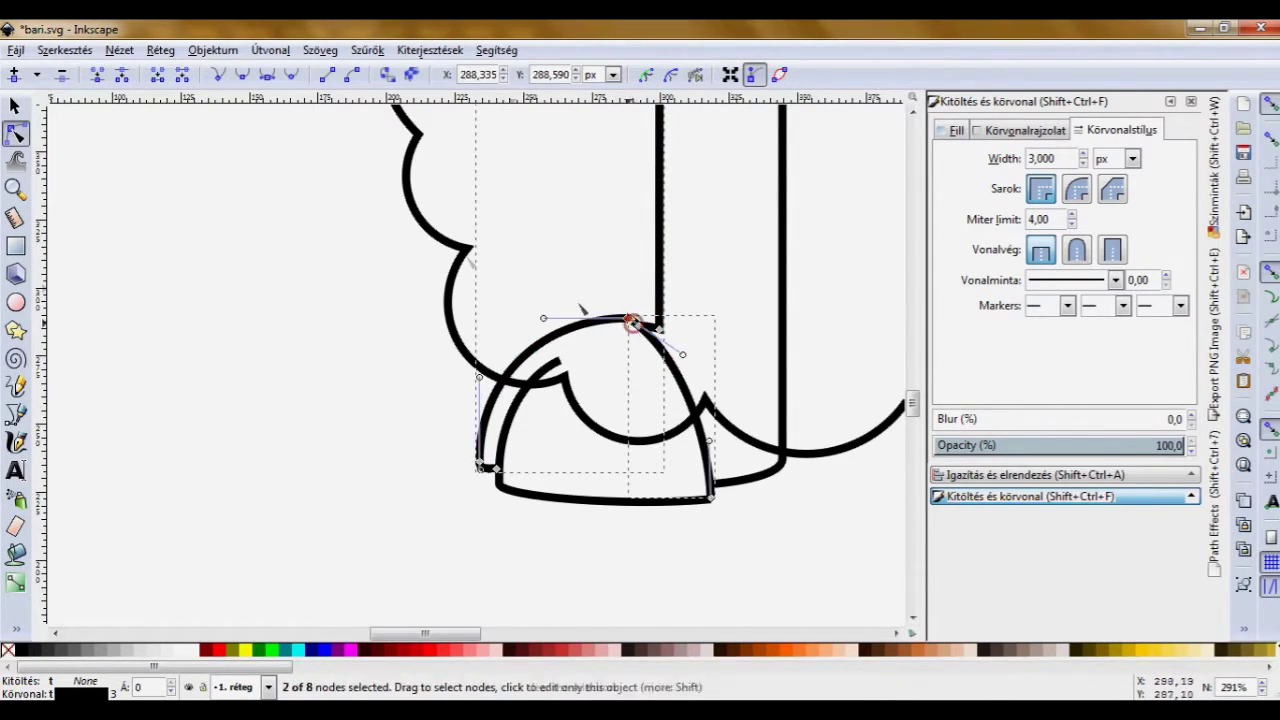
click(98, 74)
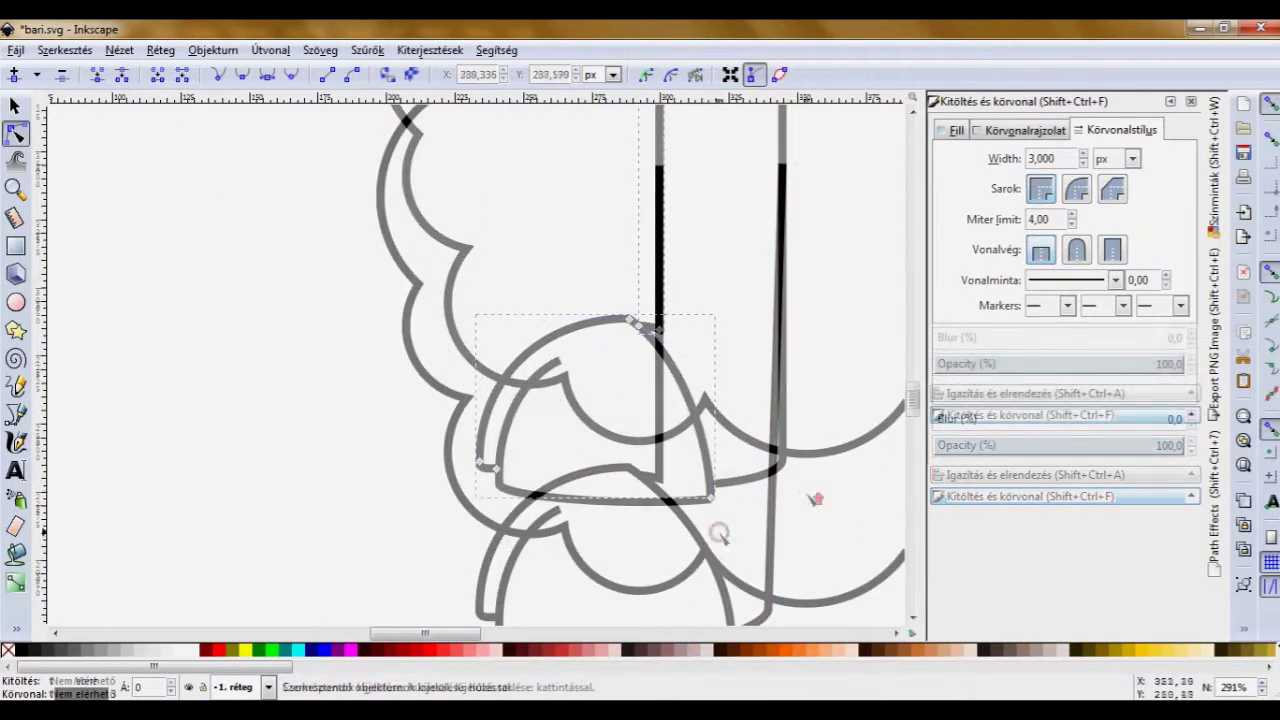
Extend the leg line's bottom end in a curve along the hoof.
click(656, 440)
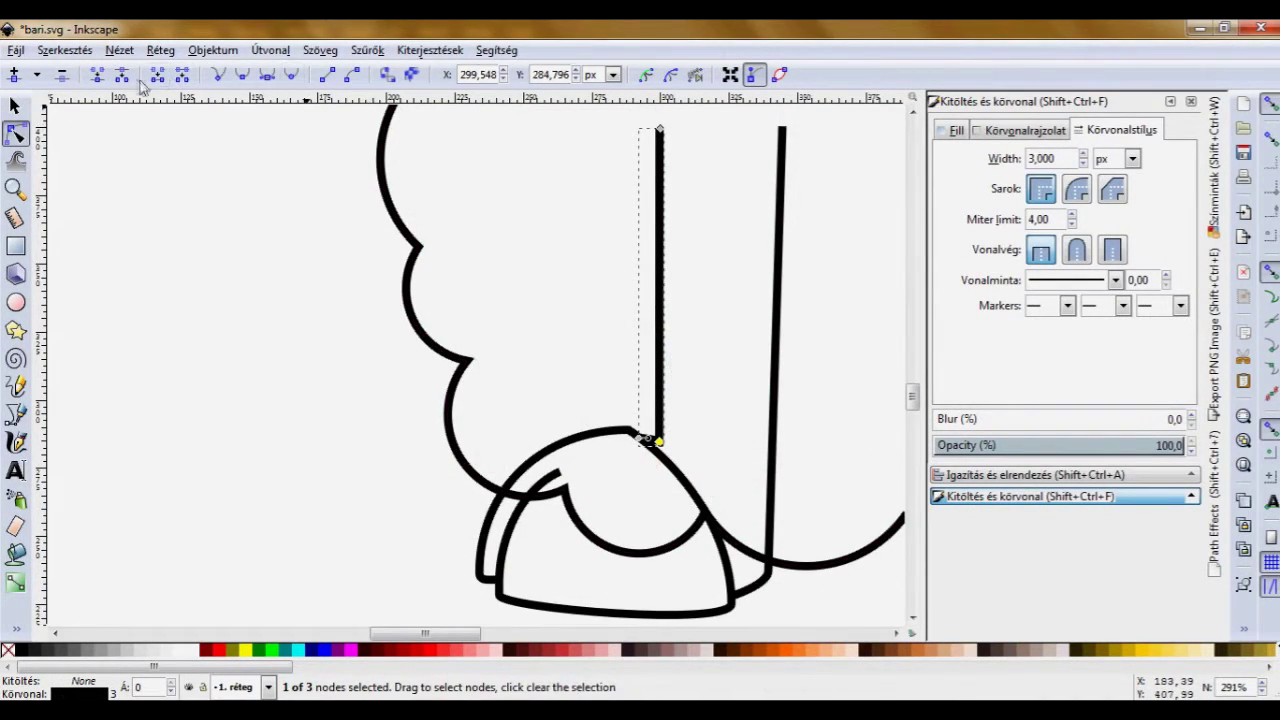
click(655, 440)
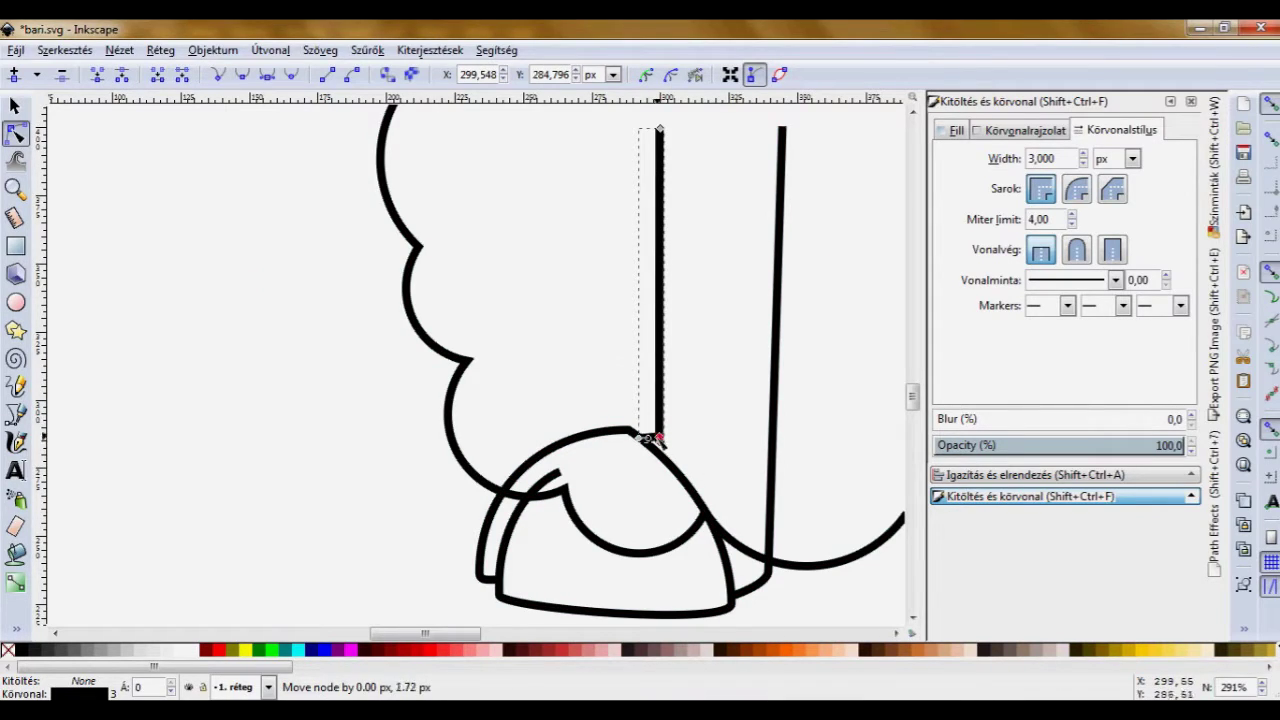
drag(670, 443, 718, 487)
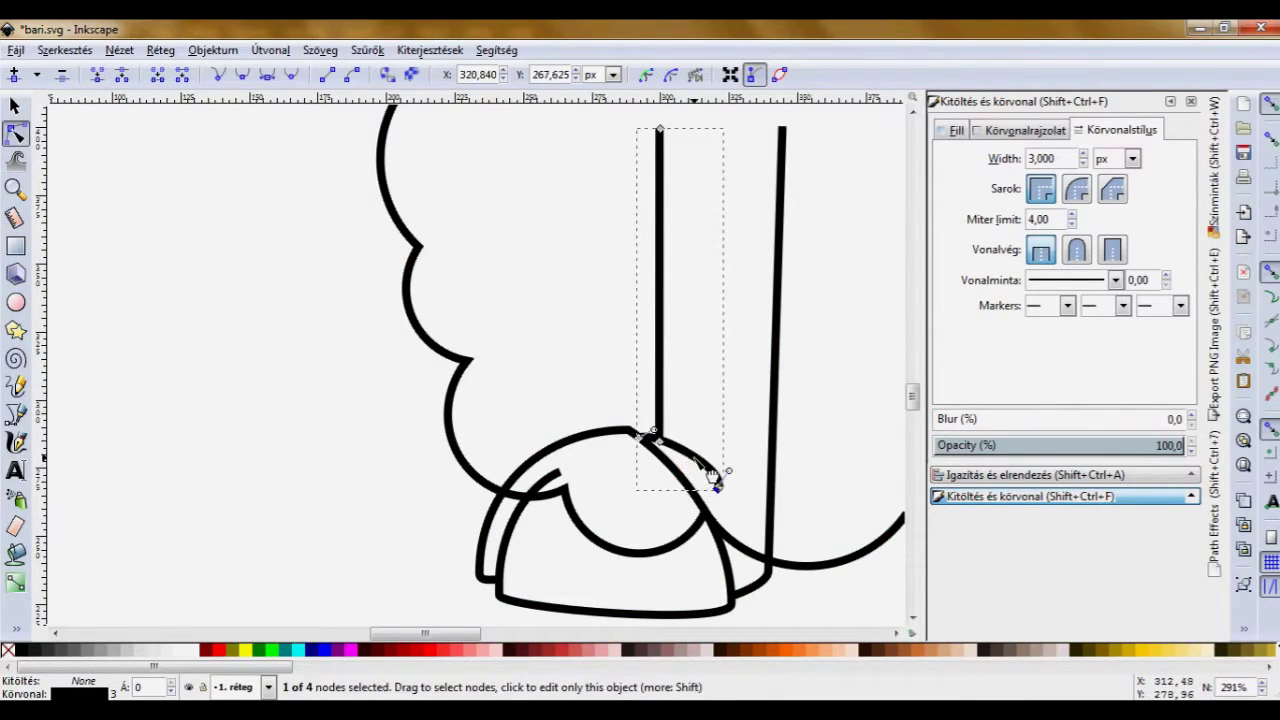
drag(654, 435, 679, 429)
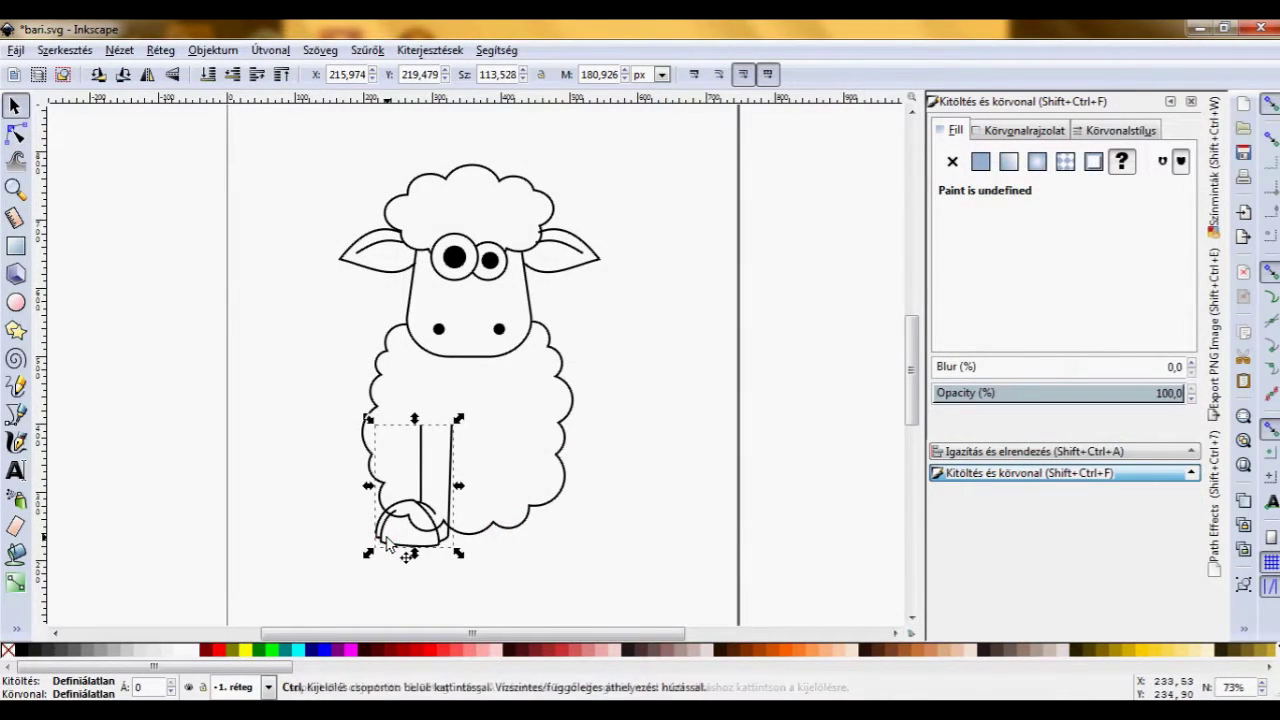
Paste a copy of the leg and hoof and place it beside the first.
key(ctrl+v)
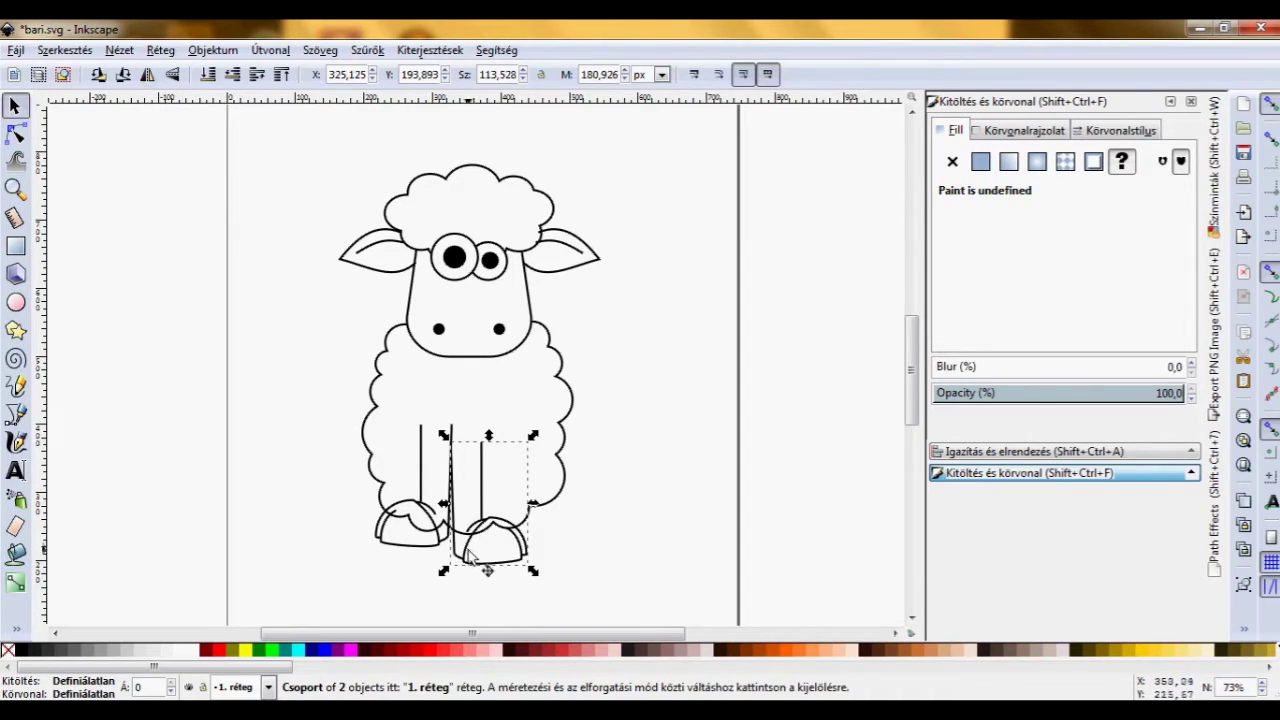
drag(469, 553, 492, 536)
shift+click(428, 540)
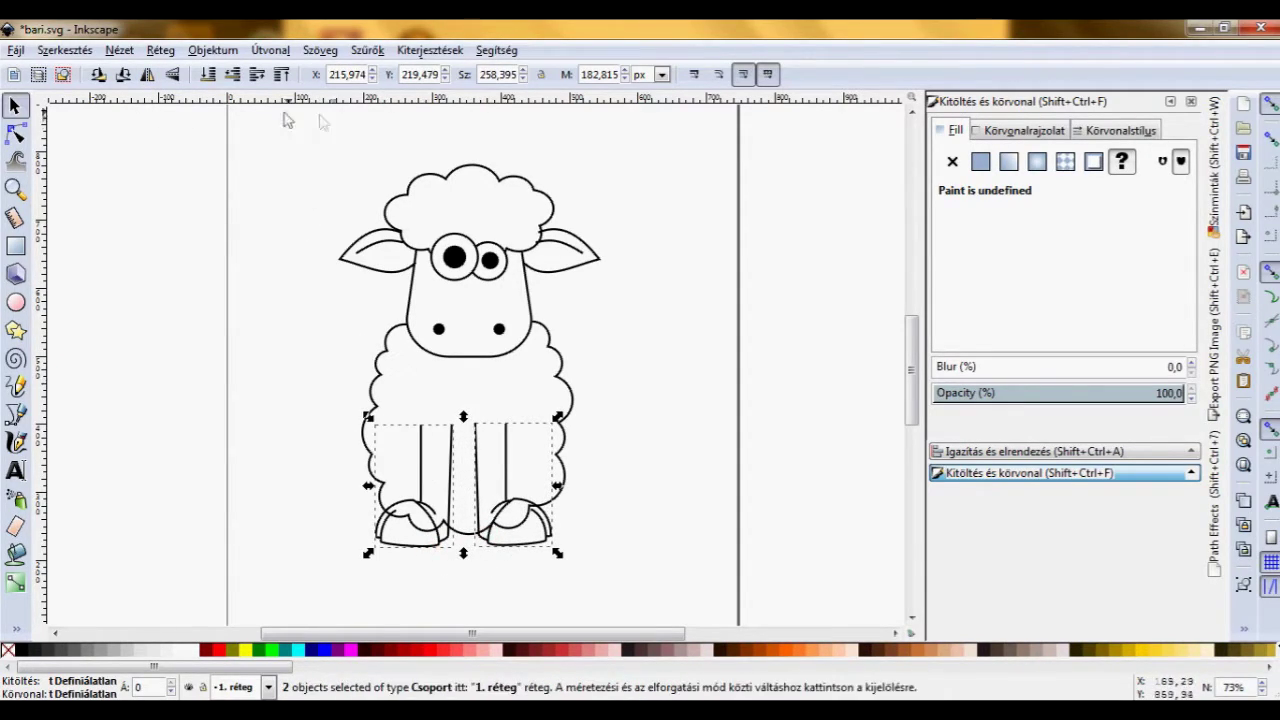
Centre both legs on the vertical axis relative to the woolly body.
click(1050, 455)
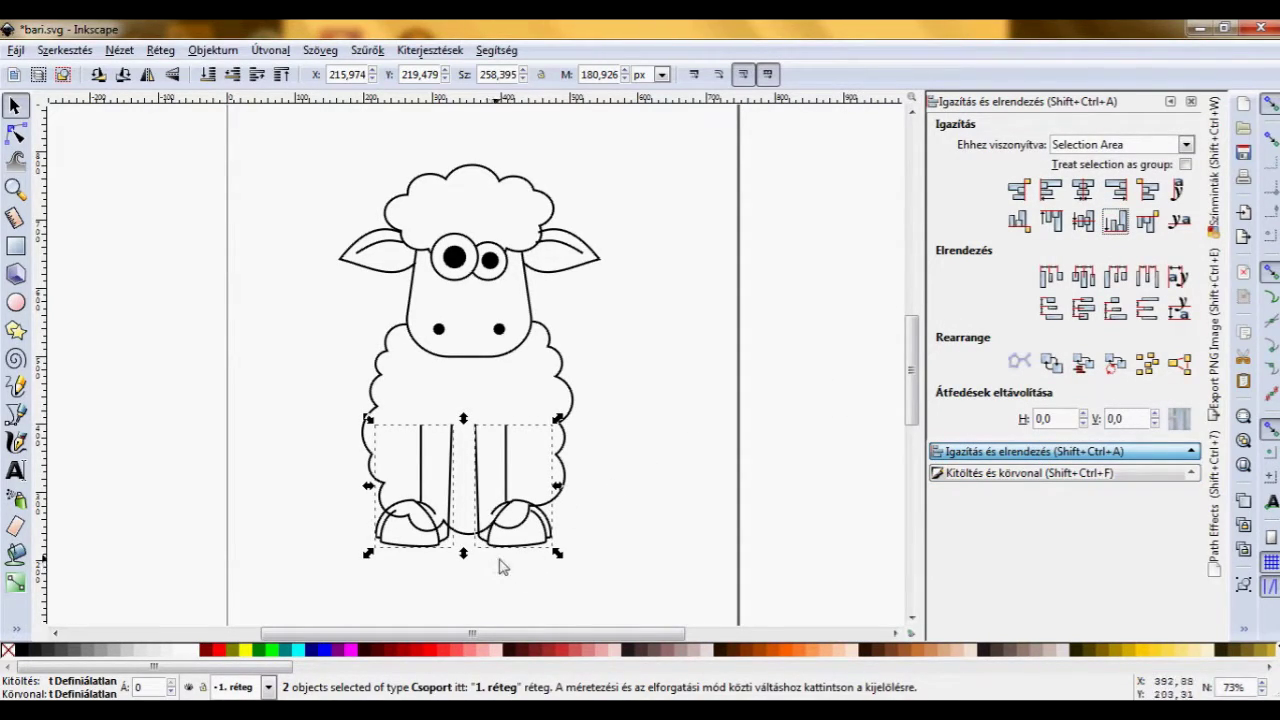
shift+click(563, 430)
click(1083, 191)
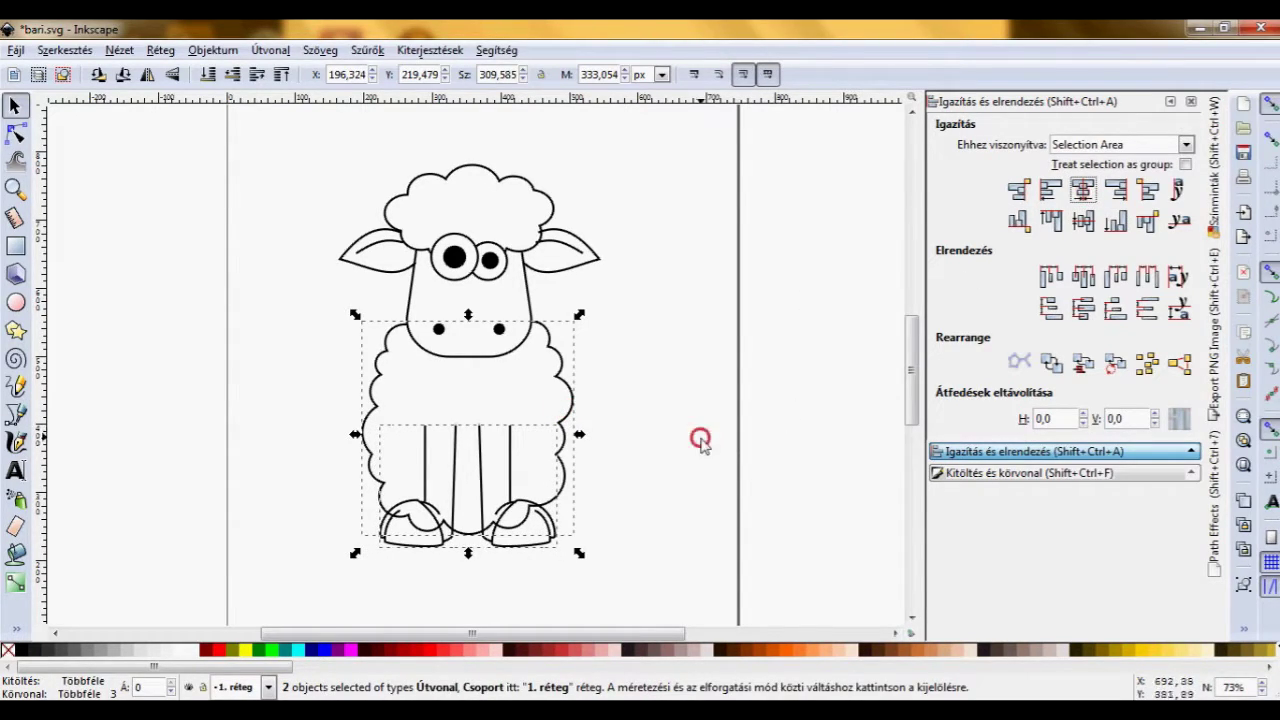
click(700, 440)
click(381, 541)
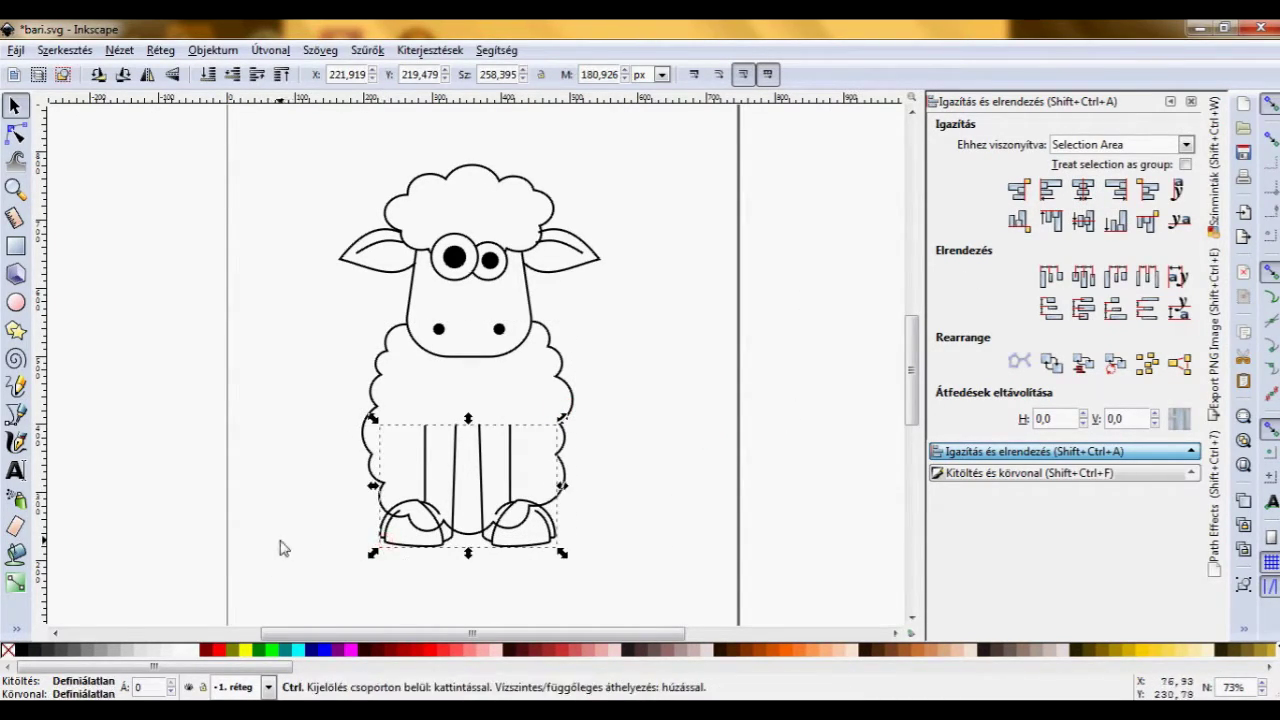
Duplicate the legs group and set one copied leg, rotated 90°, against the sheep's left side.
key(ctrl+c)
key(ctrl+v)
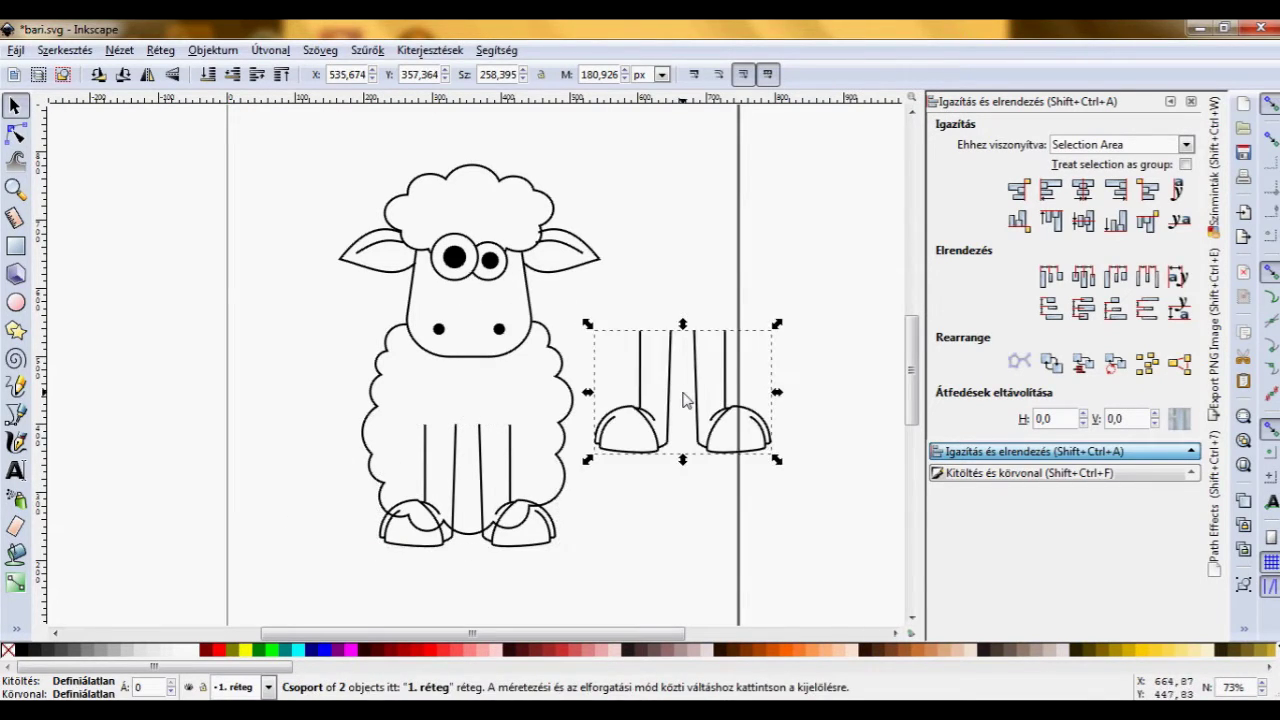
click(643, 463)
click(643, 463)
click(649, 480)
click(634, 450)
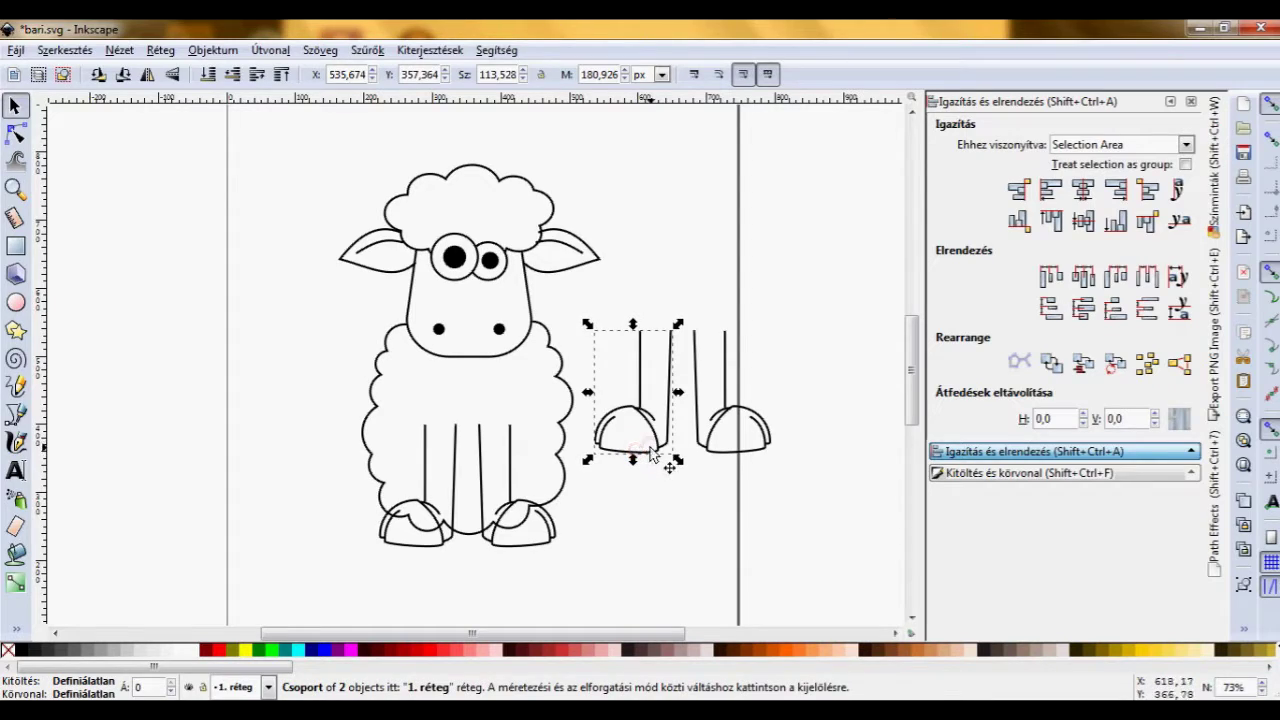
drag(652, 455, 249, 533)
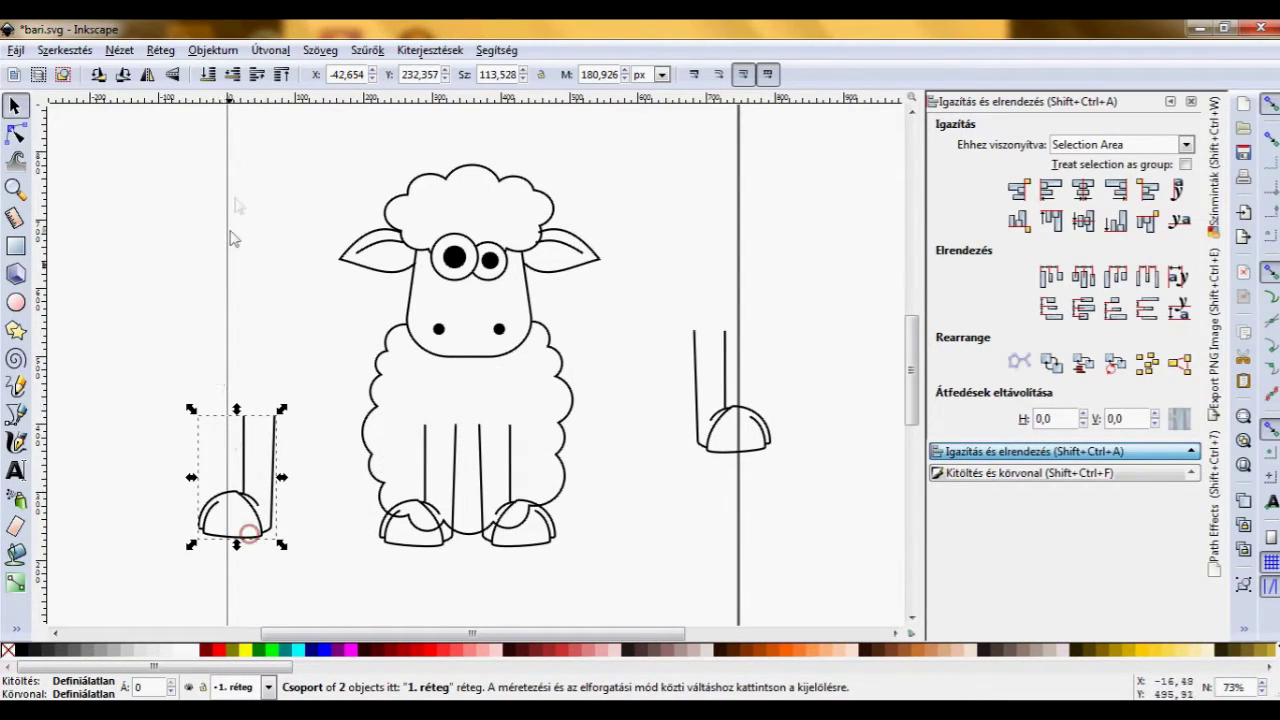
click(123, 74)
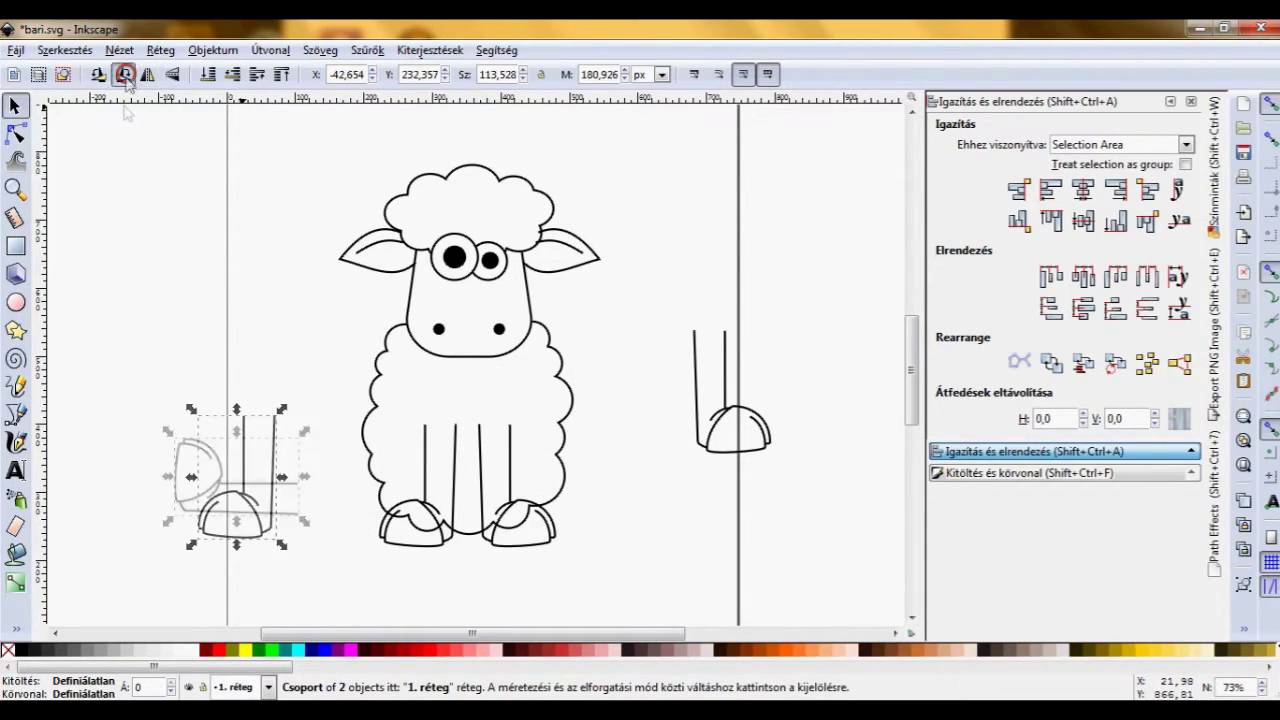
drag(275, 519, 369, 514)
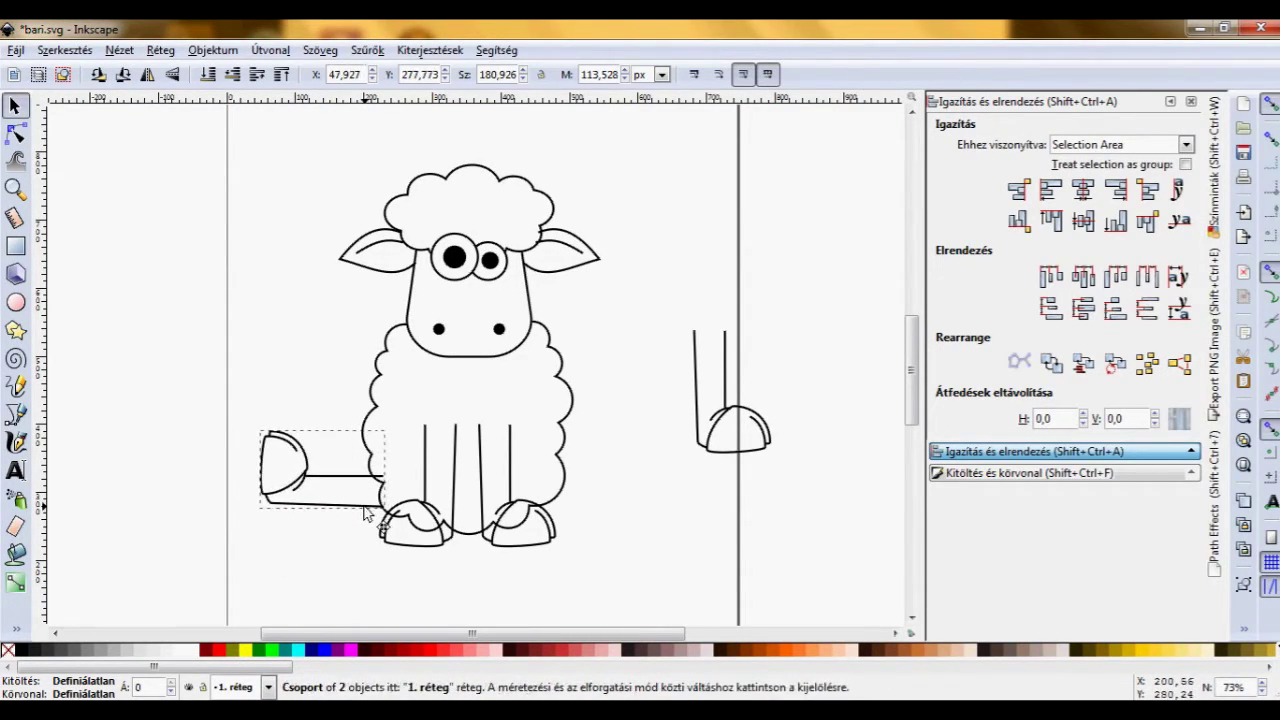
drag(365, 510, 368, 510)
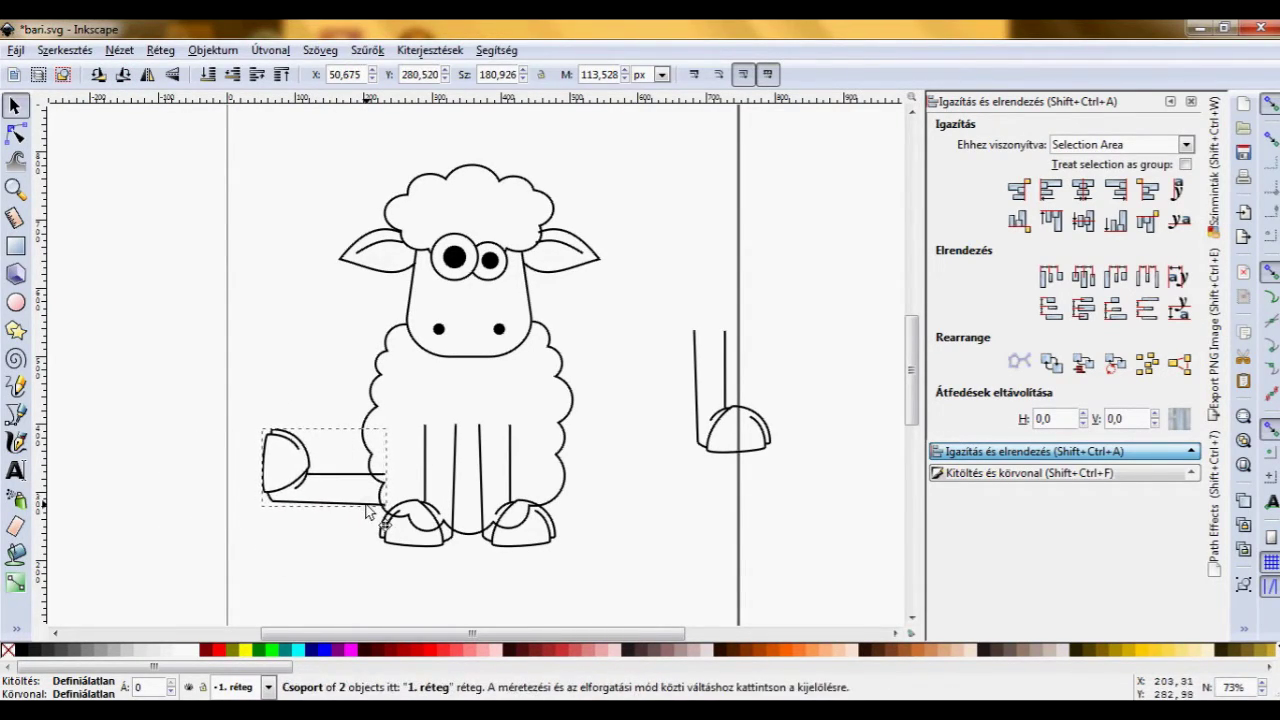
Rotate the other copied leg 90° onto the right side and align both legs' bottoms.
click(724, 436)
click(705, 429)
click(98, 75)
drag(690, 398, 552, 424)
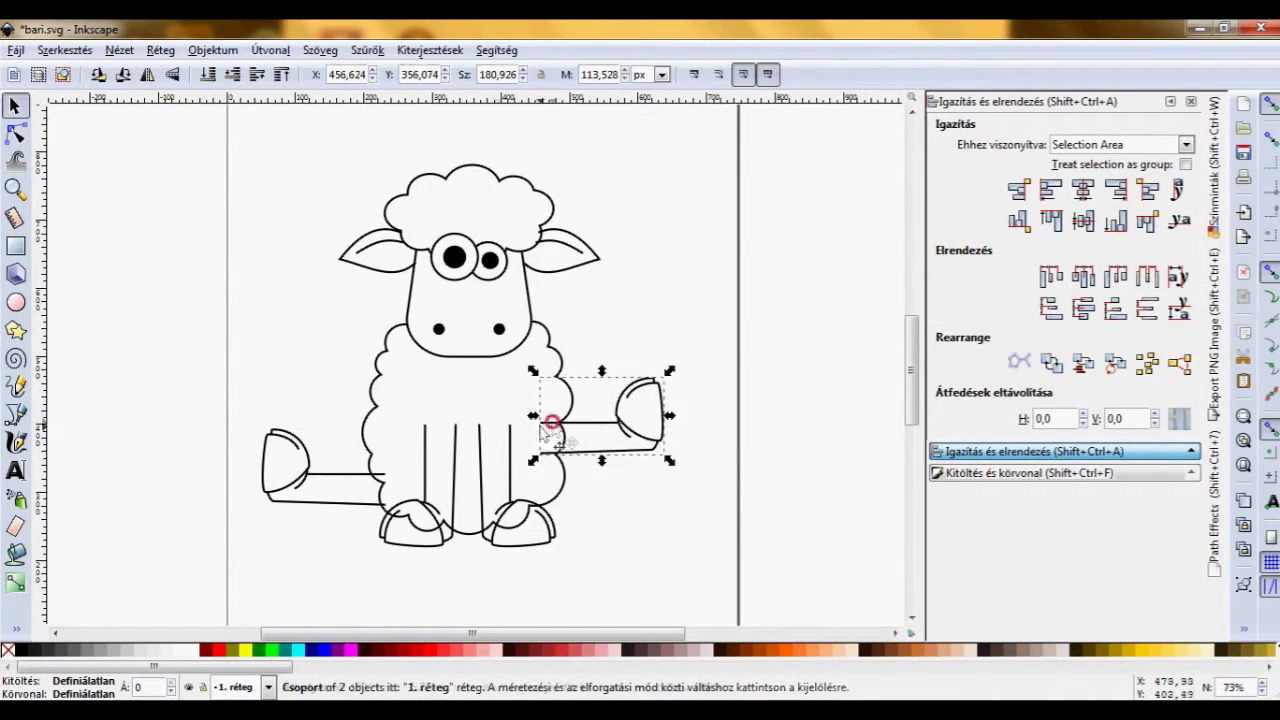
shift+click(343, 478)
click(1110, 224)
Shift the right leg further outward and raise both sideways legs slightly.
click(605, 525)
click(626, 482)
drag(626, 482, 640, 481)
click(450, 500)
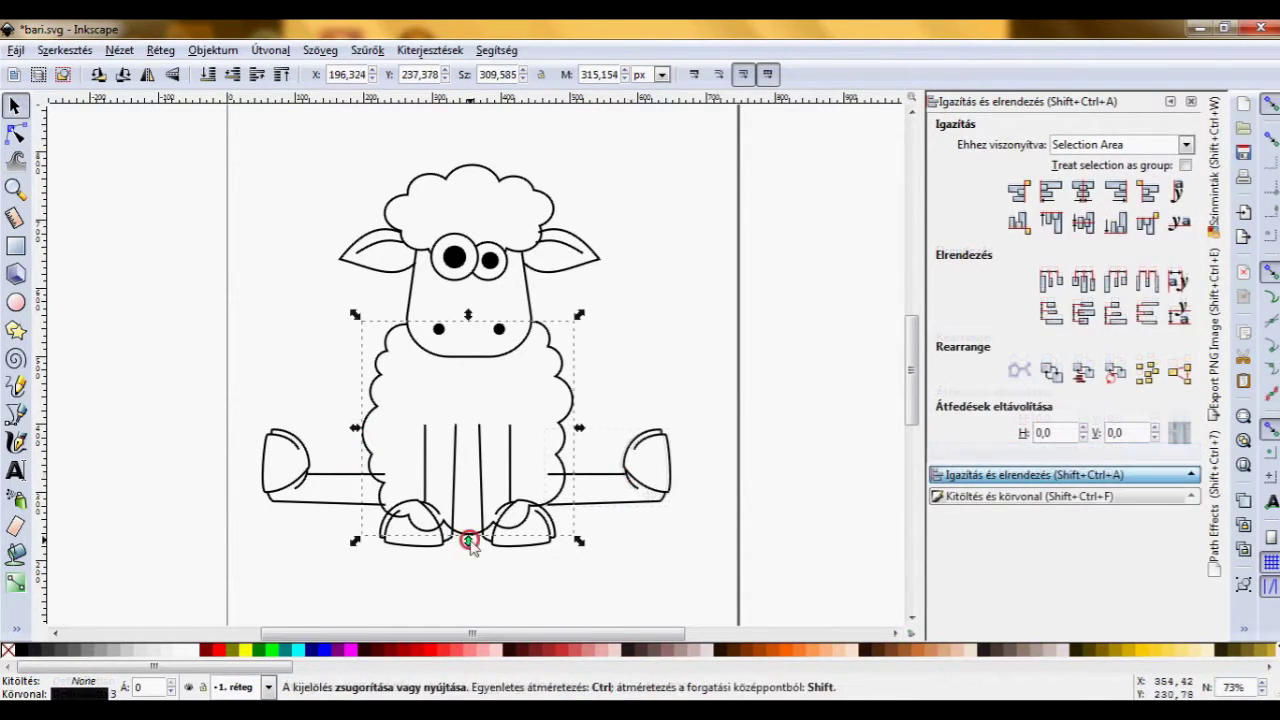
drag(457, 528, 466, 525)
click(342, 505)
shift+click(594, 503)
drag(594, 503, 597, 488)
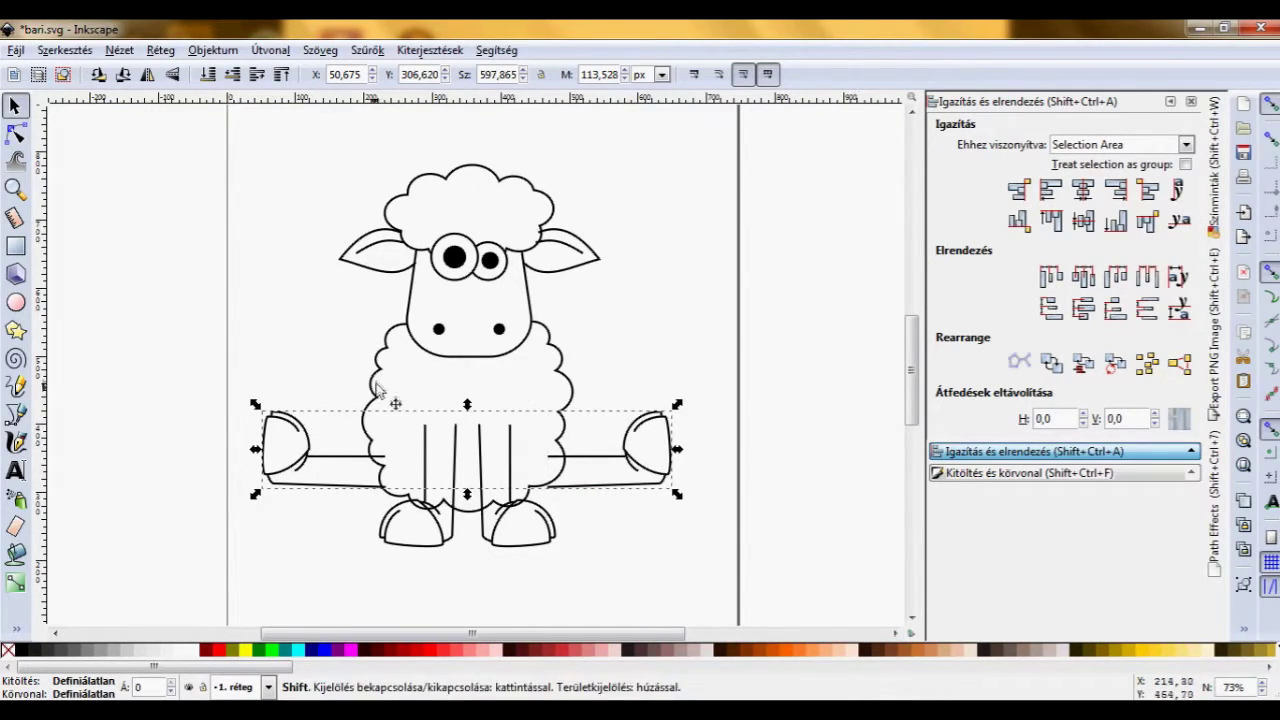
Raise the front legs and hooves group about 20 px.
click(500, 540)
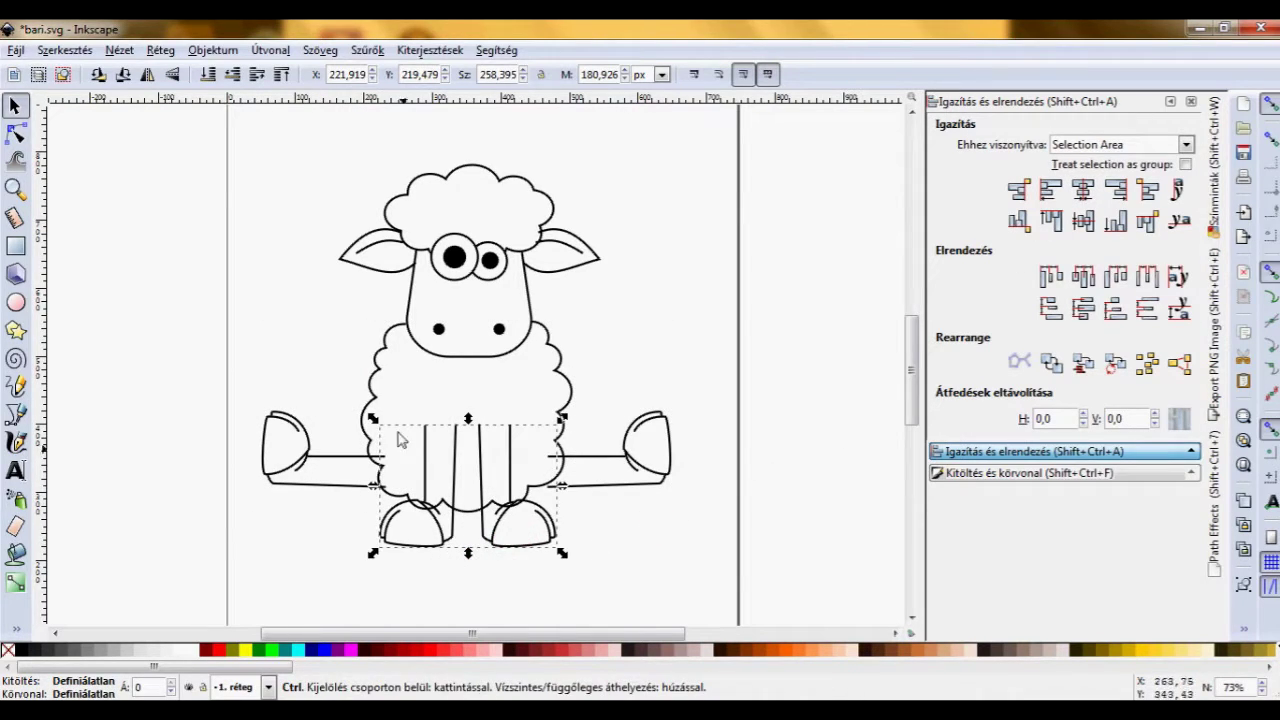
shift+click(383, 402)
click(1082, 190)
click(523, 545)
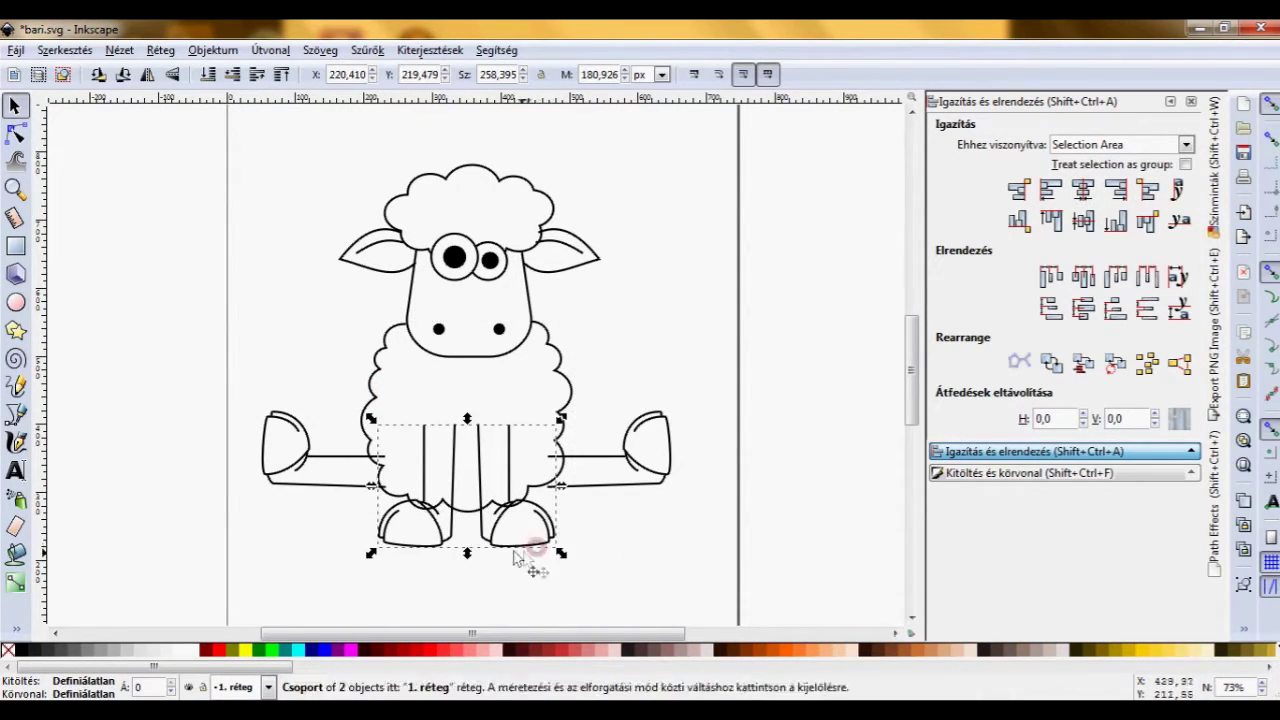
drag(523, 560, 519, 533)
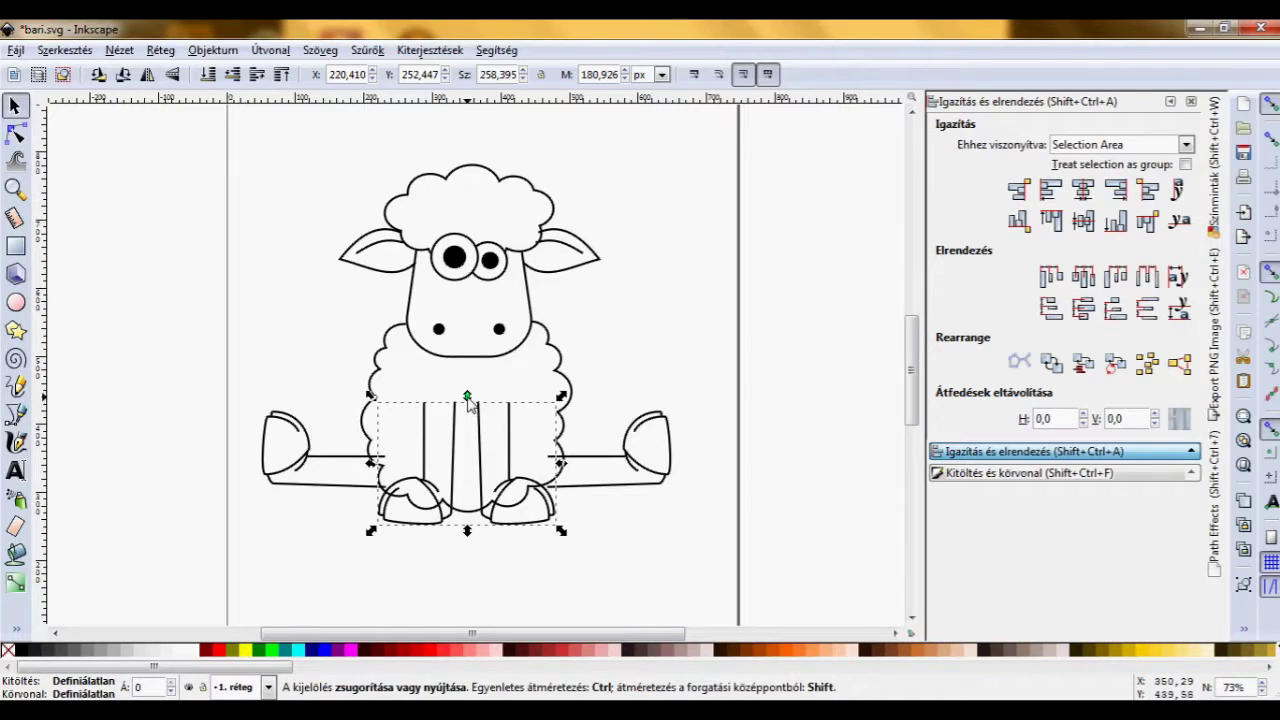
click(491, 449)
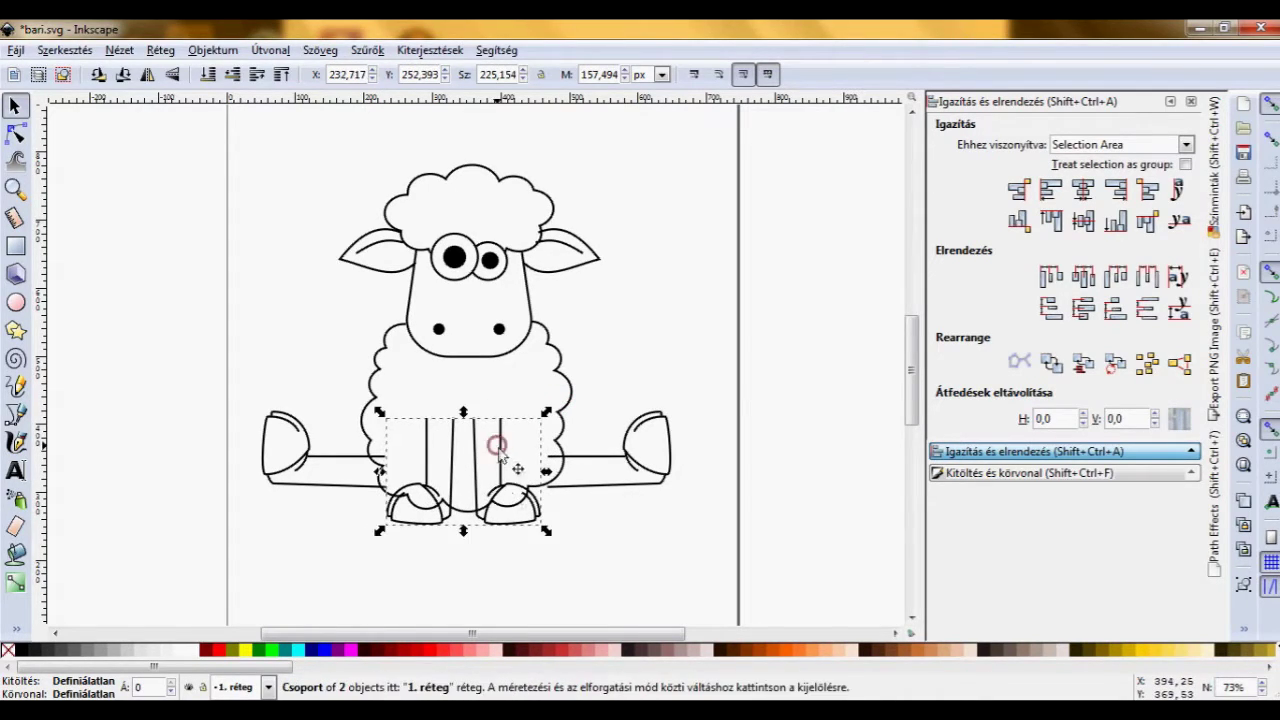
click(476, 606)
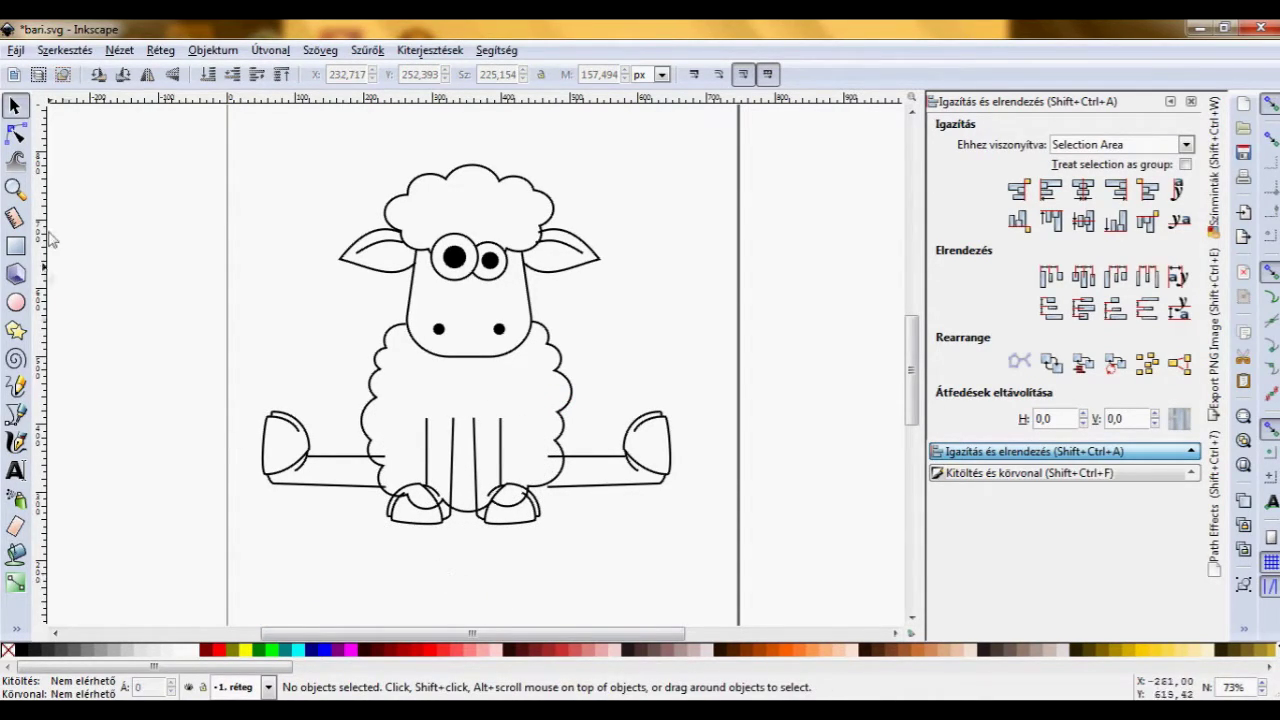
Zoom in on the lower body and pull the left sideways leg's end node onto the body.
key(z)
drag(316, 378, 601, 524)
drag(182, 319, 364, 502)
key(n)
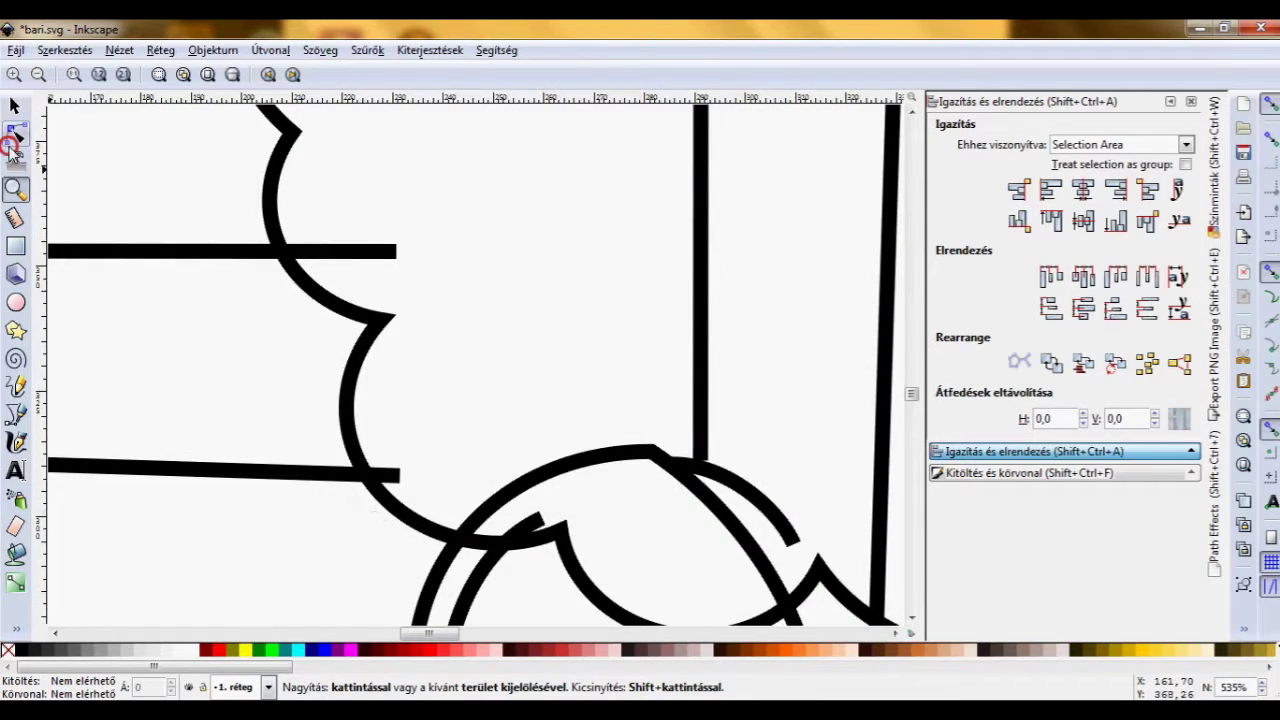
click(385, 251)
mouse_move(443, 437)
mouse_down()
mouse_move(371, 491)
mouse_move(370, 478)
mouse_up()
Select nodes along the wool outline's hoof curve for tidying.
click(415, 528)
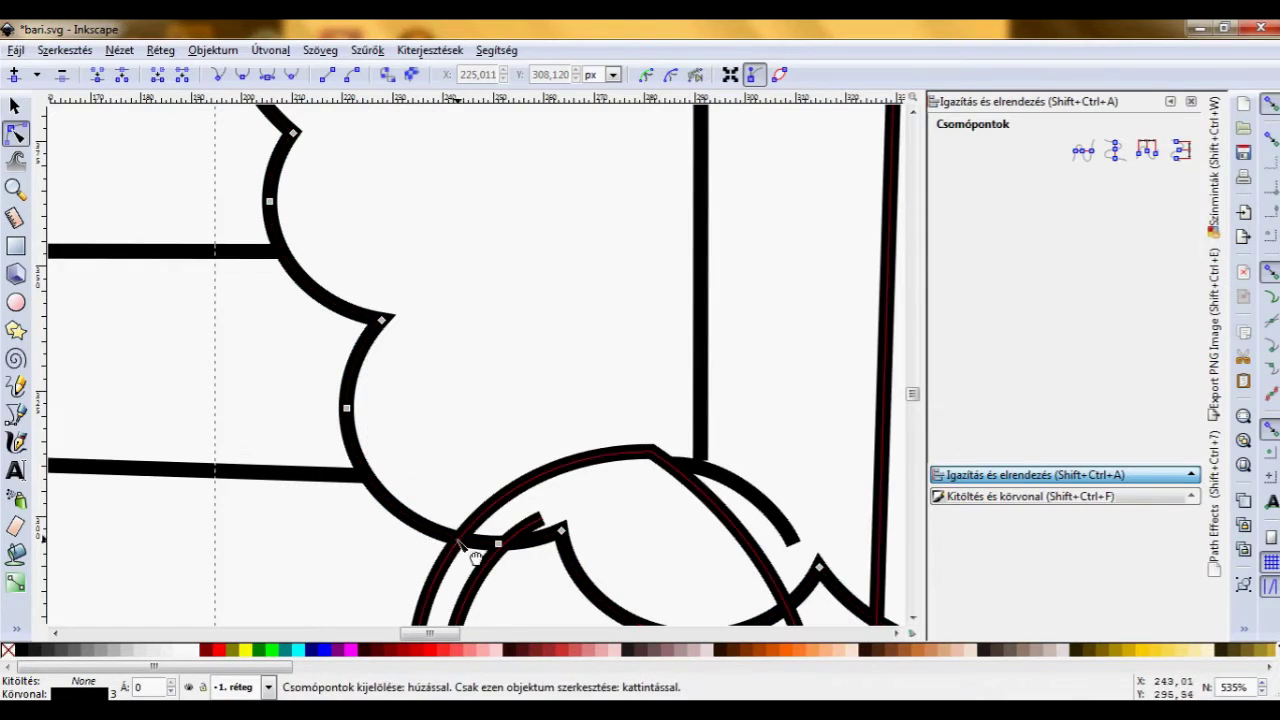
scroll(477, 556, down, 3)
scroll(477, 556, right, 7)
drag(147, 261, 638, 556)
scroll(674, 371, right, 7)
scroll(674, 371, down, 2)
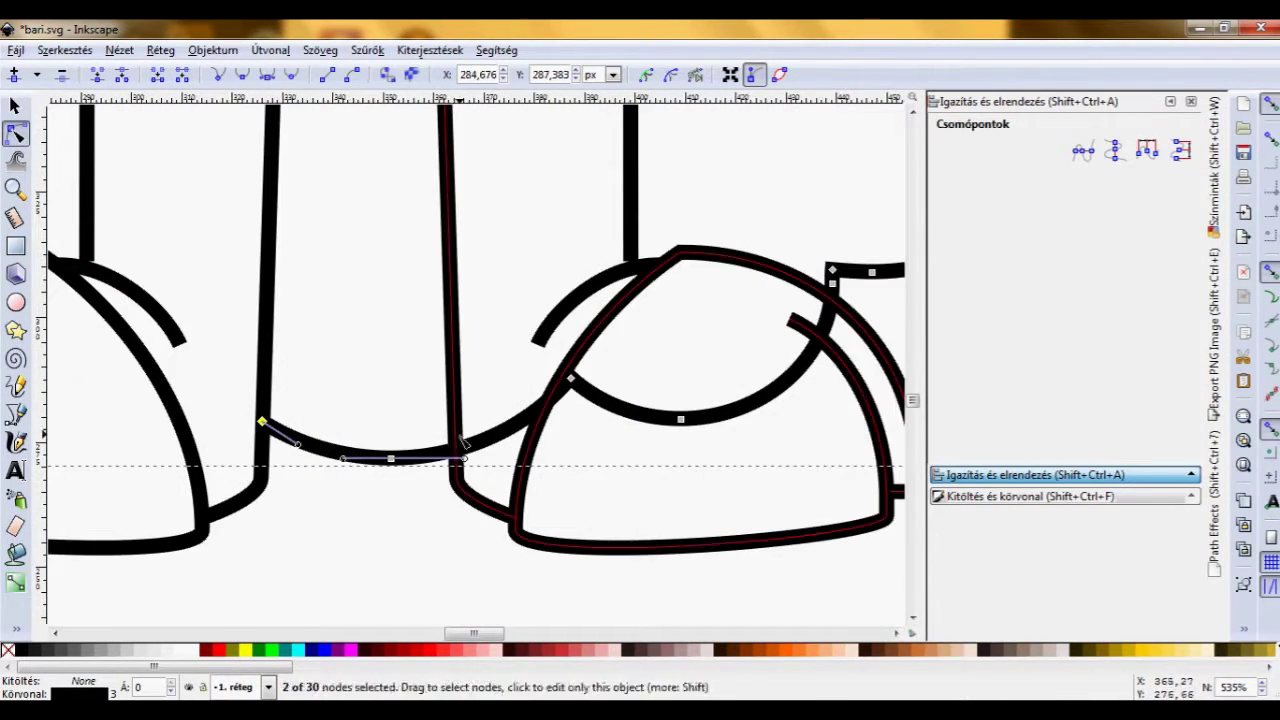
drag(855, 294, 436, 489)
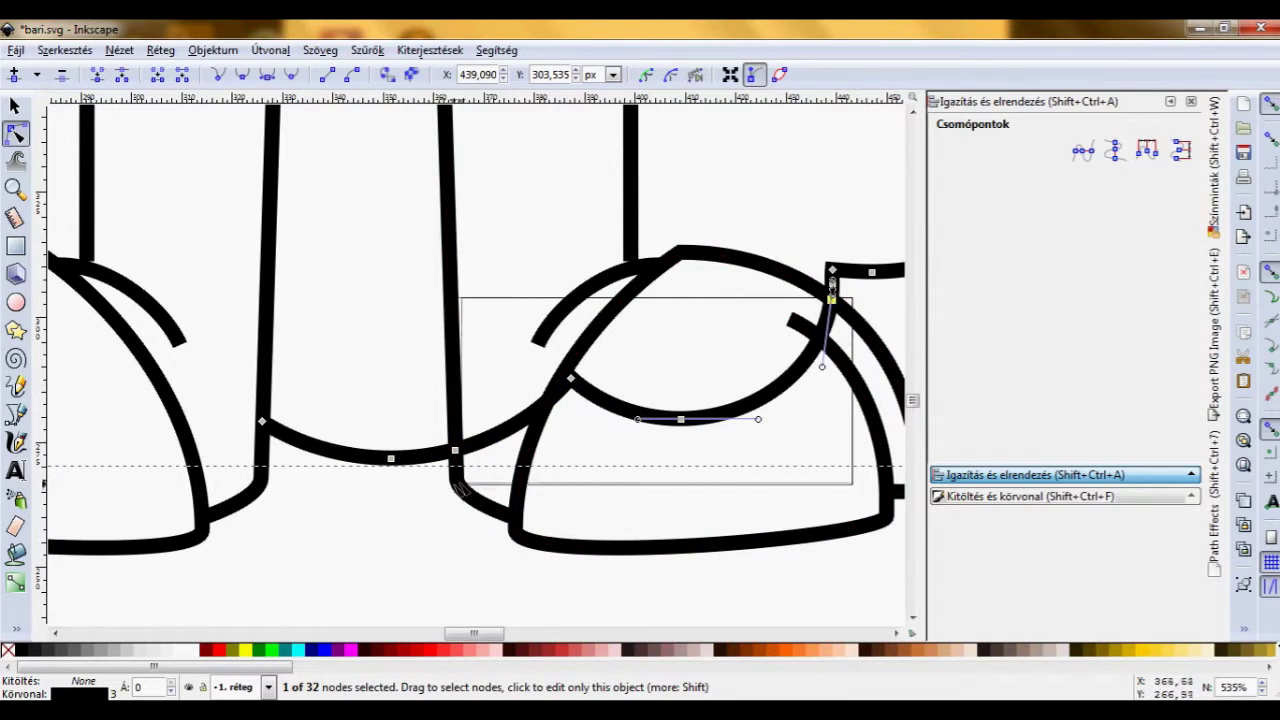
scroll(436, 489, left, 20)
Tidy the nodes at the sideways leg's bend and on the front leg lines.
click(266, 414)
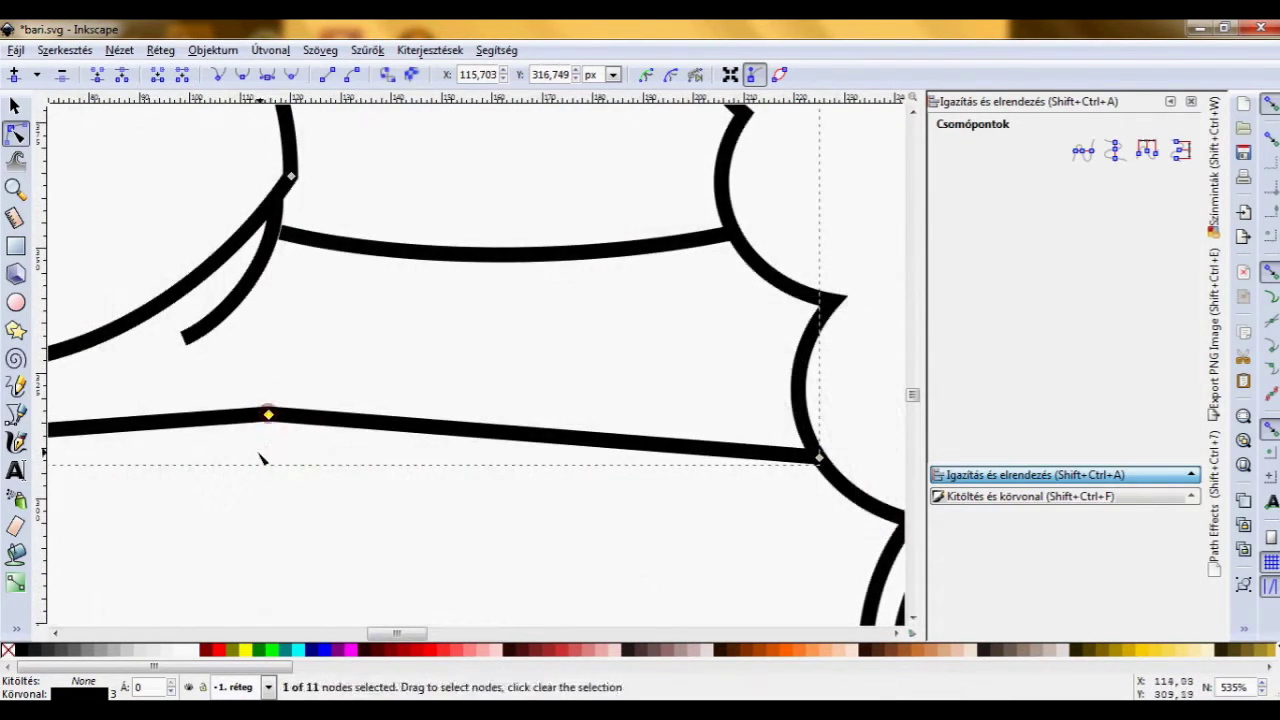
scroll(266, 450, left, 3)
click(396, 374)
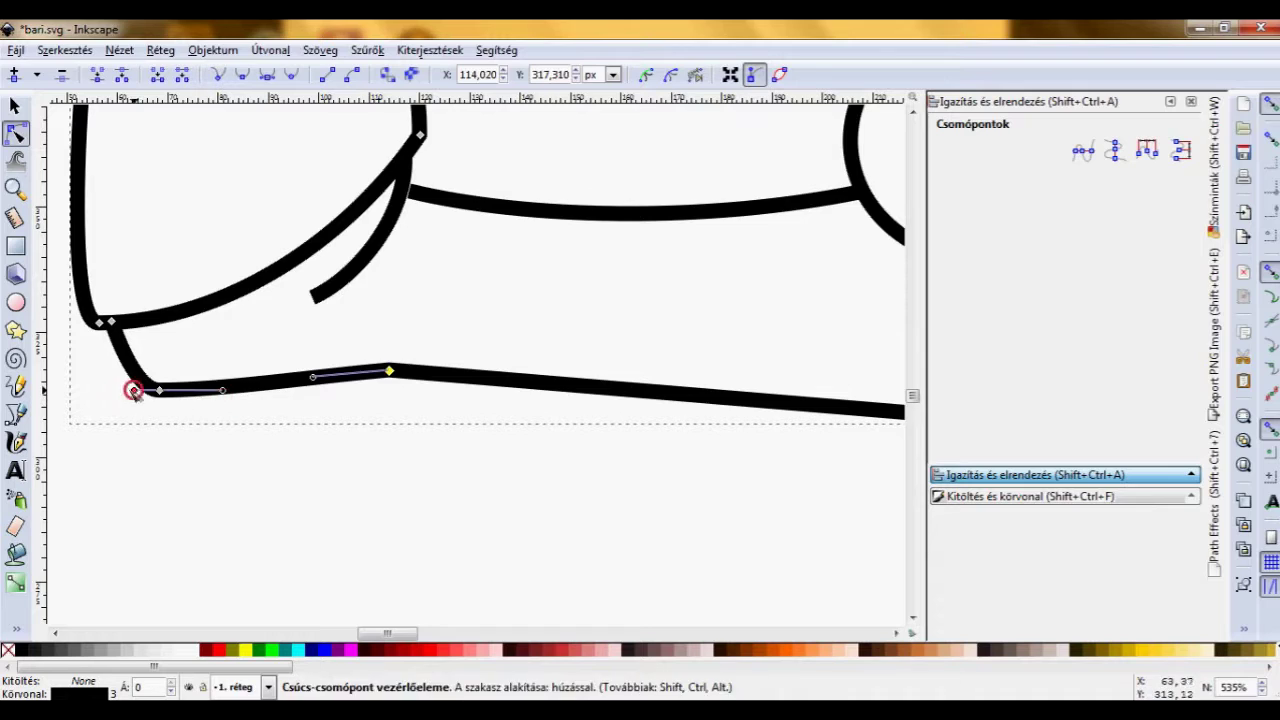
ctrl+scroll(363, 408, down, 3)
scroll(234, 457, right, 5)
scroll(400, 430, left, 2)
click(598, 400)
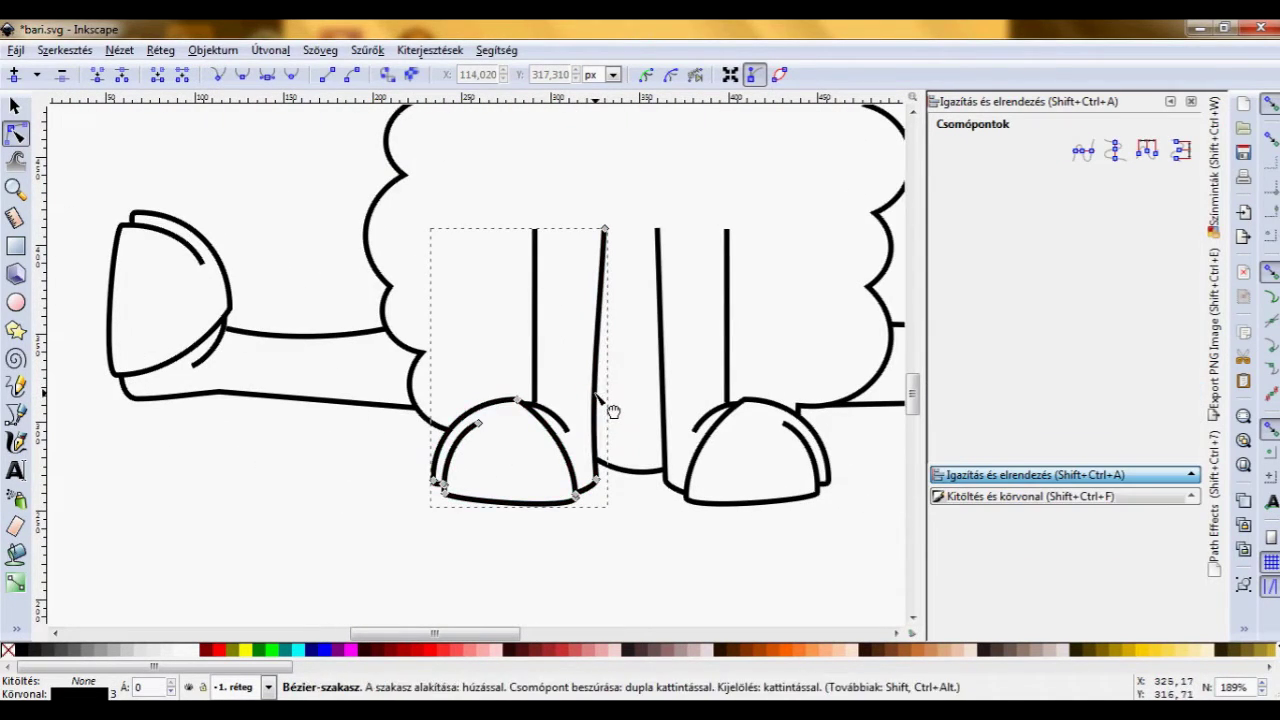
drag(586, 390, 587, 390)
click(538, 368)
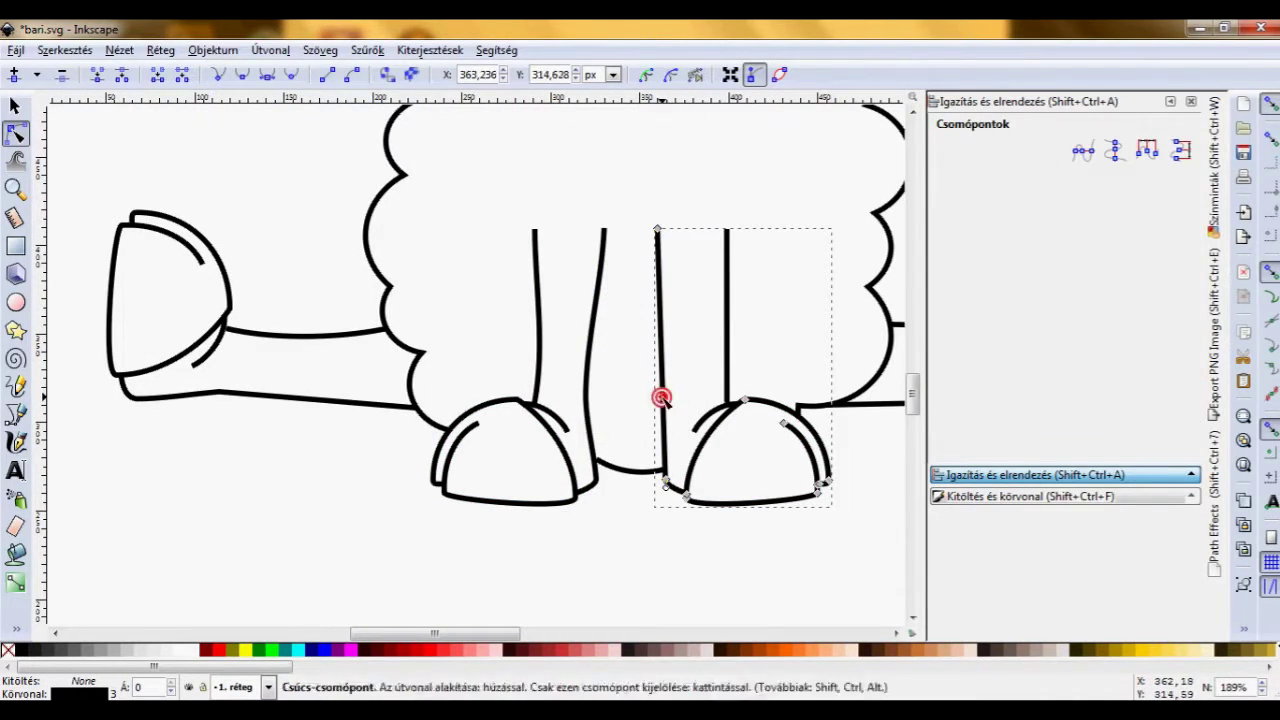
scroll(700, 400, right, 5)
drag(746, 422, 752, 428)
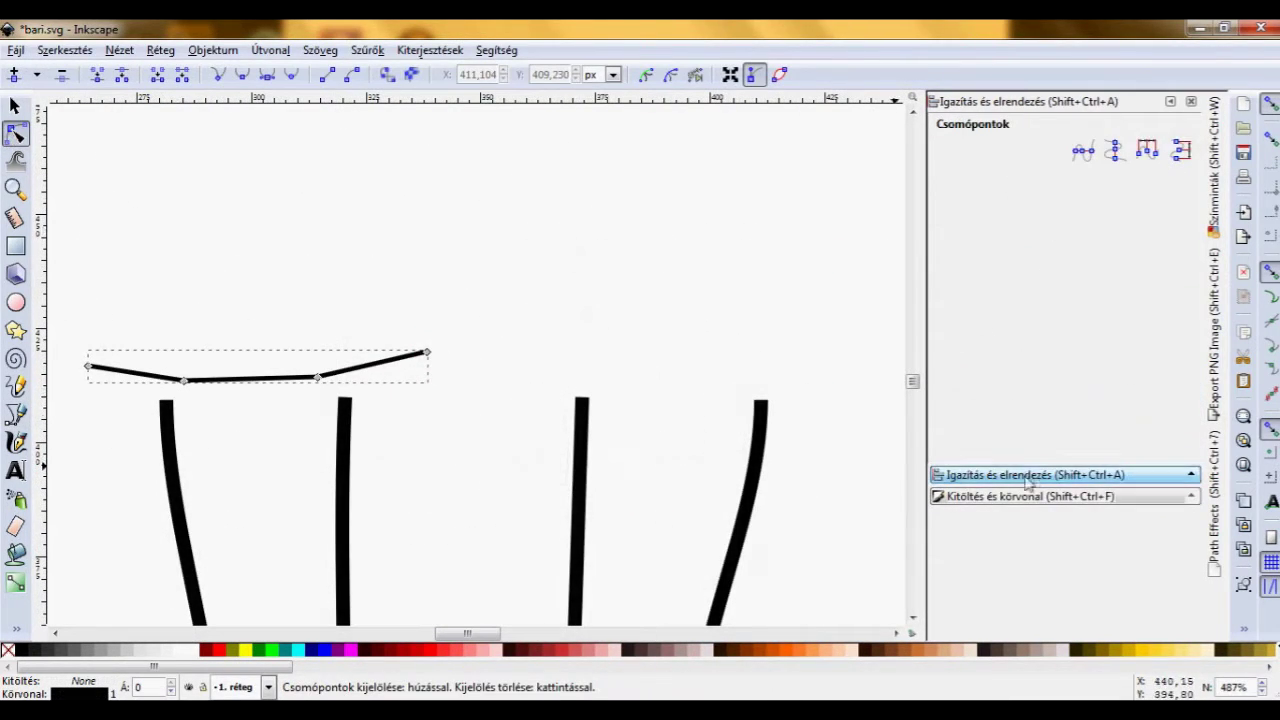
Set the new line's stroke width to 3 px.
click(1028, 496)
click(1121, 130)
text(3)
key(Return)
Bend the line's segments and nodes into even downward scallops.
mouse_move(274, 391)
mouse_down()
mouse_move(137, 403)
mouse_move(160, 409)
mouse_up()
drag(245, 410, 238, 432)
drag(365, 368, 393, 413)
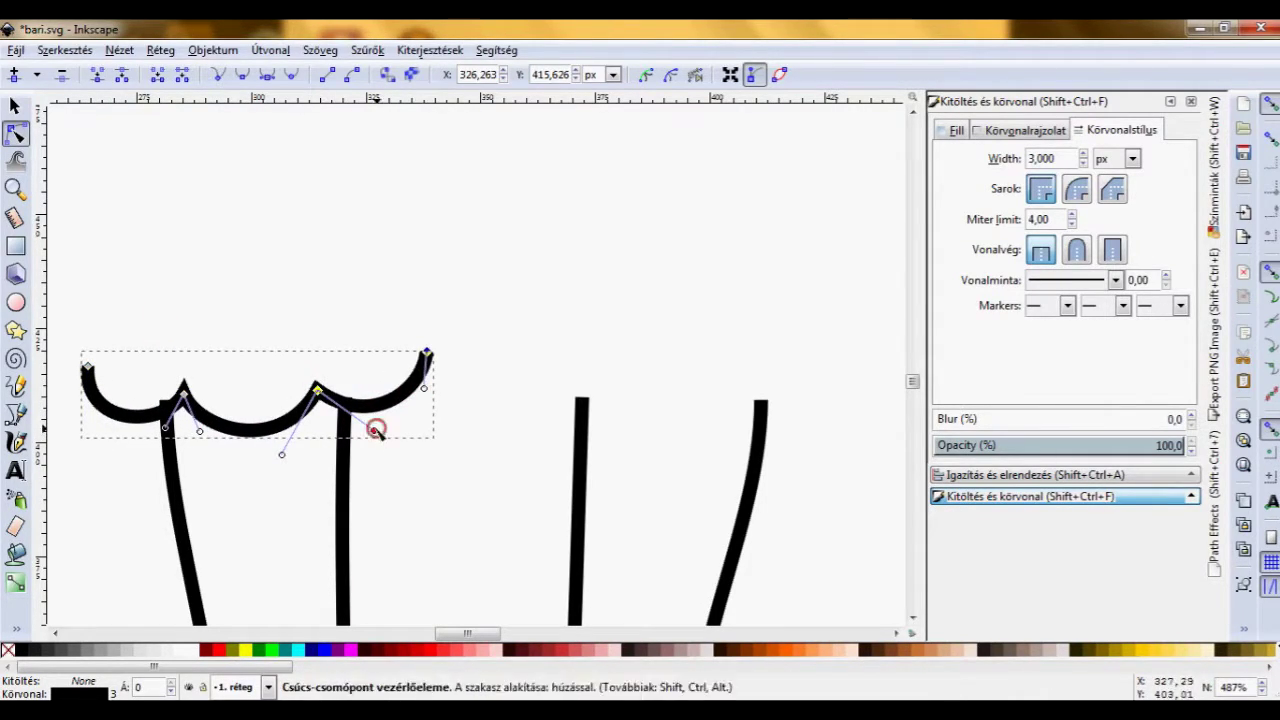
drag(316, 390, 333, 390)
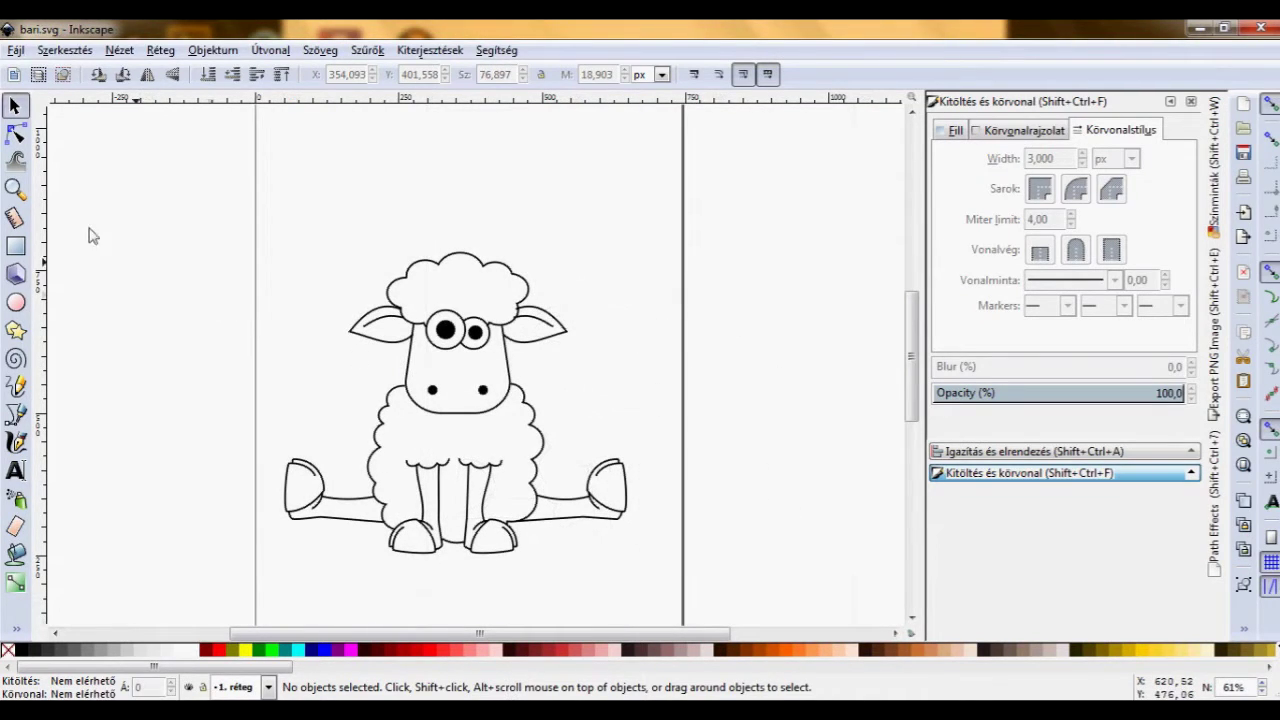
click(16, 188)
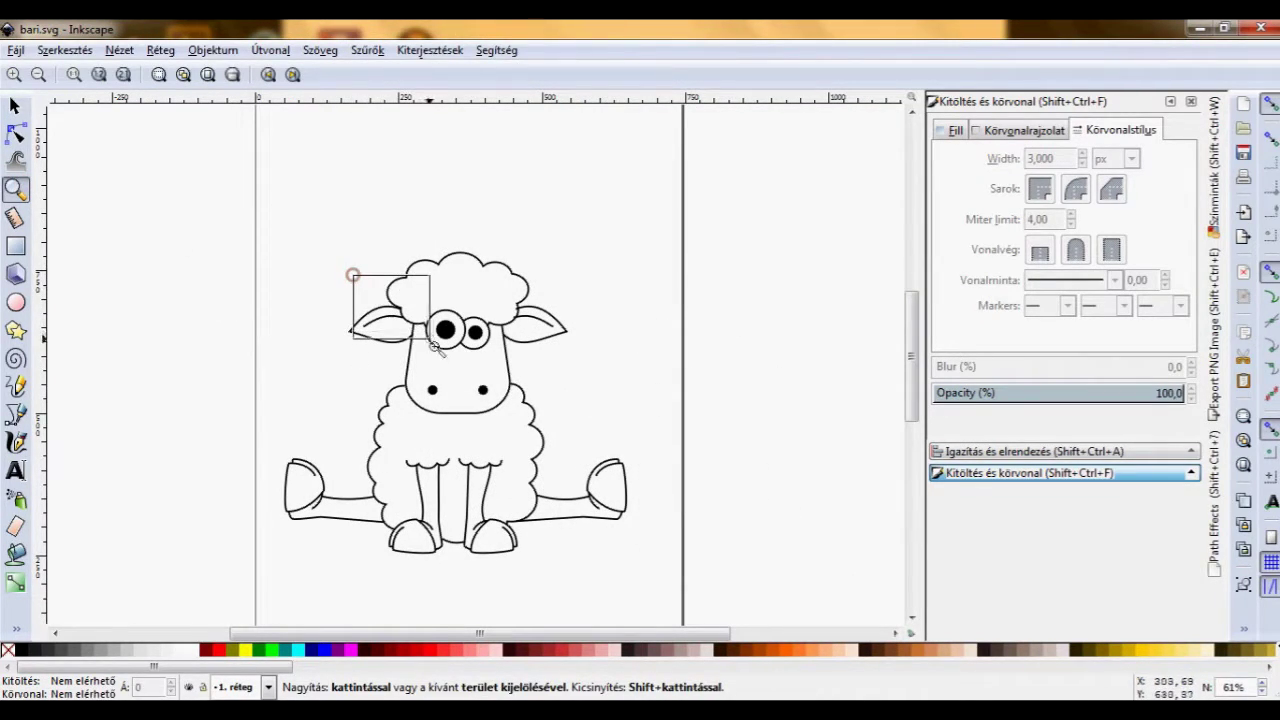
Convert the left ear's inner curve to a path and taper it into a crescent.
drag(433, 342, 438, 352)
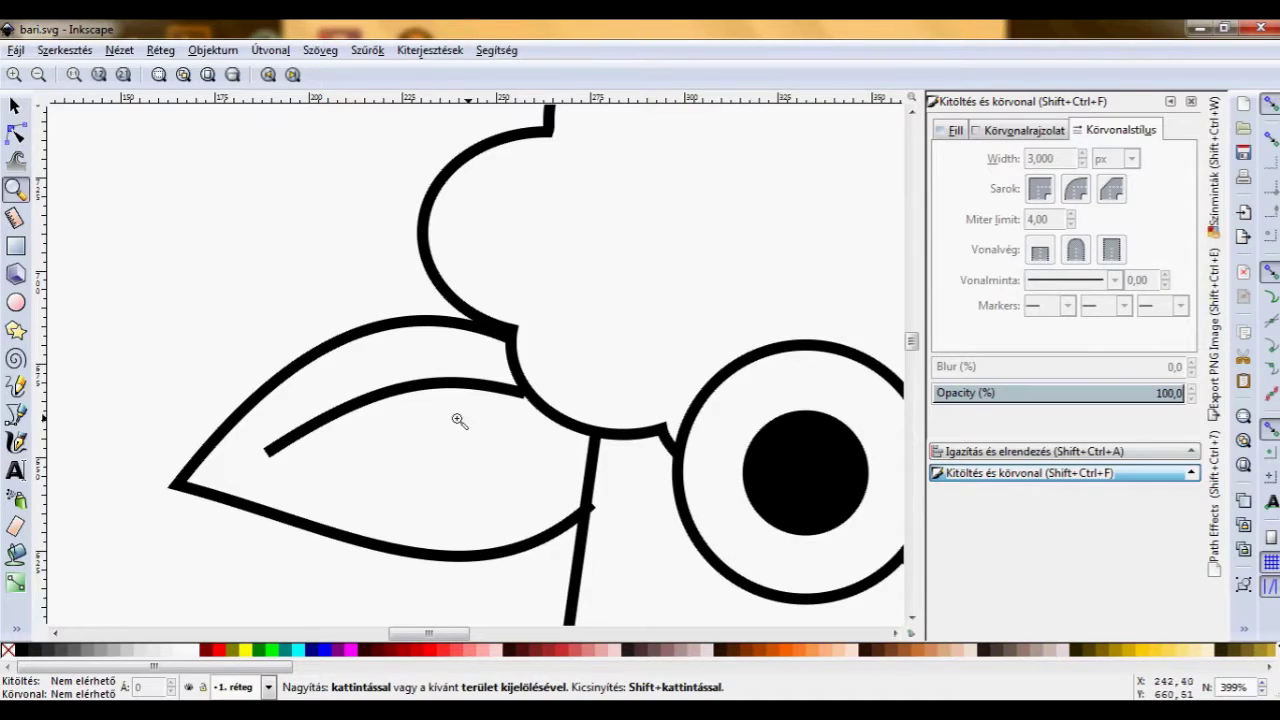
click(16, 140)
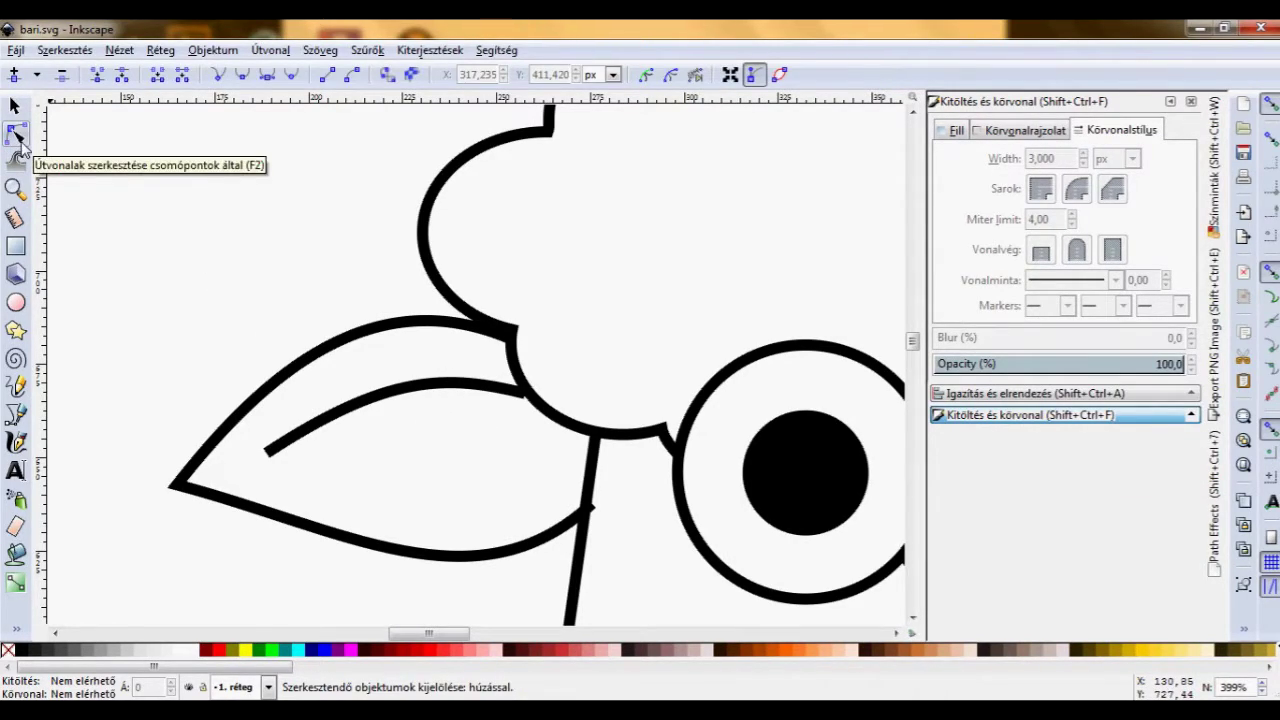
click(511, 396)
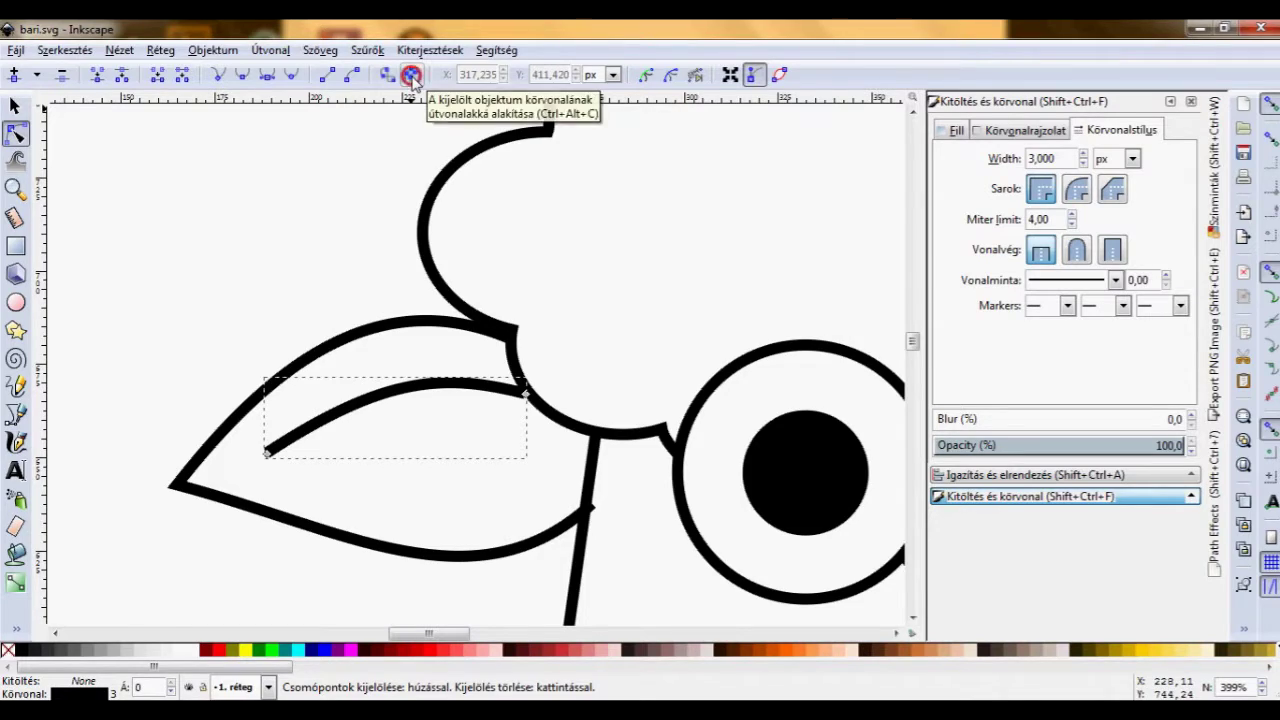
click(412, 76)
drag(450, 412, 443, 400)
drag(428, 457, 355, 435)
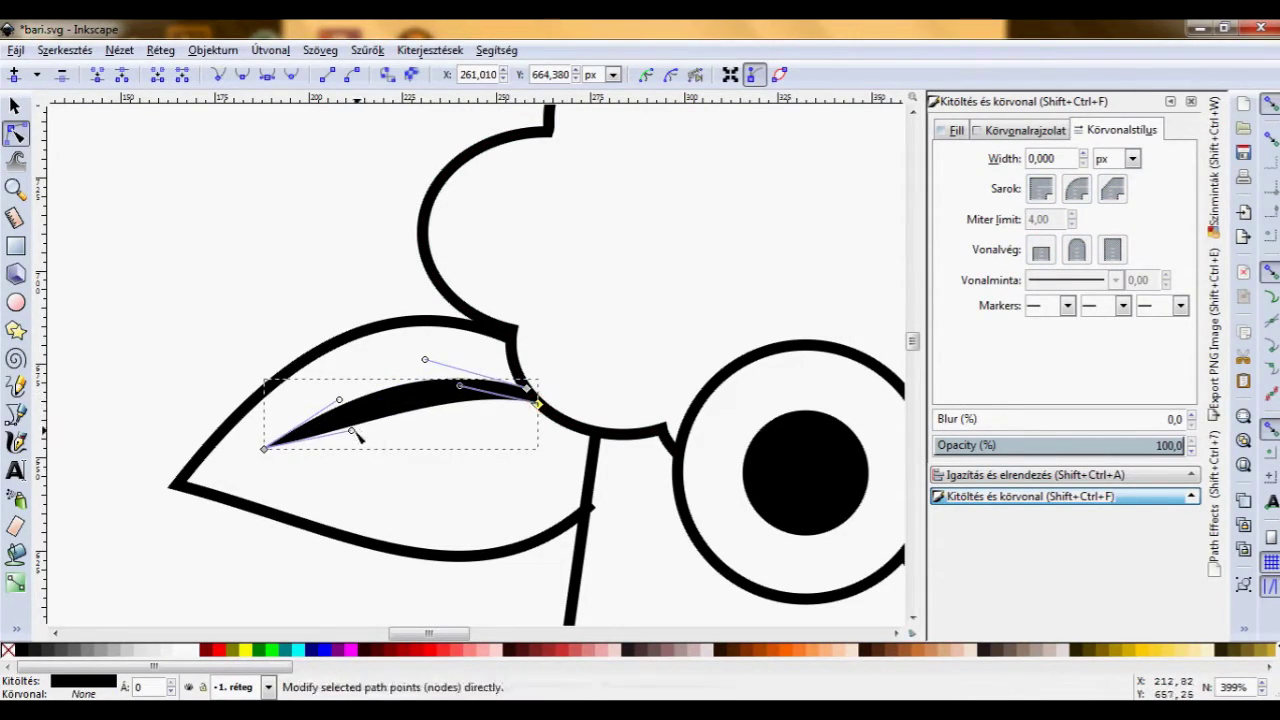
drag(423, 360, 418, 346)
Thicken the top edge of the left ear's outline.
click(449, 489)
click(555, 510)
drag(174, 500, 320, 335)
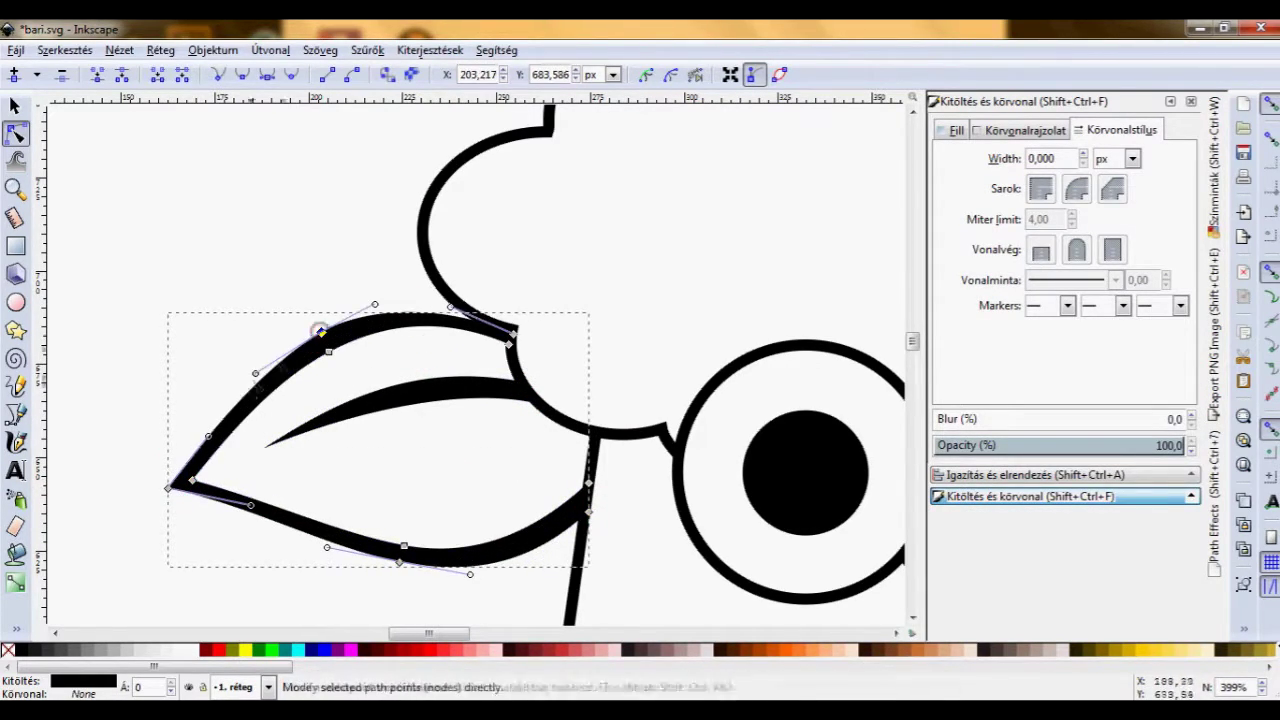
click(505, 470)
Thicken the bottom of the face outline.
key(5)
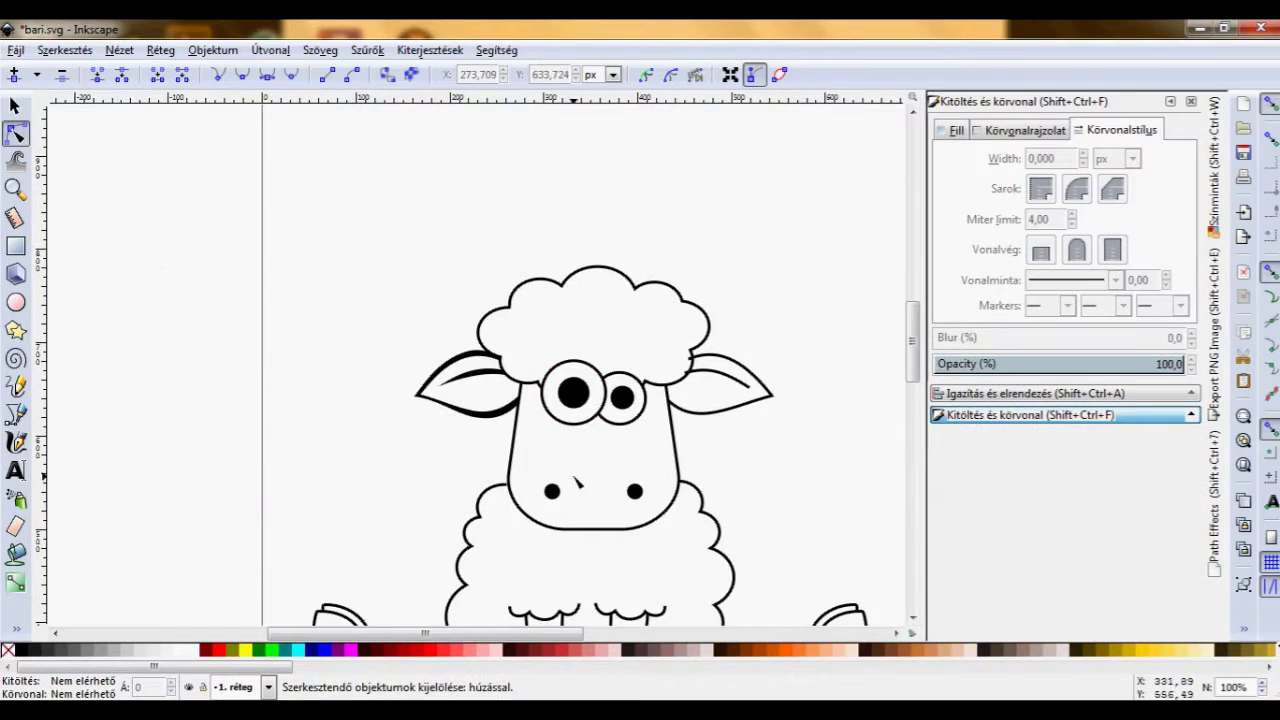
key(F3)
drag(505, 403, 705, 525)
key(F2)
click(177, 400)
drag(308, 555, 308, 558)
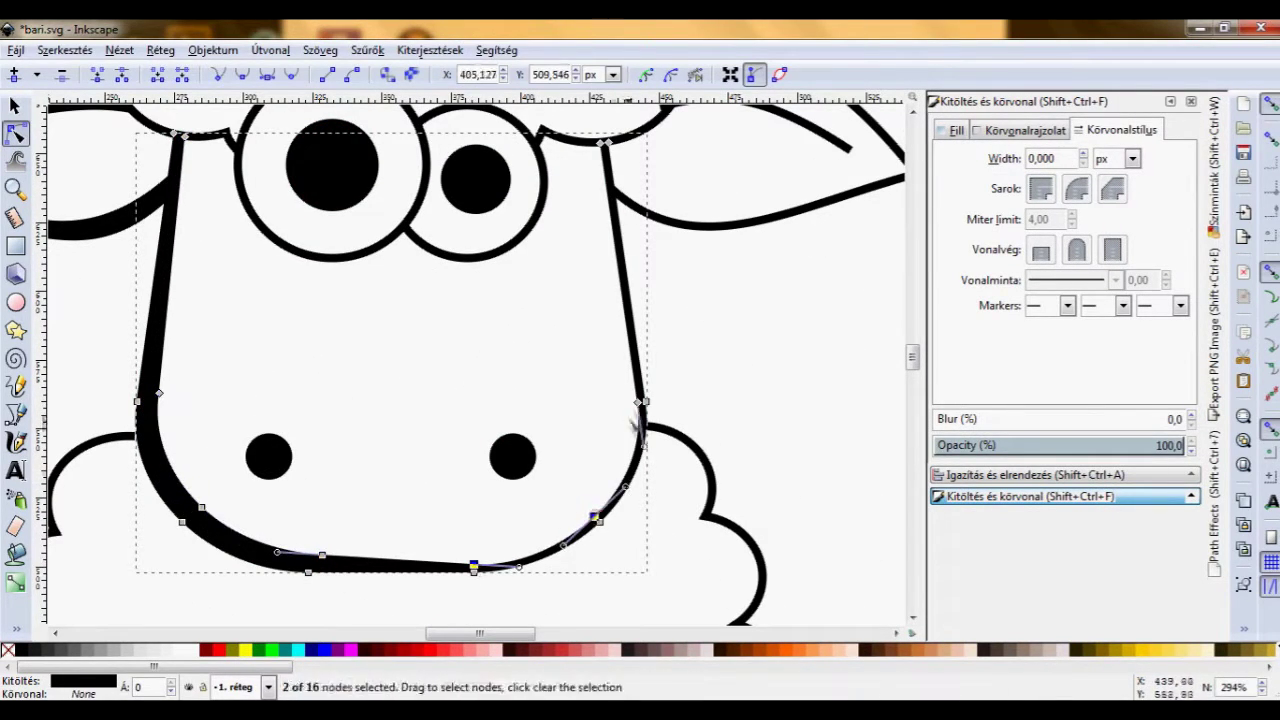
scroll(563, 420, up, 6)
Select the right ear's curves and reshape the head outline to vary its thickness.
click(15, 105)
scroll(225, 365, left, 5)
click(225, 365)
key(5)
click(655, 375)
key(ctrl+shift+a)
key(3)
key(F2)
click(325, 400)
click(340, 300)
click(355, 265)
key(3)
key(3)
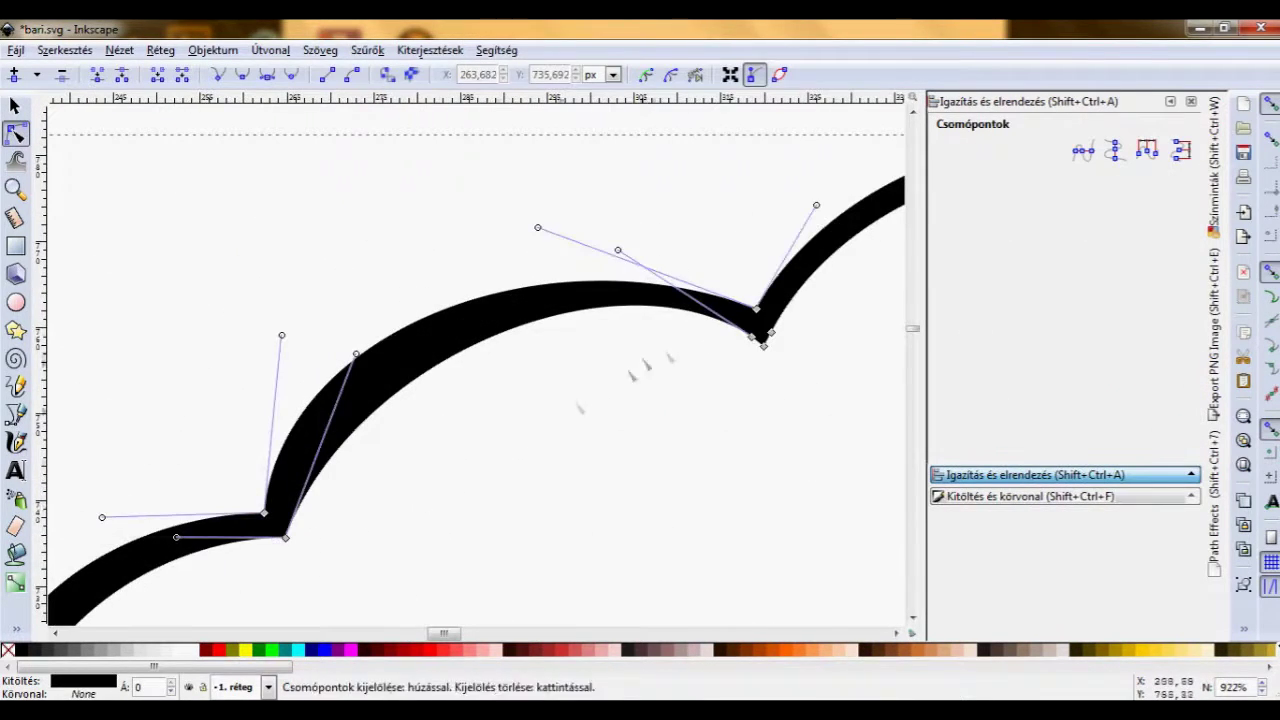
drag(580, 398, 395, 433)
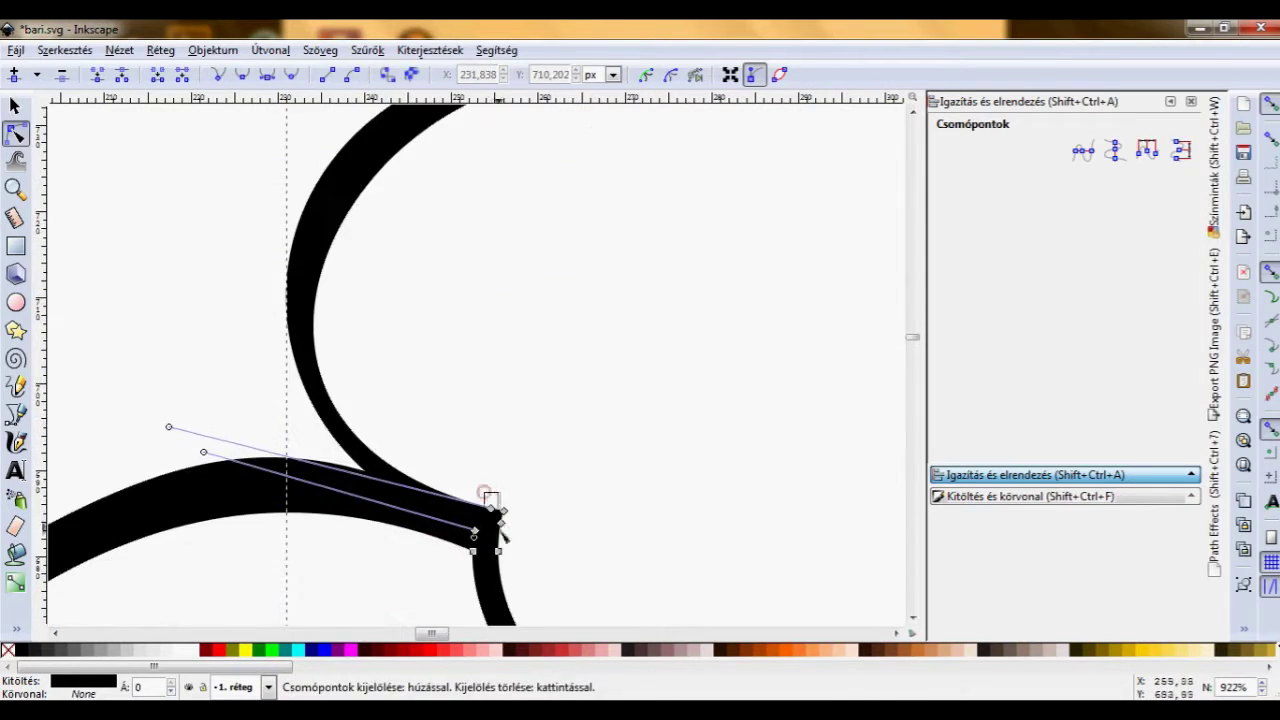
Reshape further outline segments and curve handles into tapered strokes.
scroll(395, 433, down, 10)
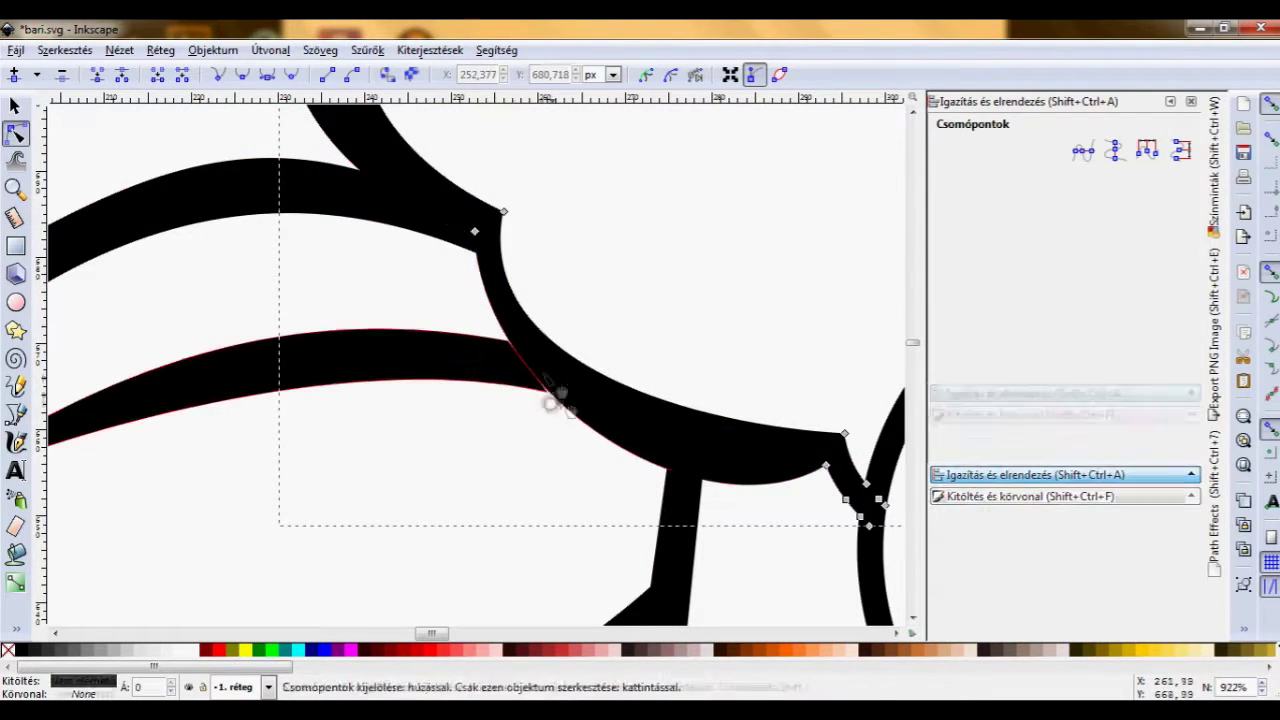
click(506, 214)
click(714, 386)
scroll(483, 317, up, 2)
click(431, 390)
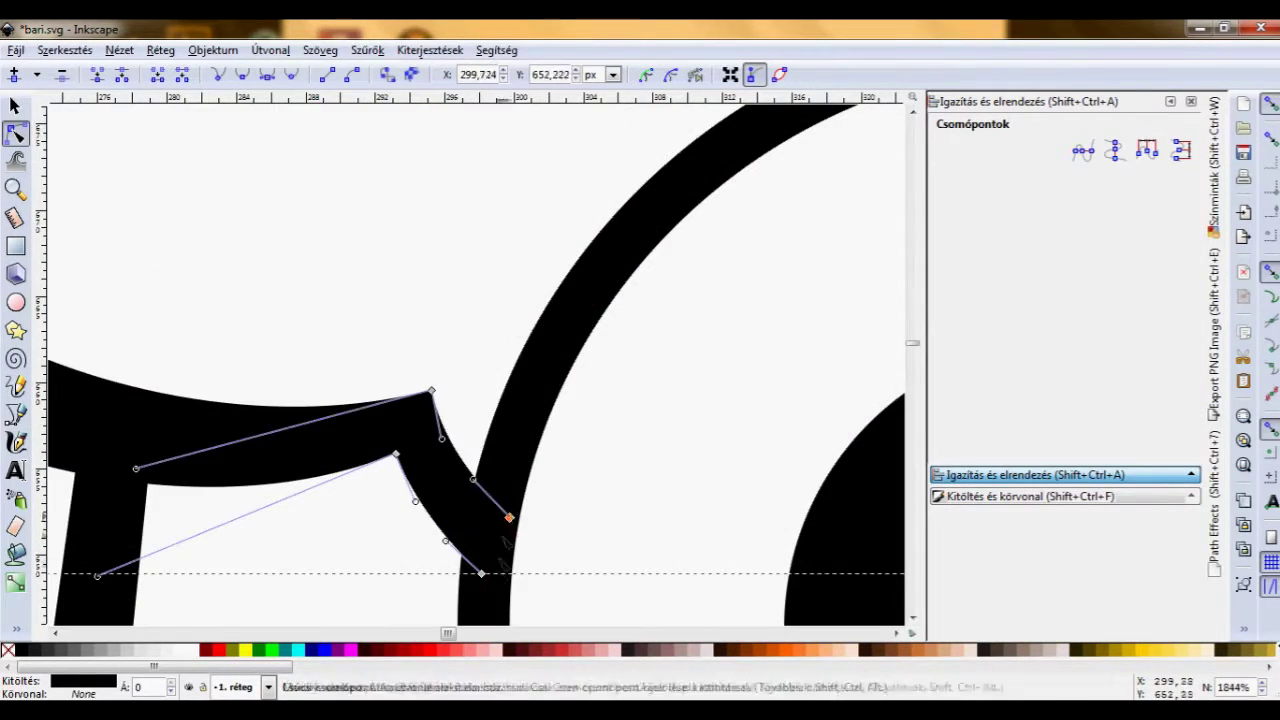
scroll(483, 317, down, 3)
click(771, 217)
key(3)
click(700, 420)
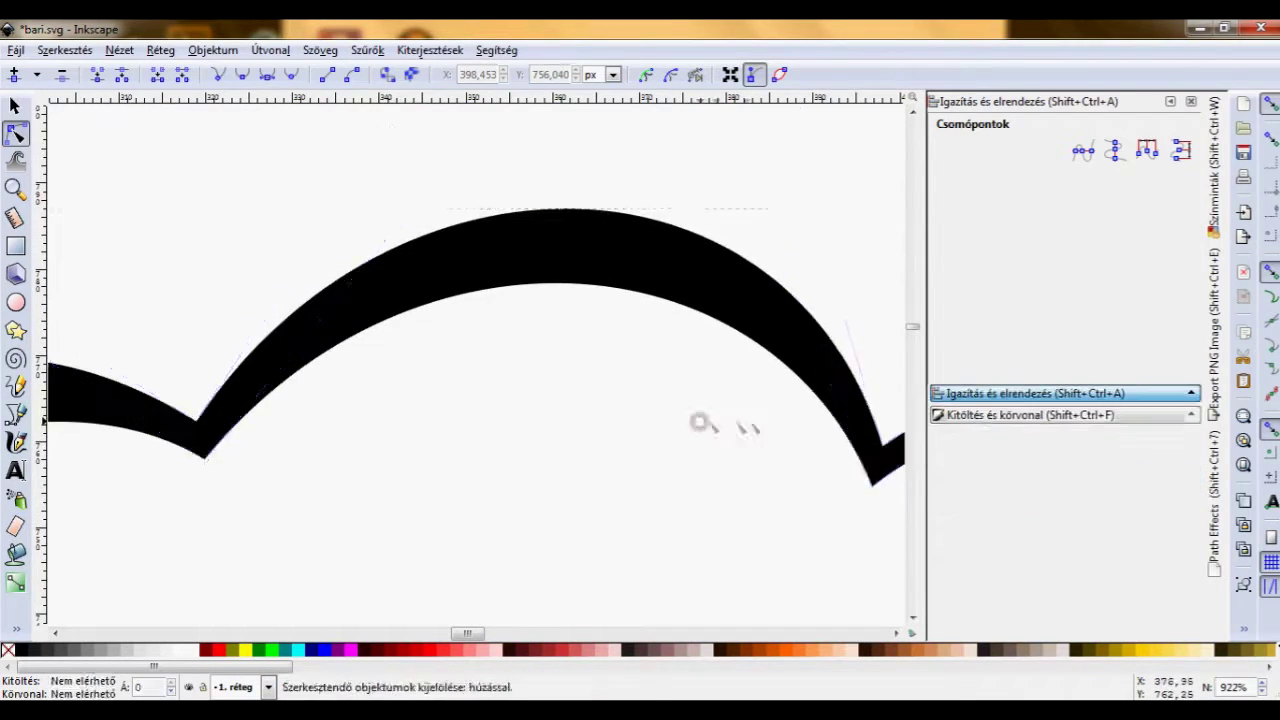
scroll(537, 409, down, 3)
drag(503, 291, 571, 243)
key(3)
Pick out the wavy leg-top outline for editing.
click(617, 404)
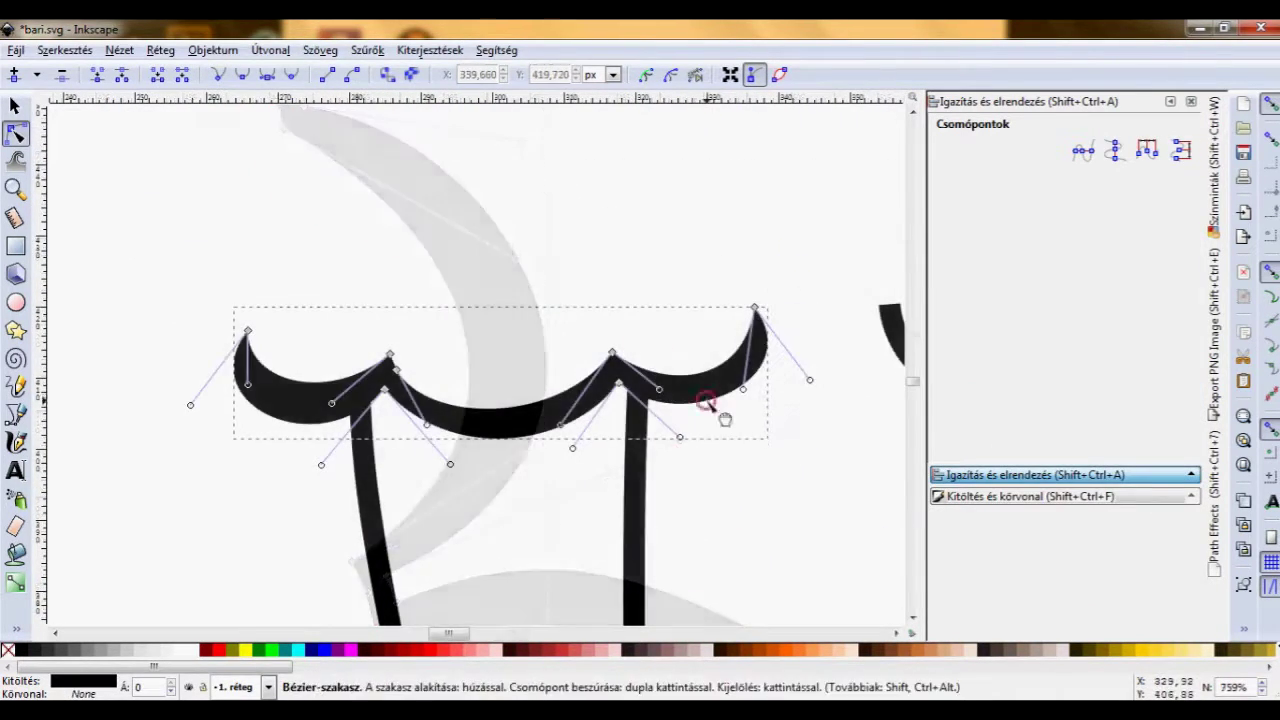
scroll(617, 404, down, 3)
scroll(617, 404, up, 3)
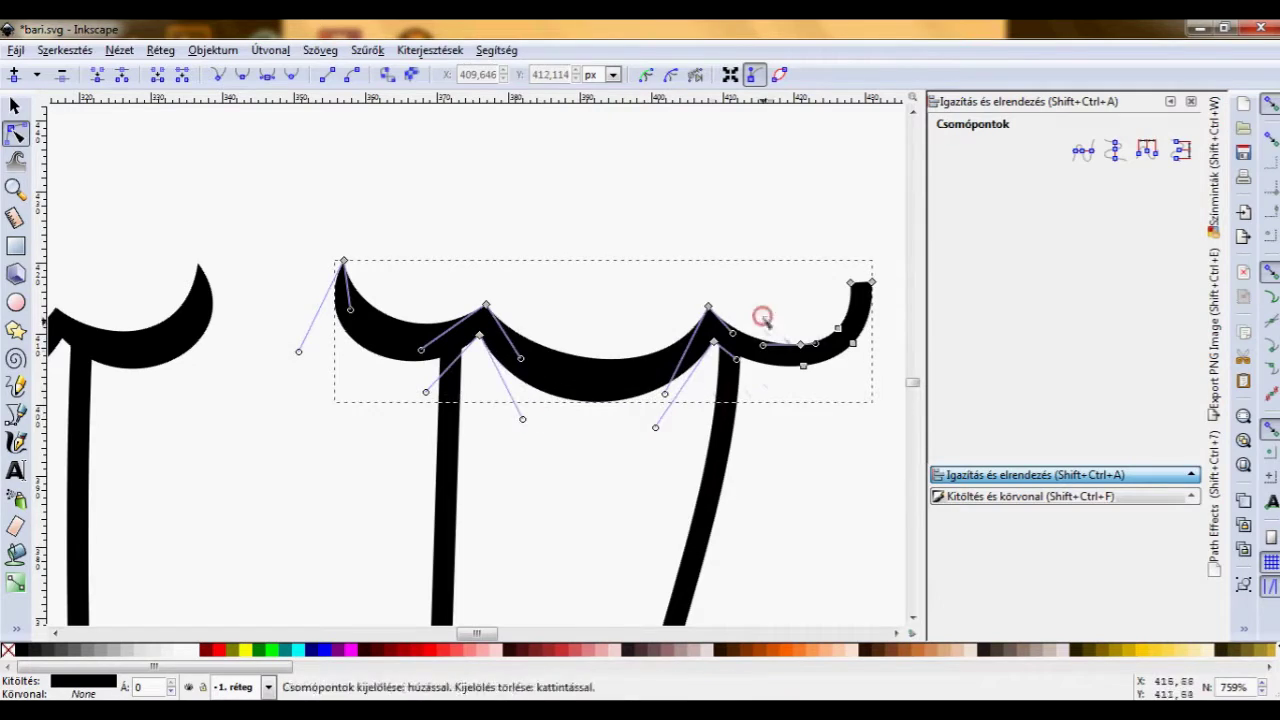
scroll(609, 363, down, 3)
click(340, 323)
scroll(340, 323, down, 3)
Thicken the hoof outline's lower edge and adjust a final outline curve.
click(517, 334)
scroll(517, 334, down, 2)
click(694, 300)
scroll(694, 300, down, 2)
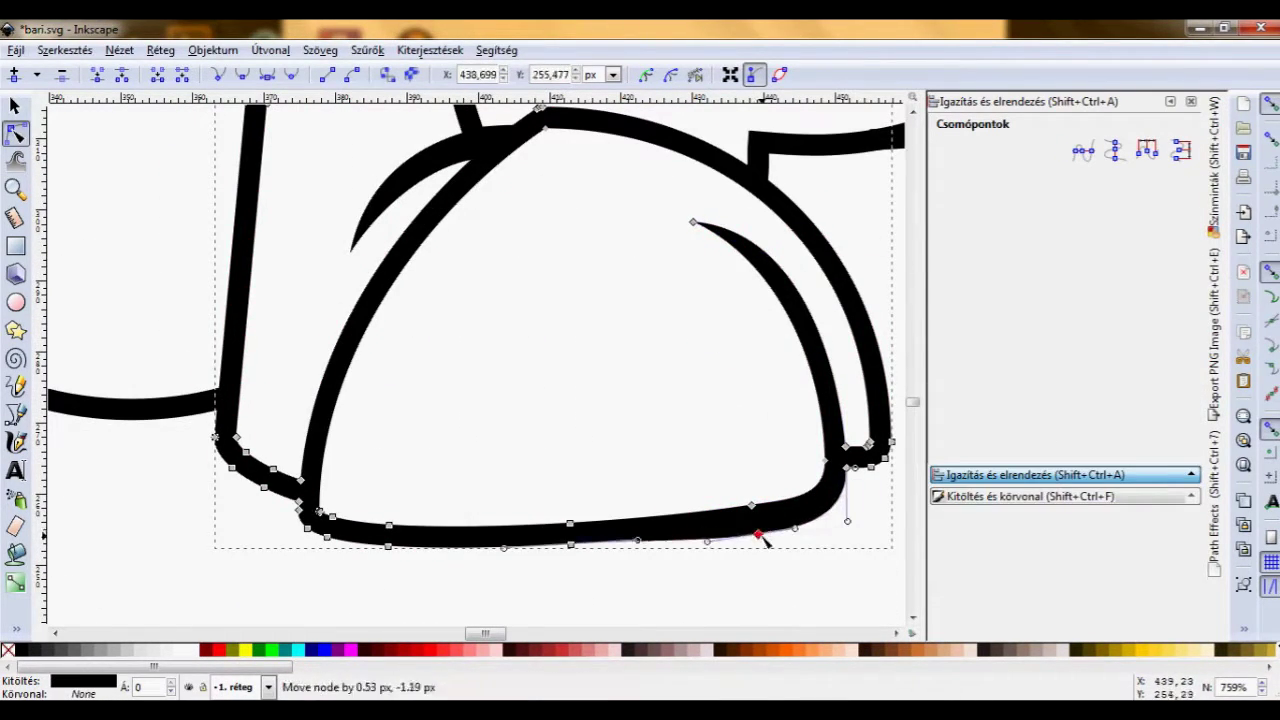
scroll(765, 537, down, 3)
click(714, 294)
click(528, 327)
drag(545, 374, 600, 340)
scroll(600, 340, up, 3)
key(5)
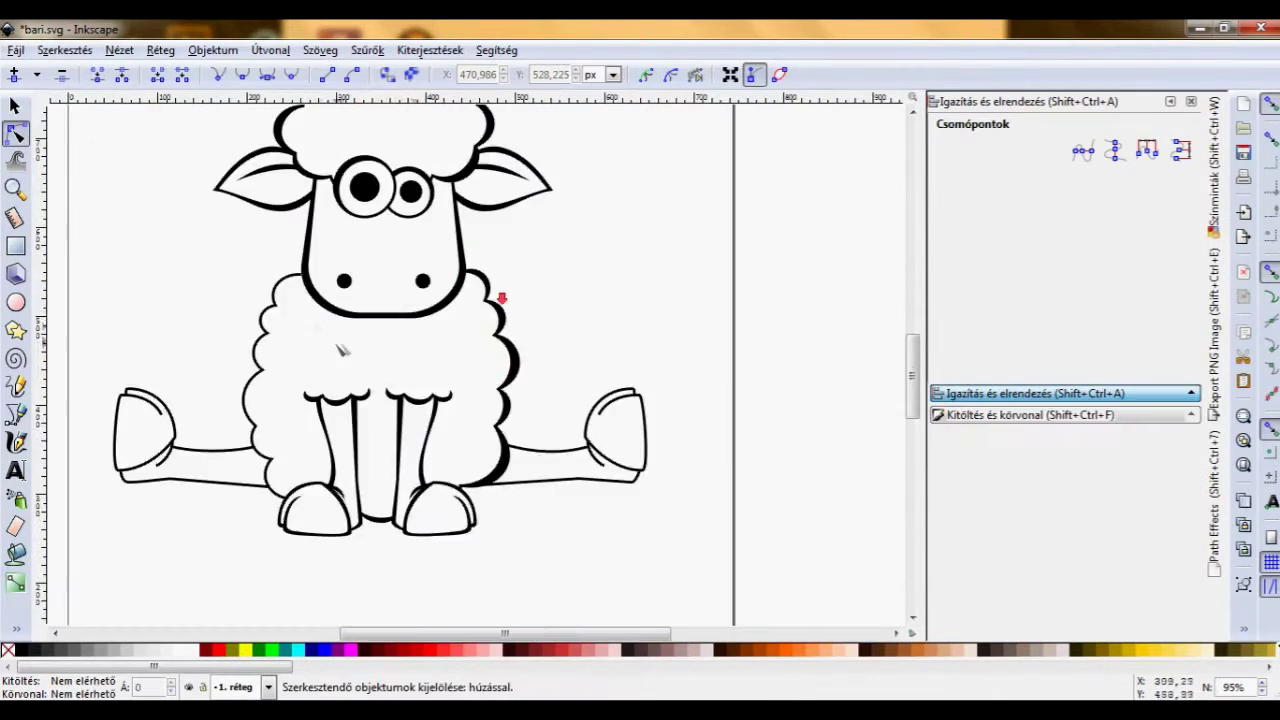
drag(571, 466, 580, 466)
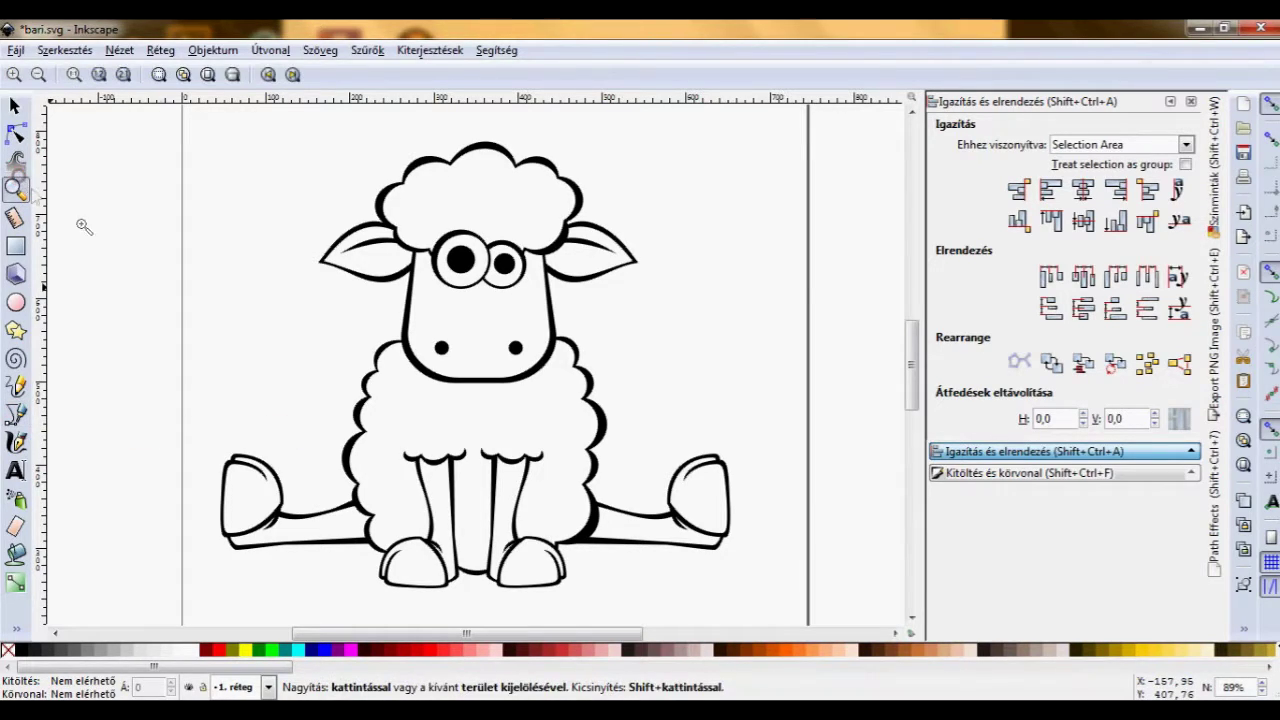
Zoom in on the left ear and eye to inspect the tapered outlines.
drag(331, 206, 452, 305)
Trace a closed shape around the head and both ears and give it a cream fill.
click(15, 413)
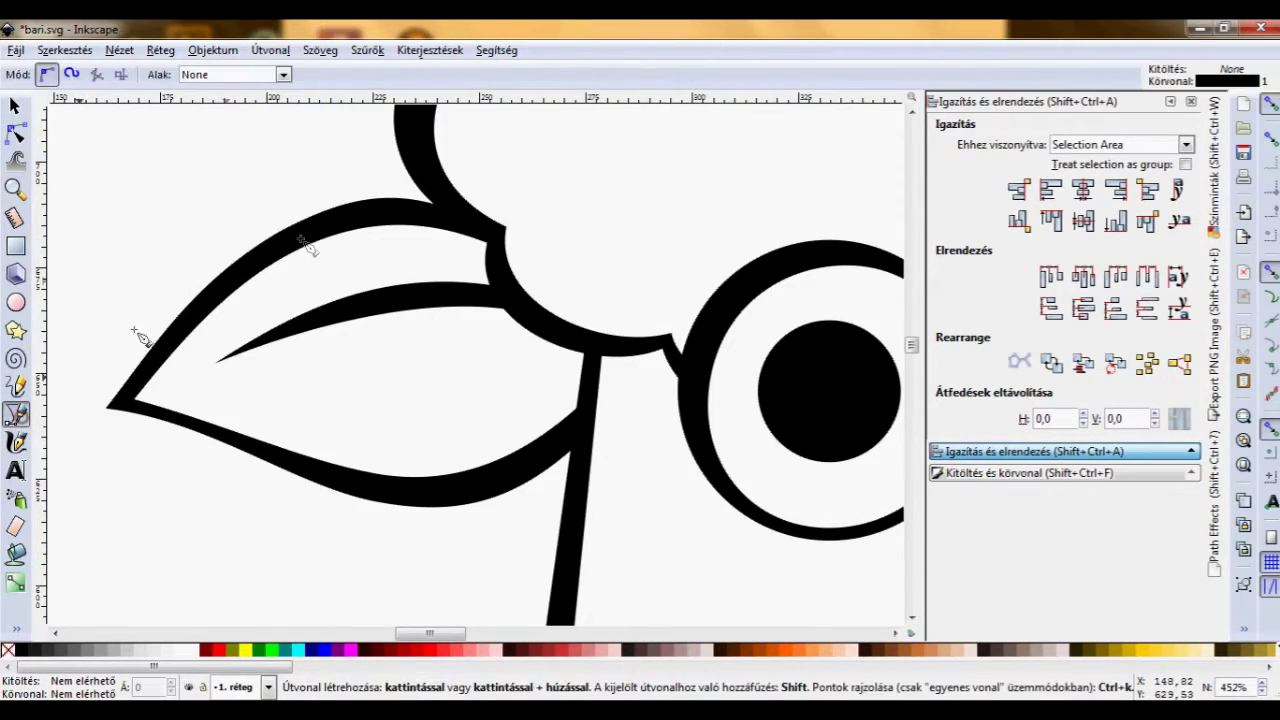
scroll(566, 600, down, 5)
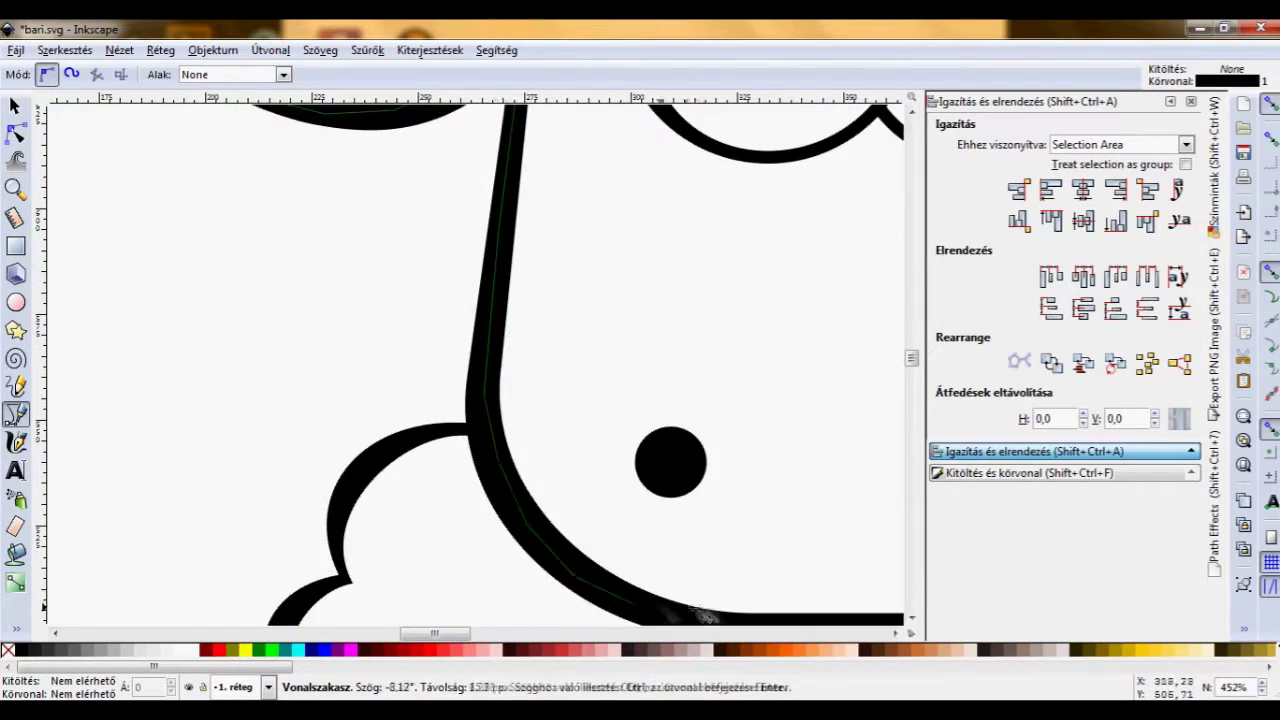
scroll(594, 423, right, 5)
scroll(543, 337, up, 5)
click(760, 345)
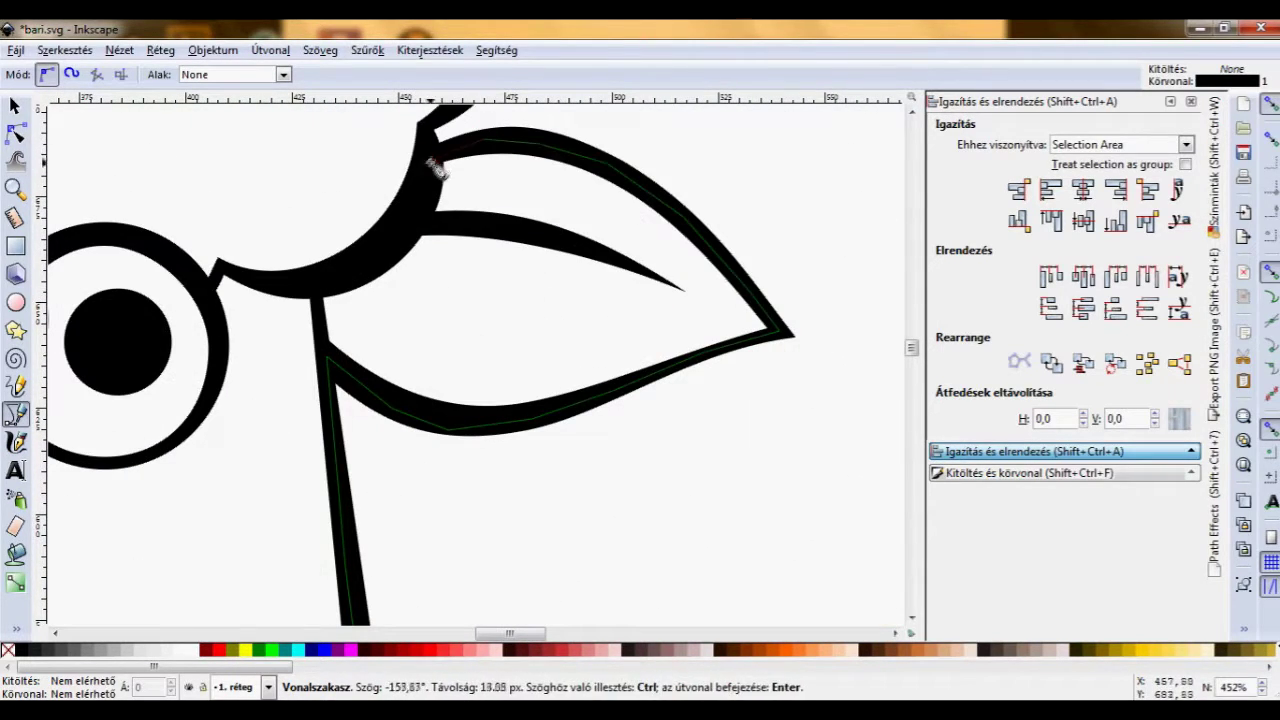
scroll(213, 388, left, 5)
scroll(294, 363, left, 3)
scroll(177, 257, left, 5)
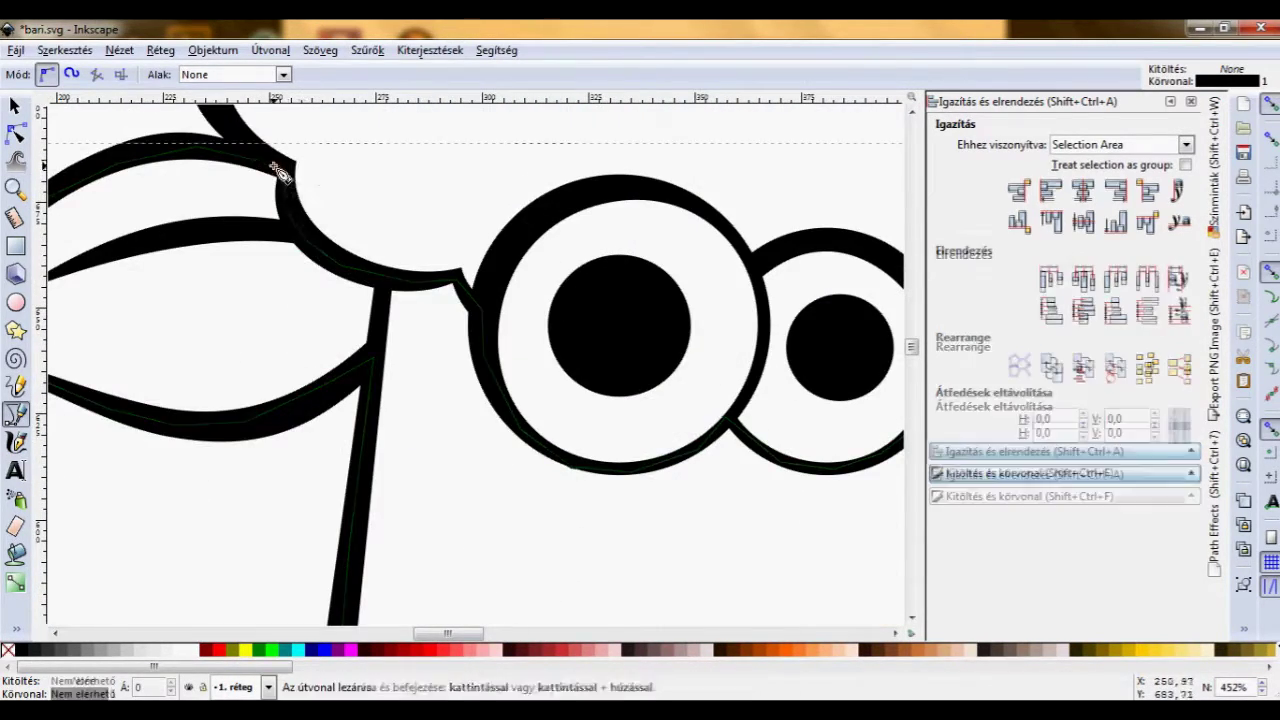
click(277, 171)
key(minus)
key(minus)
key(minus)
click(978, 496)
Begin tracing a fill shape along the outline of the left front leg.
click(1022, 130)
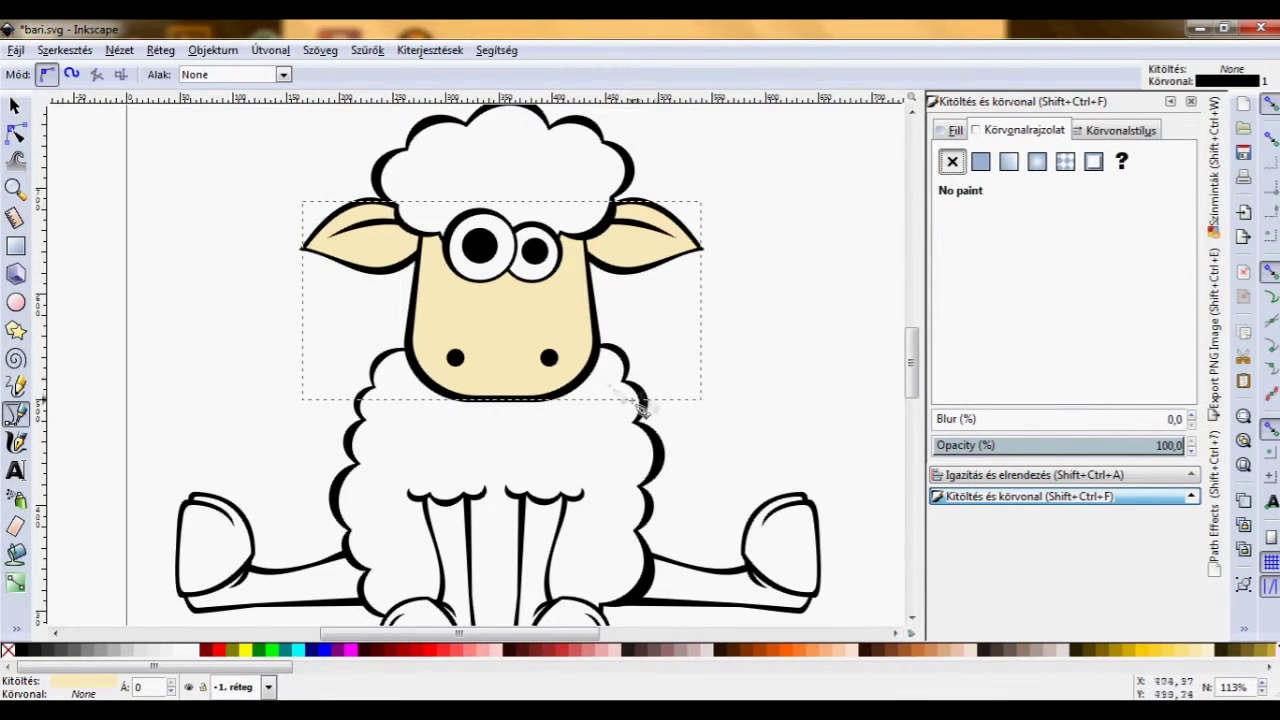
key(Escape)
scroll(440, 560, up, 3)
click(397, 145)
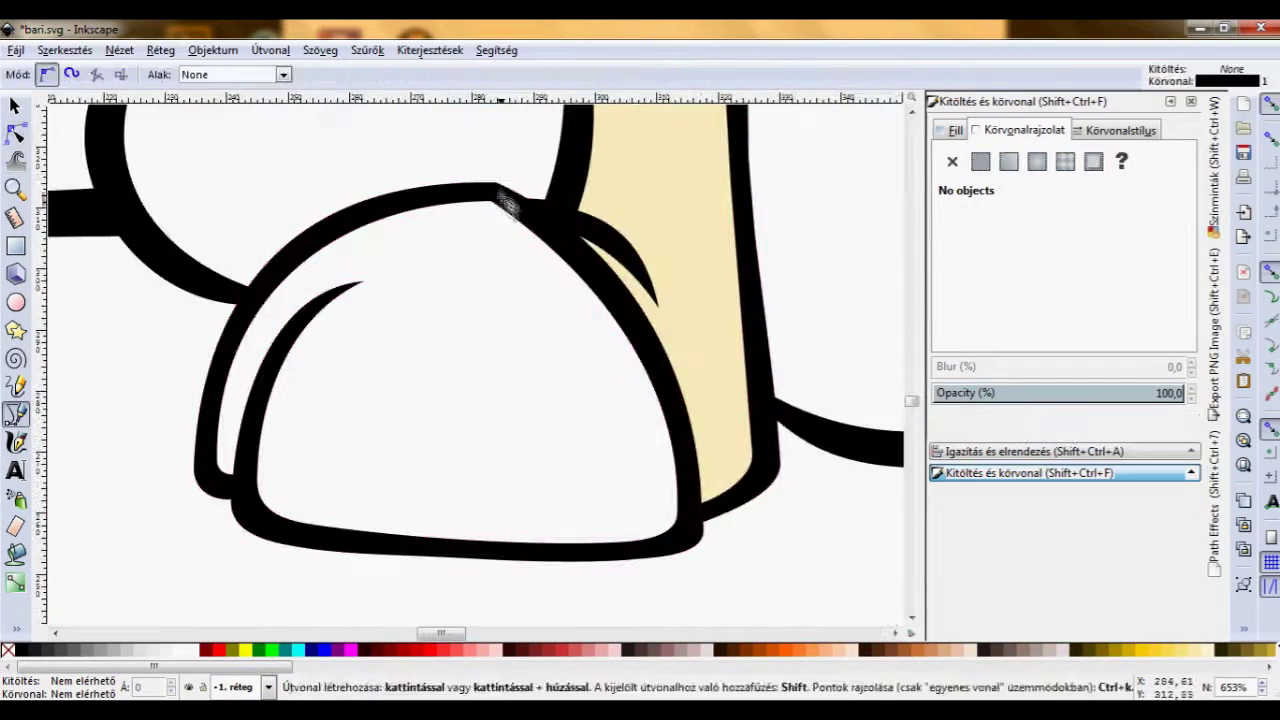
Trace the brown hoof, group it with the cream leg fill, and copy the group onto the other front leg.
click(496, 190)
click(496, 190)
key(ctrl+shift+v)
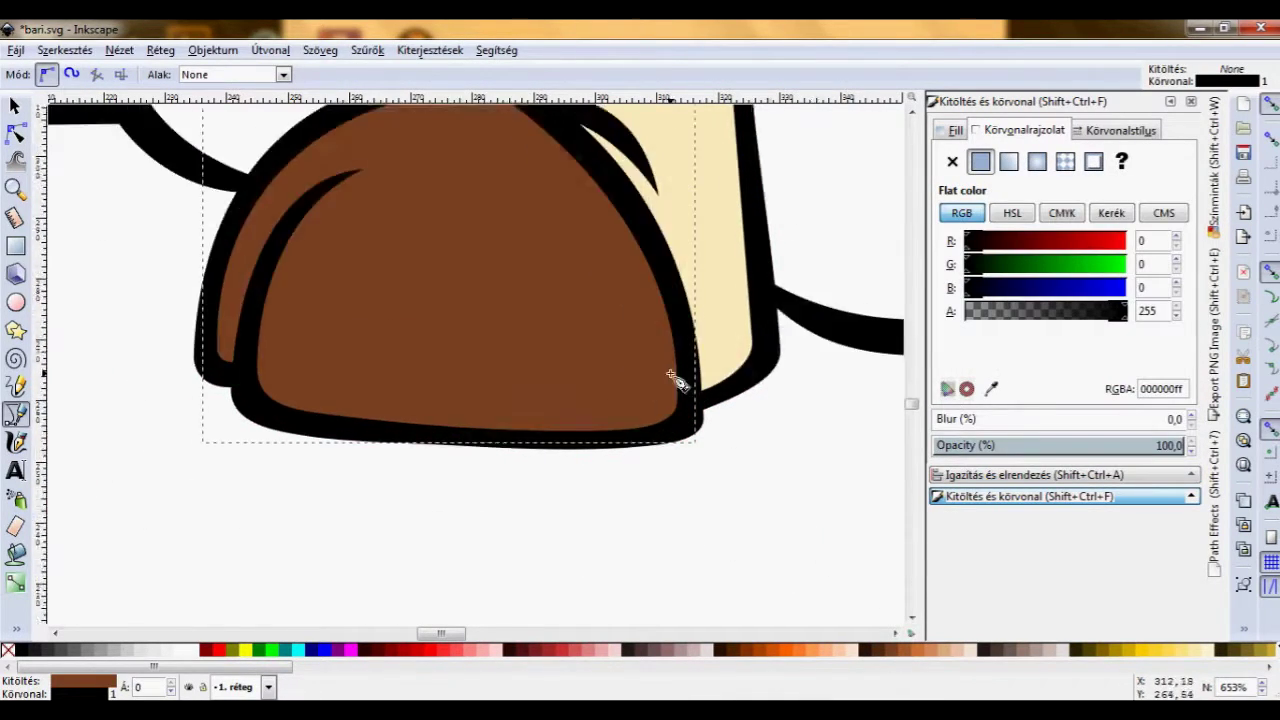
key(F1)
key(5)
drag(424, 389, 499, 389)
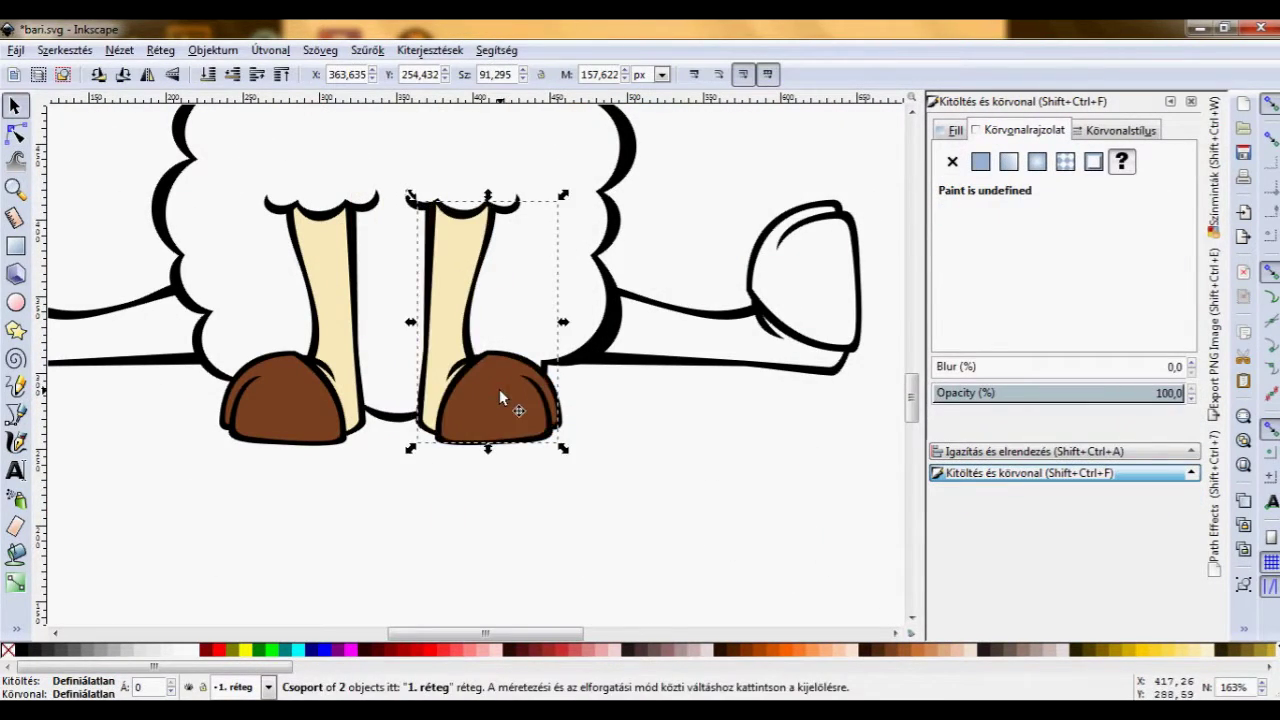
Paste another leg-and-hoof copy behind the outlines and reshape its pieces to fit the outstretched leg.
key(ctrl+v)
key(3)
key(End)
double_click(840, 270)
drag(845, 165, 828, 150)
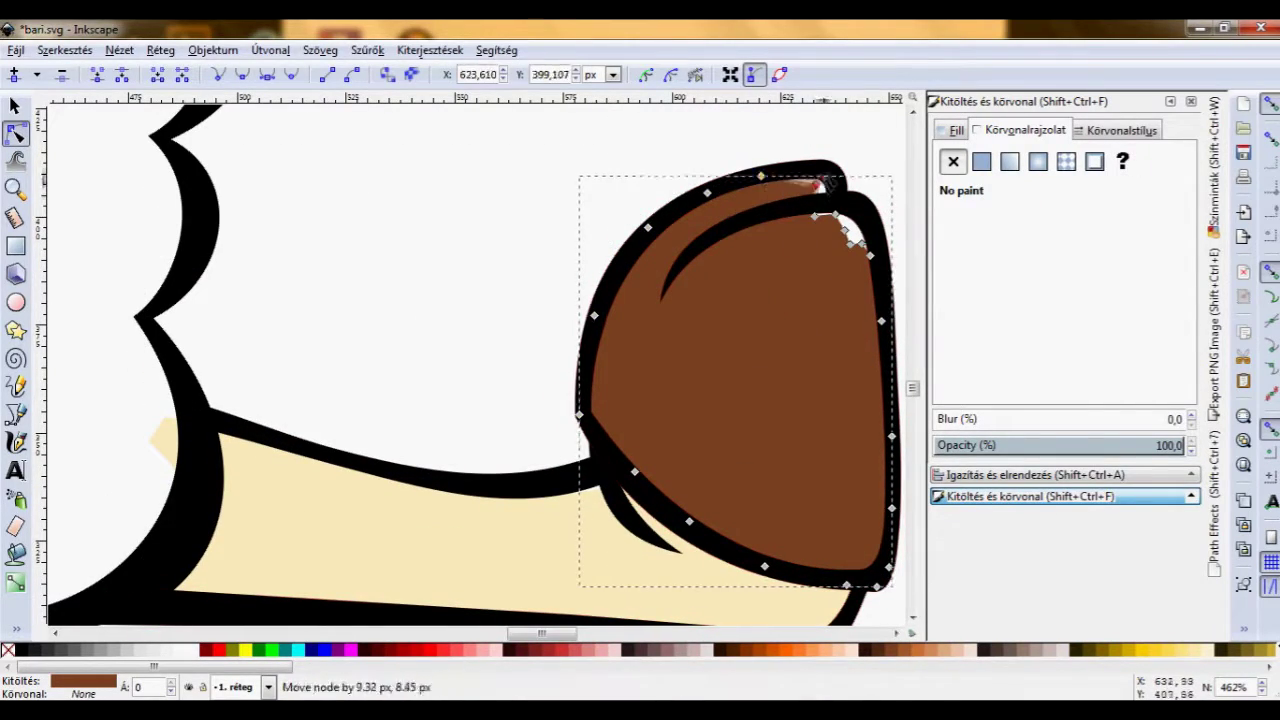
click(161, 376)
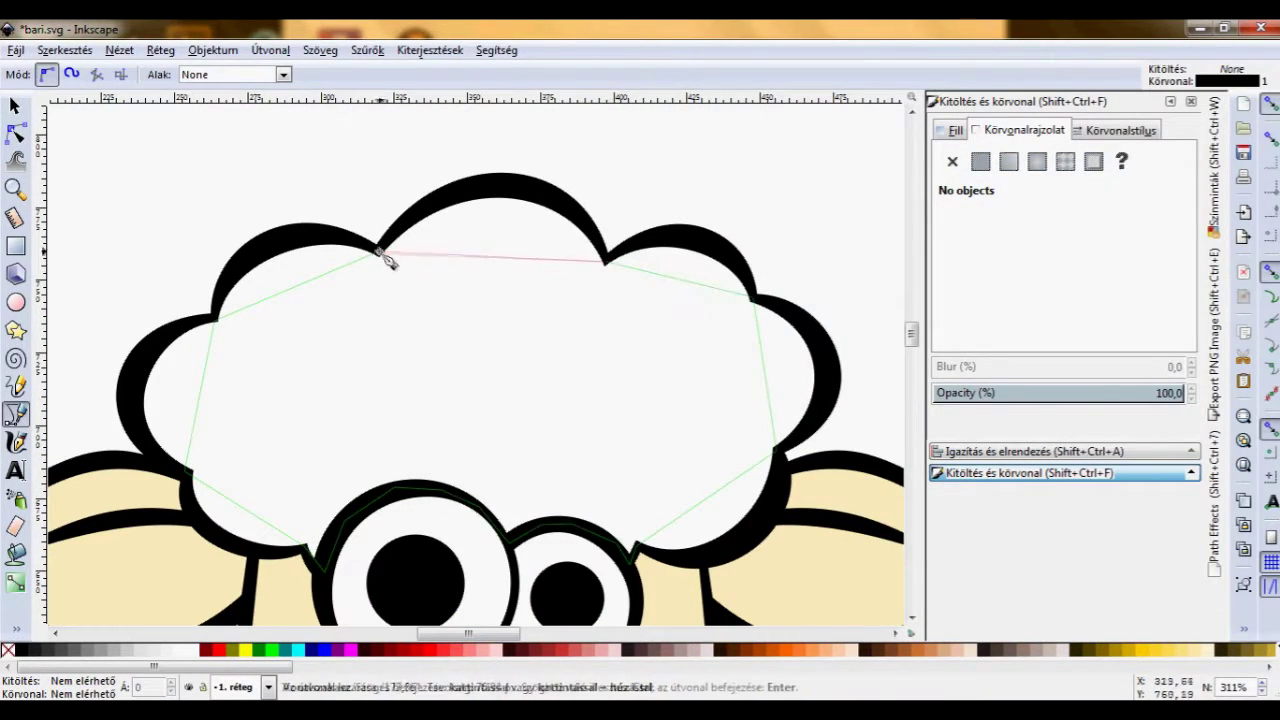
Close the #fff6d5 wool tuft shape on the head and the white backing shape behind both eyes.
click(379, 251)
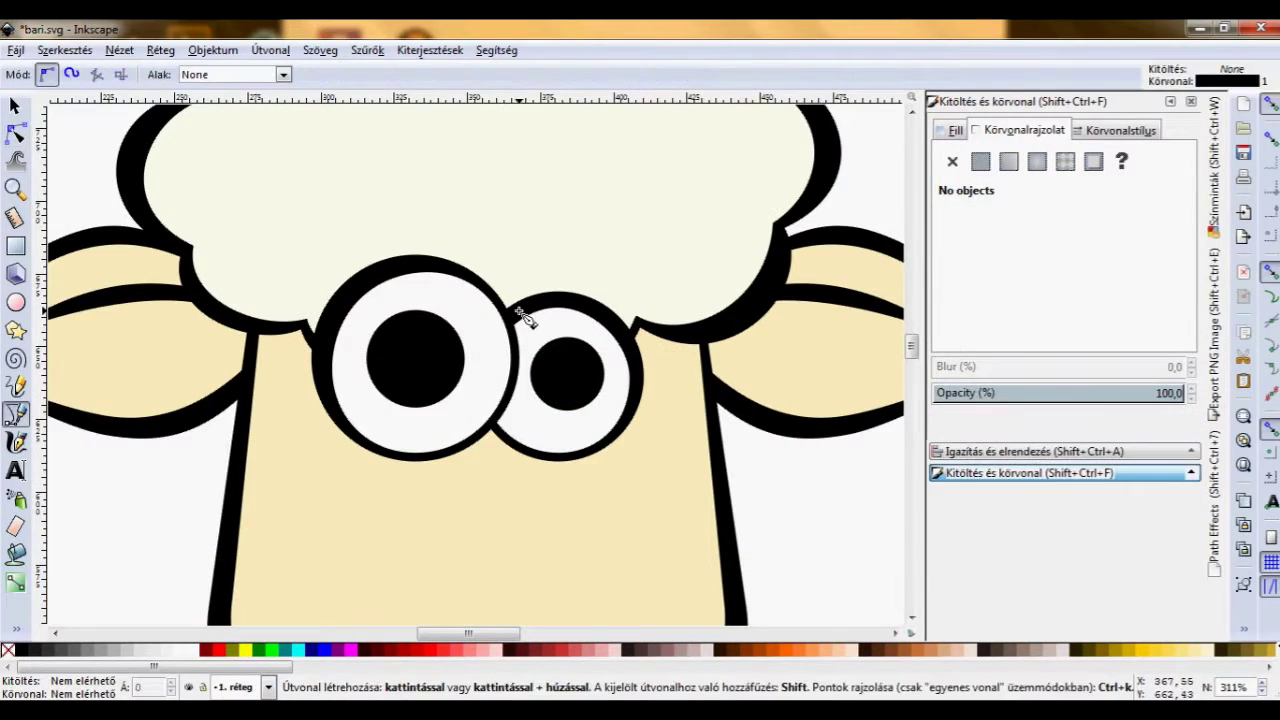
click(385, 268)
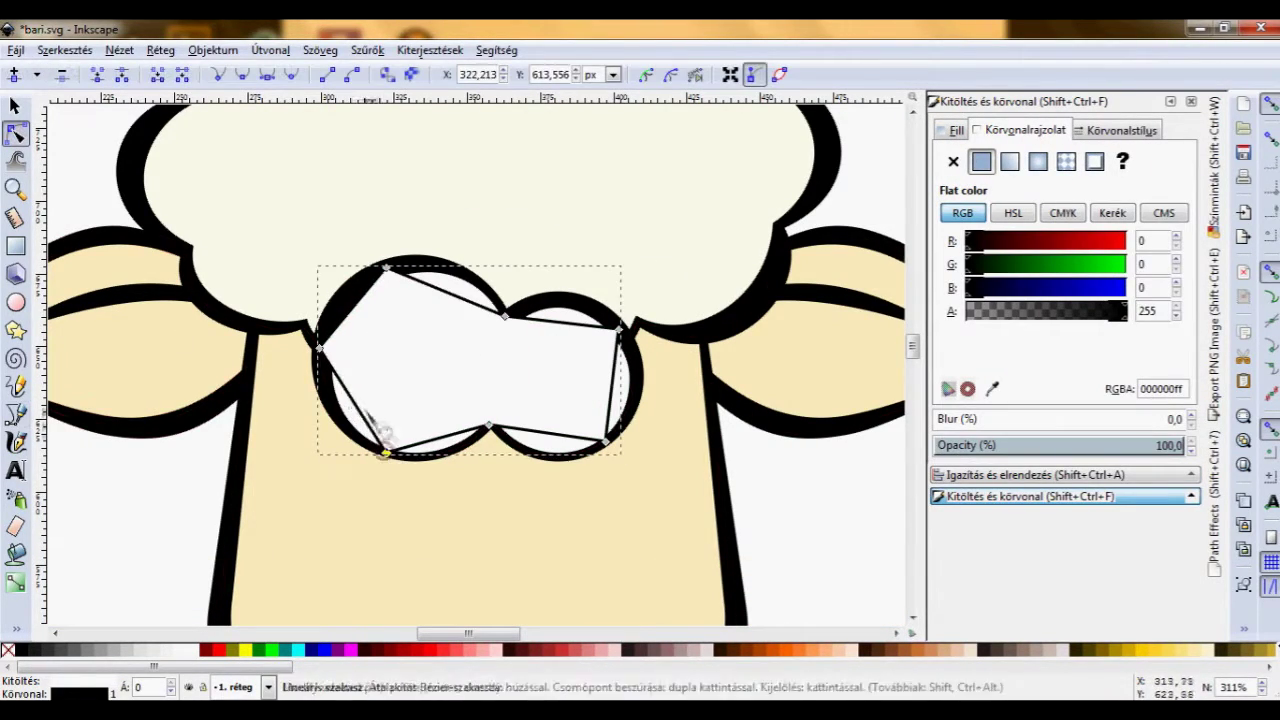
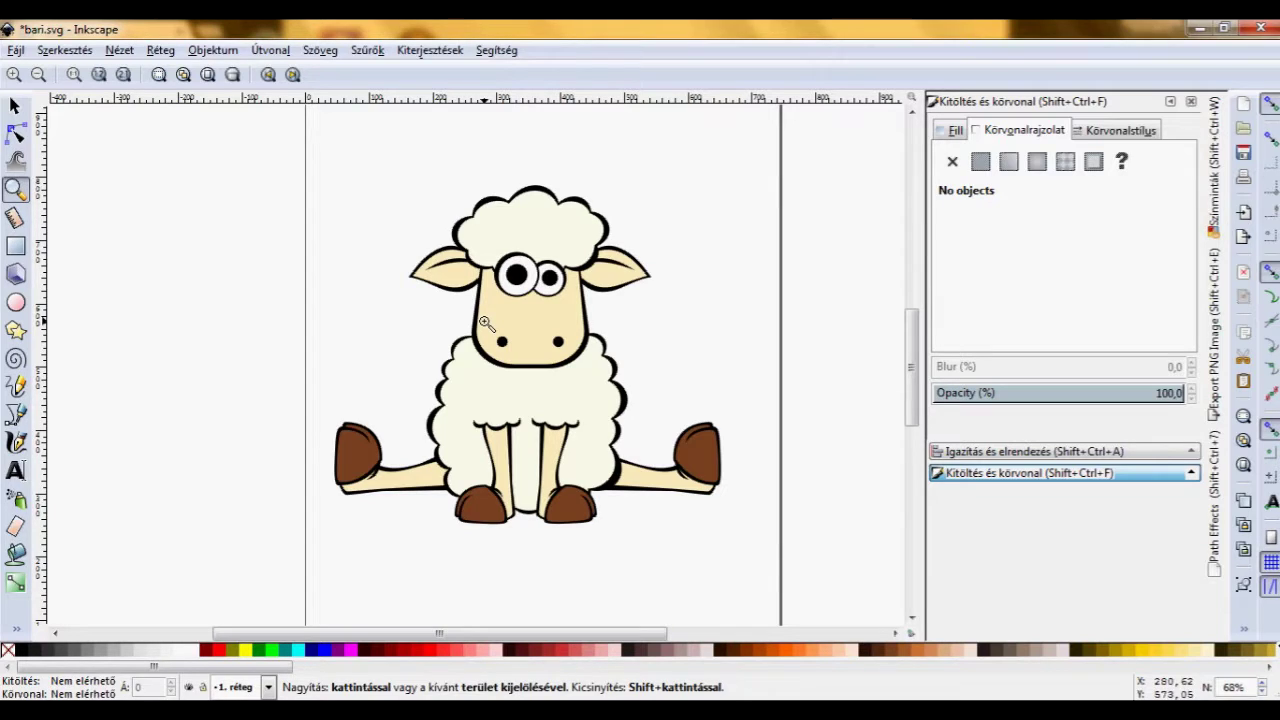
Zoom in on the left front hoof and outline its lower part with a closed Bezier shape.
click(483, 500)
click(100, 440)
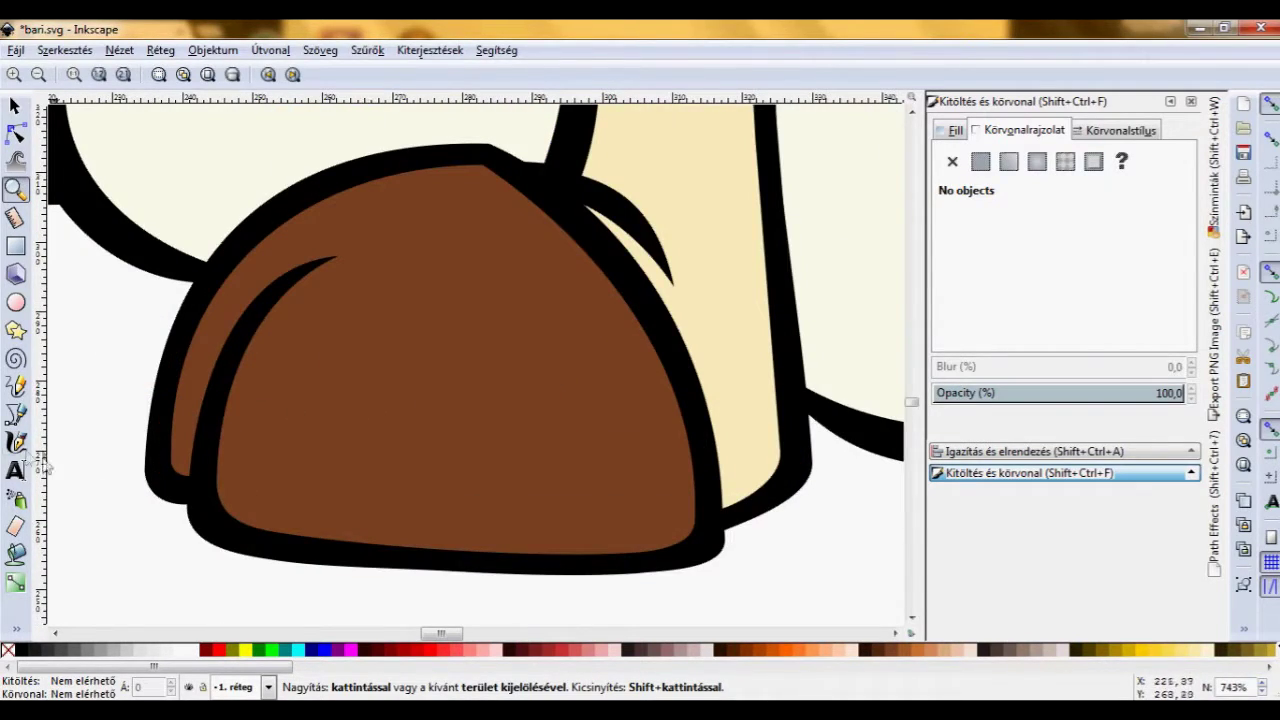
click(15, 413)
click(172, 375)
click(210, 404)
click(632, 298)
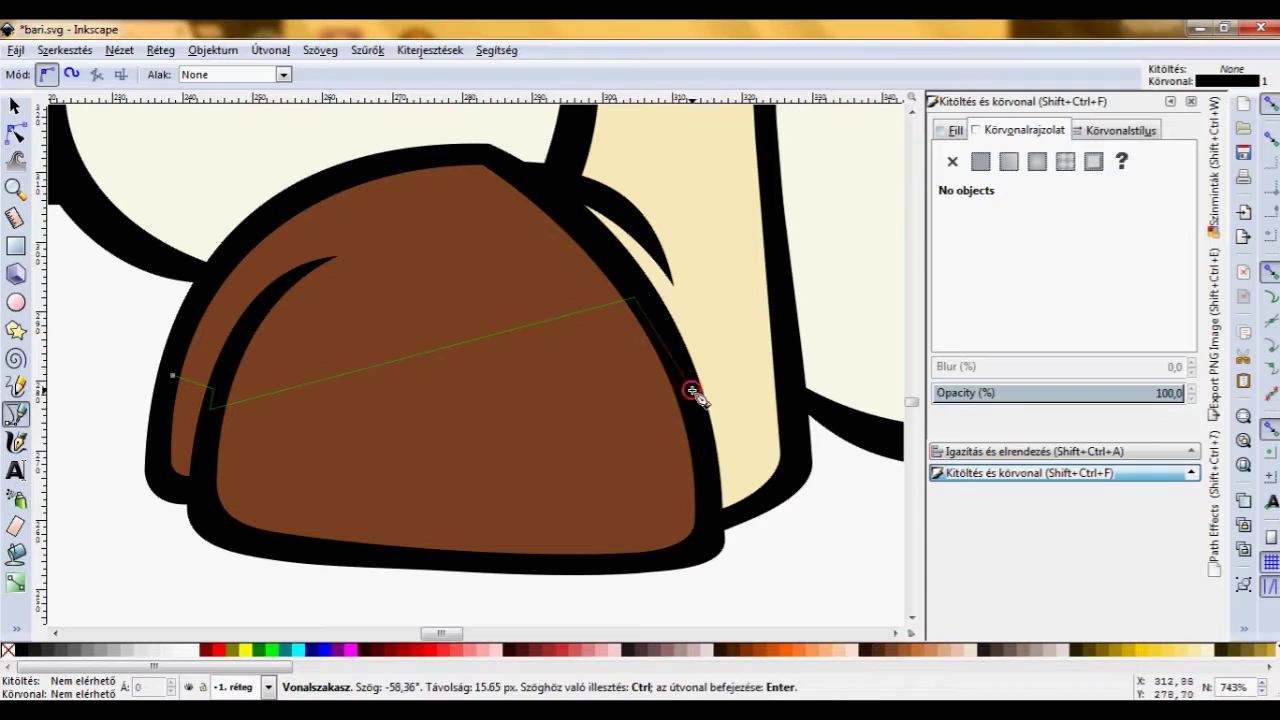
click(698, 553)
click(614, 566)
click(174, 382)
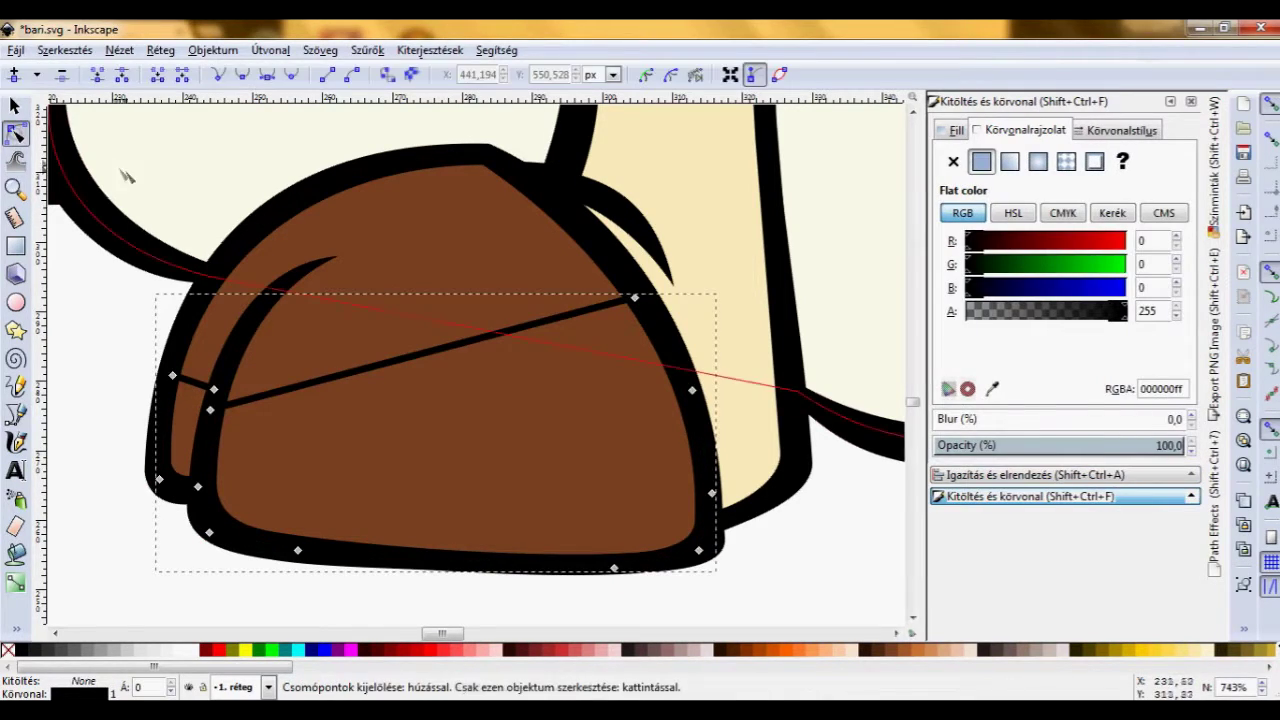
Fill the hoof shading dark brown with no stroke, curve its top, and lower it behind the hair strands.
key(F7)
click(437, 214)
click(1010, 130)
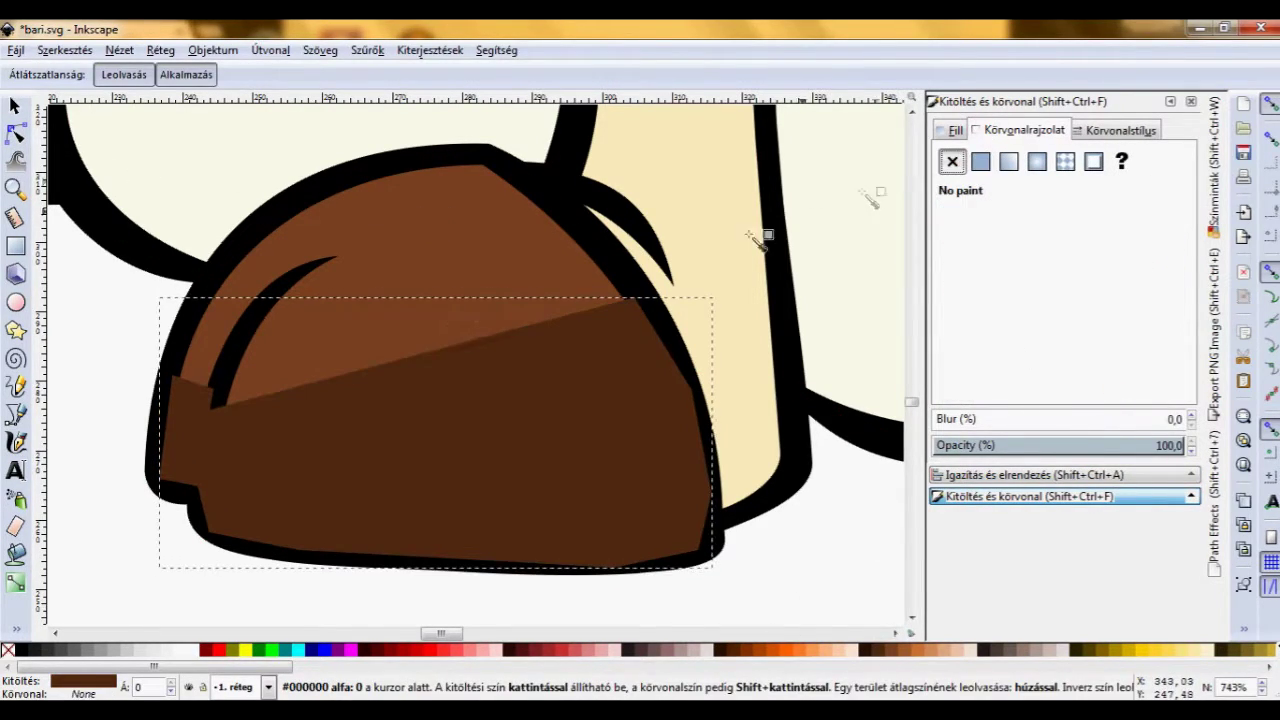
key(n)
drag(474, 347, 294, 433)
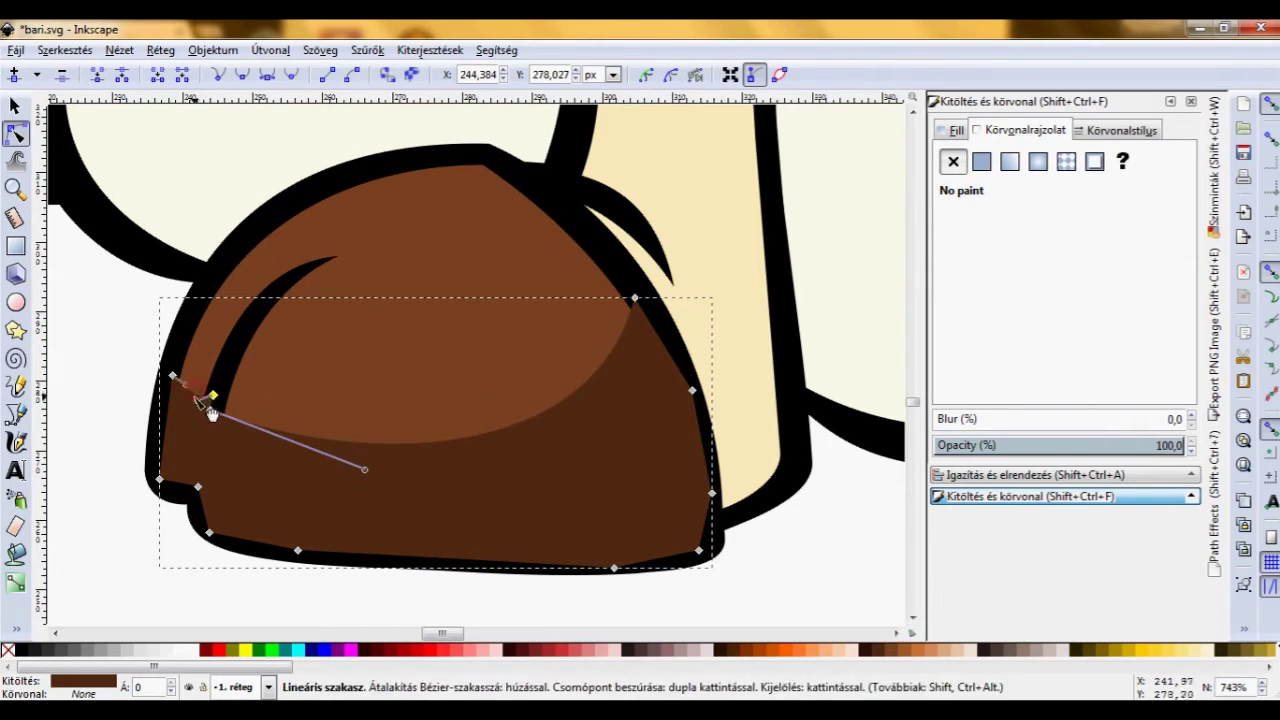
key(Escape)
key(Page_Down)
click(186, 574)
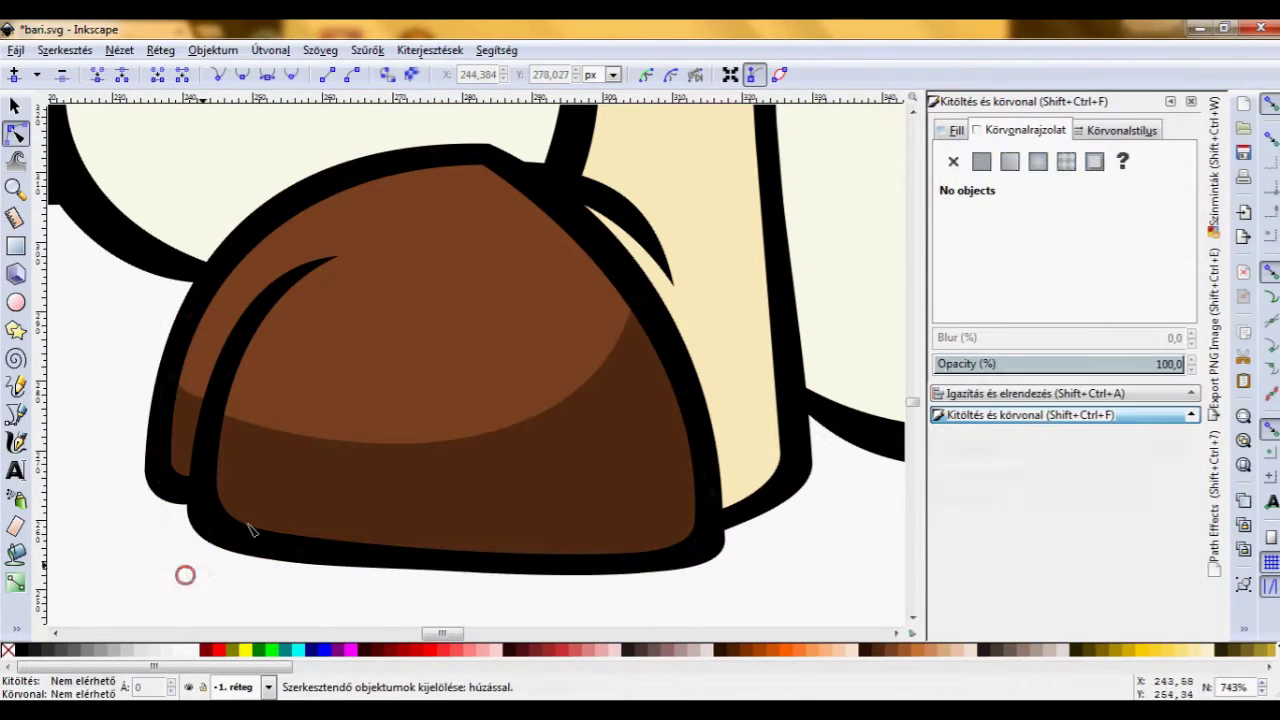
Start a beige d3cdaf shadow shape along the fleece's lower edge.
scroll(186, 574, down, 4)
scroll(323, 329, up, 2)
key(b)
click(323, 330)
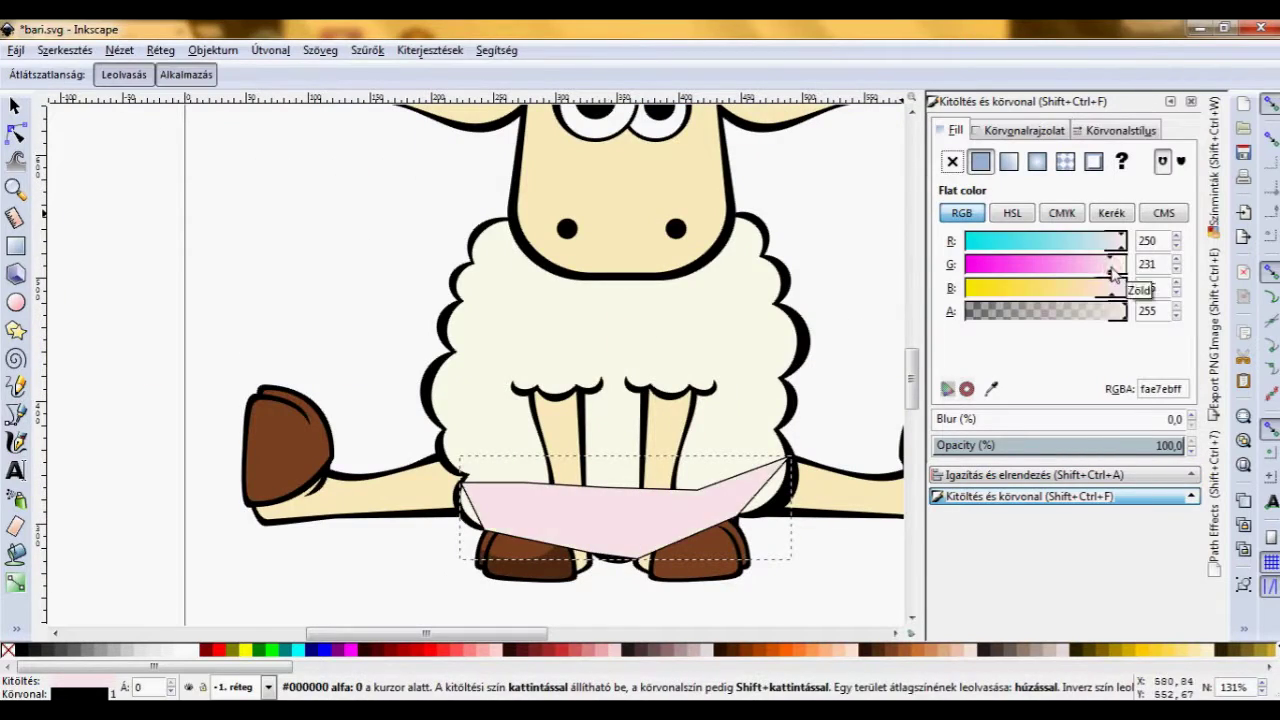
drag(1090, 241, 1113, 250)
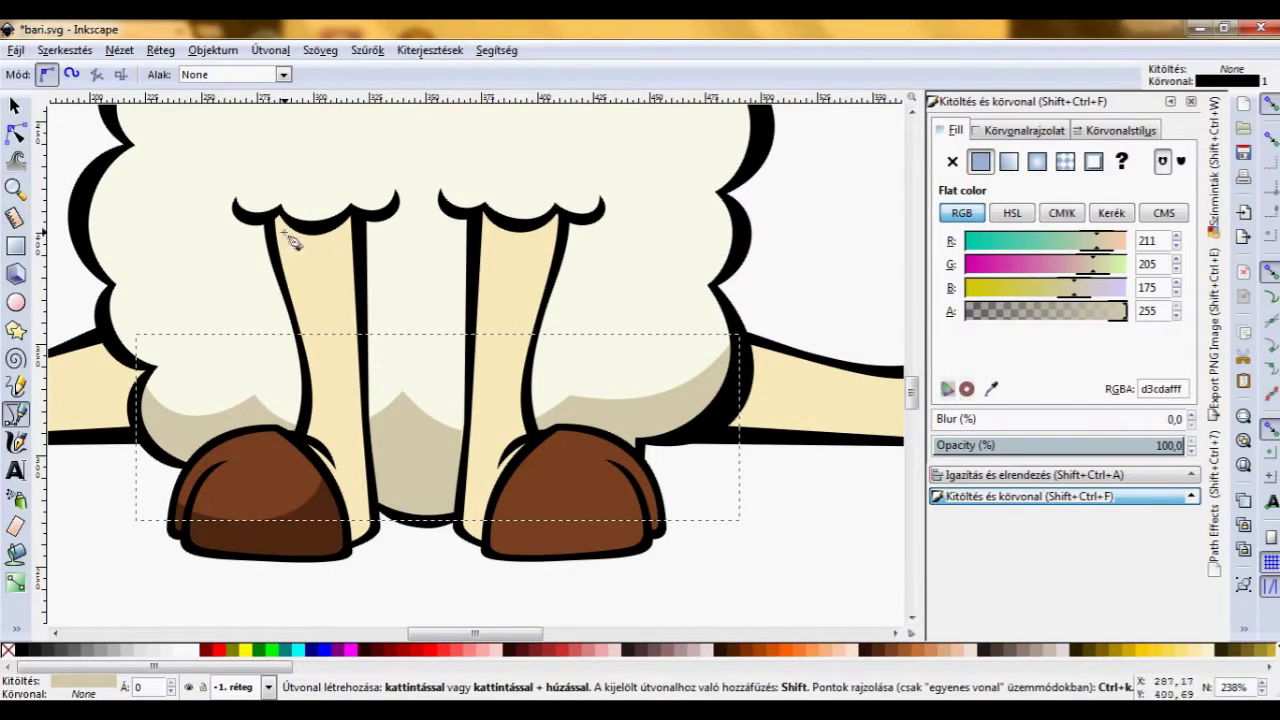
Draw tan shading on the left front leg and curve its edges.
click(271, 232)
click(336, 242)
click(272, 230)
key(d)
drag(1060, 264, 1108, 258)
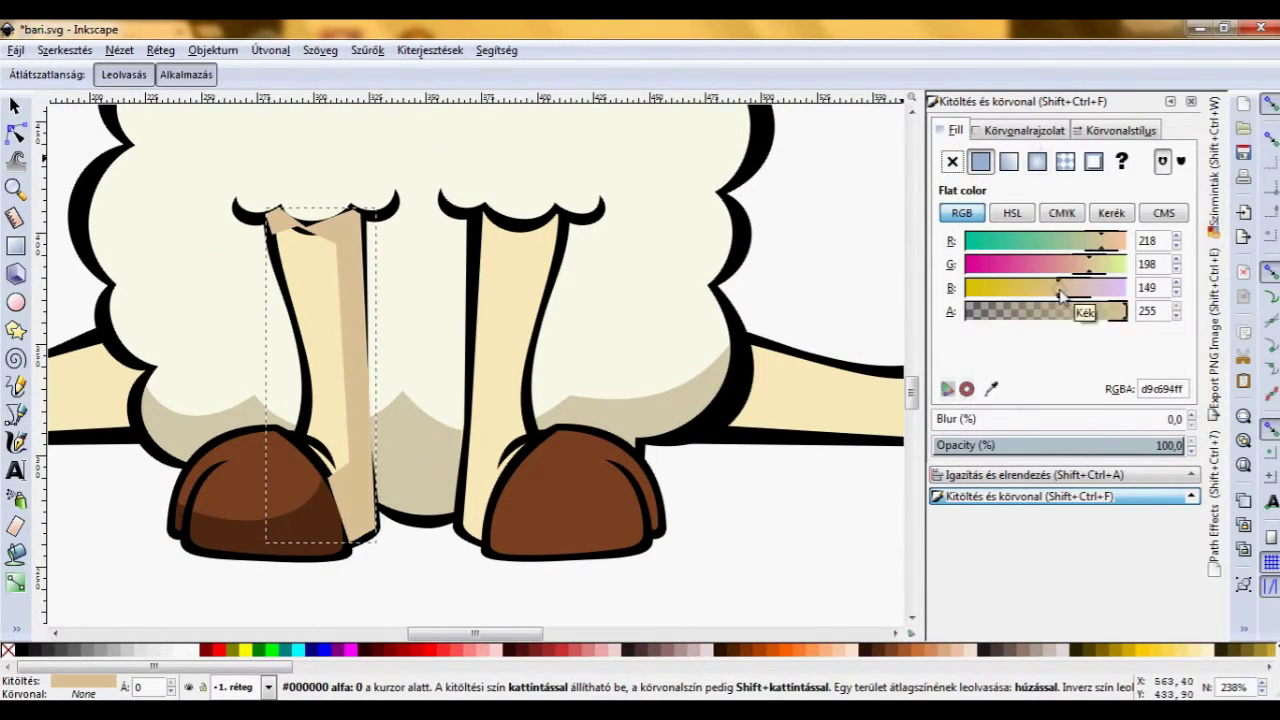
key(n)
drag(372, 386, 347, 392)
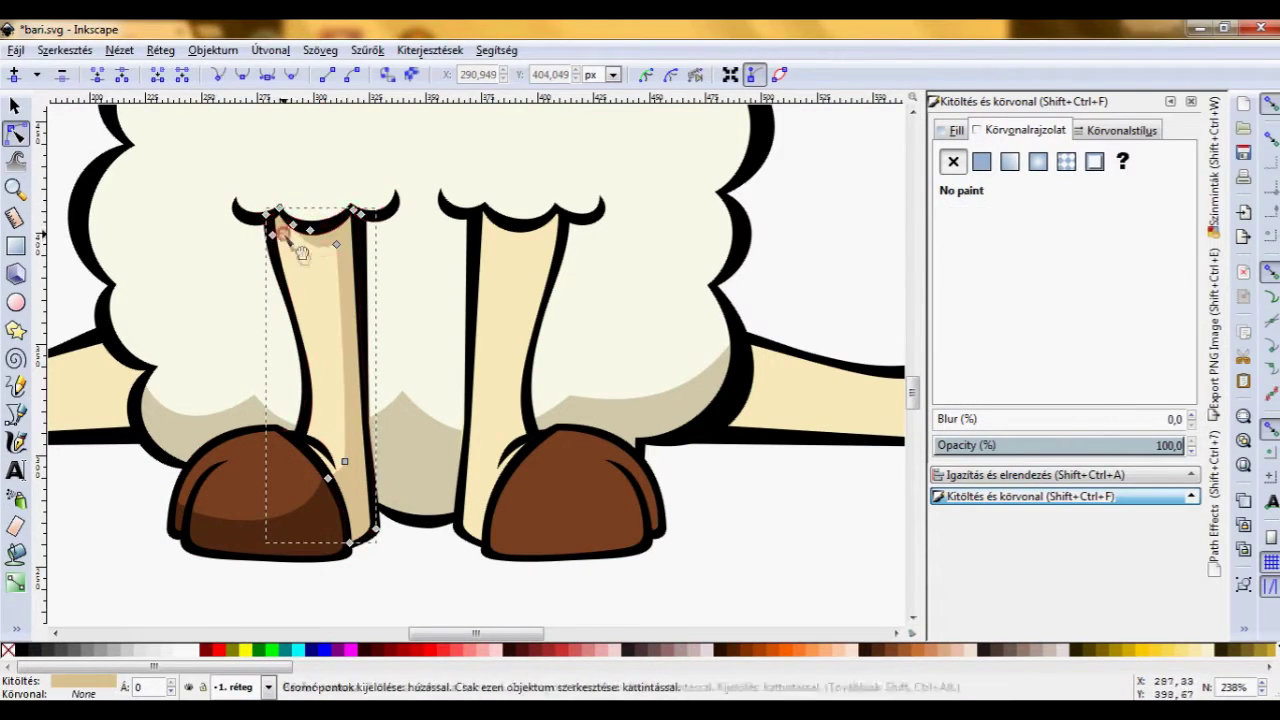
ctrl+scroll(320, 480, up, 5)
drag(314, 300, 306, 320)
ctrl+scroll(306, 320, down, 5)
Draw a shading shape under the outstretched left leg over its hoof.
key(b)
click(540, 391)
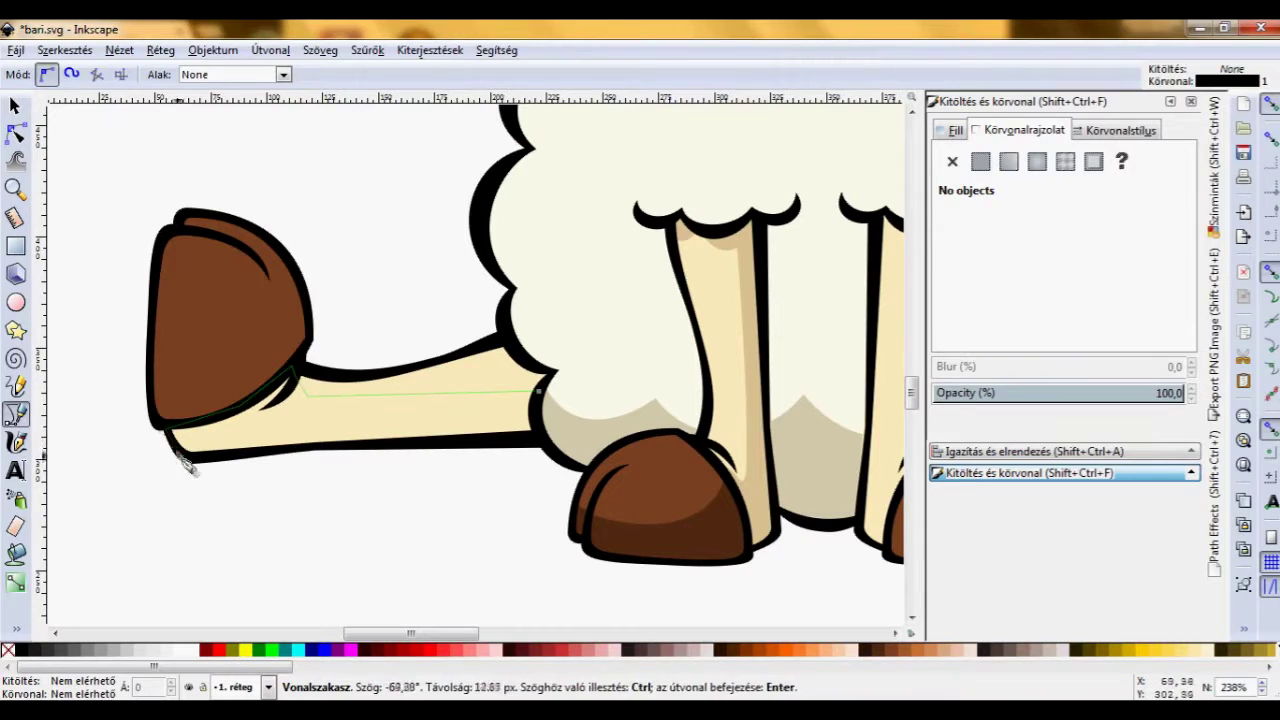
double_click(185, 462)
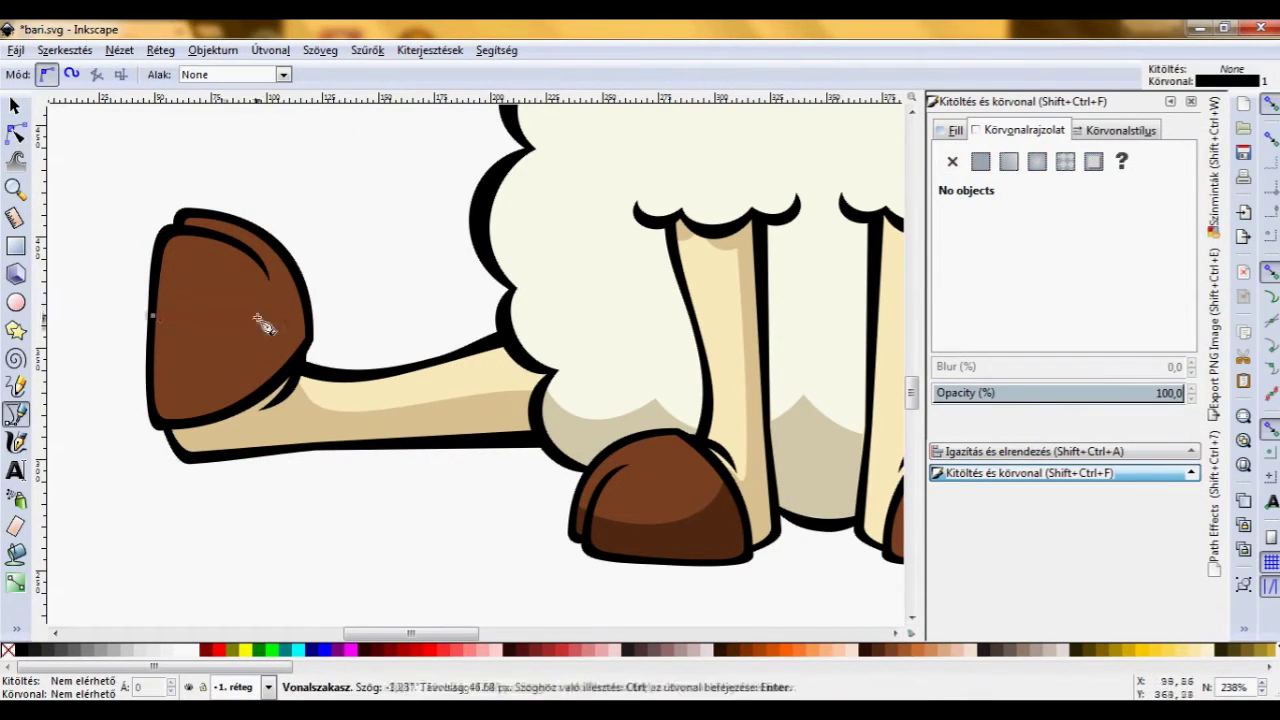
click(153, 314)
key(n)
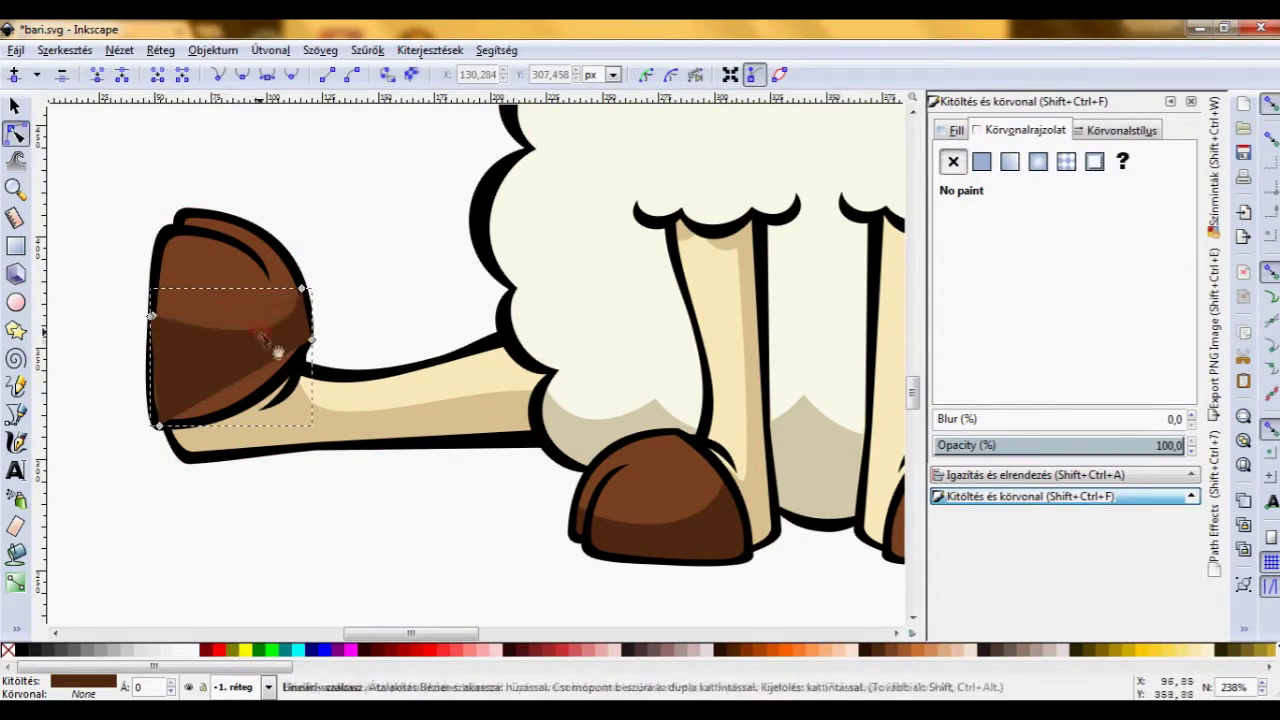
key(Escape)
Reshape the lighter hoof highlight into a slim crescent along its top edge.
key(b)
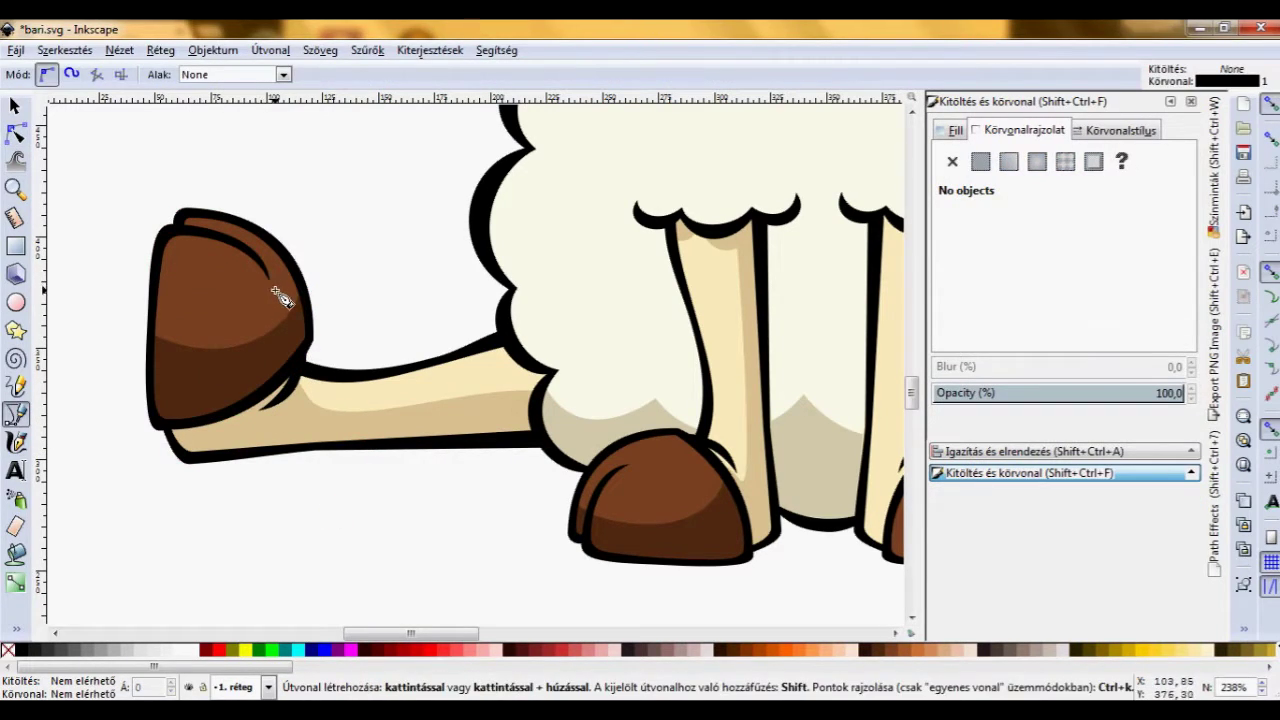
click(307, 300)
key(n)
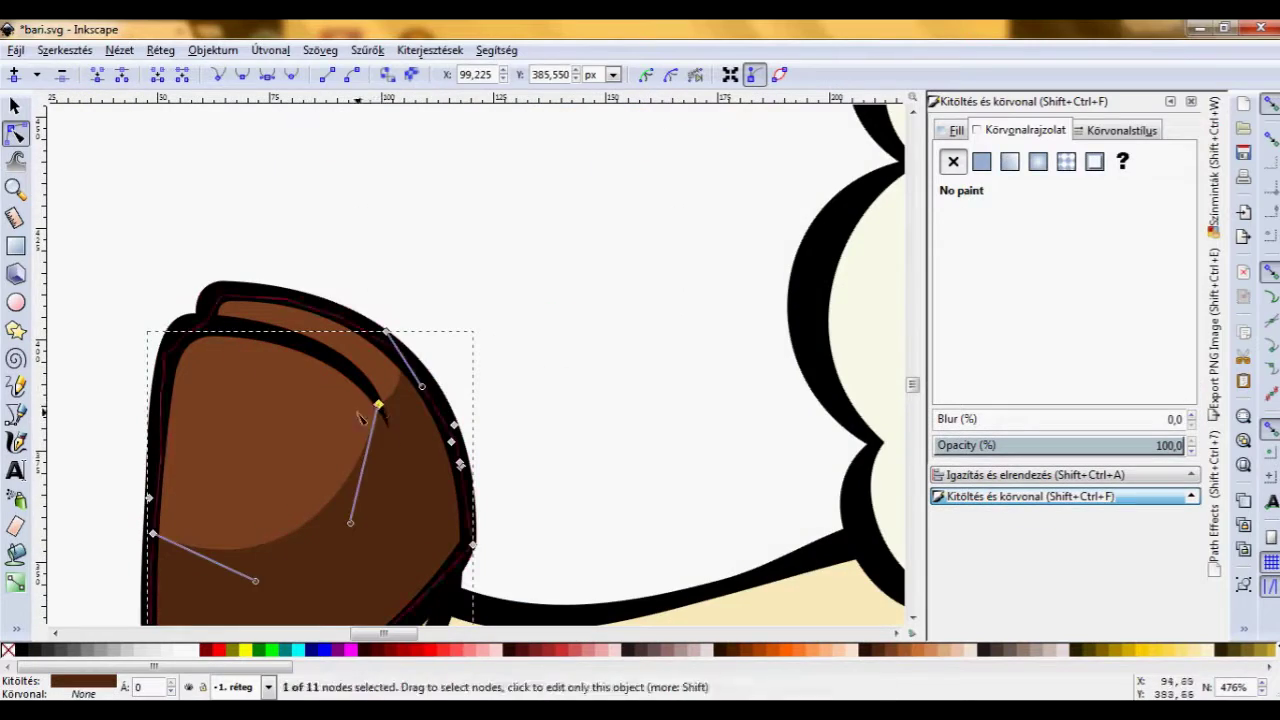
click(340, 330)
drag(360, 385, 346, 367)
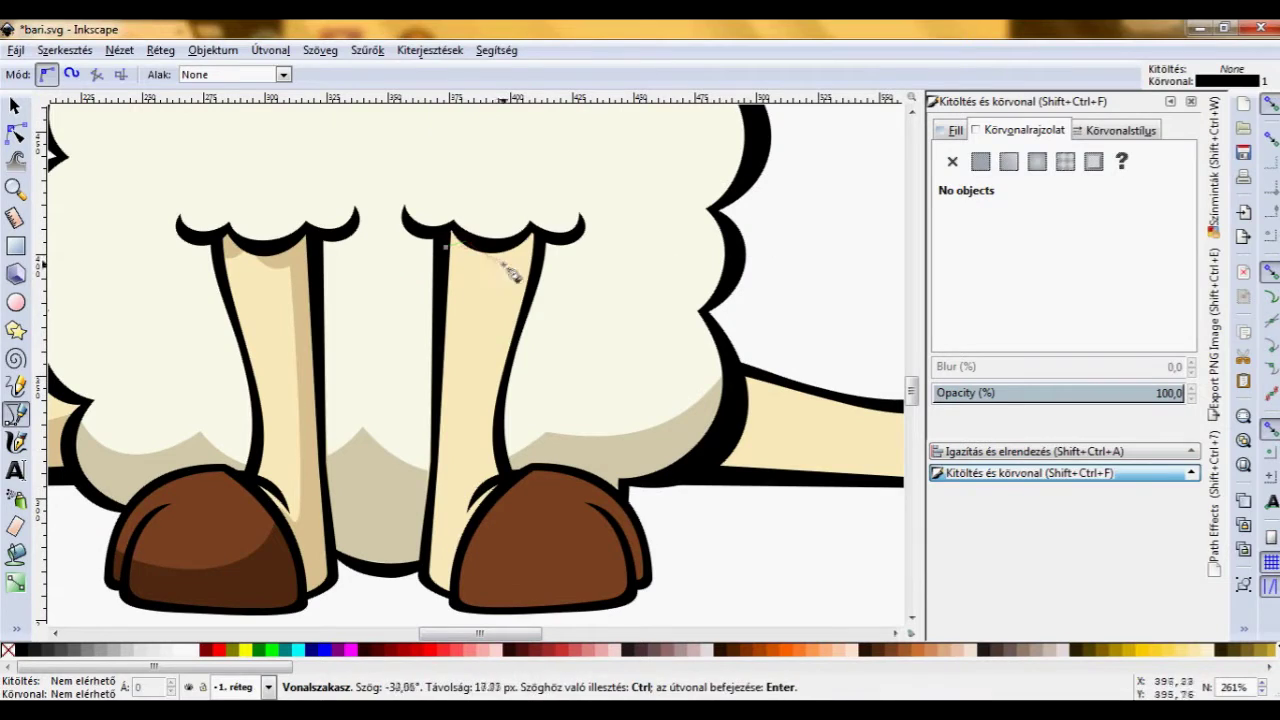
Finish the right front leg shading and add a shading shape on the right hoof.
click(494, 420)
key(Escape)
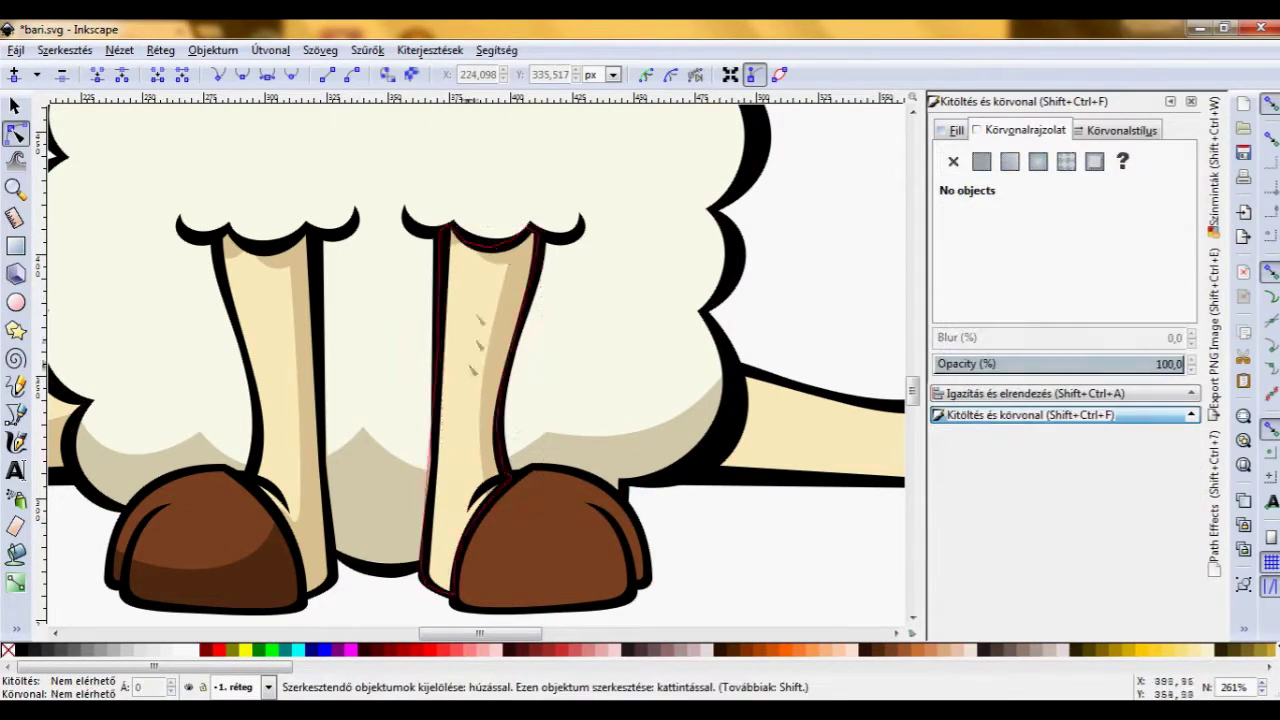
scroll(471, 371, down, 3)
click(453, 470)
click(626, 486)
key(Return)
key(n)
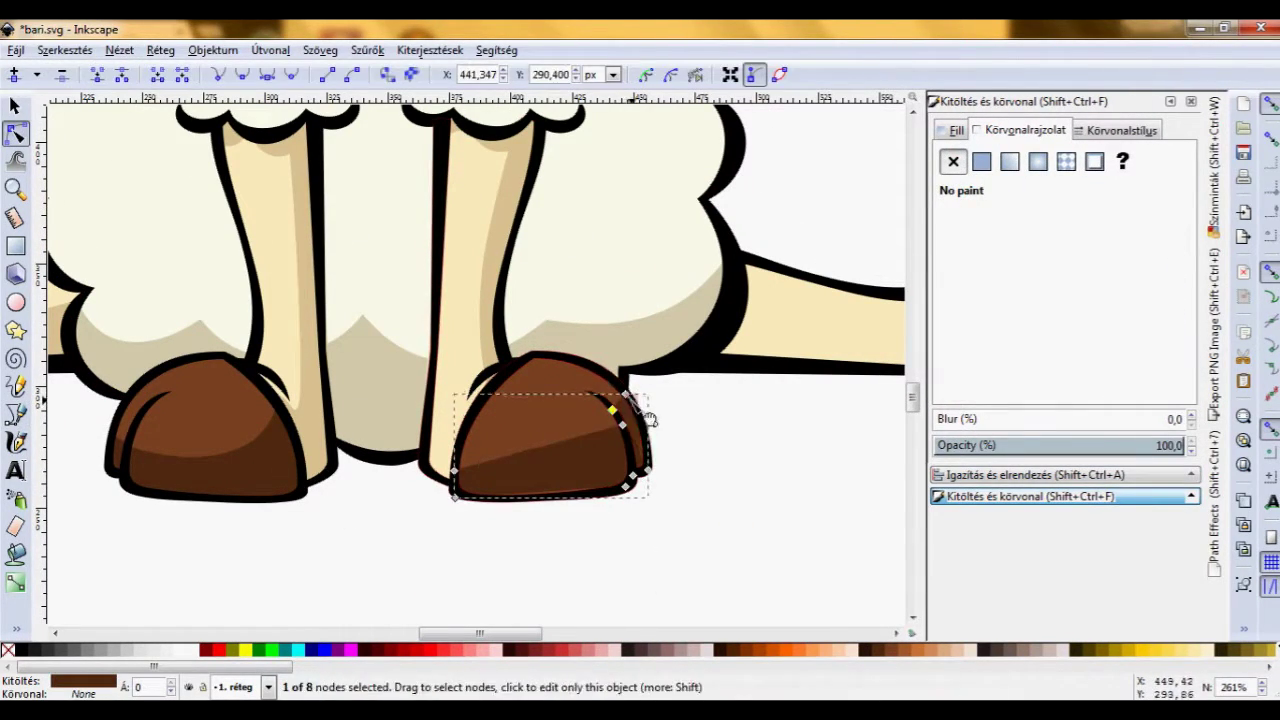
Darken the fleece between the front legs, bending its edge along the leg.
click(625, 550)
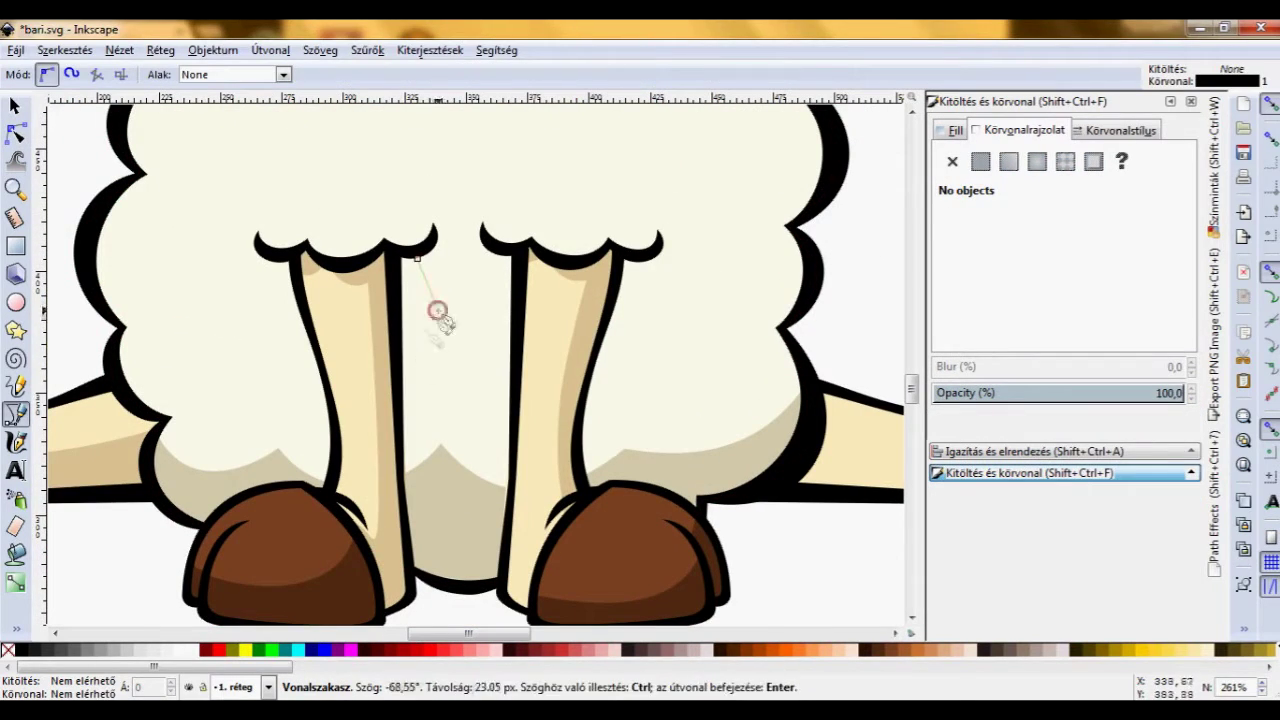
click(430, 462)
key(n)
drag(434, 450, 413, 455)
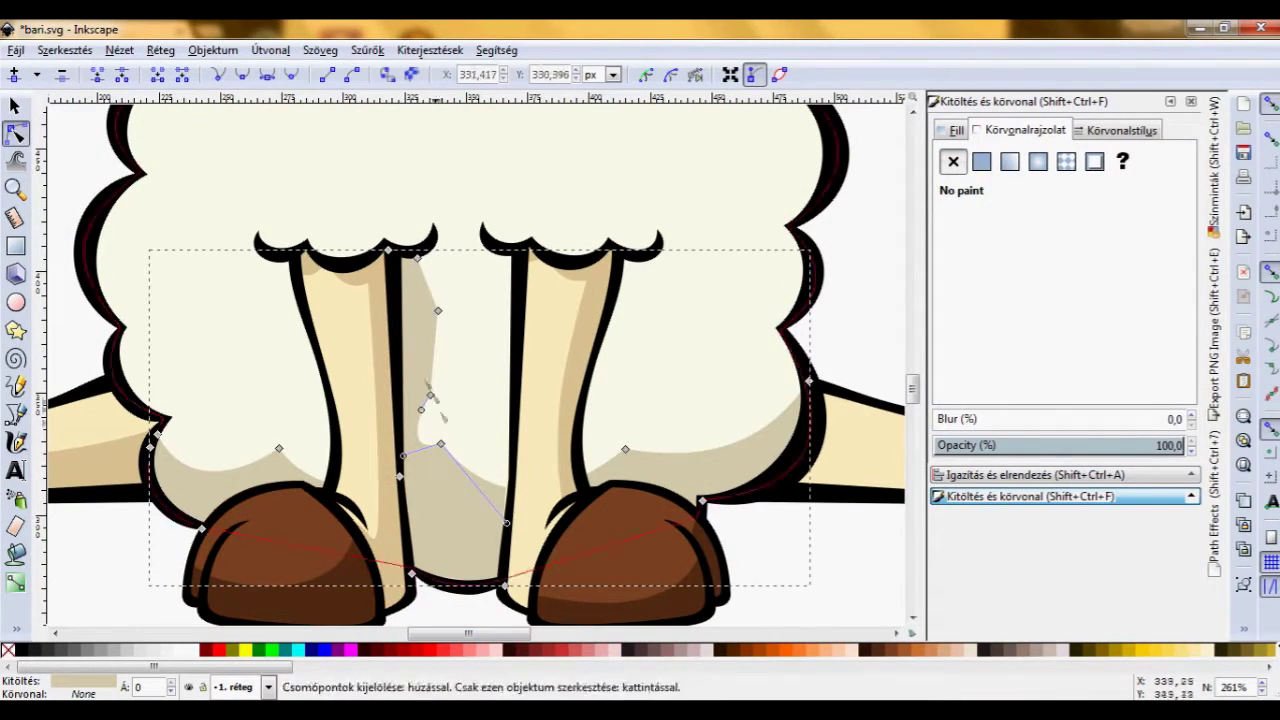
click(837, 571)
Add a curved shading shape along the right front leg.
key(b)
click(640, 258)
click(615, 370)
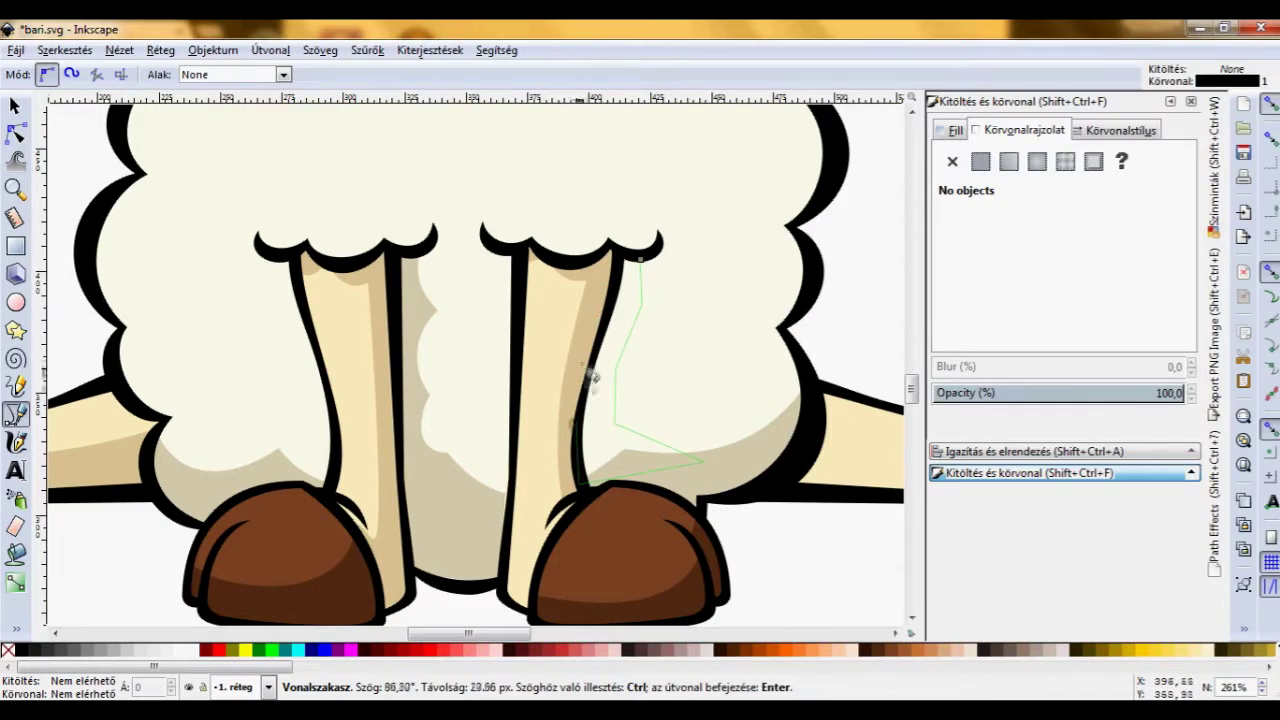
key(Return)
key(n)
mouse_move(614, 400)
mouse_down()
mouse_move(630, 341)
mouse_move(663, 446)
mouse_up()
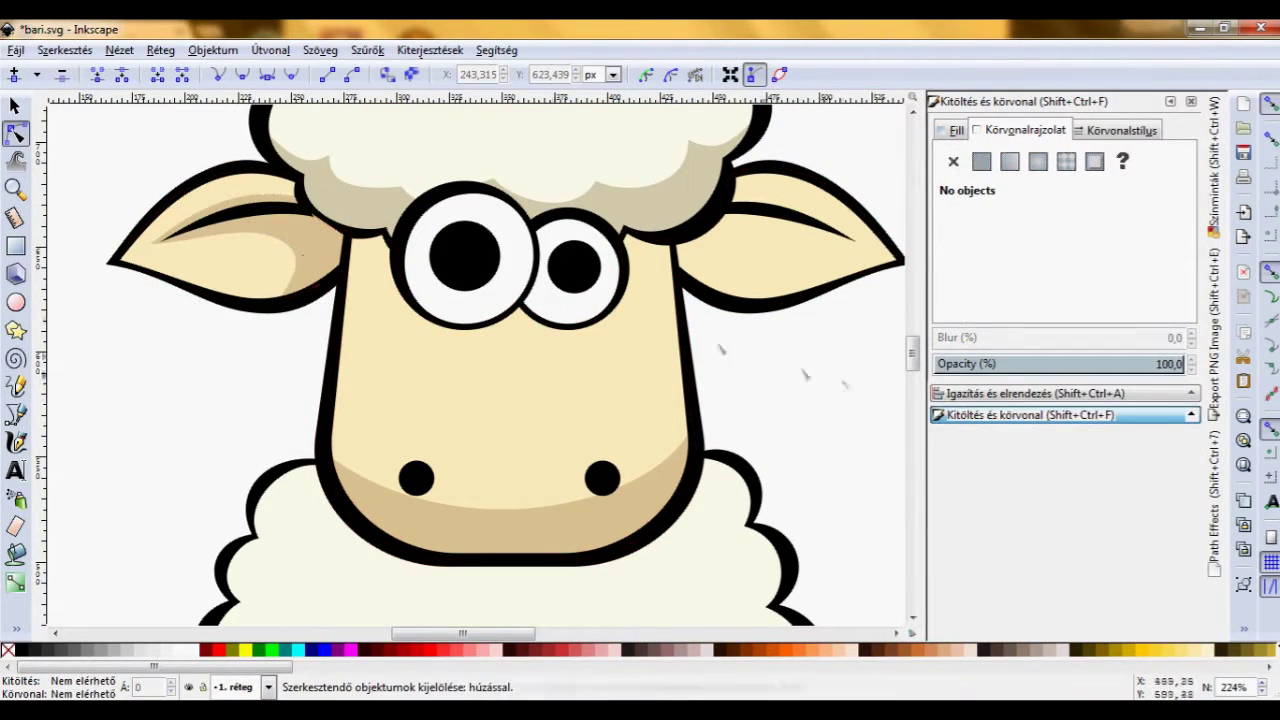
Adjust the ear shading node and finish a new shading shape with no stroke.
drag(757, 251, 770, 258)
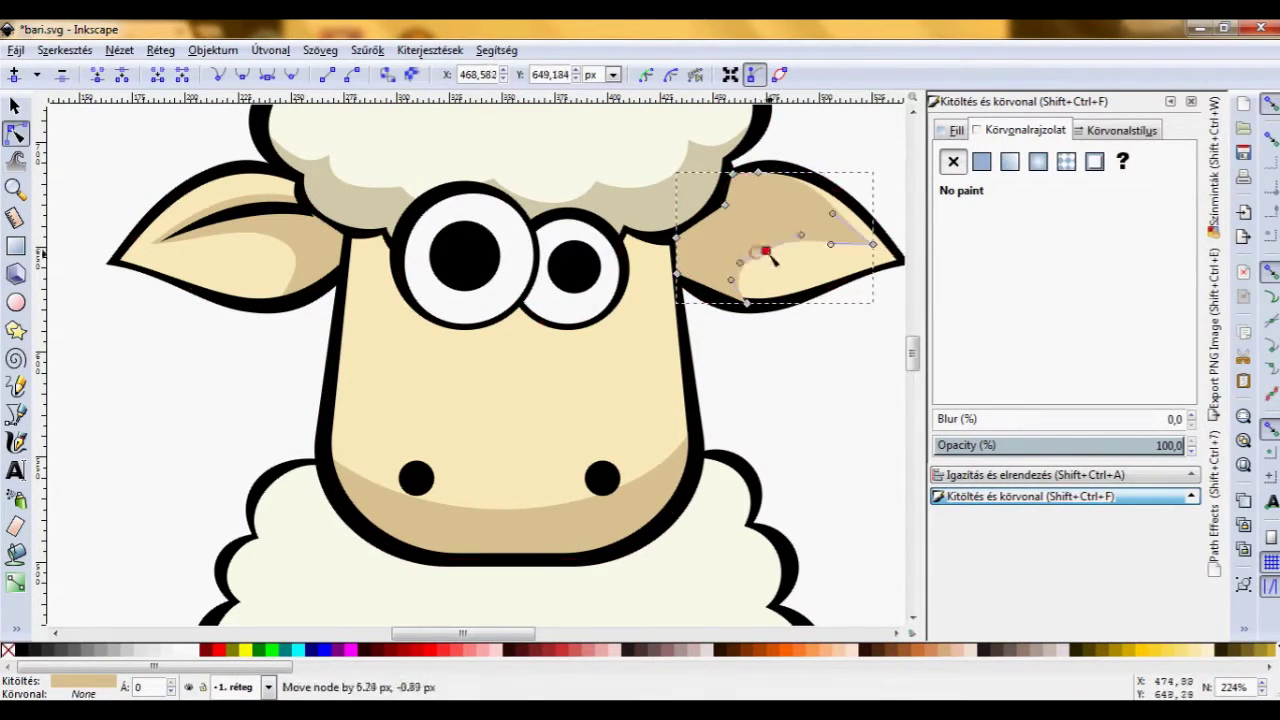
click(829, 386)
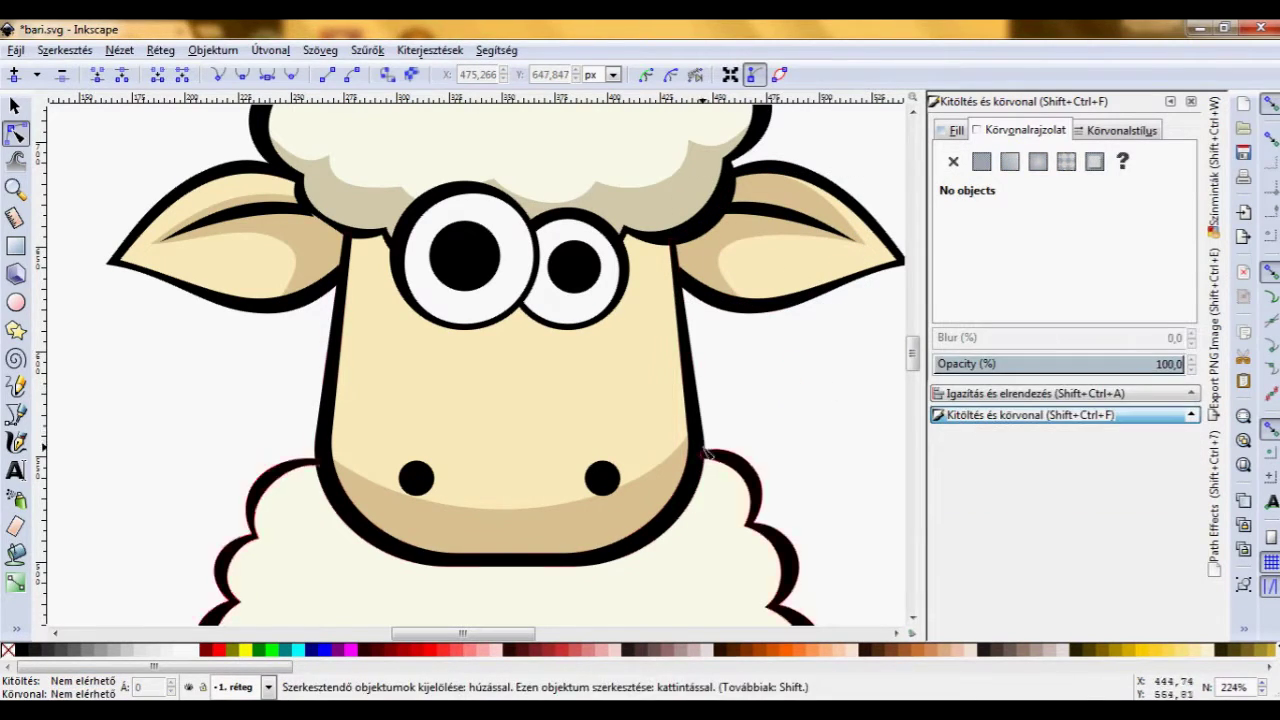
key(b)
key(Return)
click(952, 161)
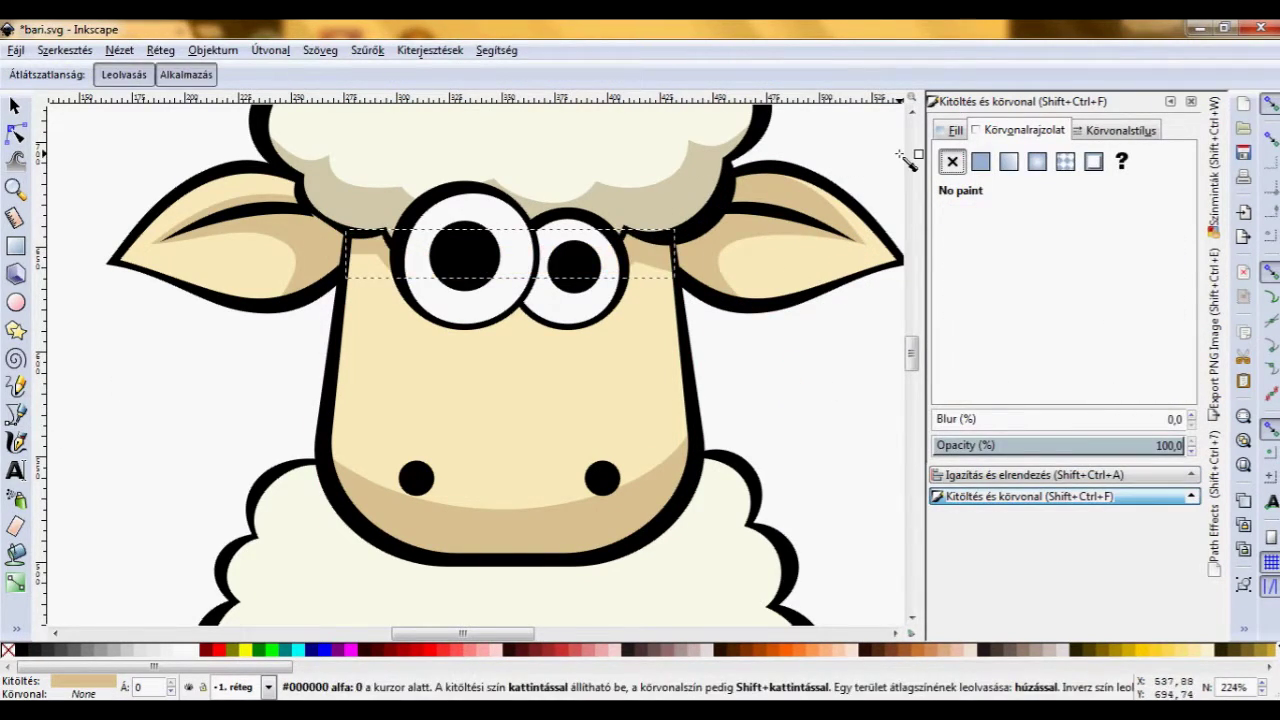
key(n)
key(5)
key(b)
Add beige shading under the chin with rounded wool bumps along its bottom edge.
click(463, 425)
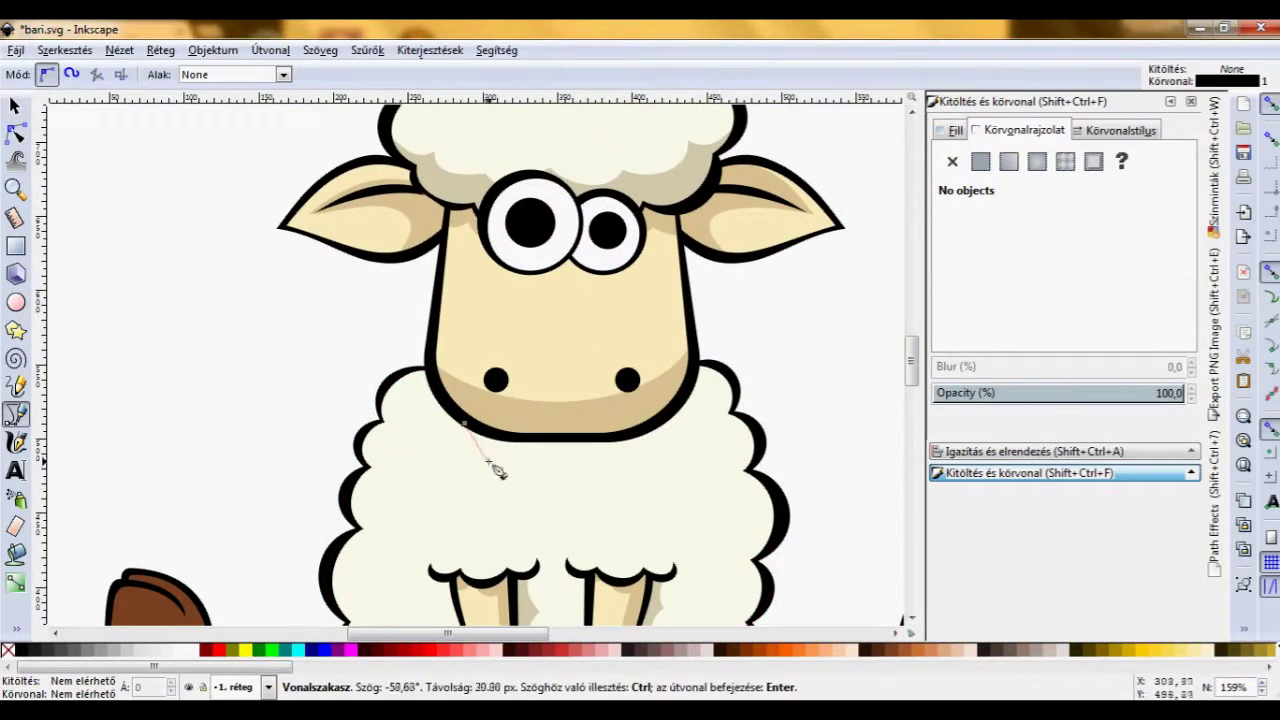
click(700, 365)
key(Return)
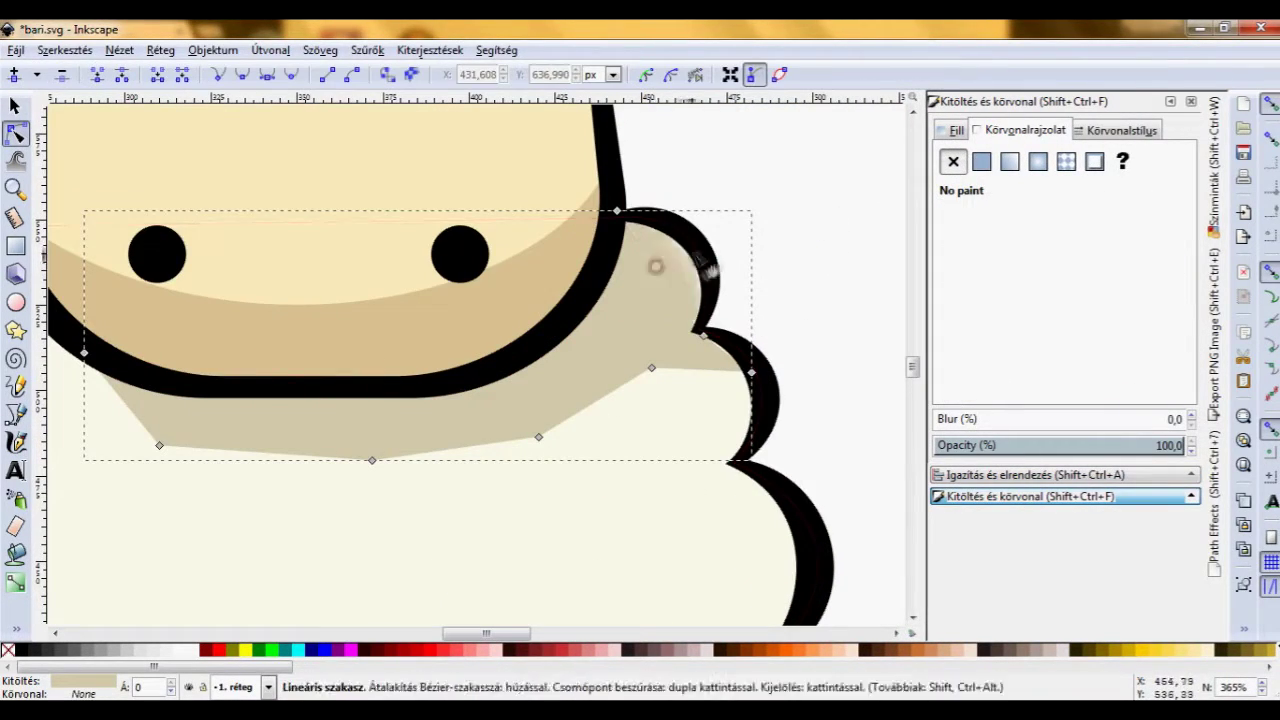
key(n)
key(3)
drag(600, 404, 657, 366)
drag(455, 448, 440, 425)
drag(262, 443, 157, 471)
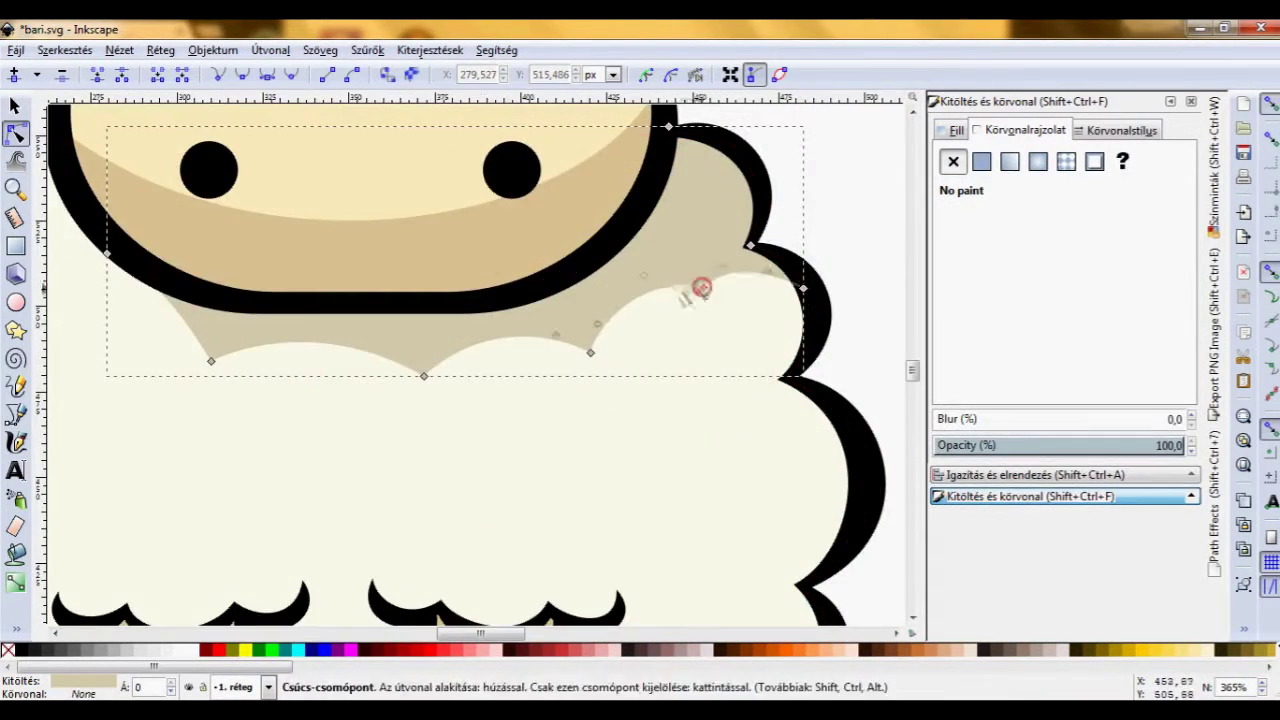
key(Escape)
key(5)
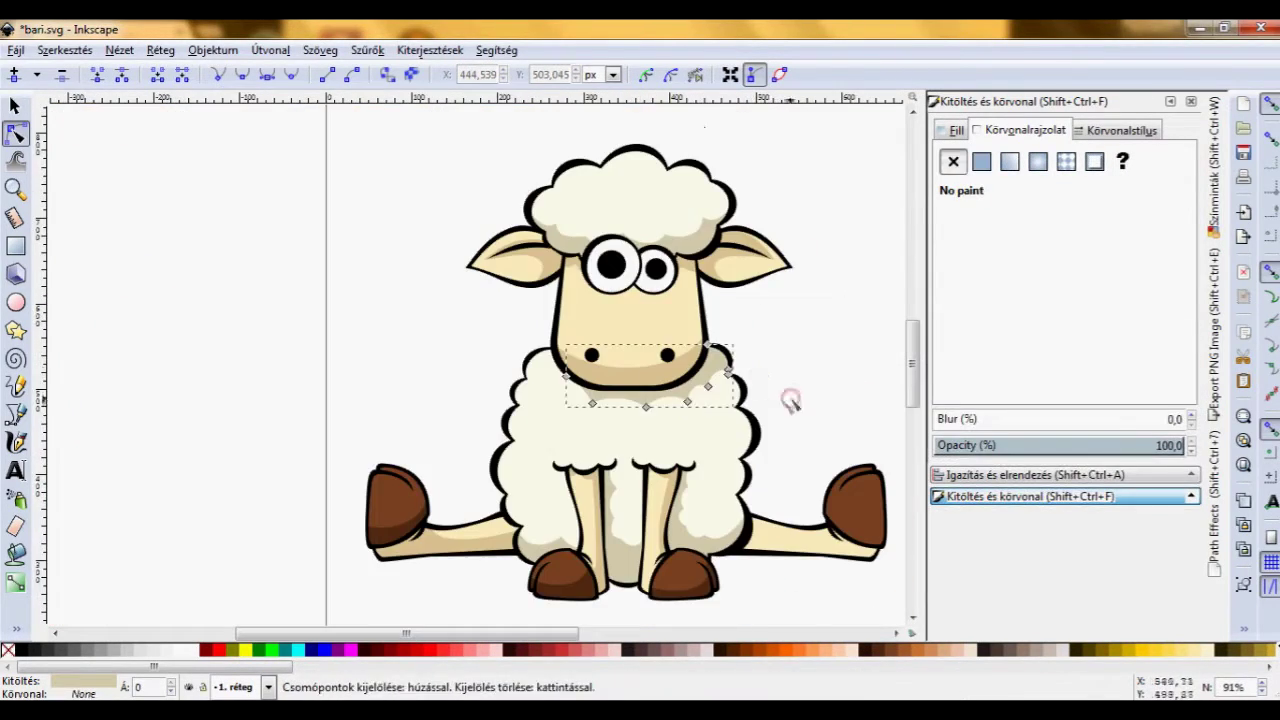
scroll(791, 400, up, 3)
Draw stroke-free shading shapes on the right leg and its hoof.
key(b)
click(397, 362)
click(439, 408)
click(365, 352)
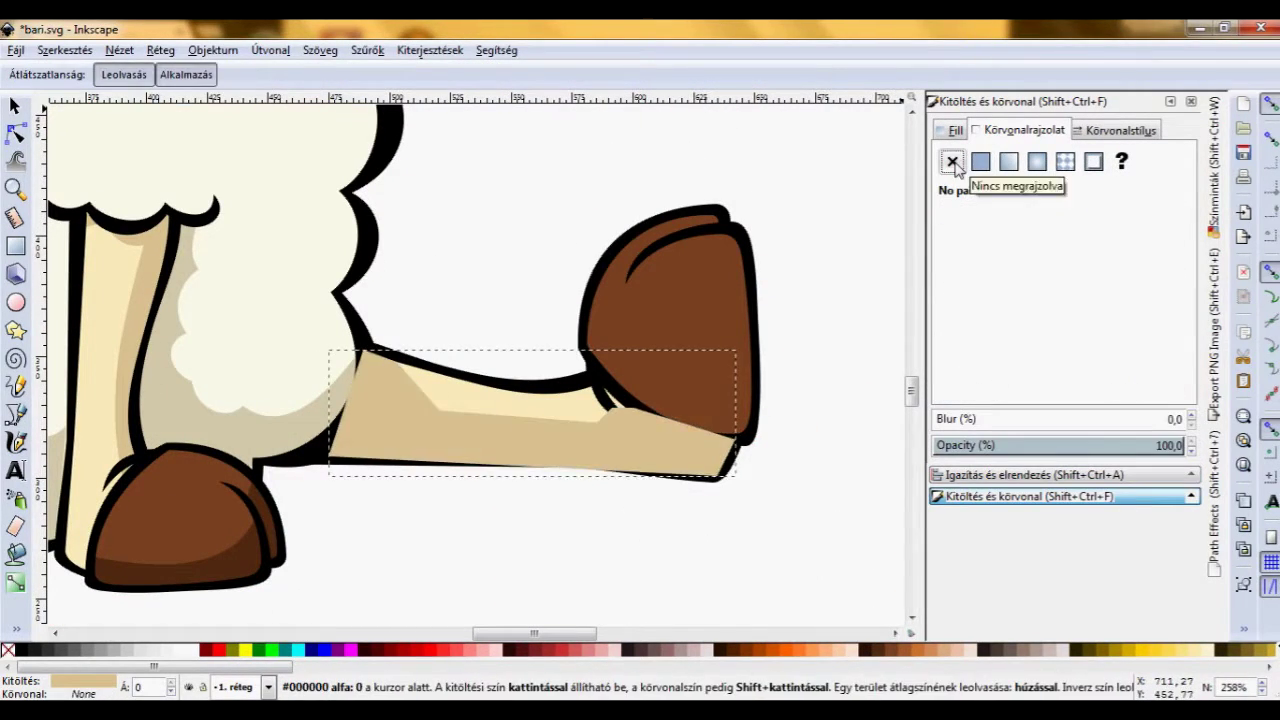
key(n)
key(b)
click(748, 289)
click(606, 386)
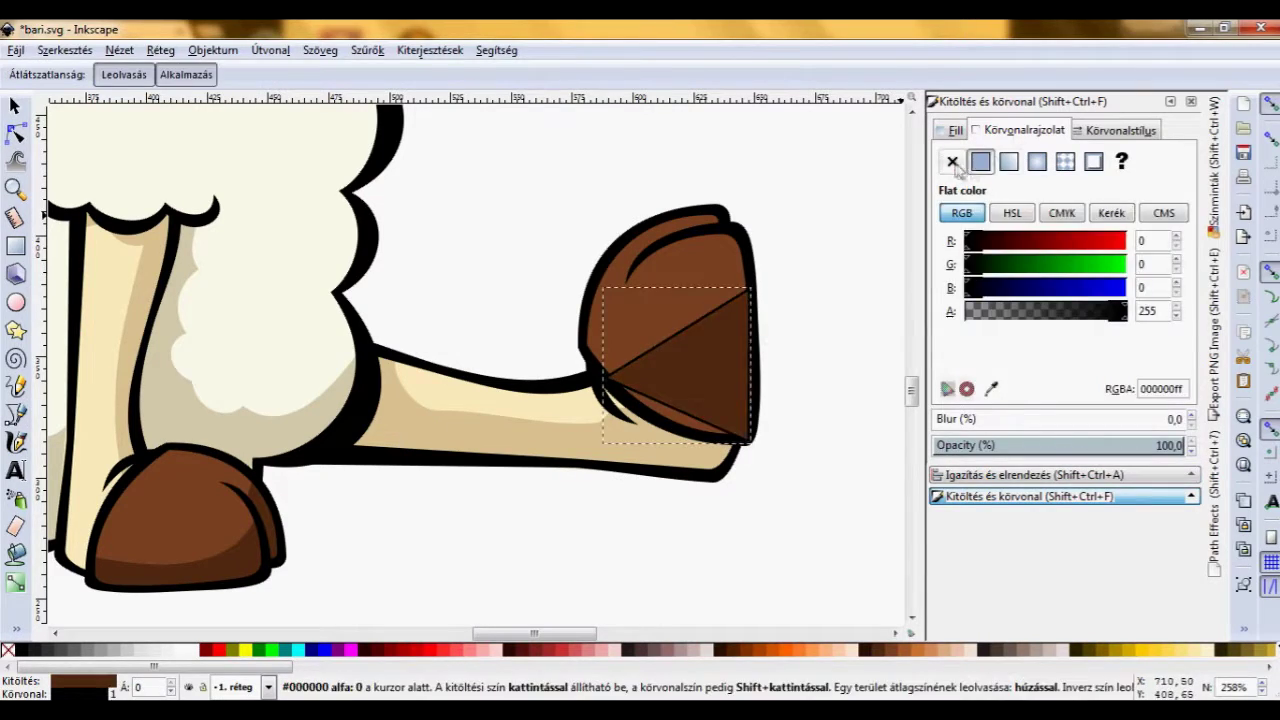
key(n)
key(Escape)
key(5)
scroll(403, 370, up, 4)
Shade beneath the wool between the legs, then draw a wide ellipse across the legs.
key(b)
click(303, 422)
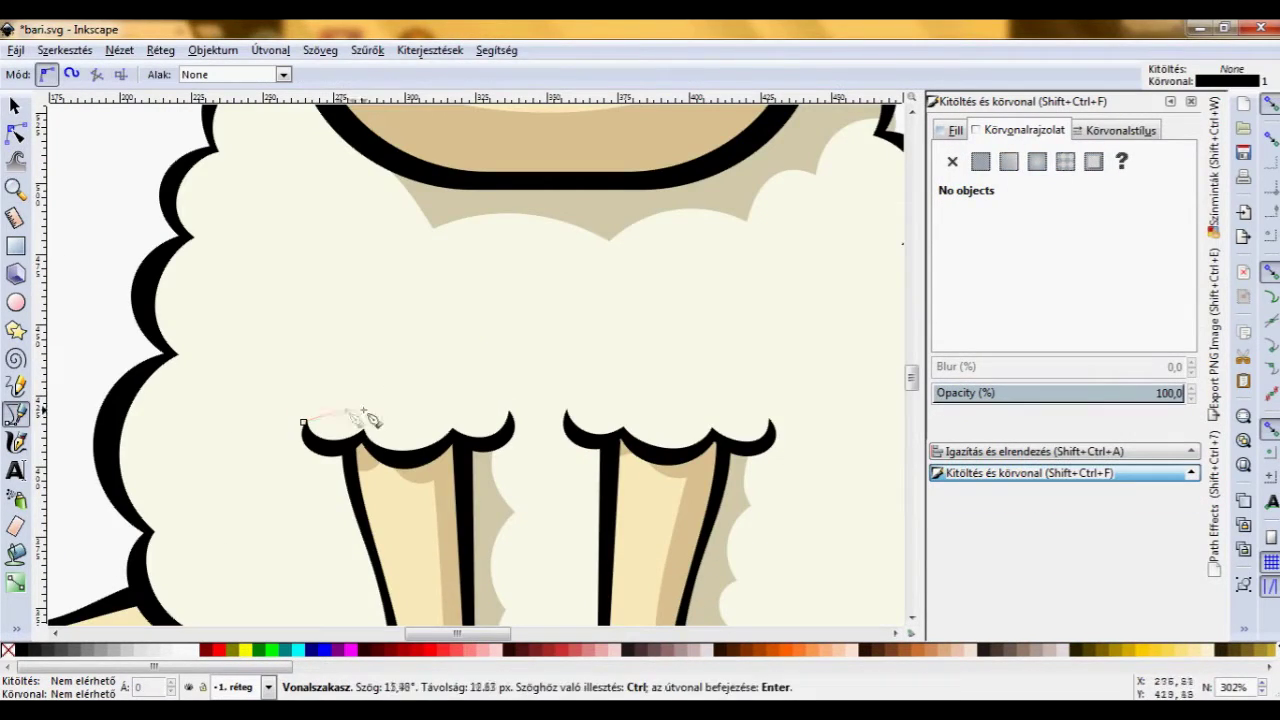
double_click(490, 477)
click(15, 131)
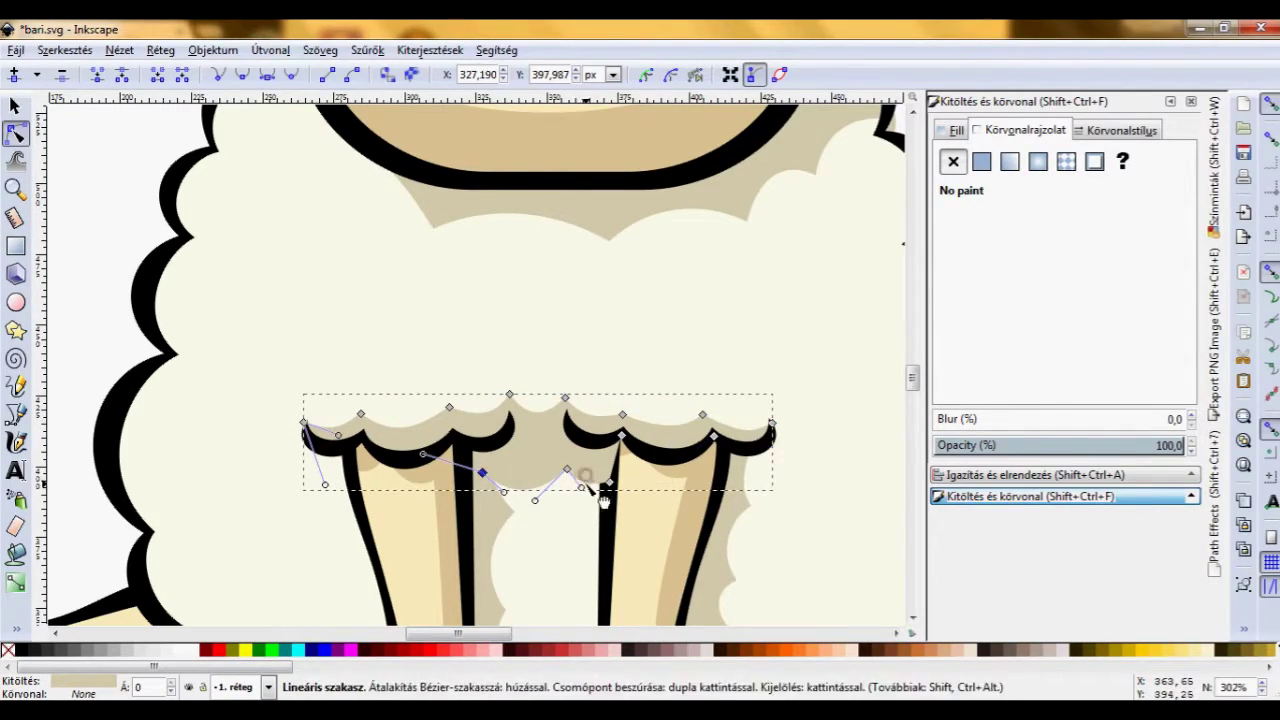
key(Escape)
scroll(752, 300, down, 3)
scroll(765, 385, up, 4)
click(343, 294)
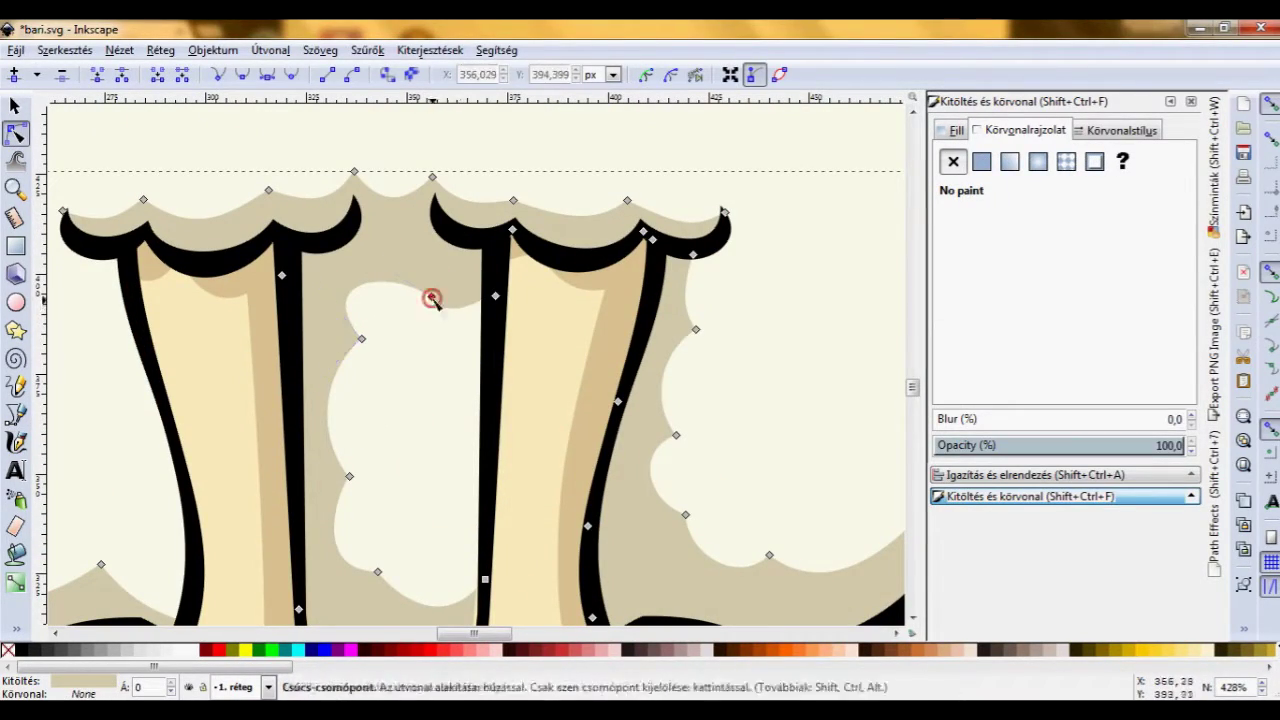
drag(493, 319, 495, 585)
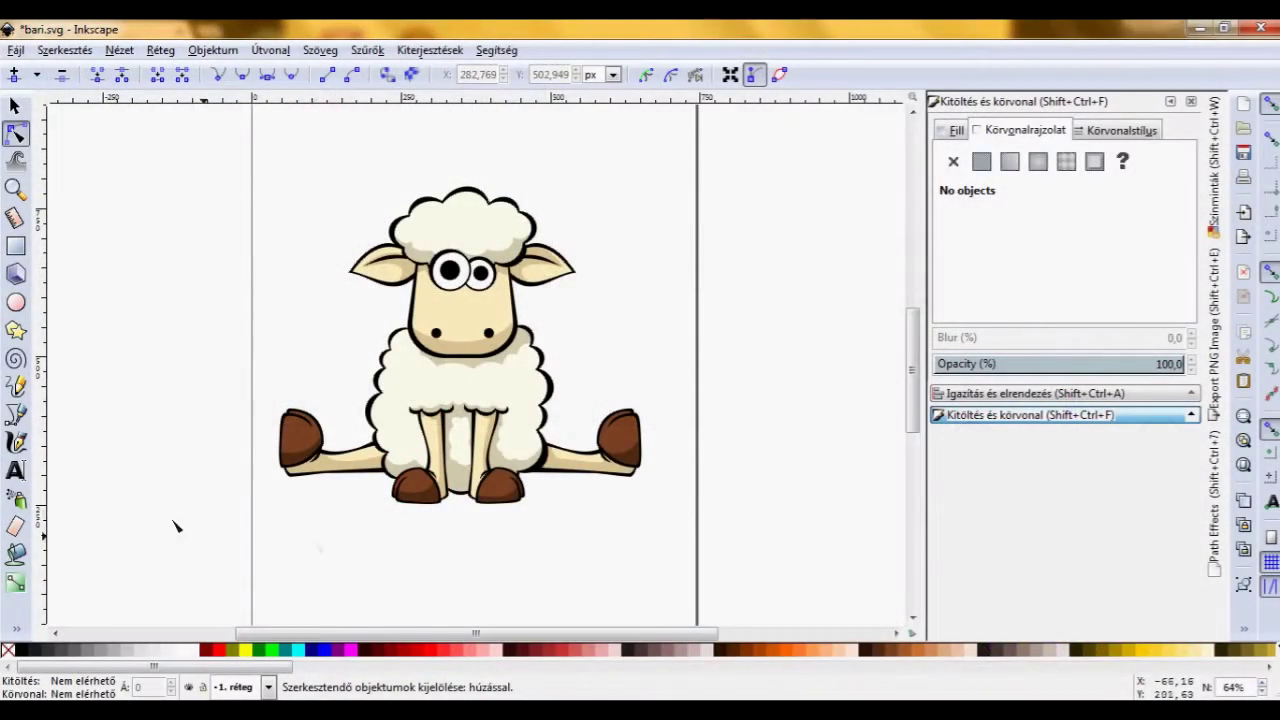
click(17, 302)
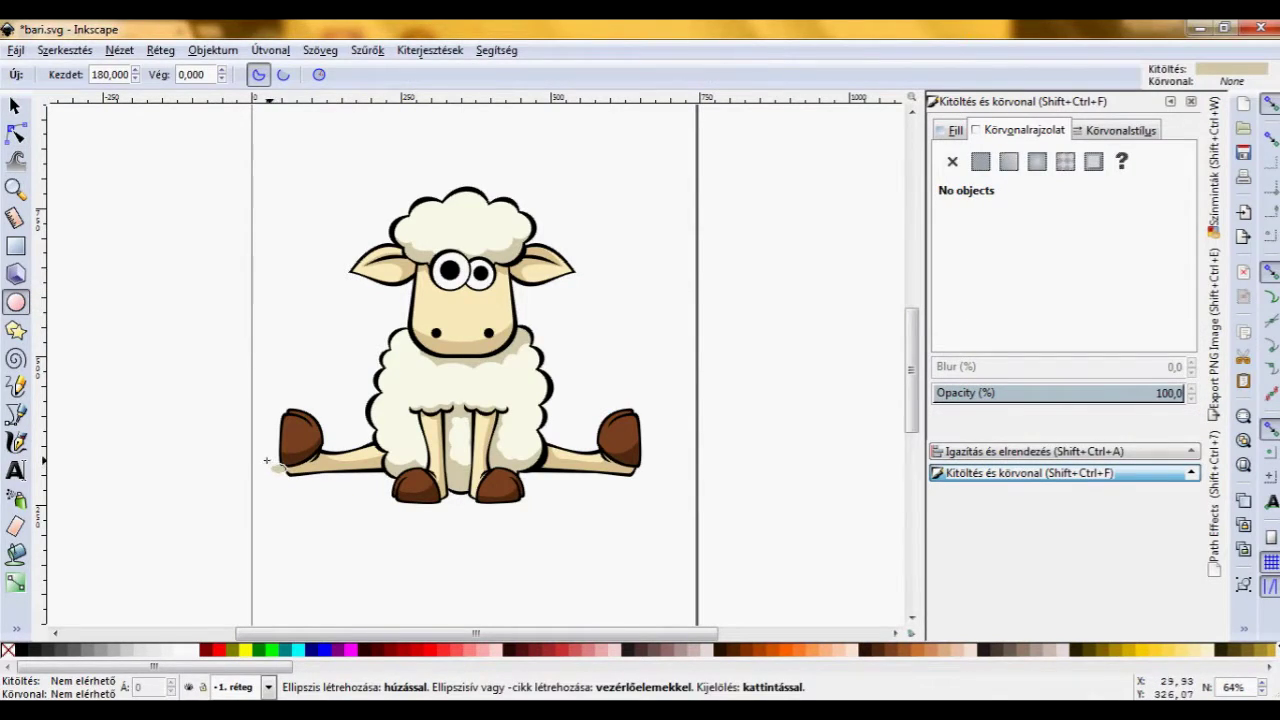
drag(206, 438, 691, 497)
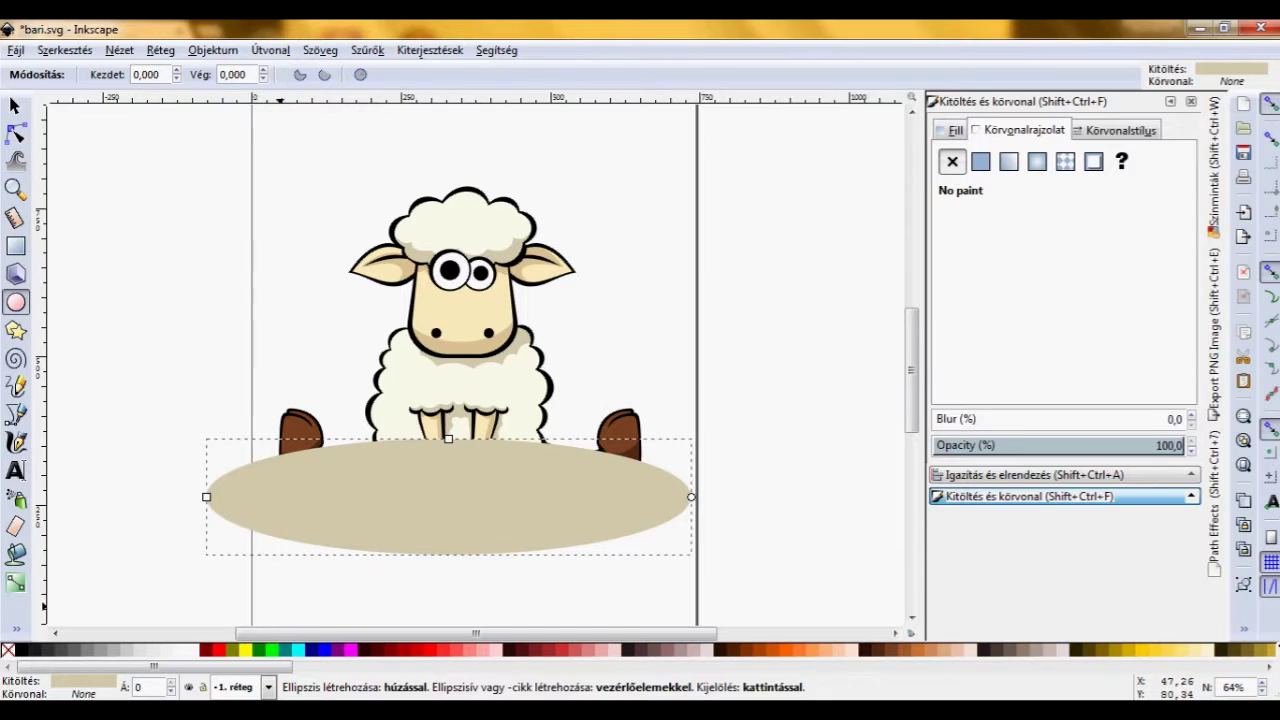
Fill the ground ellipse green 009f00ff and lower it behind the sheep.
click(258, 650)
drag(408, 636, 428, 636)
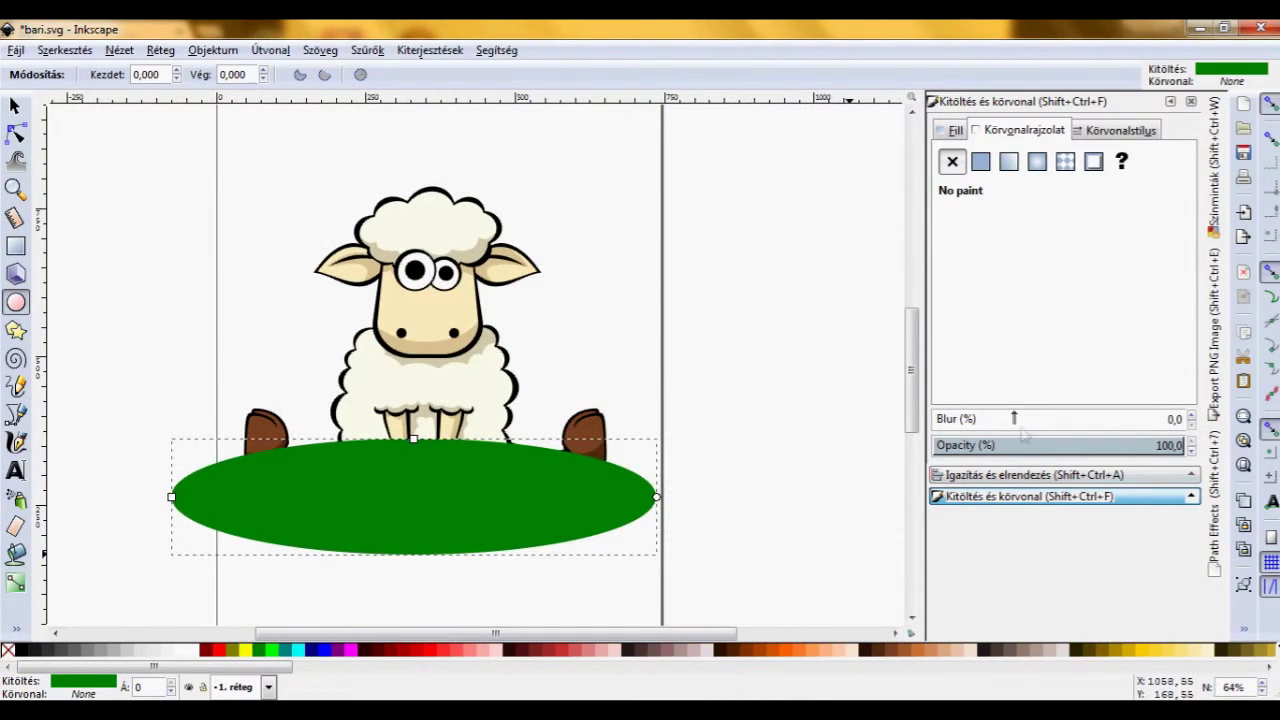
click(955, 131)
key(Page_Down)
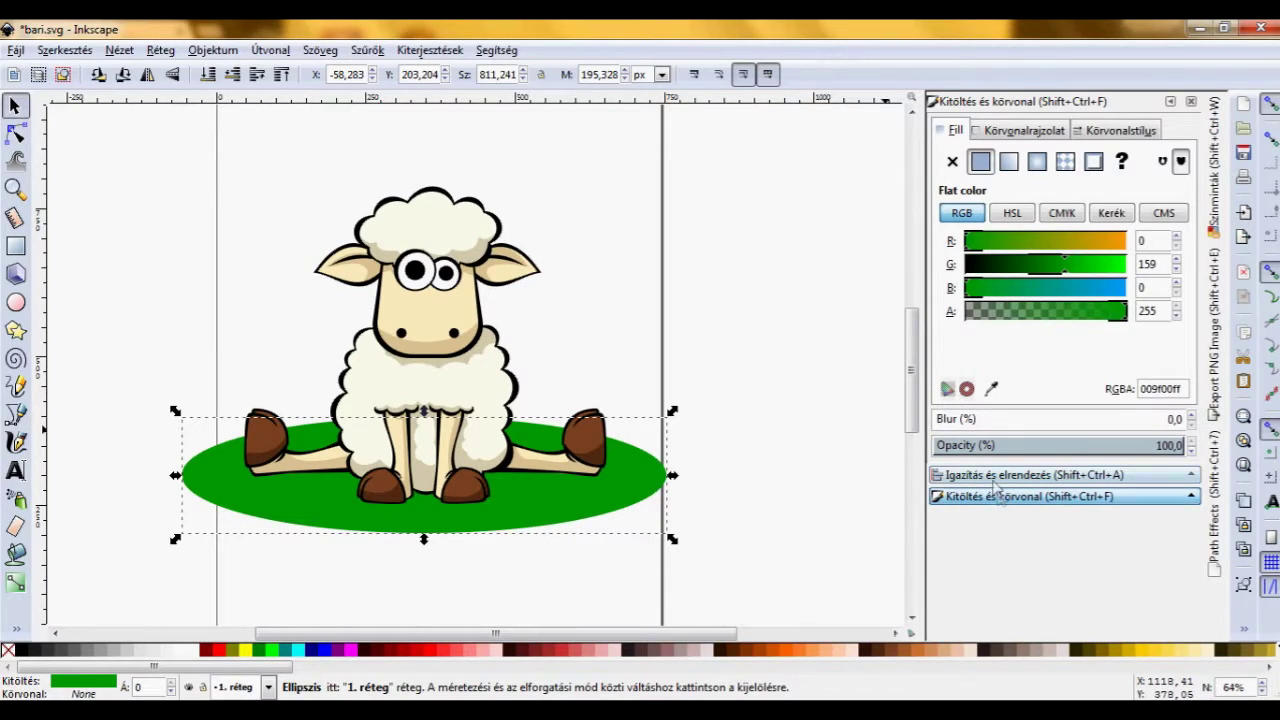
Blur the grass ellipse to 7.5%, then draw a flatter ellipse across the legs.
click(945, 420)
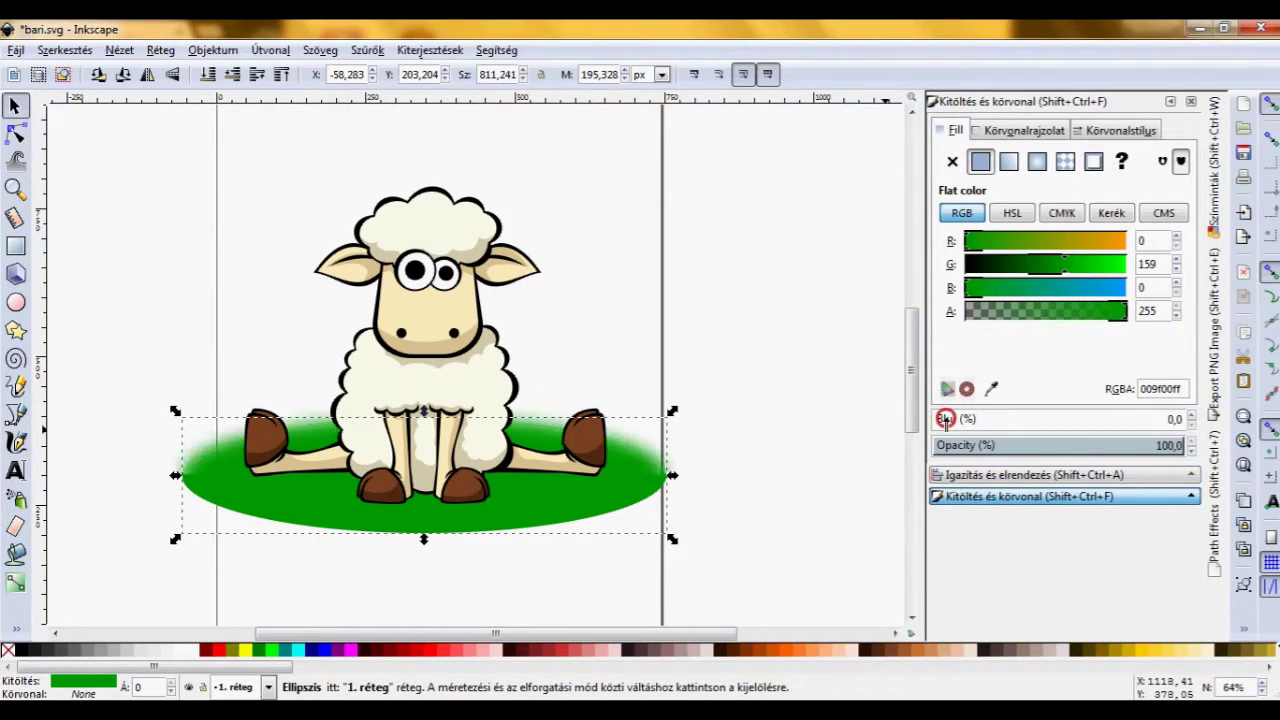
click(957, 419)
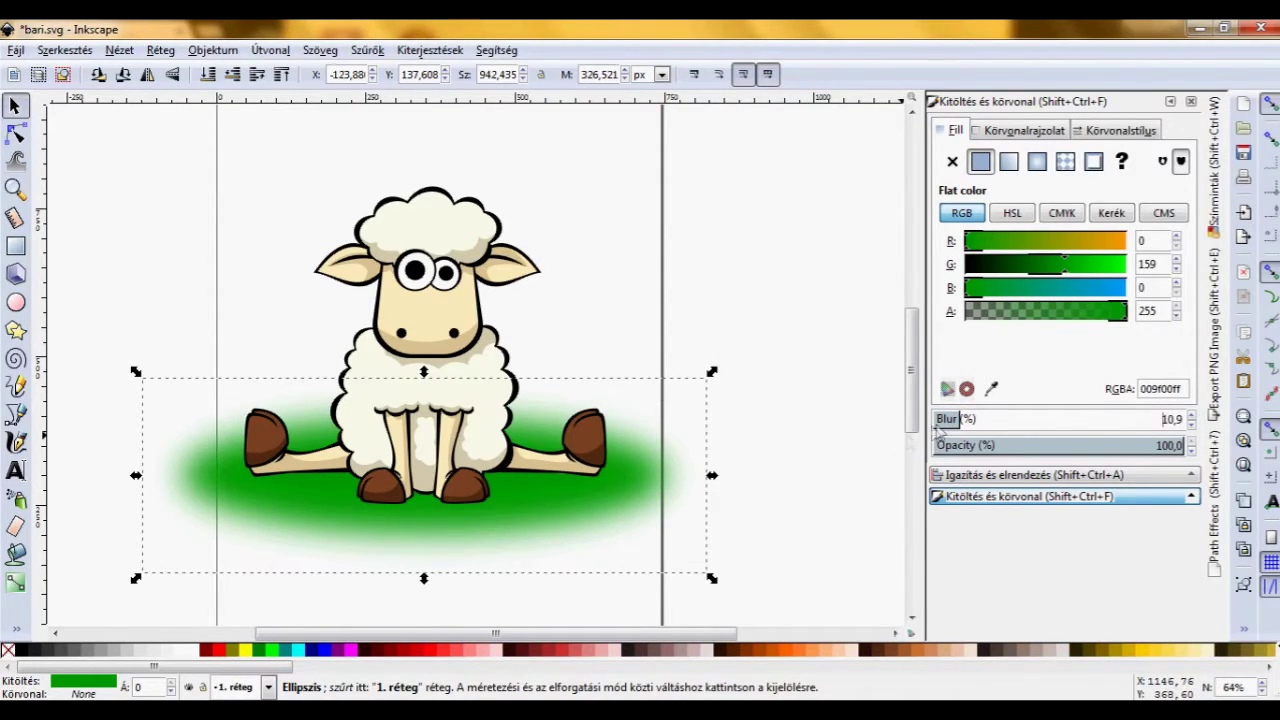
click(949, 419)
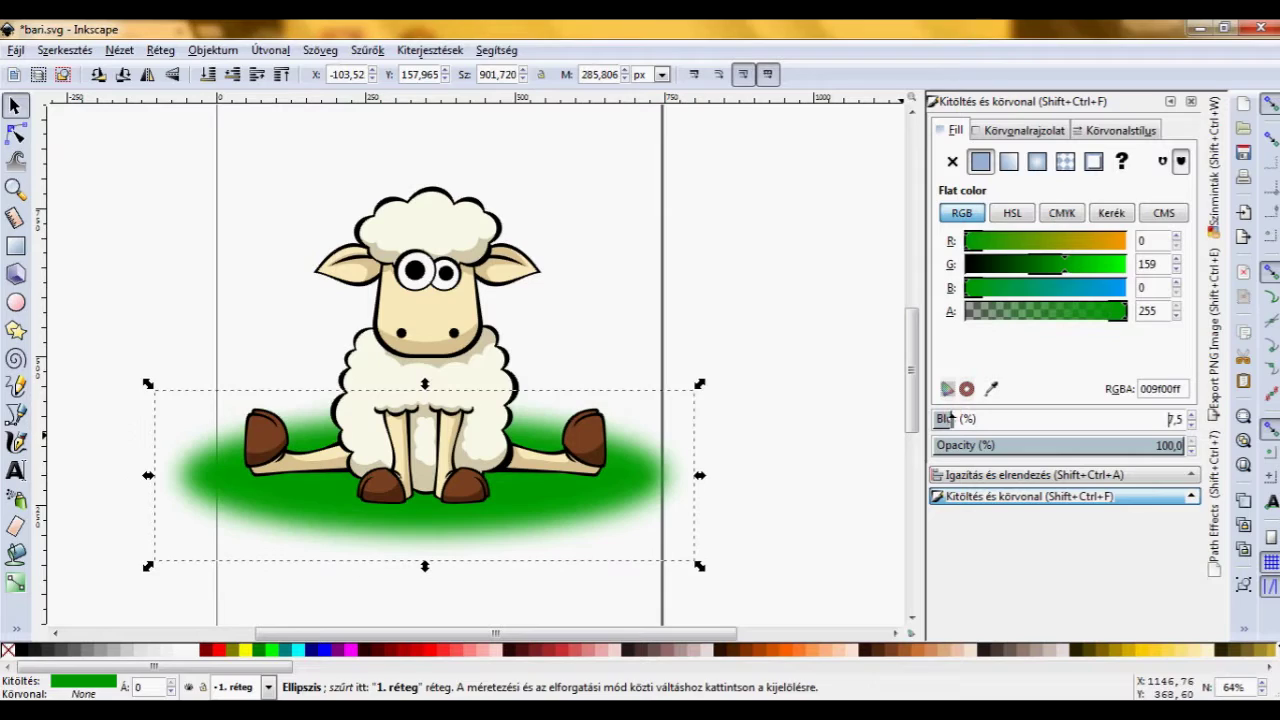
click(789, 416)
click(15, 301)
mouse_move(246, 452)
mouse_down()
mouse_move(590, 501)
mouse_move(610, 489)
mouse_up()
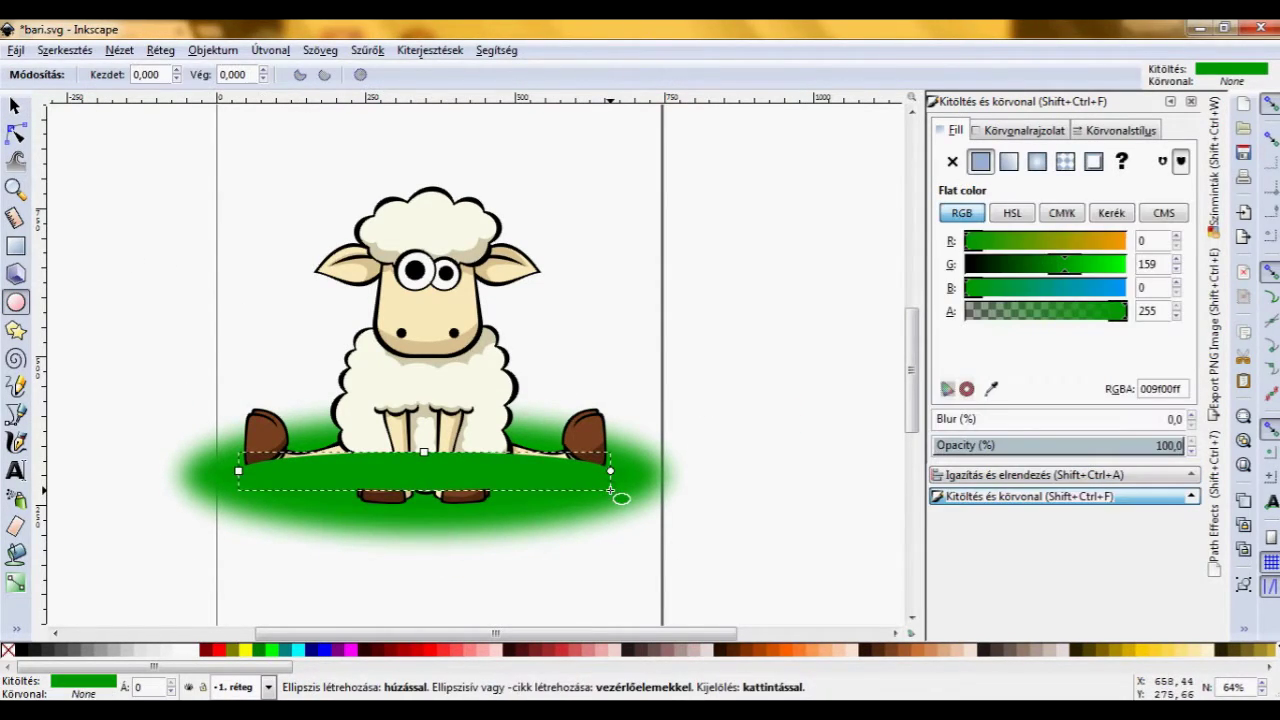
Draw a dark green shadow ellipse, make it slightly transparent and blur it strongly.
drag(292, 667, 540, 672)
click(688, 652)
click(700, 652)
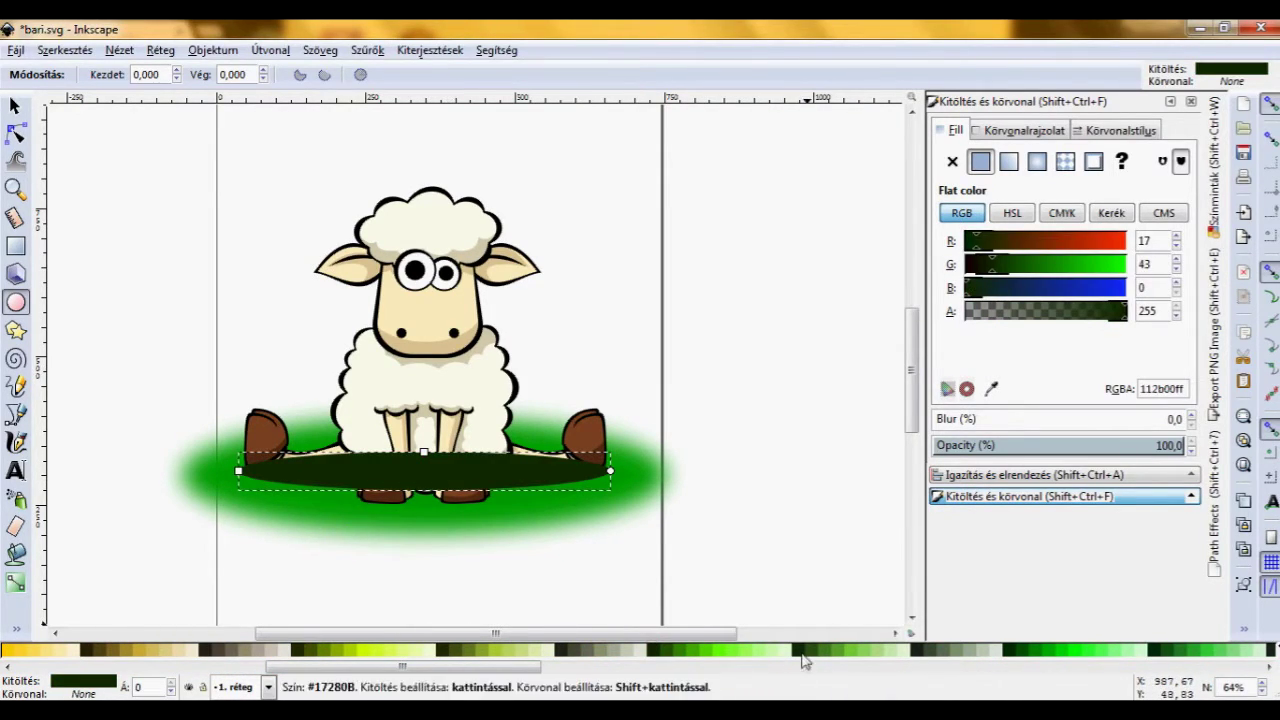
drag(1138, 447, 1150, 444)
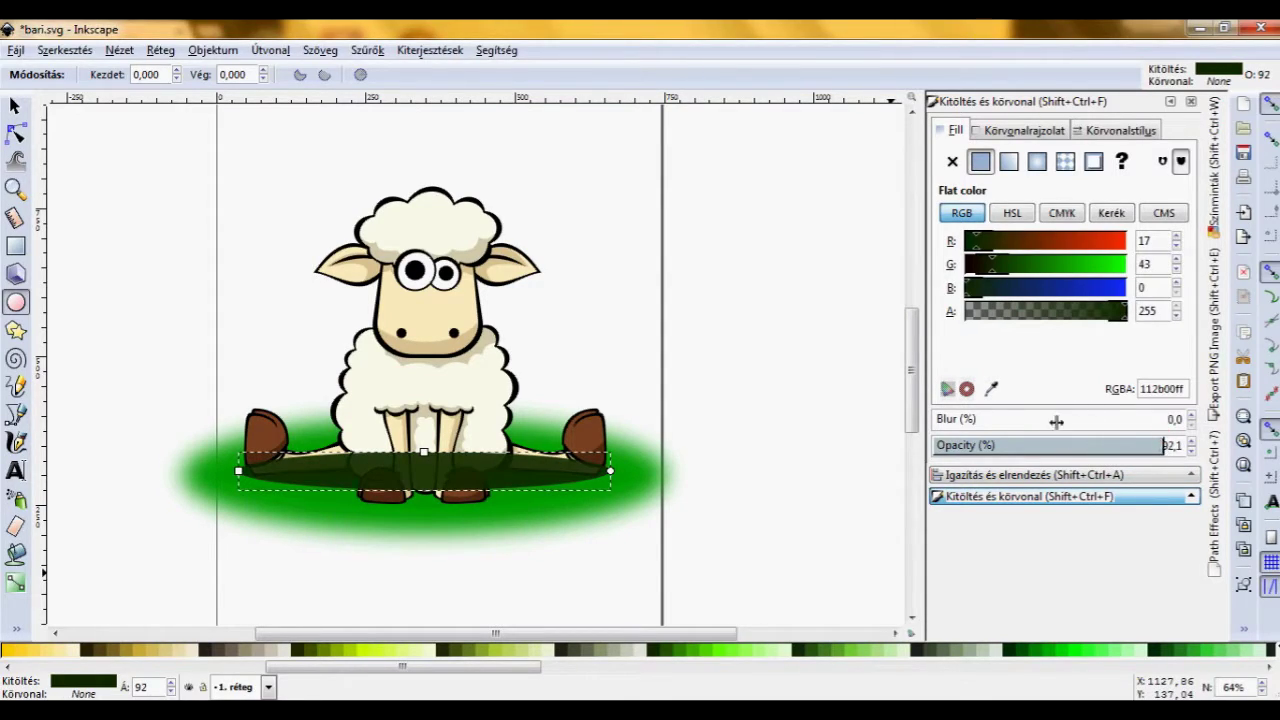
click(941, 419)
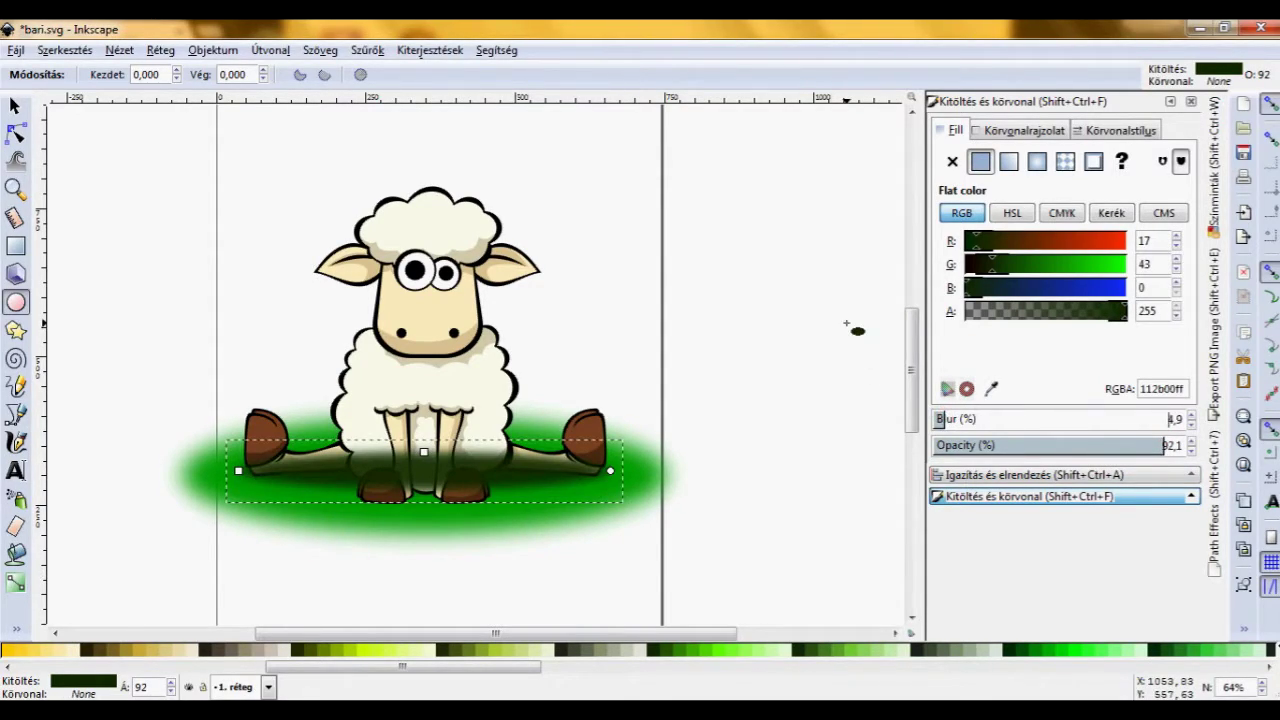
click(737, 432)
click(518, 465)
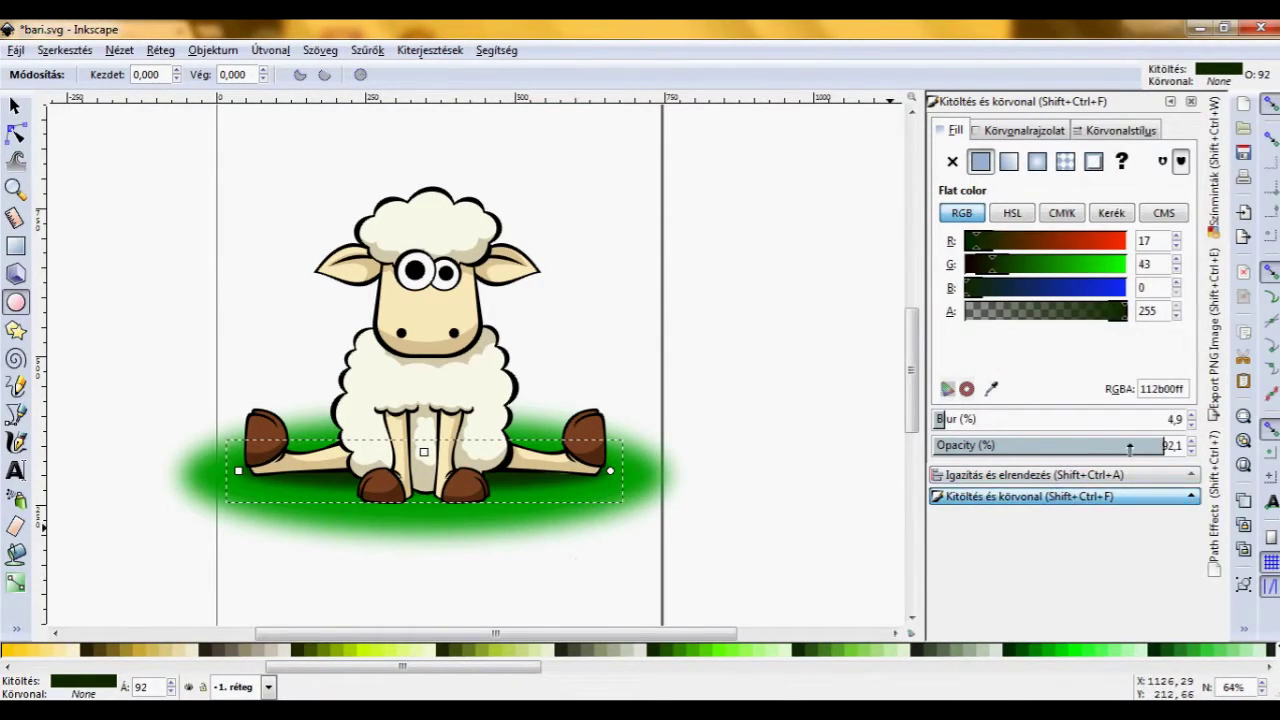
click(740, 490)
click(512, 491)
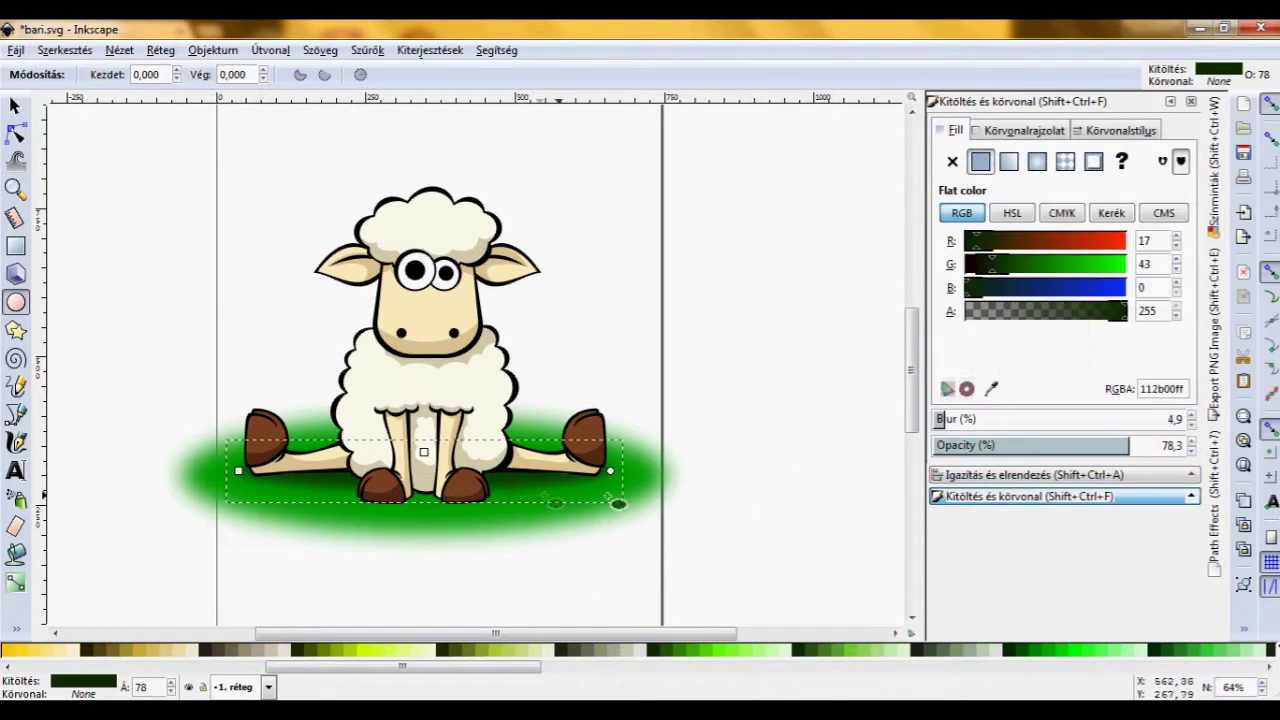
click(960, 419)
click(757, 447)
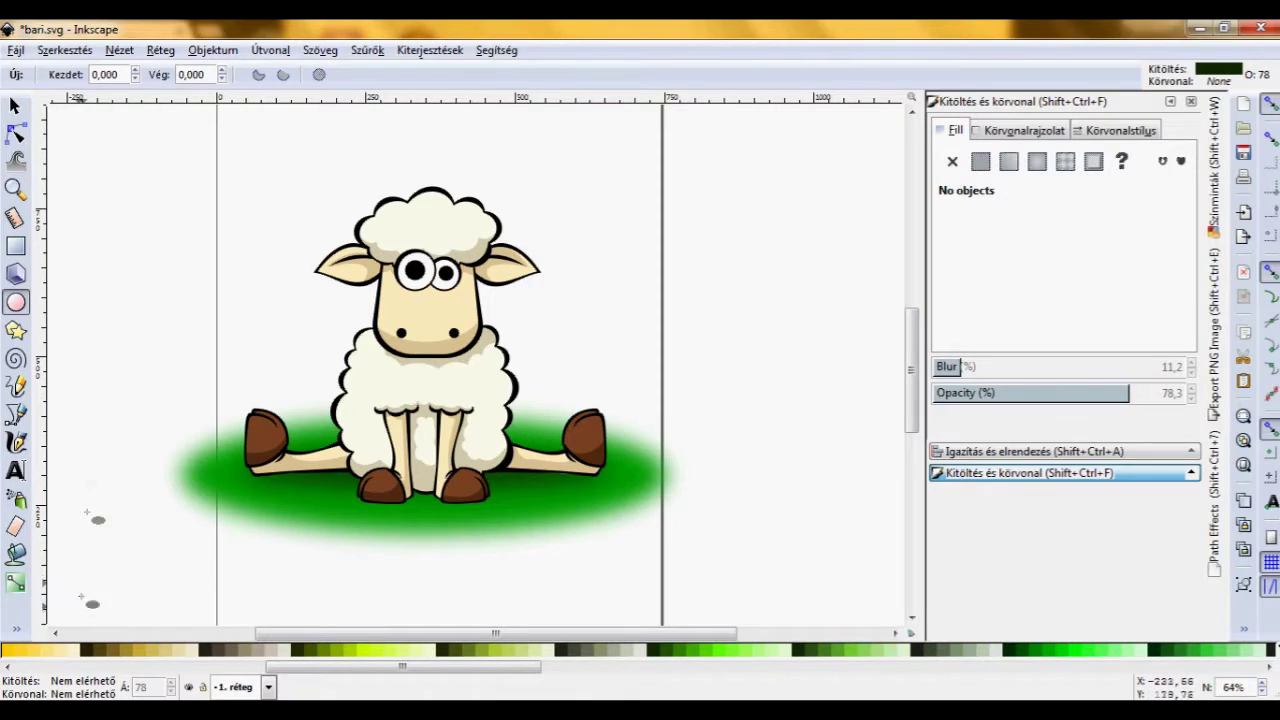
Add a heavily blurred green patch under the left legs.
drag(275, 488, 362, 506)
key(s)
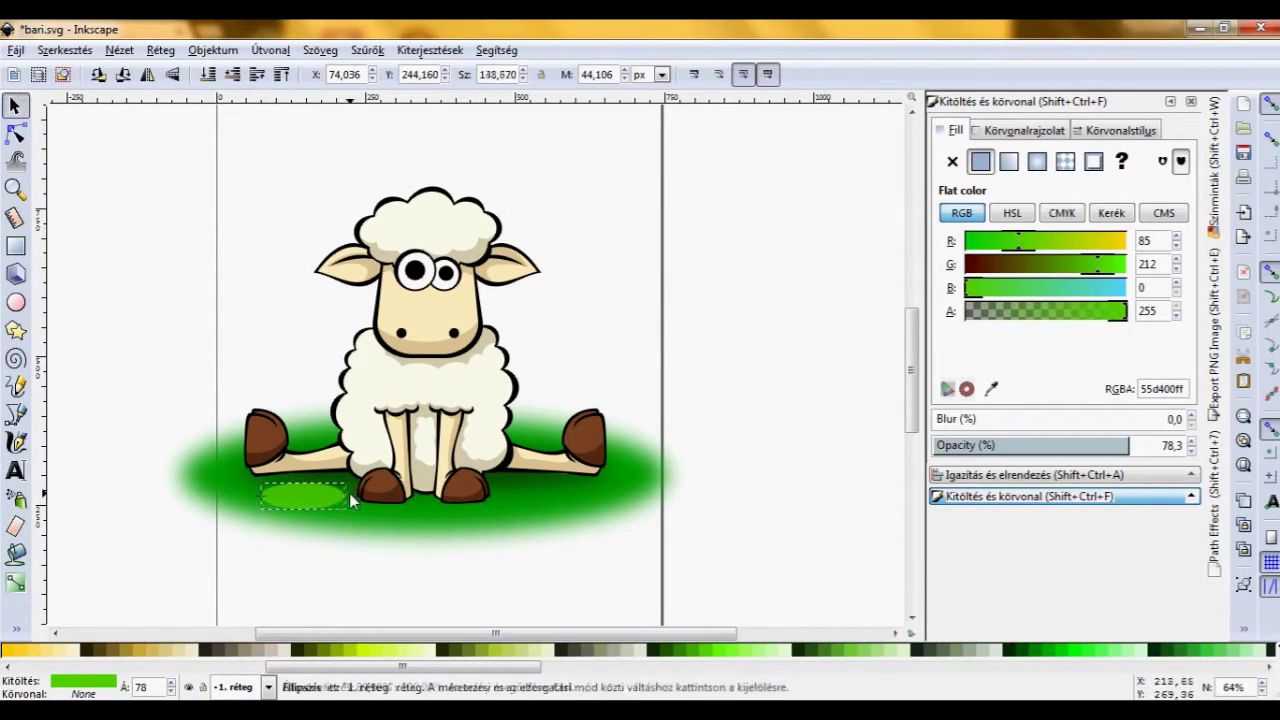
drag(956, 419, 1012, 420)
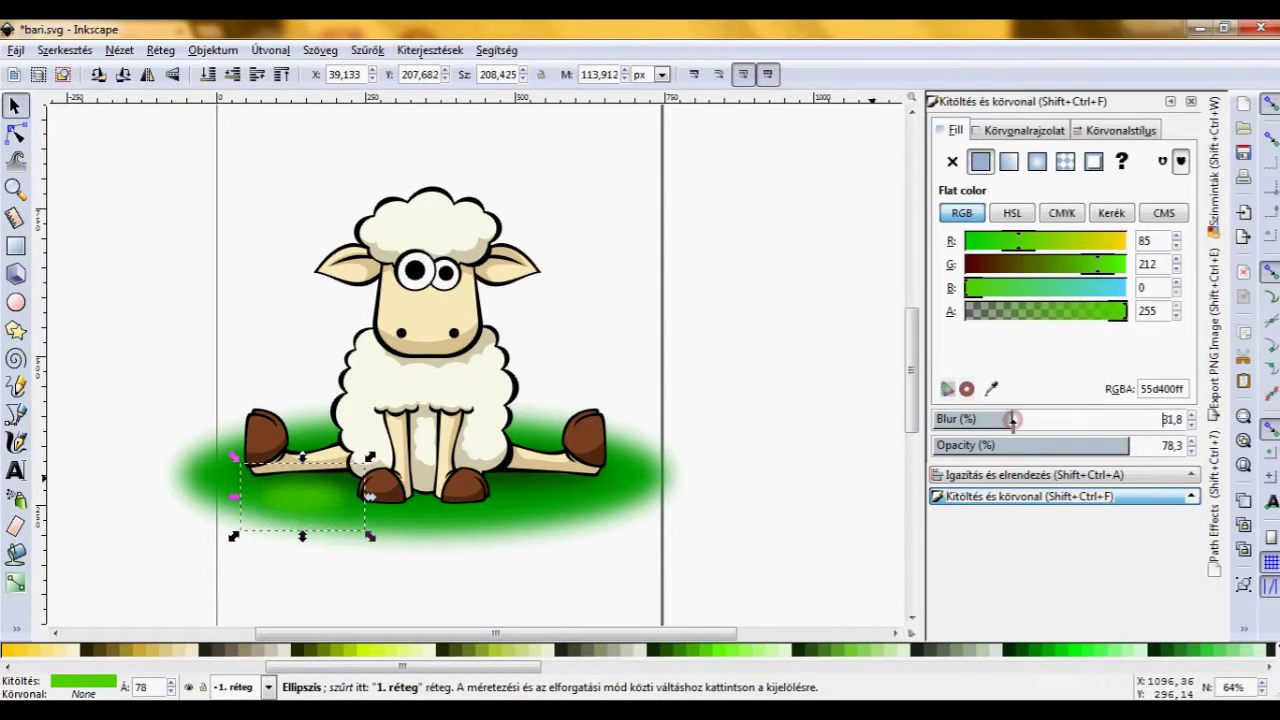
click(307, 500)
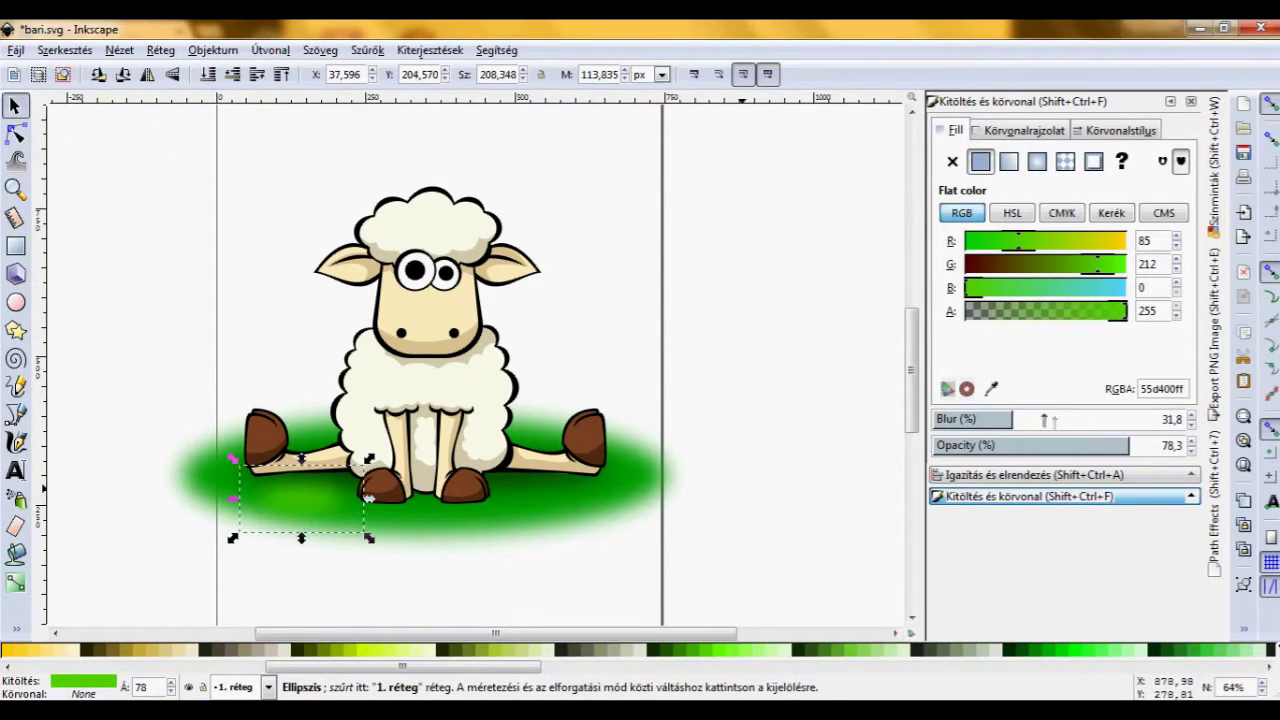
drag(1043, 419, 1059, 419)
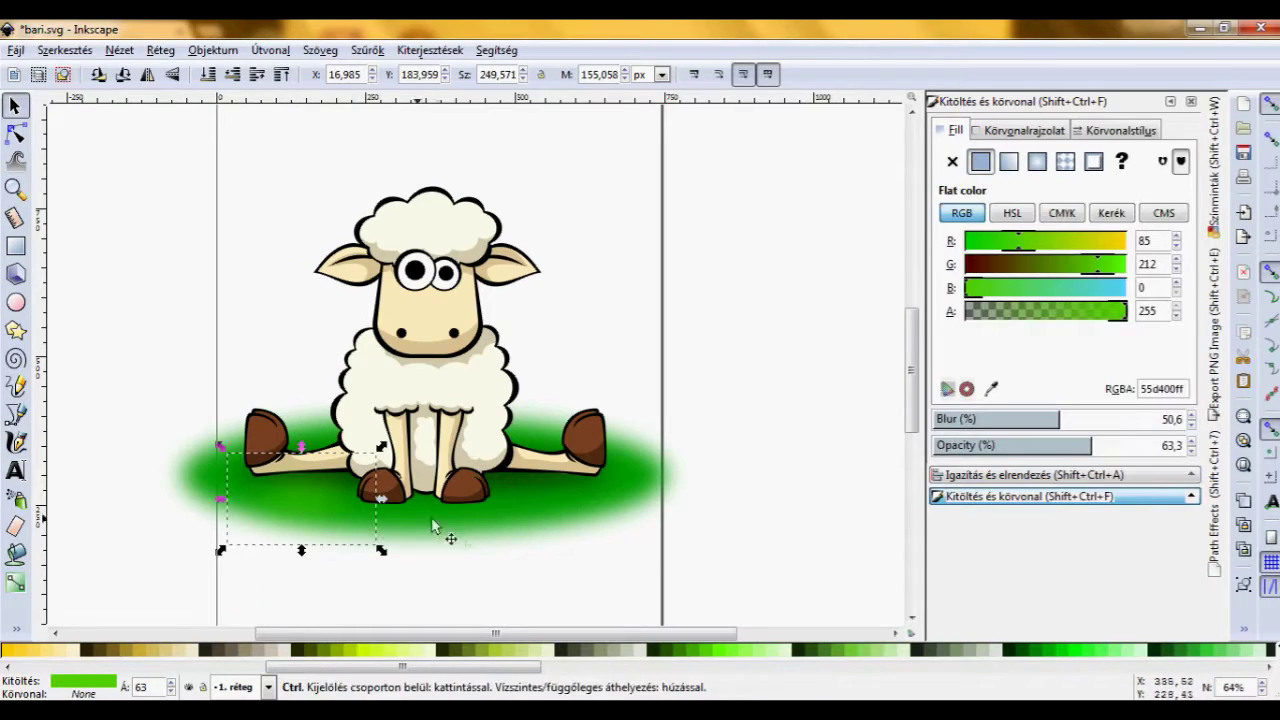
Move the grass ellipse copy below the sheep.
click(535, 507)
click(786, 520)
click(651, 480)
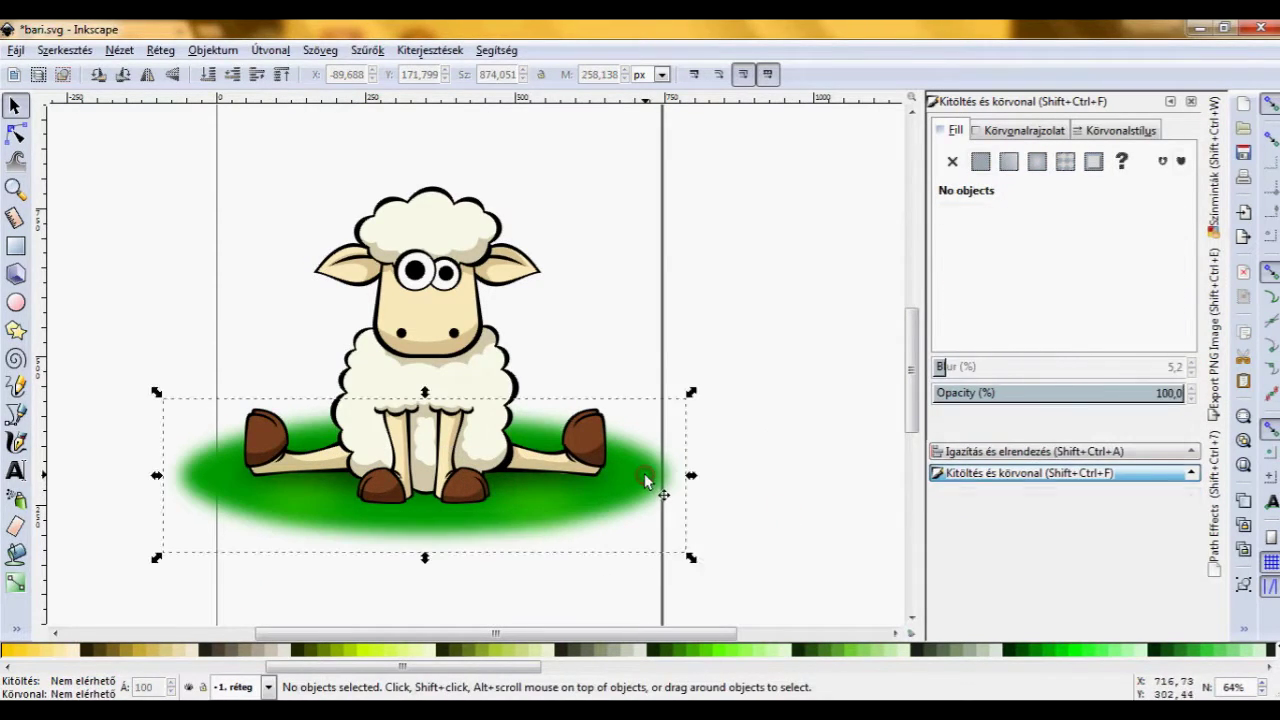
mouse_move(634, 482)
mouse_down()
mouse_move(602, 538)
mouse_move(487, 500)
mouse_up()
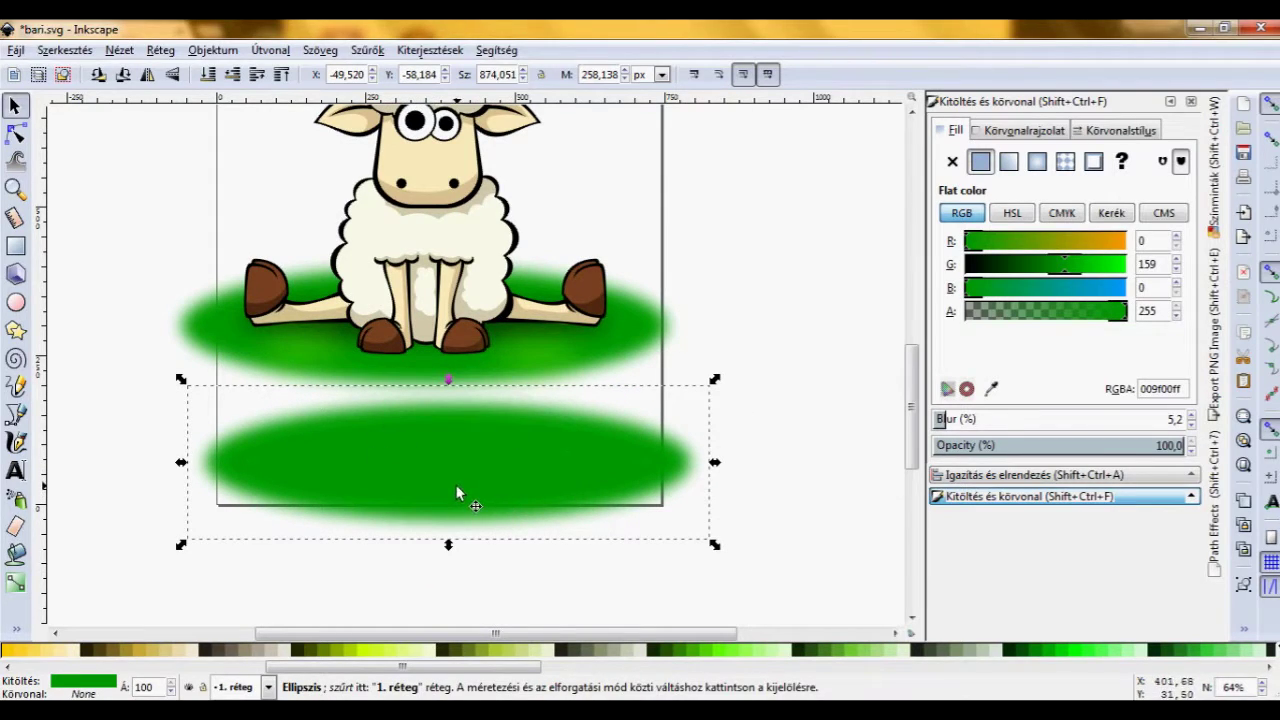
Fill the lower ellipse copy with green 44aa00 as a vertical linear gradient fade.
click(705, 655)
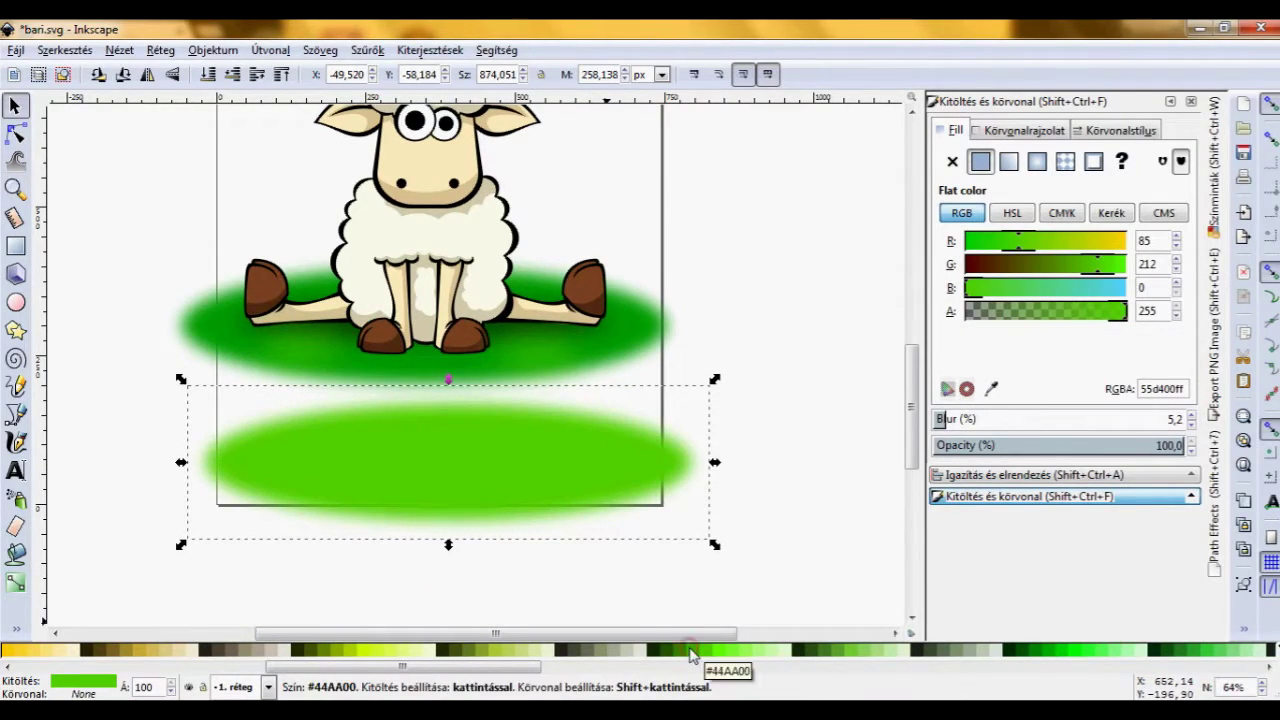
click(690, 651)
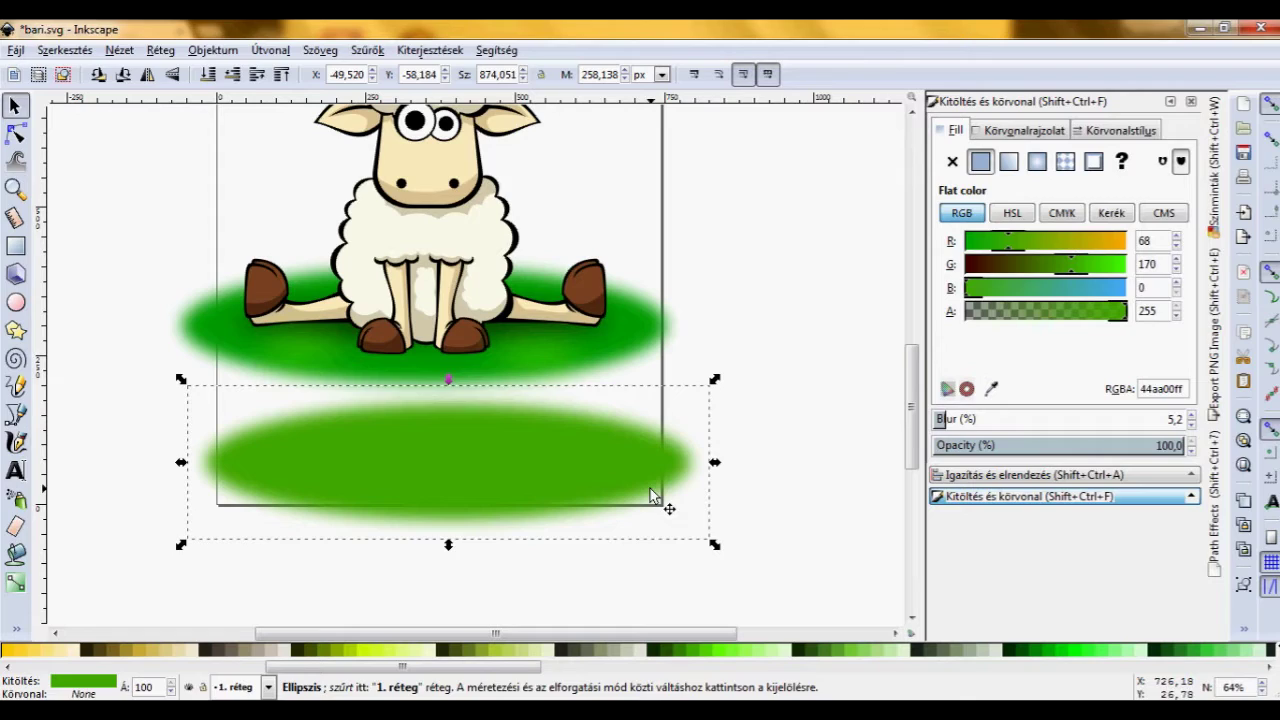
click(1007, 163)
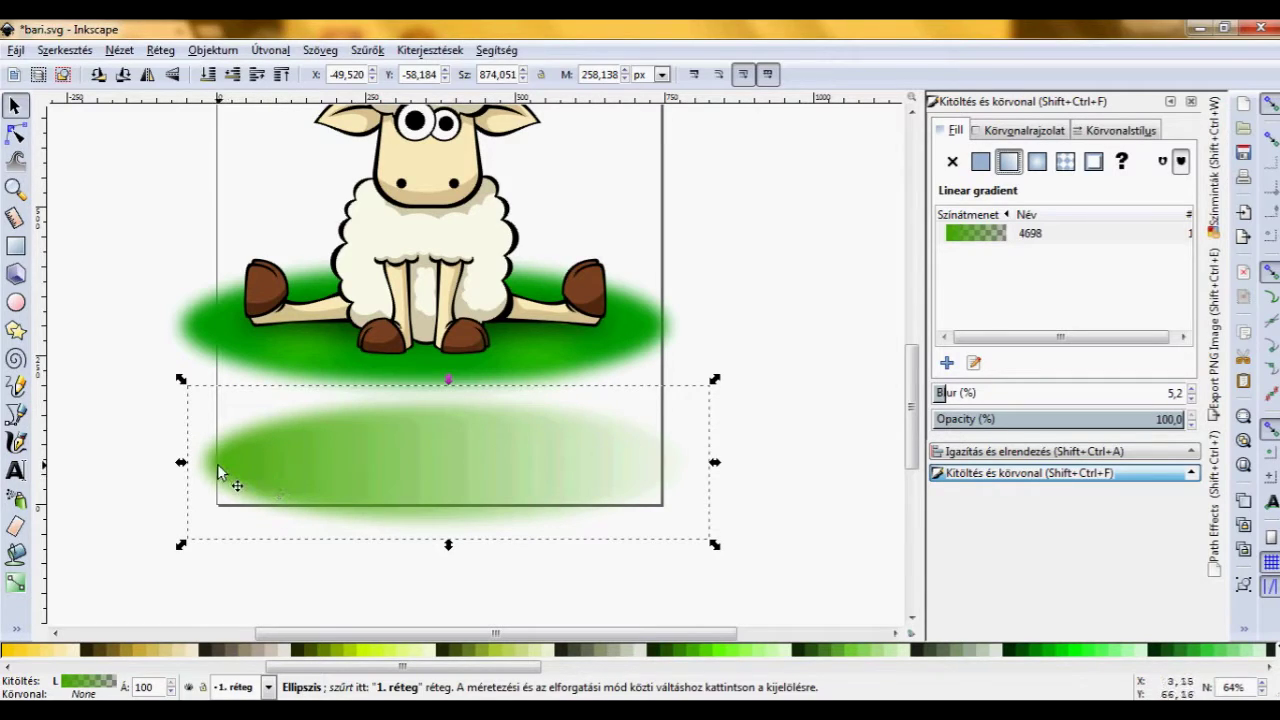
click(258, 465)
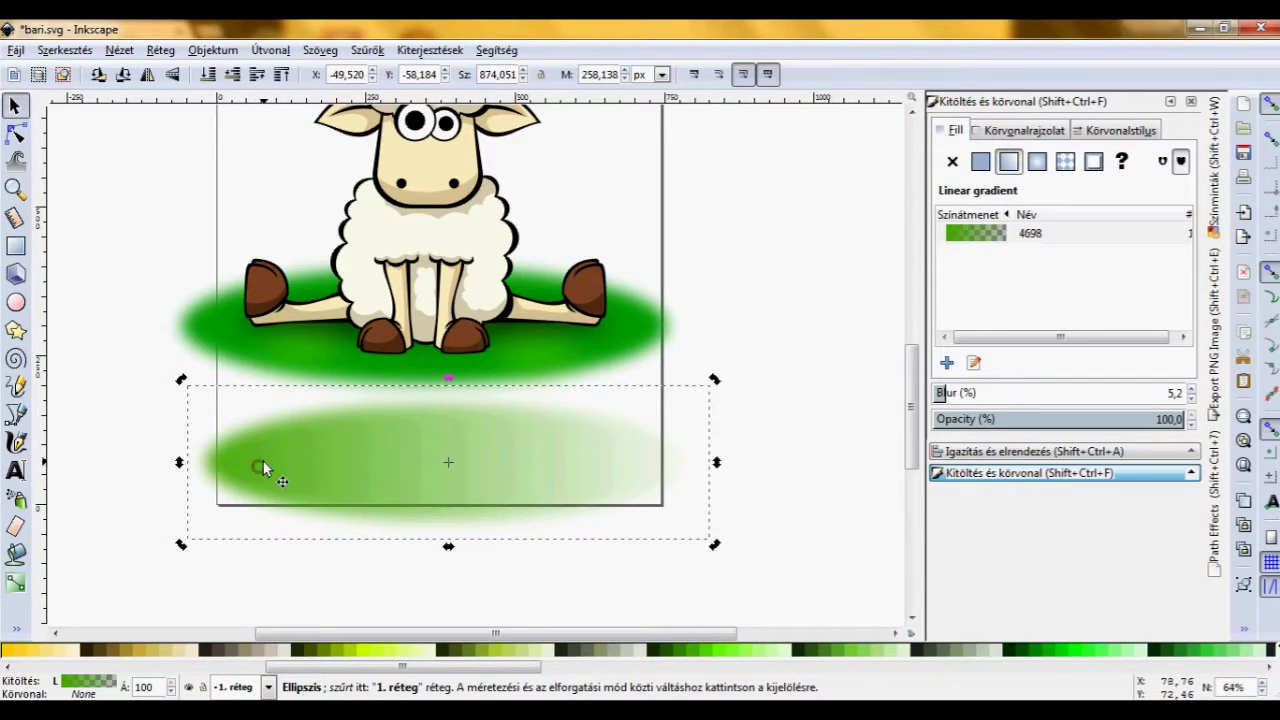
click(15, 135)
mouse_move(204, 463)
mouse_down()
mouse_move(300, 465)
mouse_move(189, 462)
mouse_up()
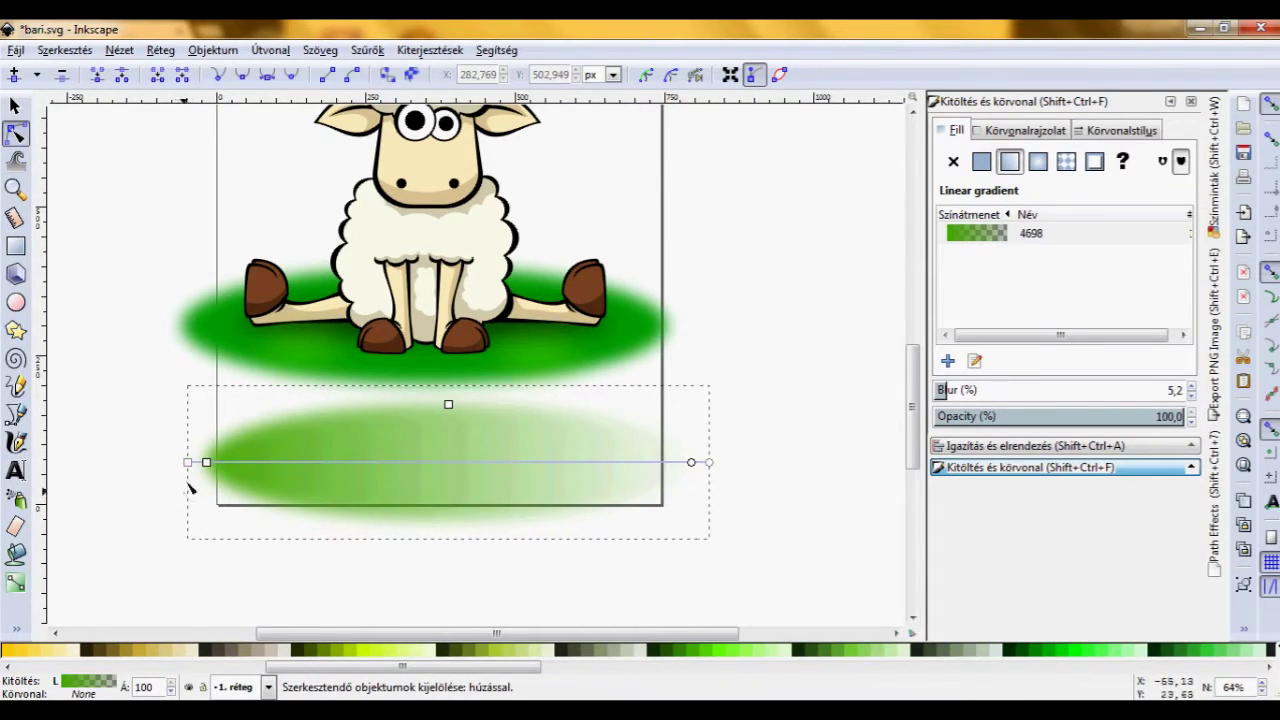
mouse_move(190, 463)
mouse_down()
mouse_move(364, 467)
mouse_move(423, 503)
mouse_up()
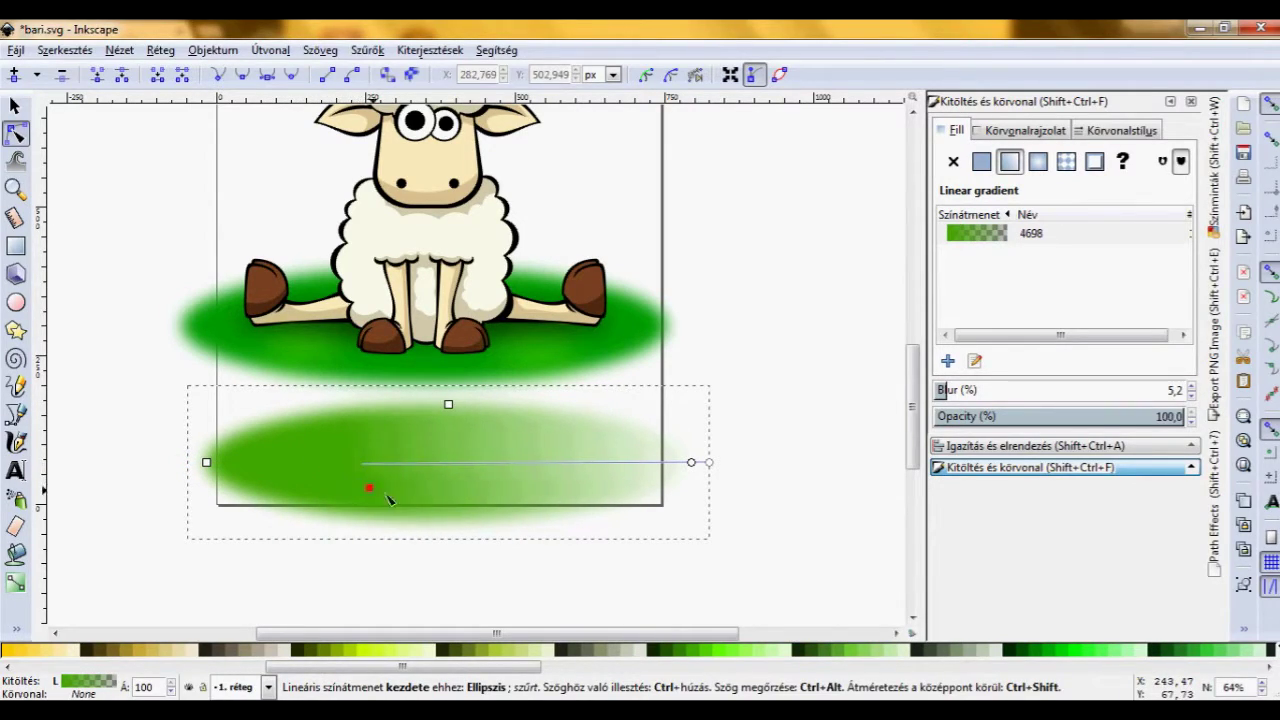
mouse_move(709, 463)
mouse_down()
mouse_move(537, 391)
mouse_move(443, 377)
mouse_move(440, 358)
mouse_move(429, 377)
mouse_up()
Align the gradient ellipse onto the original grass ellipse using Align and Distribute.
click(13, 104)
shift+click(272, 362)
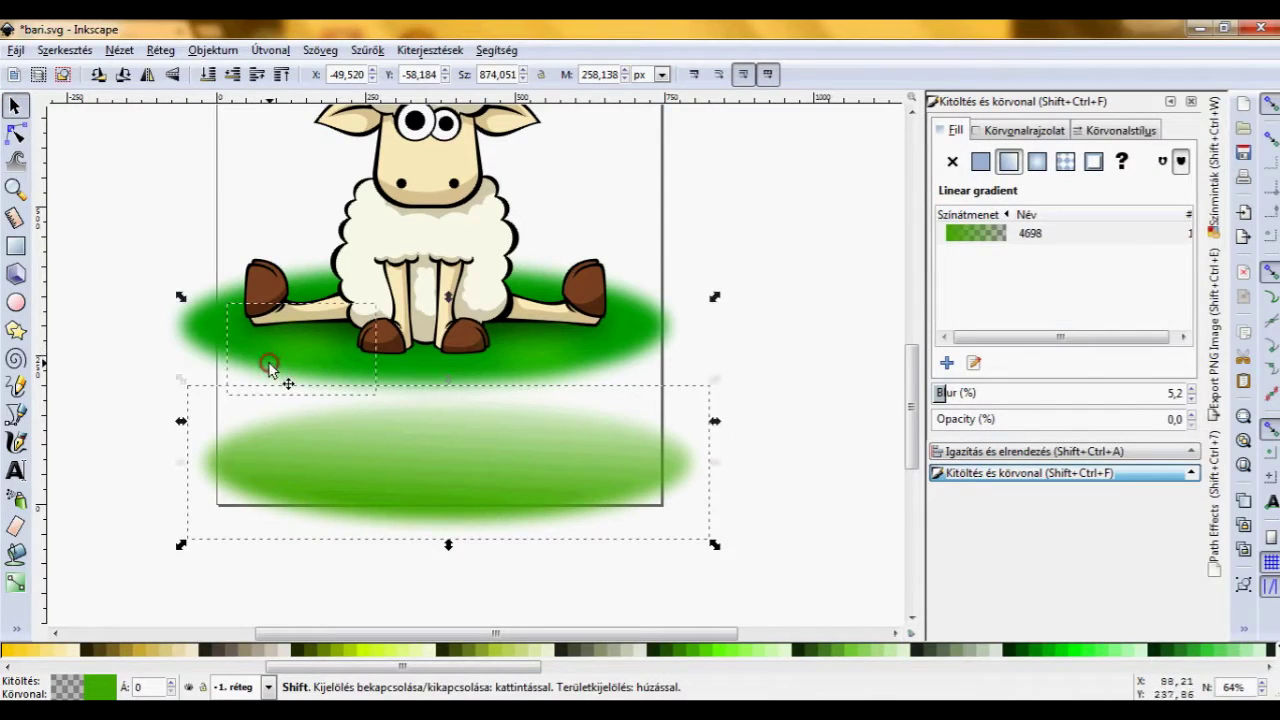
click(249, 443)
shift+click(260, 463)
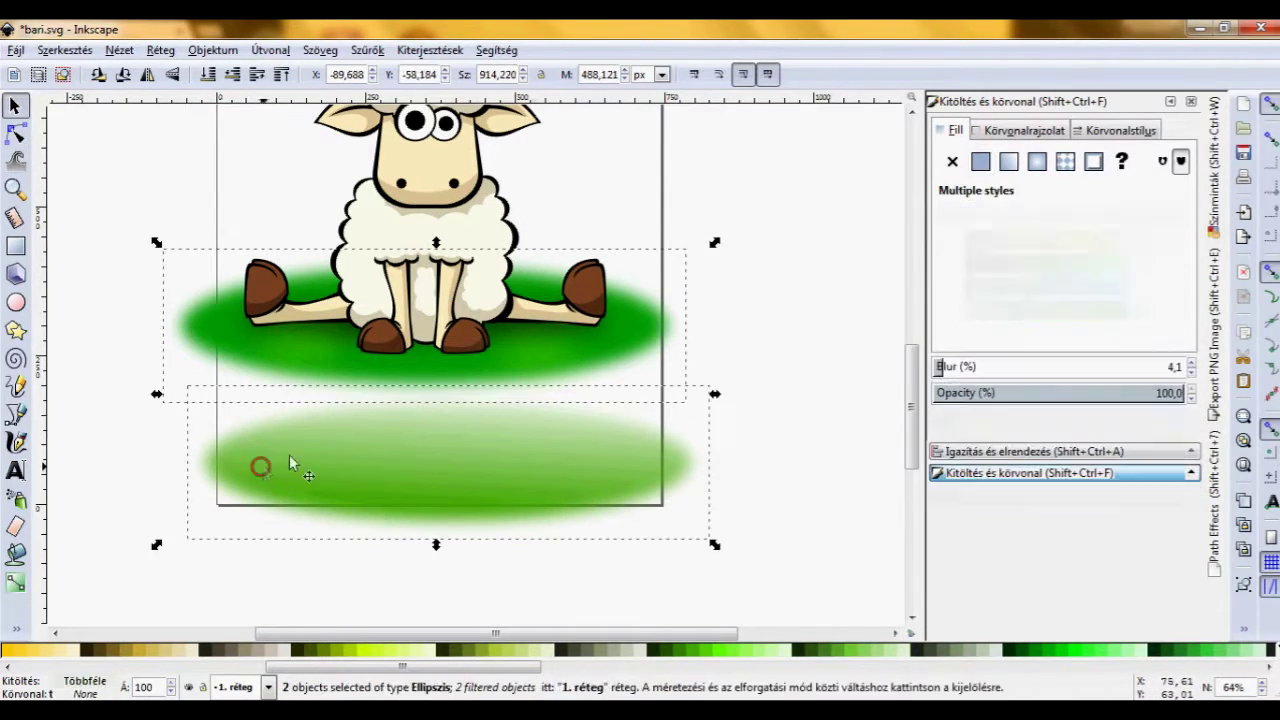
click(1003, 451)
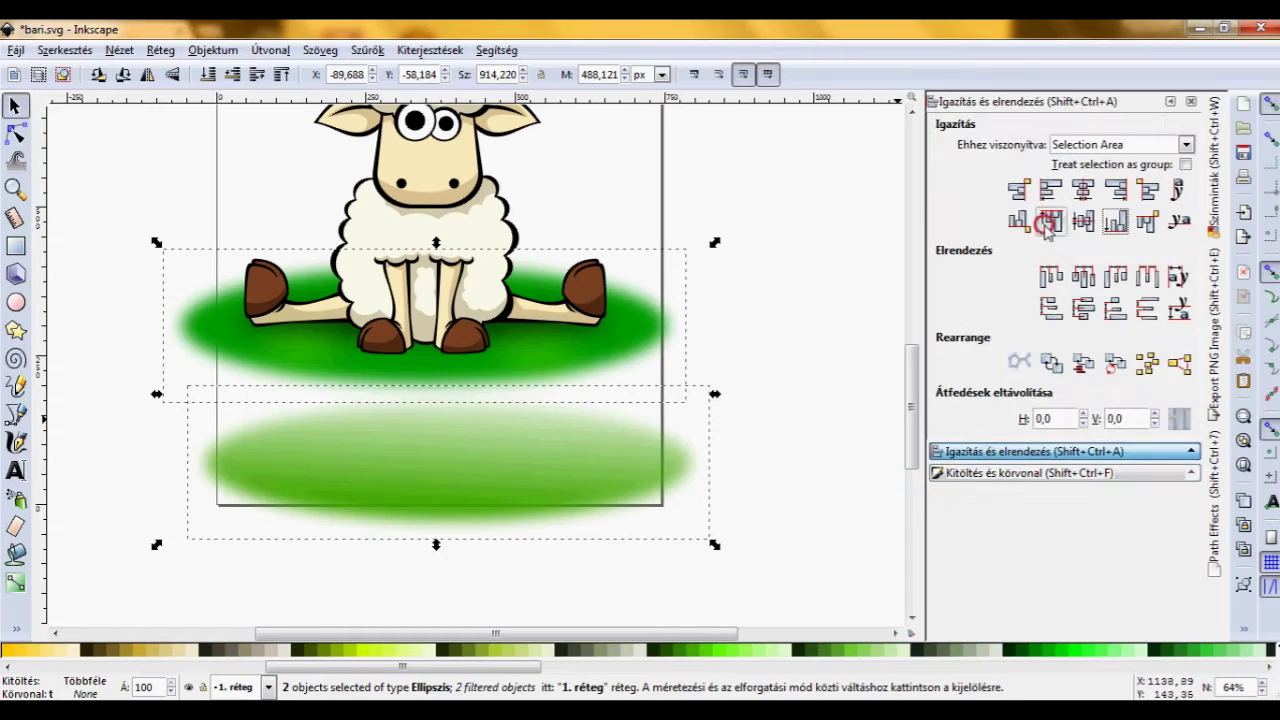
click(1051, 220)
click(1049, 190)
Lower the gradient grass ellipse to the bottom so it sits behind the sheep.
click(670, 423)
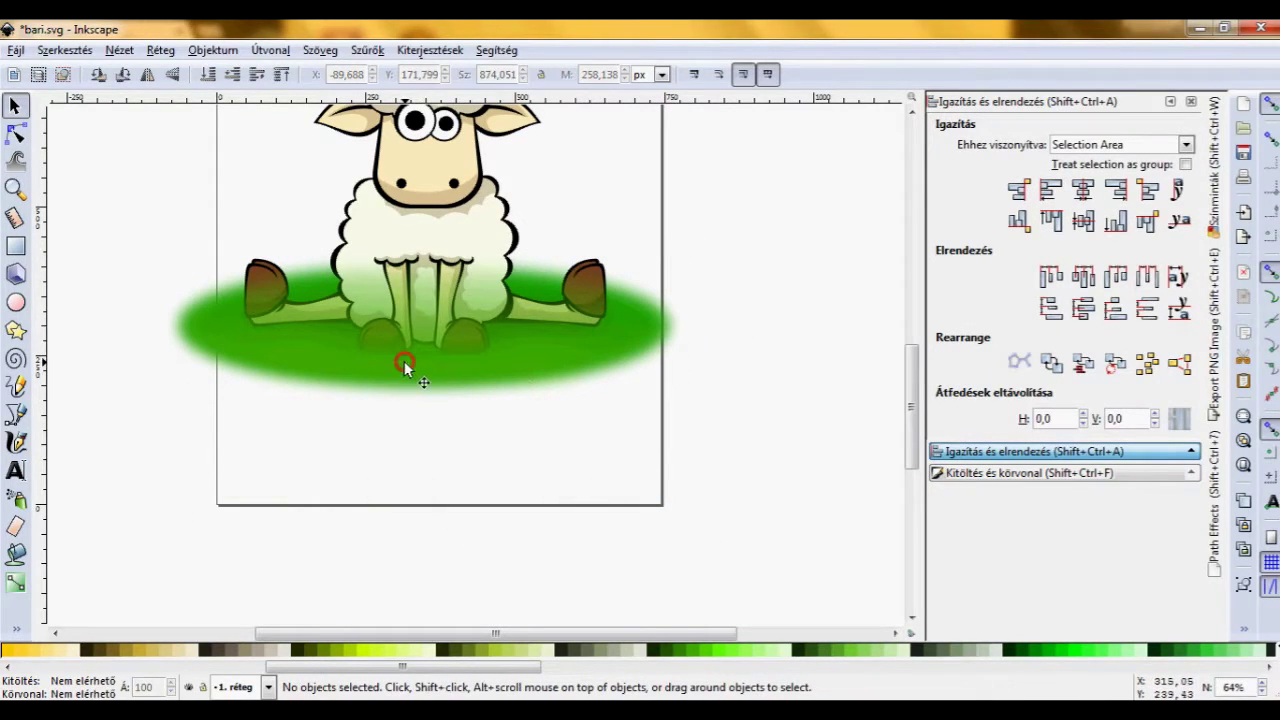
click(405, 367)
key(End)
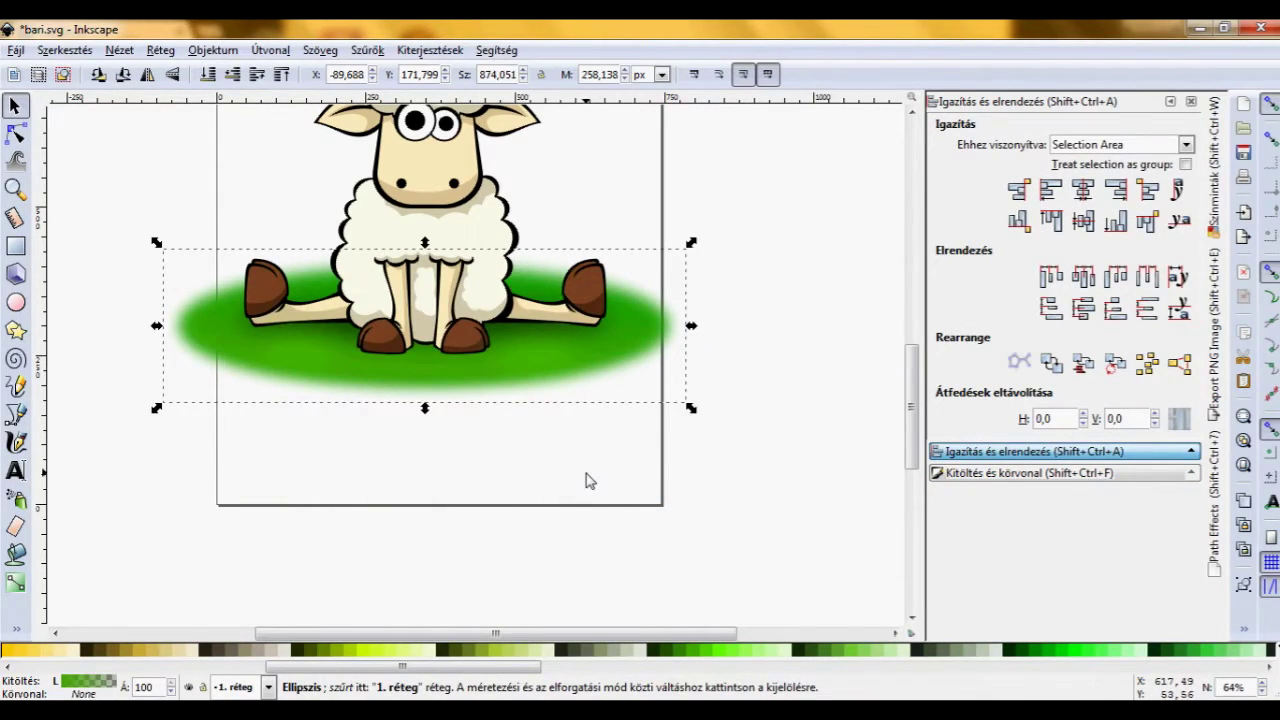
click(1150, 473)
click(625, 528)
scroll(625, 528, up, 2)
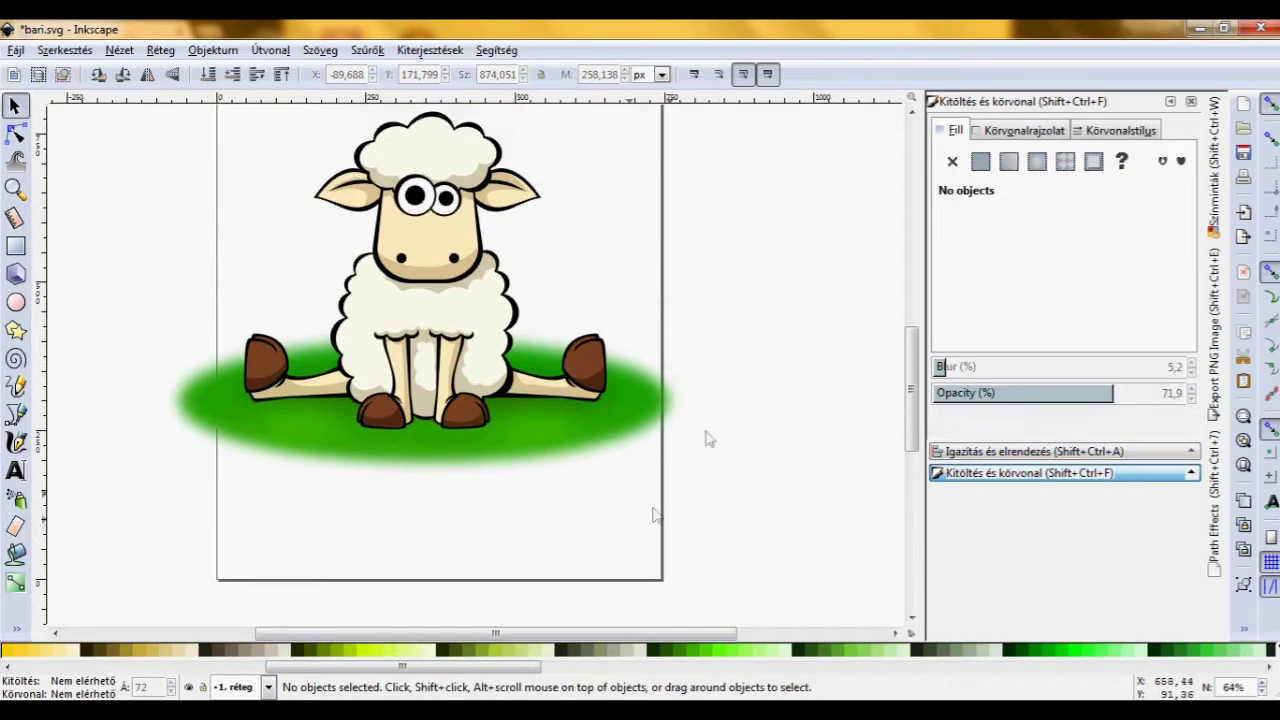
Zoom in on the sheep's legs and select the dark green ground shadow.
scroll(731, 357, down, 1)
scroll(731, 357, down, 1)
key(F3)
drag(380, 366, 623, 463)
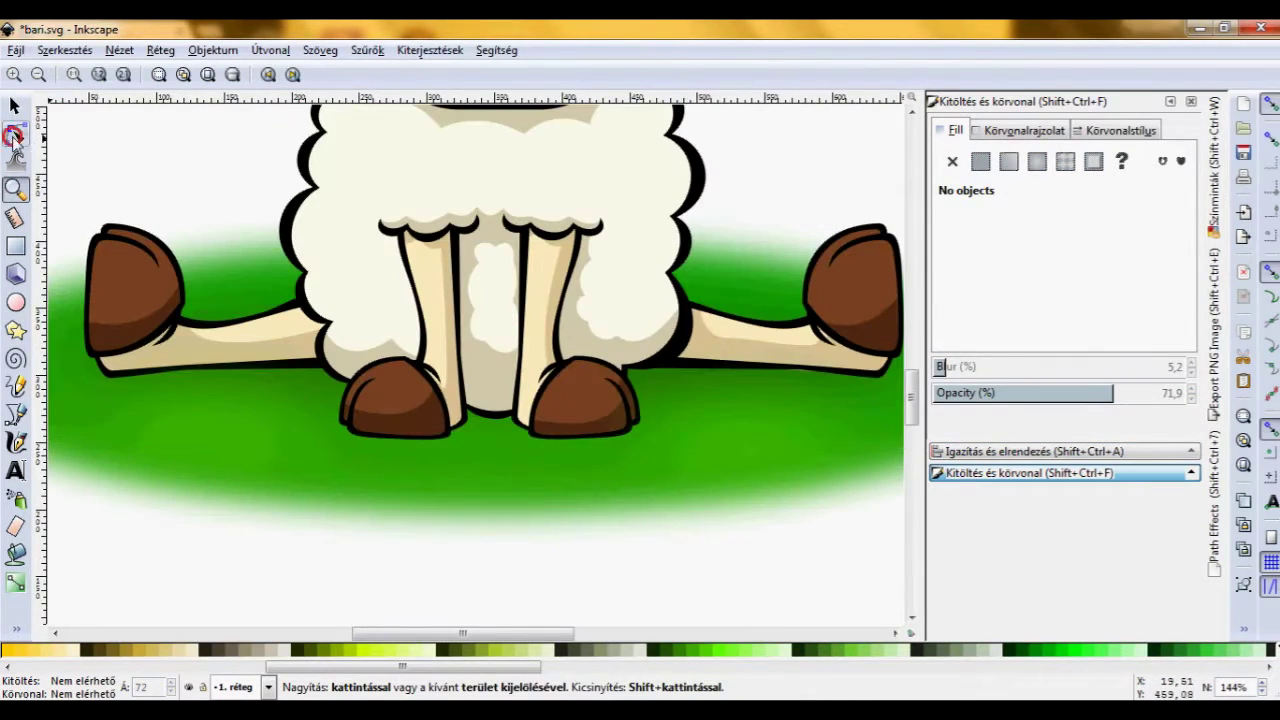
click(15, 133)
click(309, 391)
key(Escape)
click(282, 395)
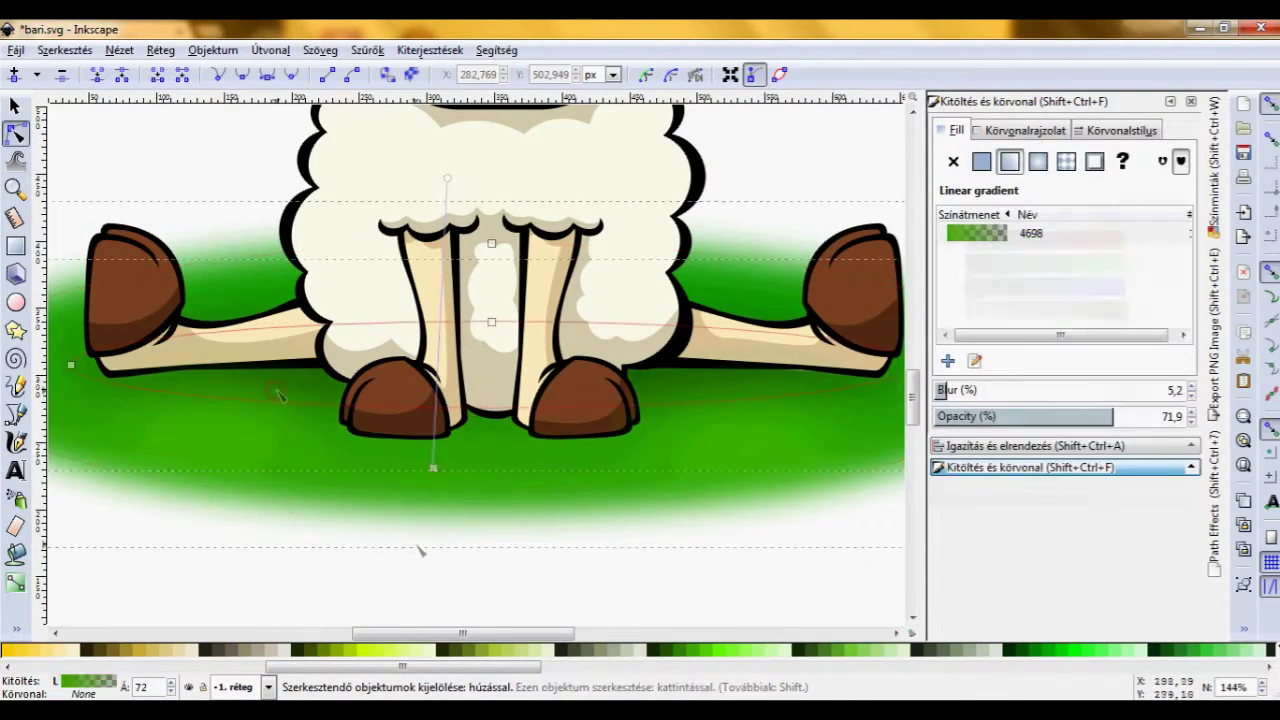
alt+click(282, 395)
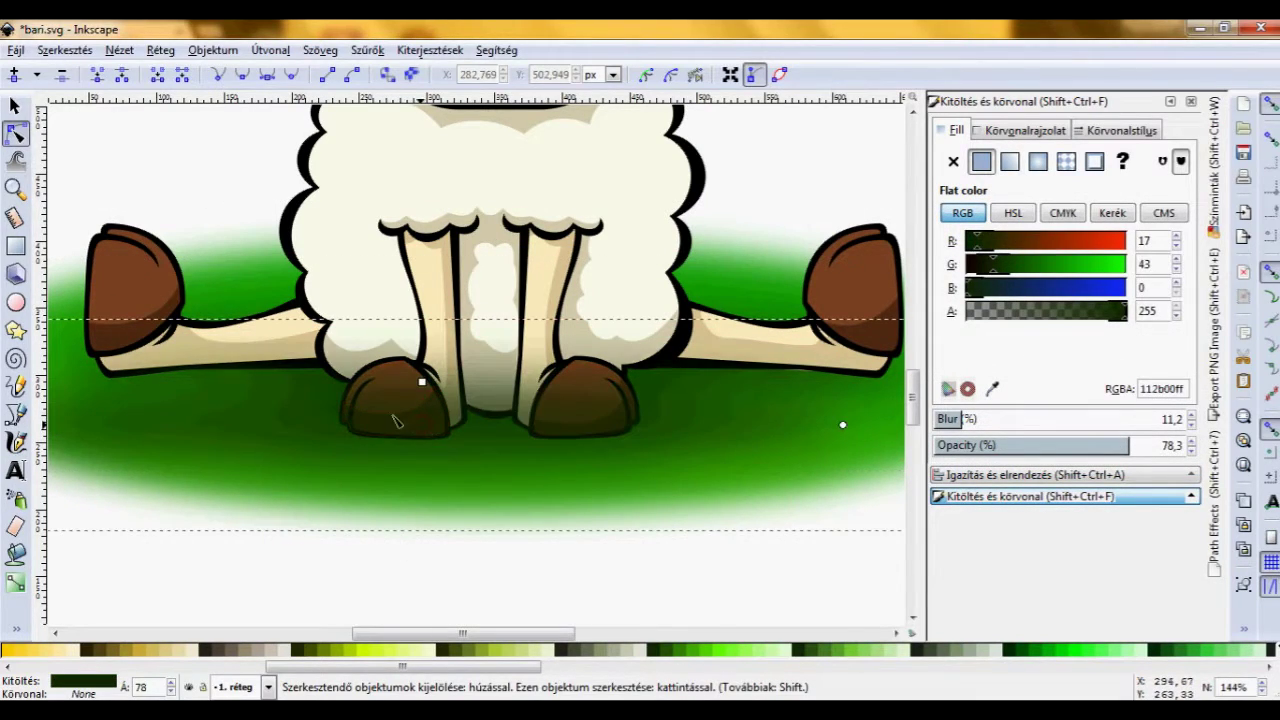
Move the blurred shadow under the sheep's feet and narrow it to about 367 px.
key(F1)
mouse_move(150, 443)
mouse_down()
mouse_move(404, 470)
mouse_move(414, 443)
mouse_up()
scroll(443, 449, down, 2)
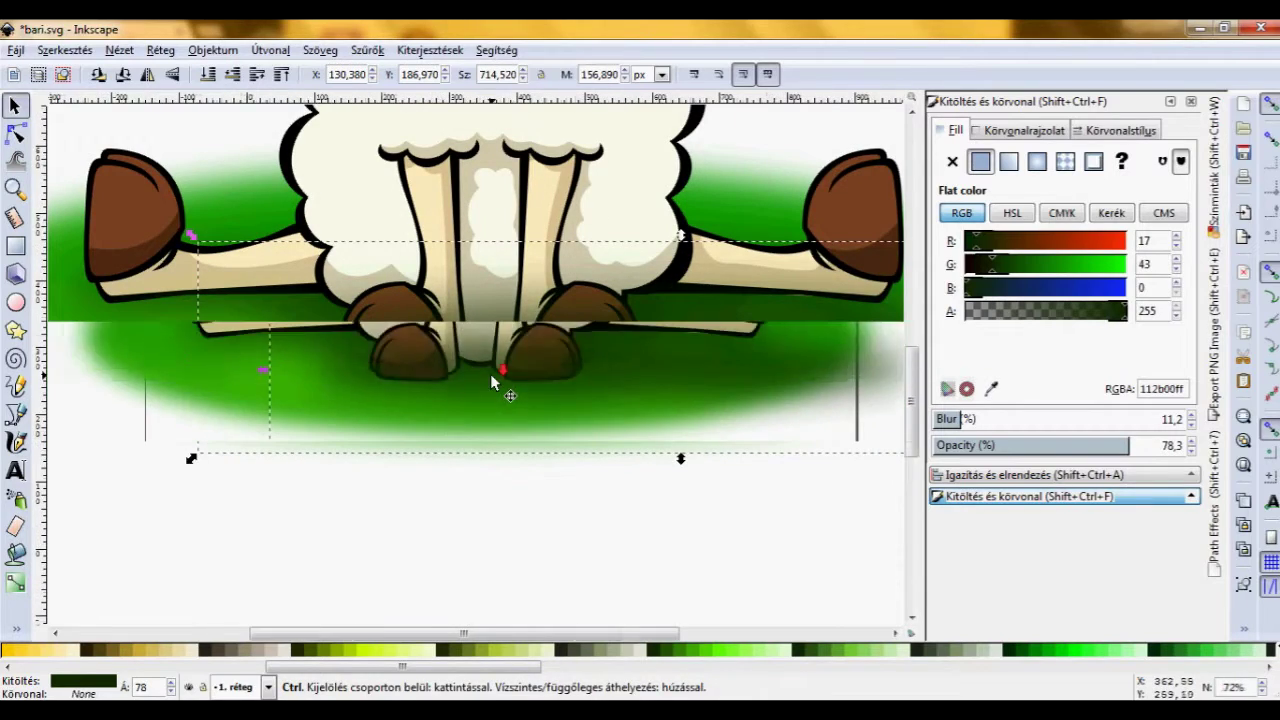
drag(823, 447, 618, 445)
drag(485, 453, 488, 453)
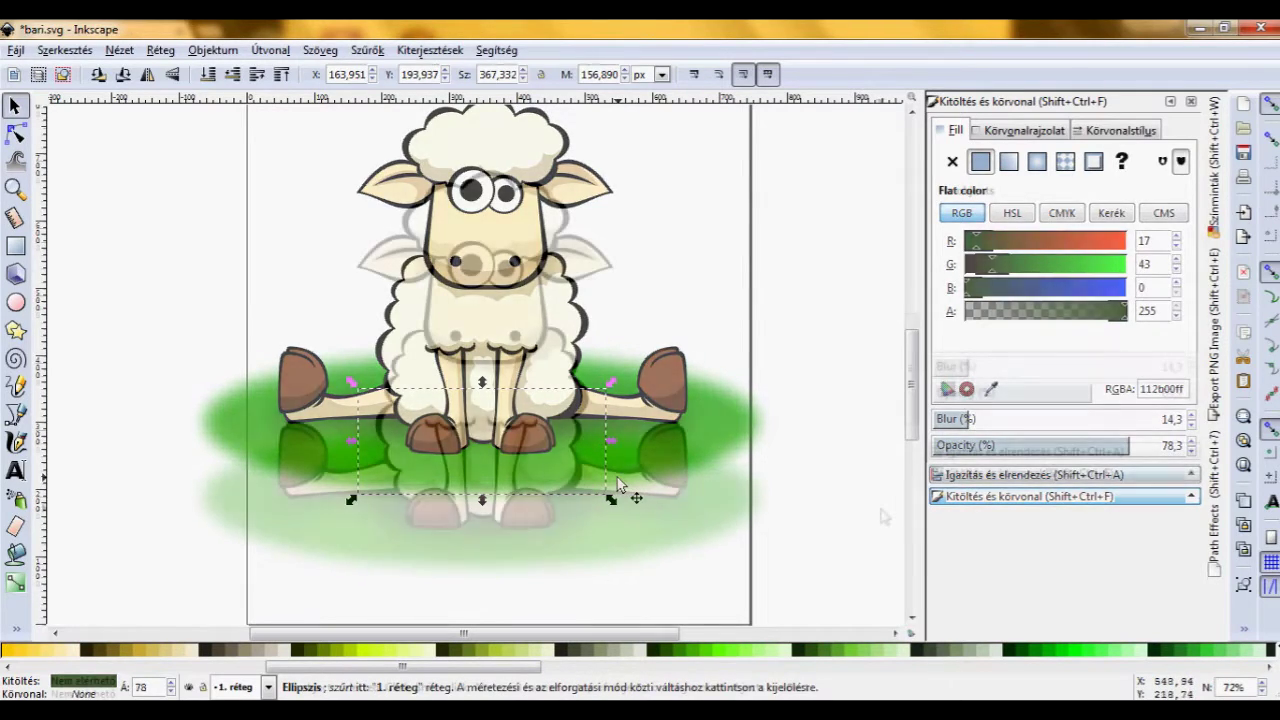